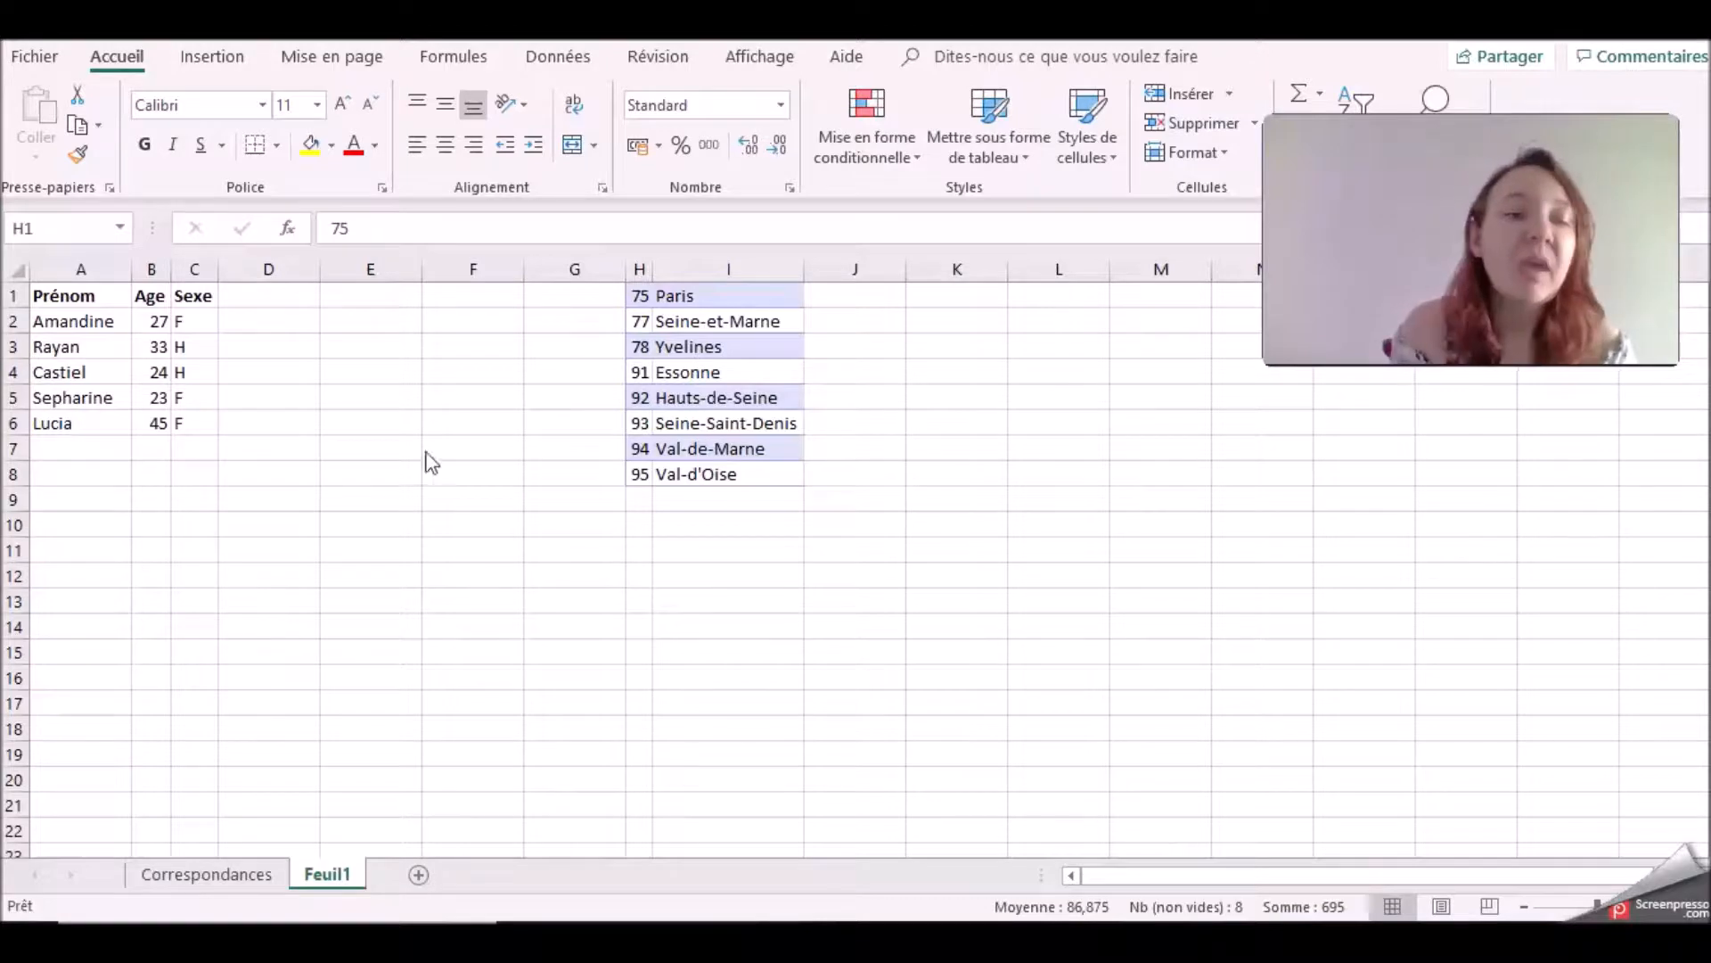
Step: Start a SI formula in cell D2 whose logical test checks whether C2 equals "F"
{"action": "left_click", "coordinate": [198, 320]}
{"action": "left_click", "coordinate": [287, 318]}
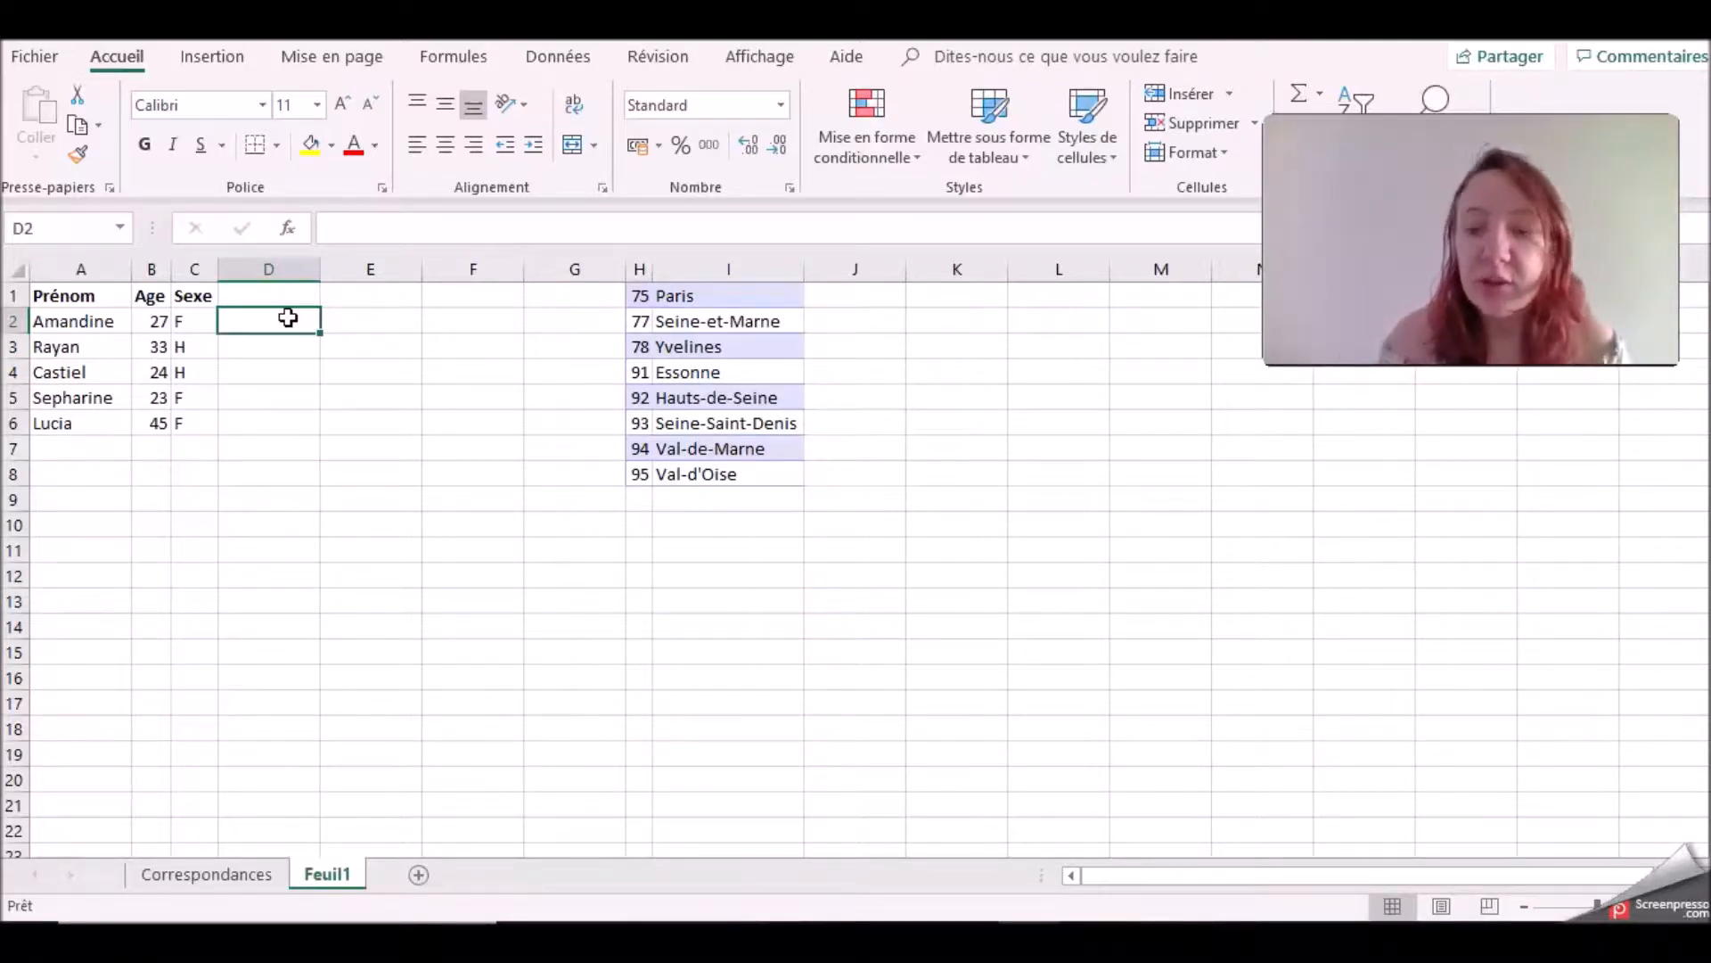
{"action": "type", "text": "="}
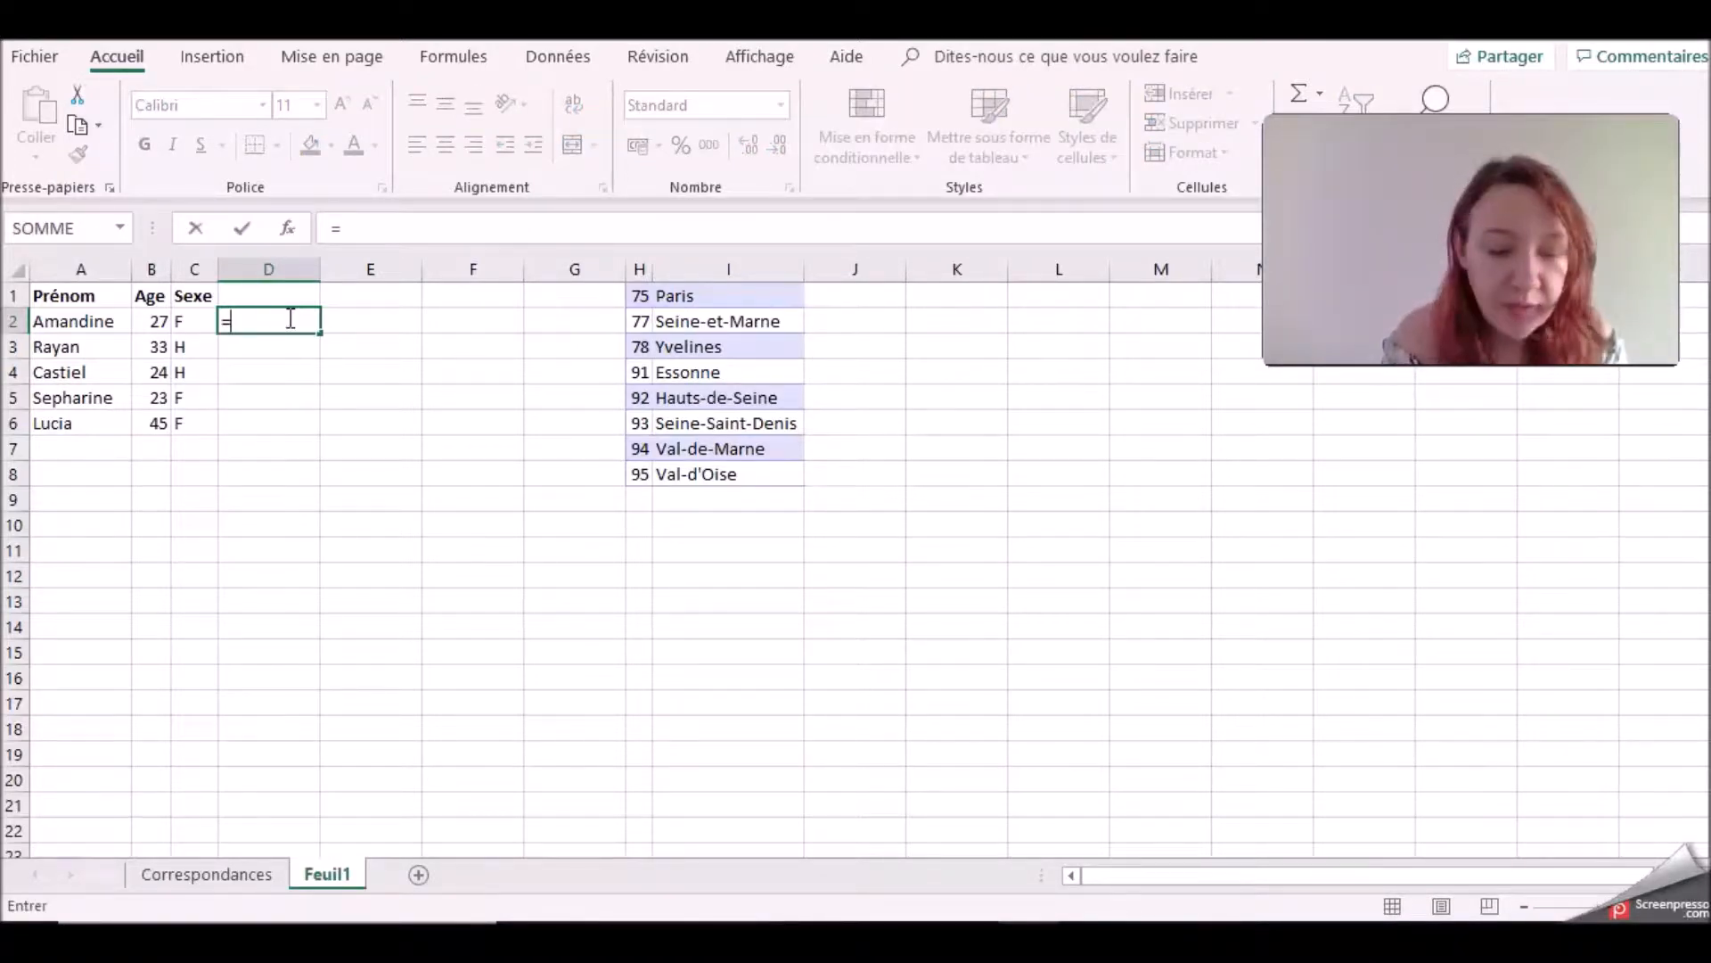
{"action": "type", "text": "SI"}
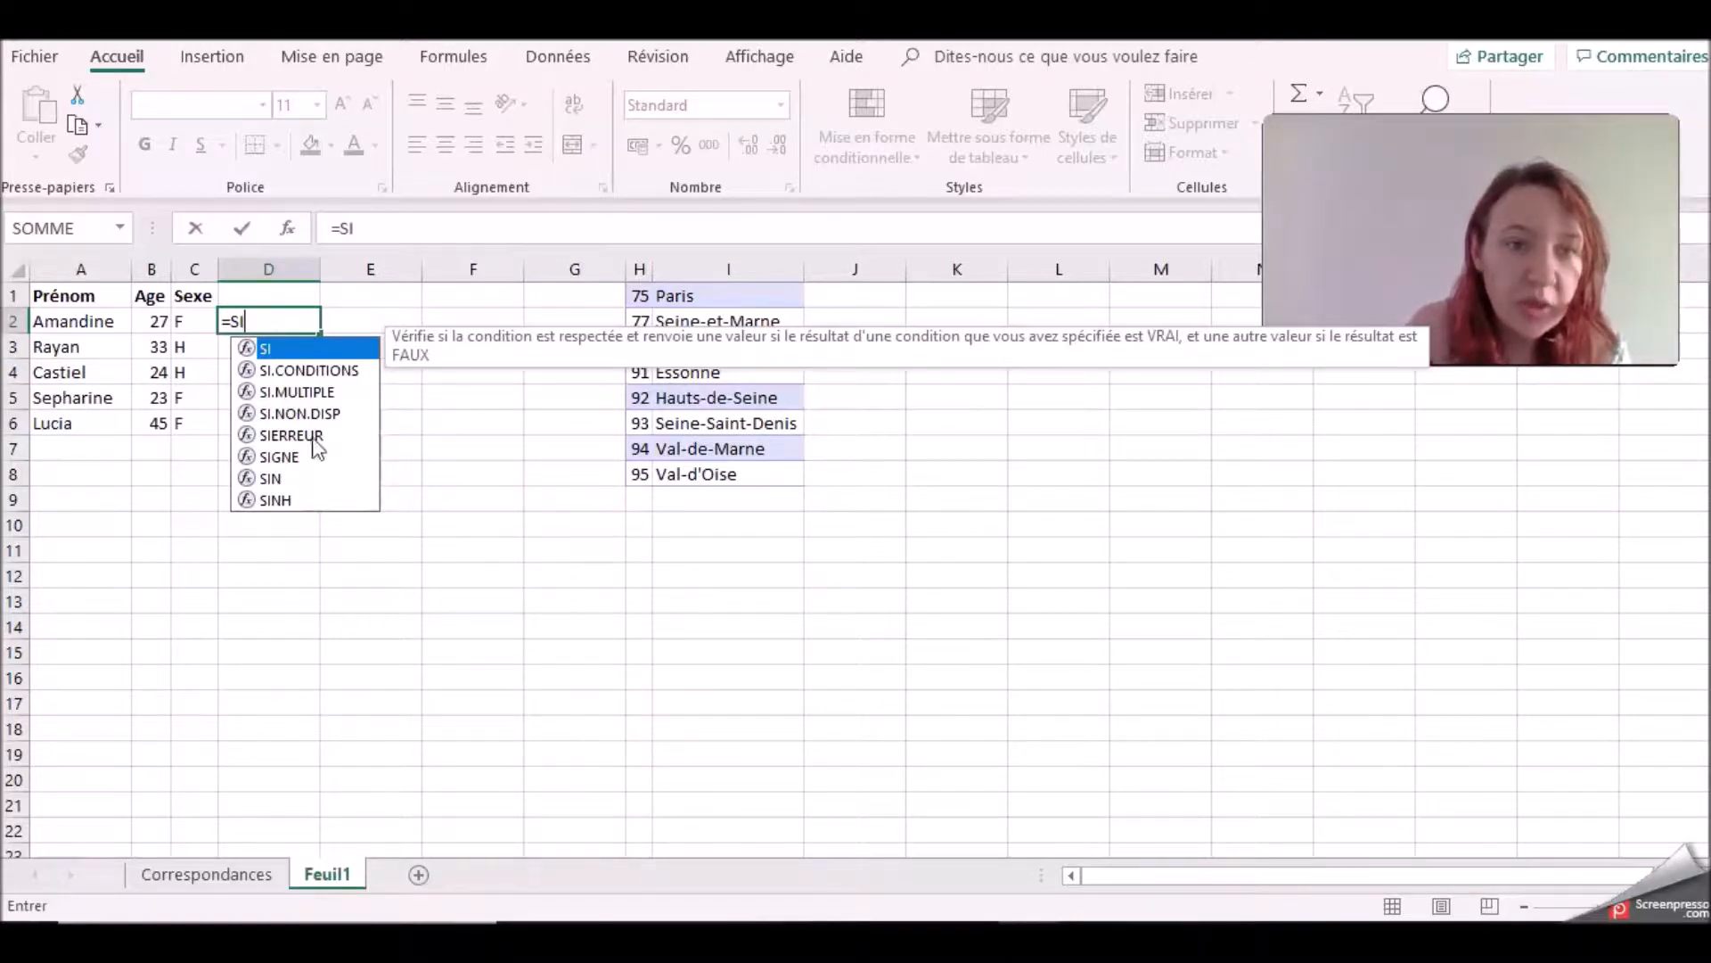
{"action": "type", "text": "("}
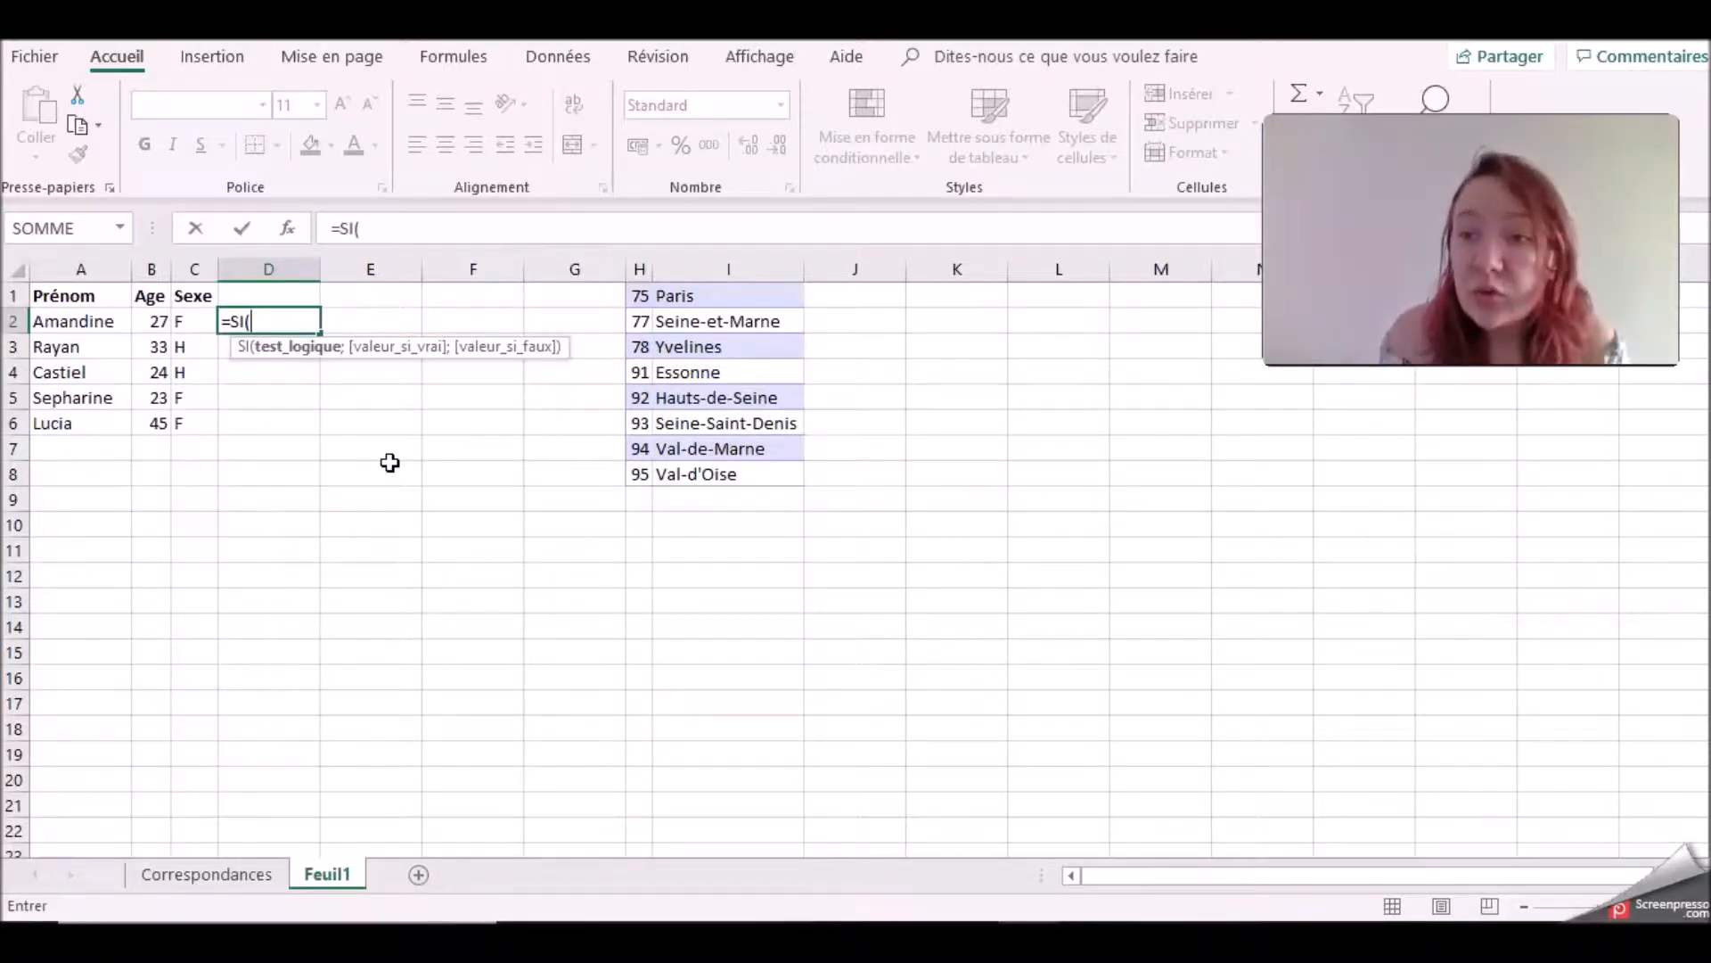
{"action": "left_click", "coordinate": [198, 324]}
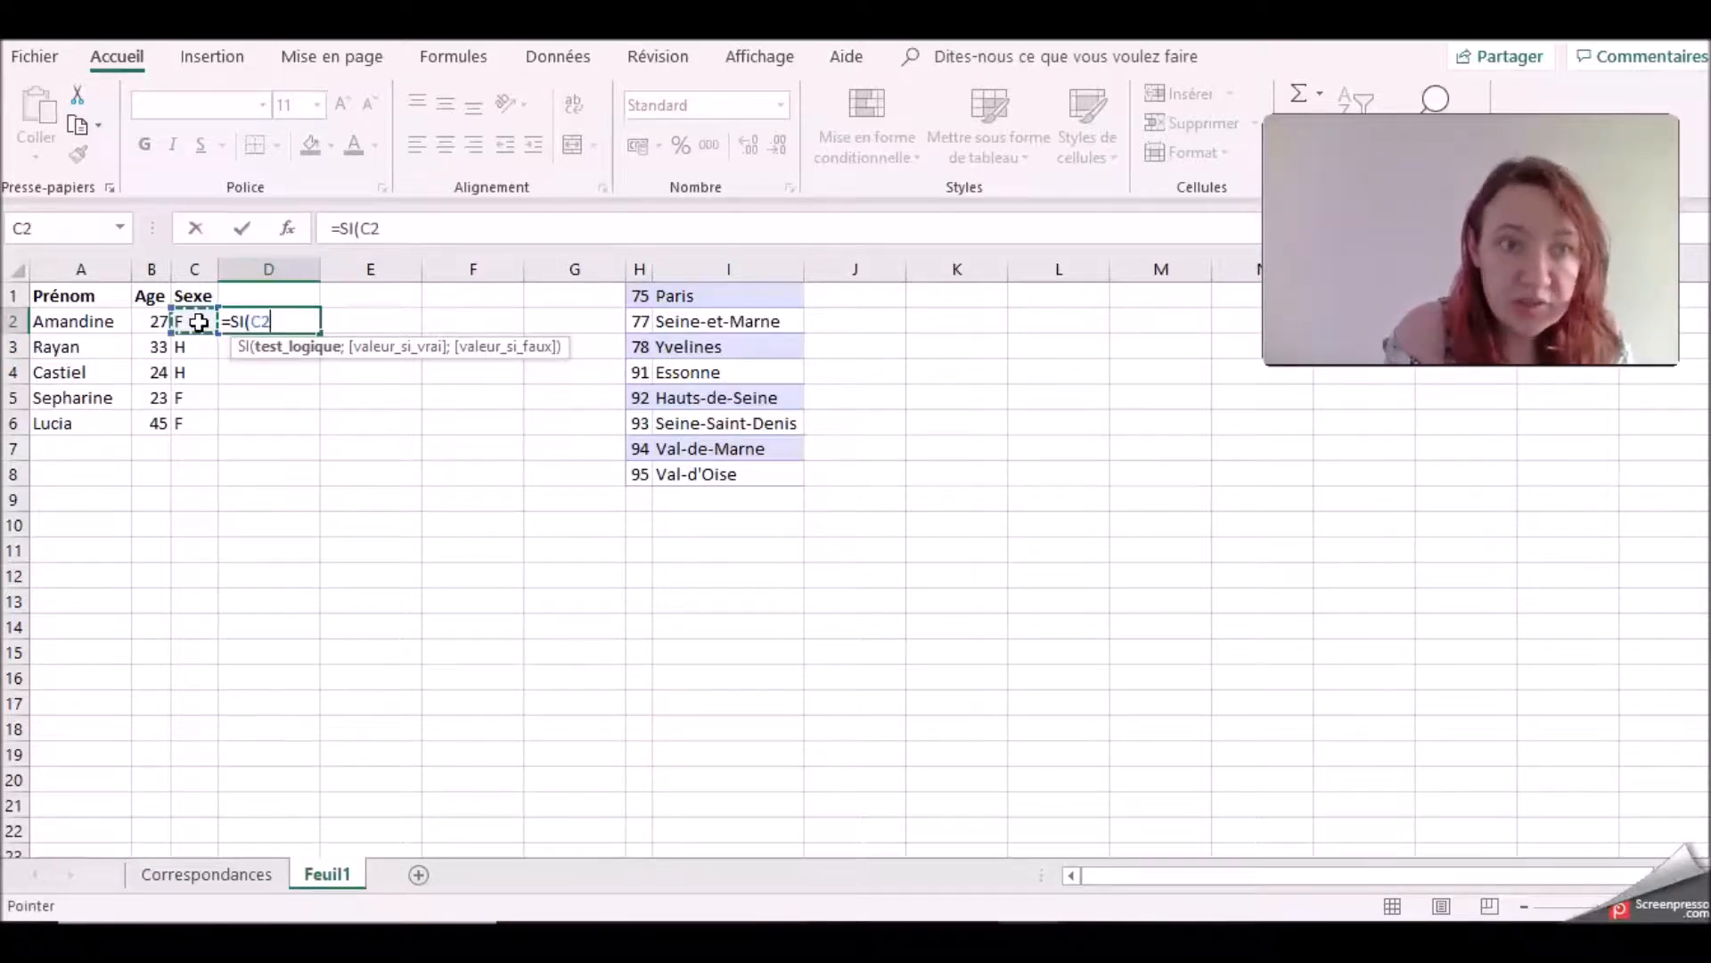
{"action": "type", "text": "="}
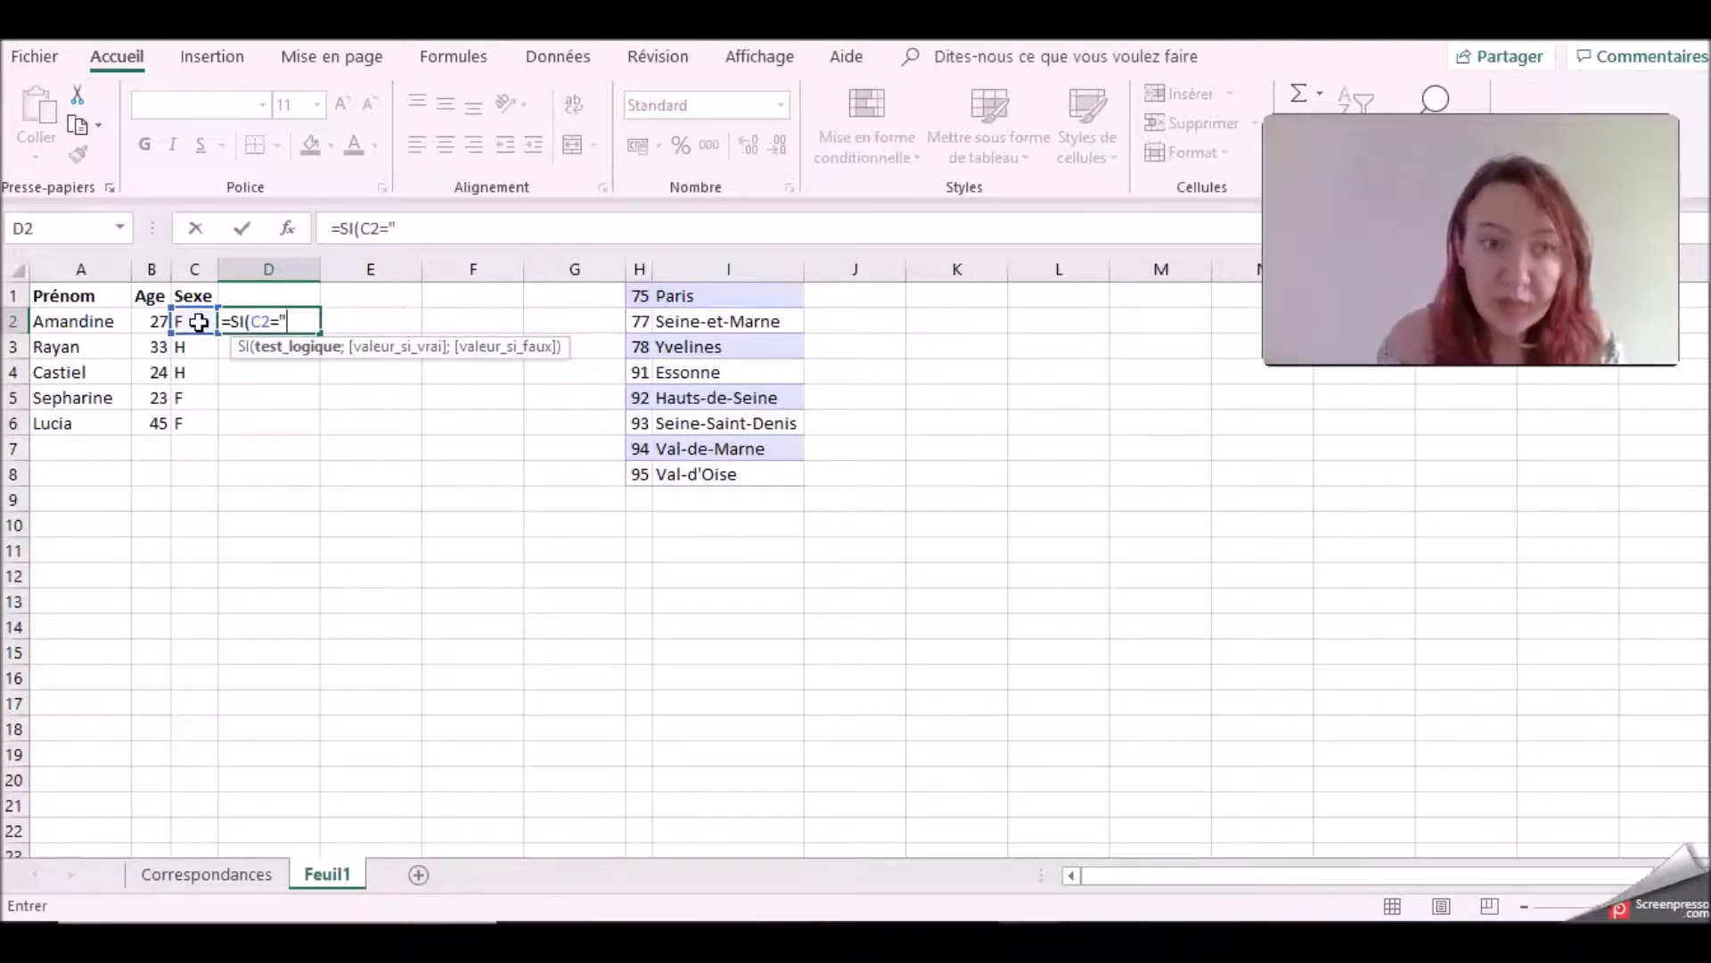
{"action": "type", "text": "F\""}
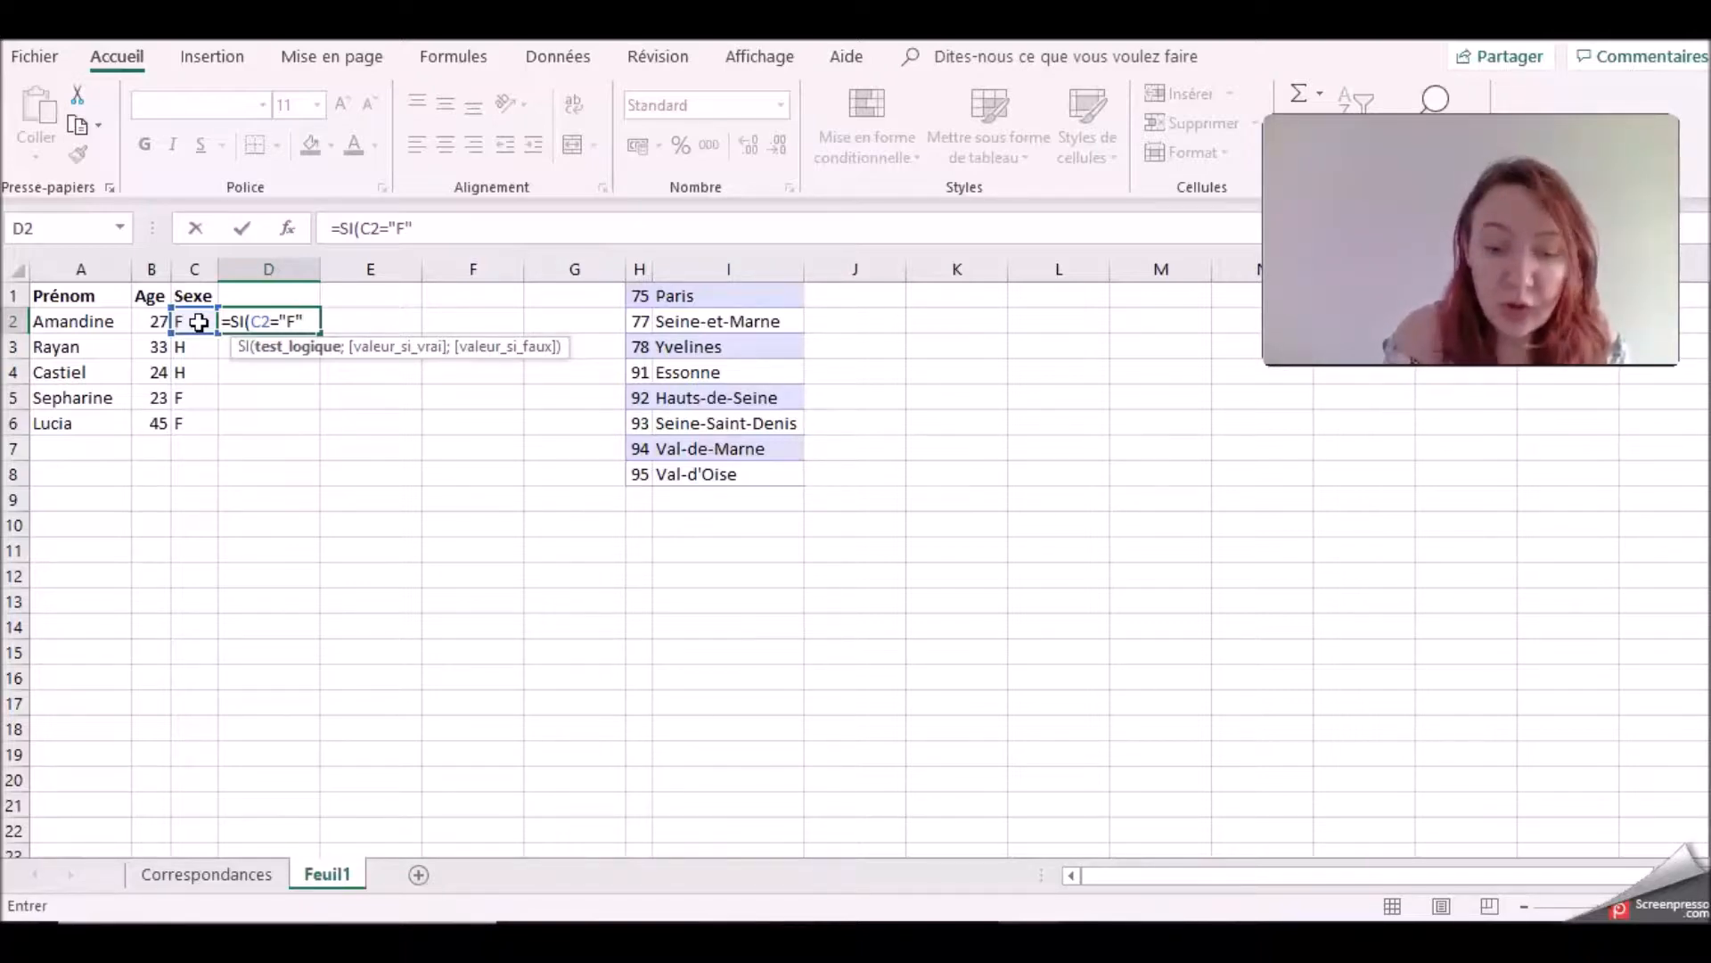
{"action": "type", "text": ";"}
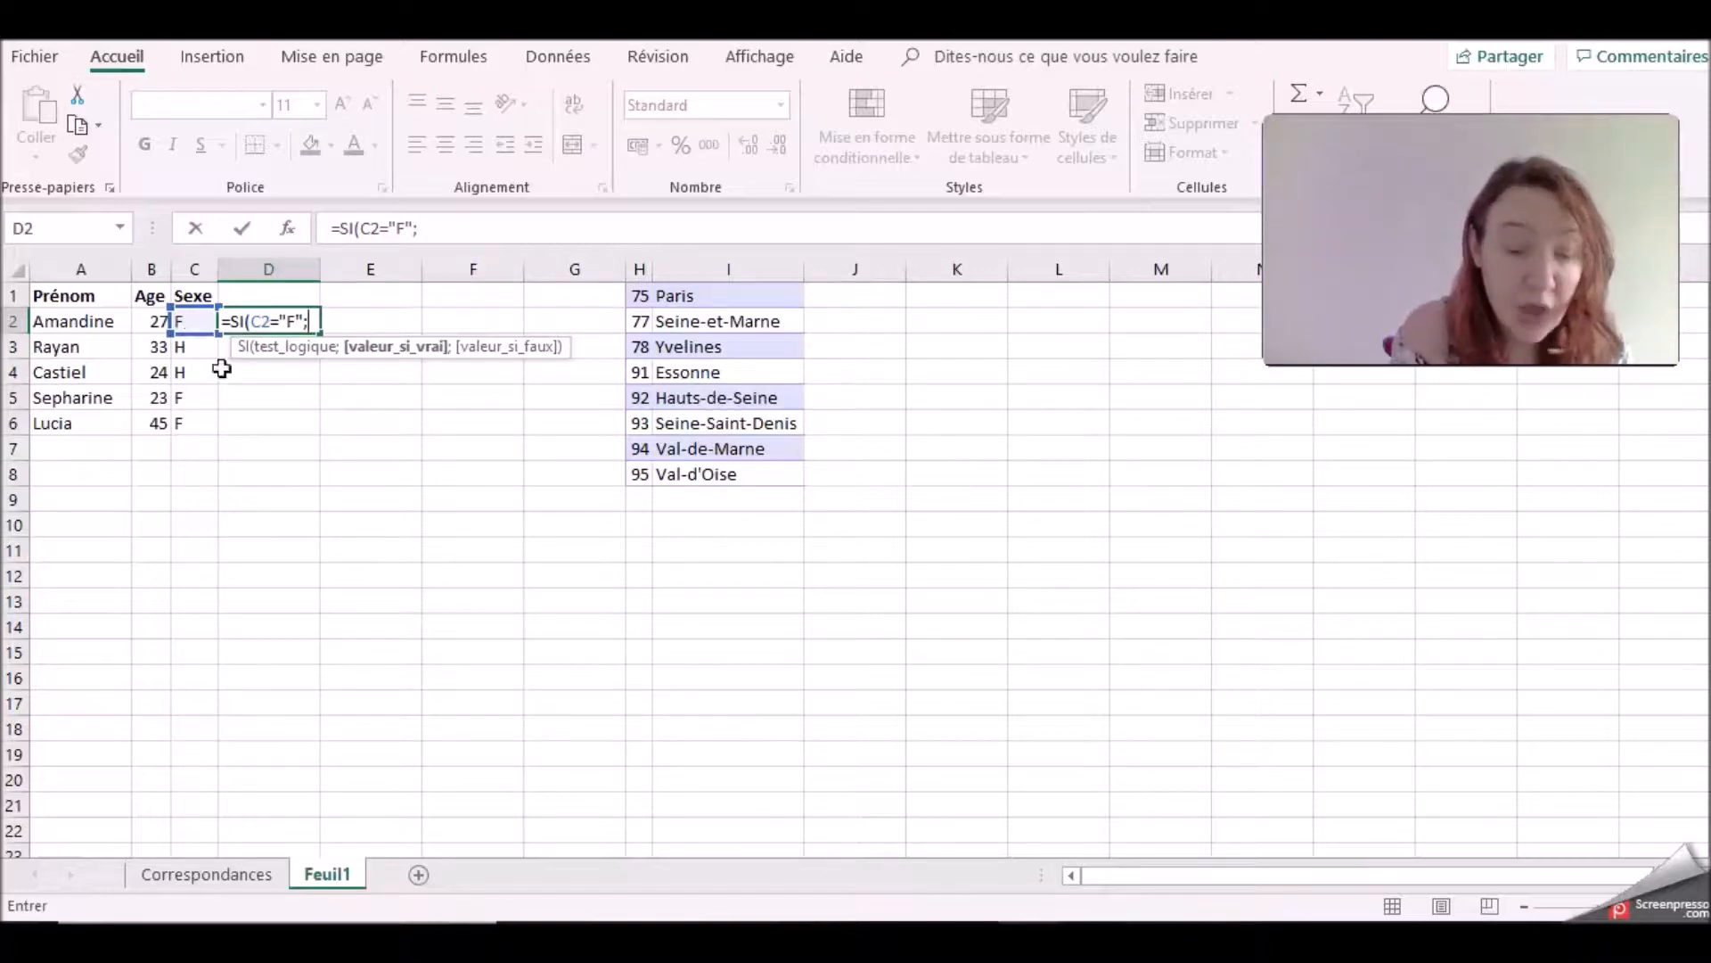
Step: Complete the D2 formula with "Féminin" if true and "Homme" if false, and copy it down to D6
{"action": "type", "text": "\""}
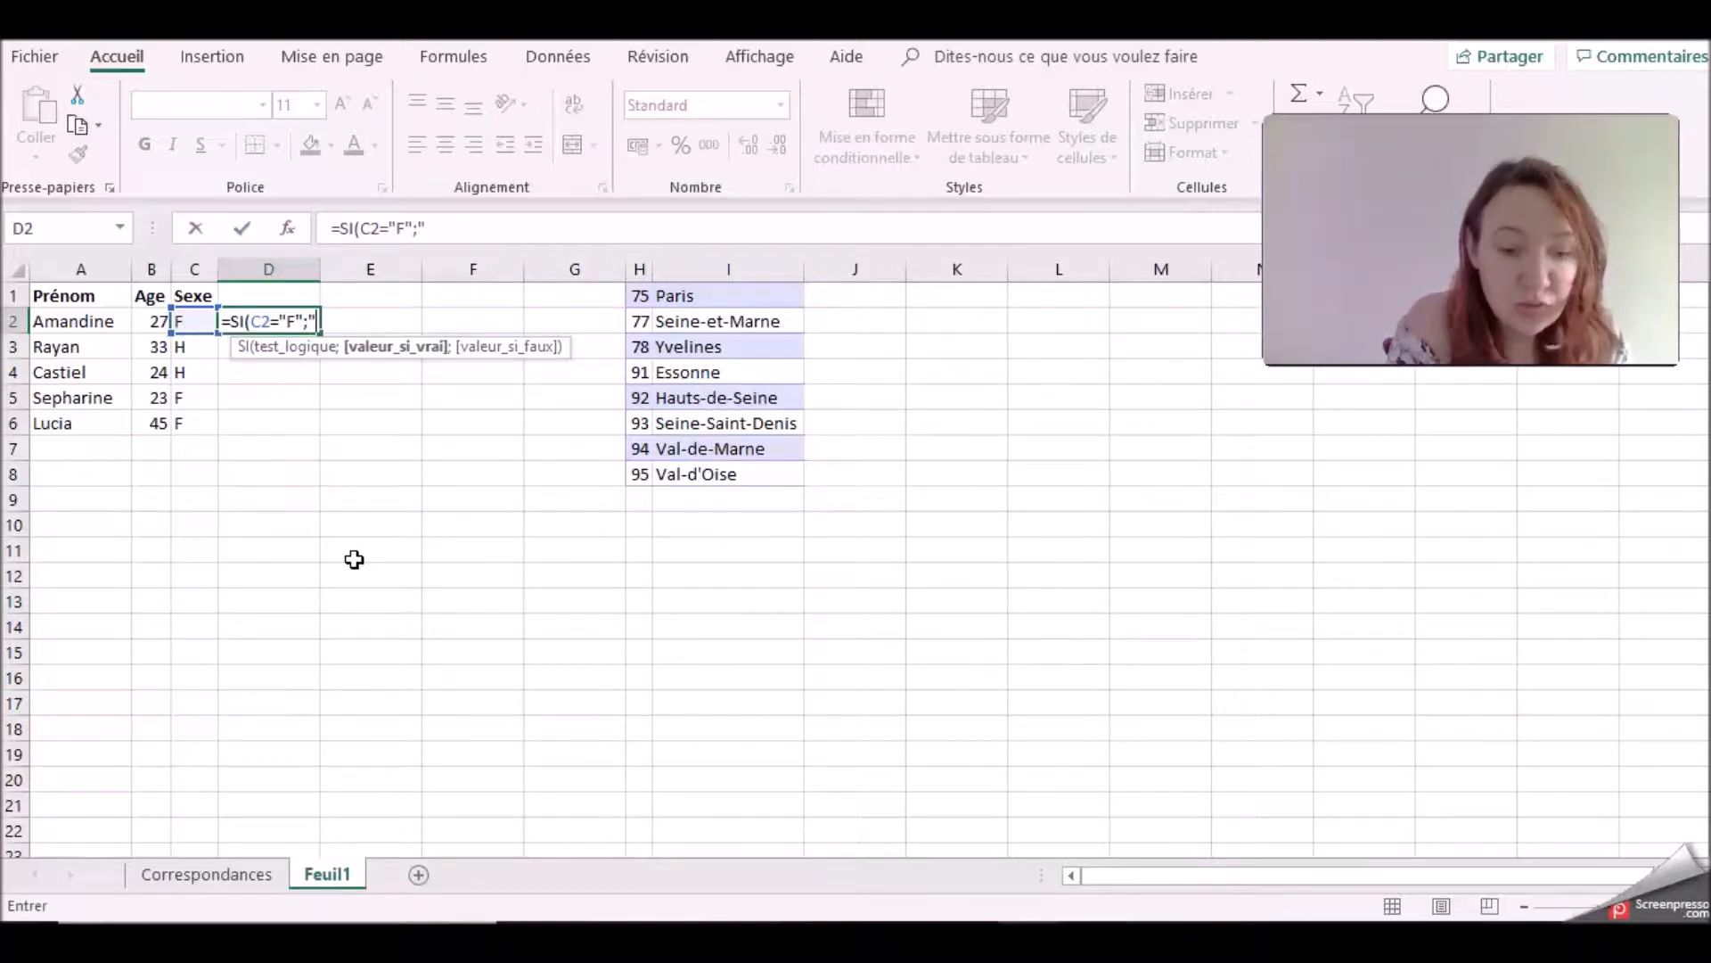
{"action": "type", "text": "F"}
{"action": "type", "text": "éminim"}
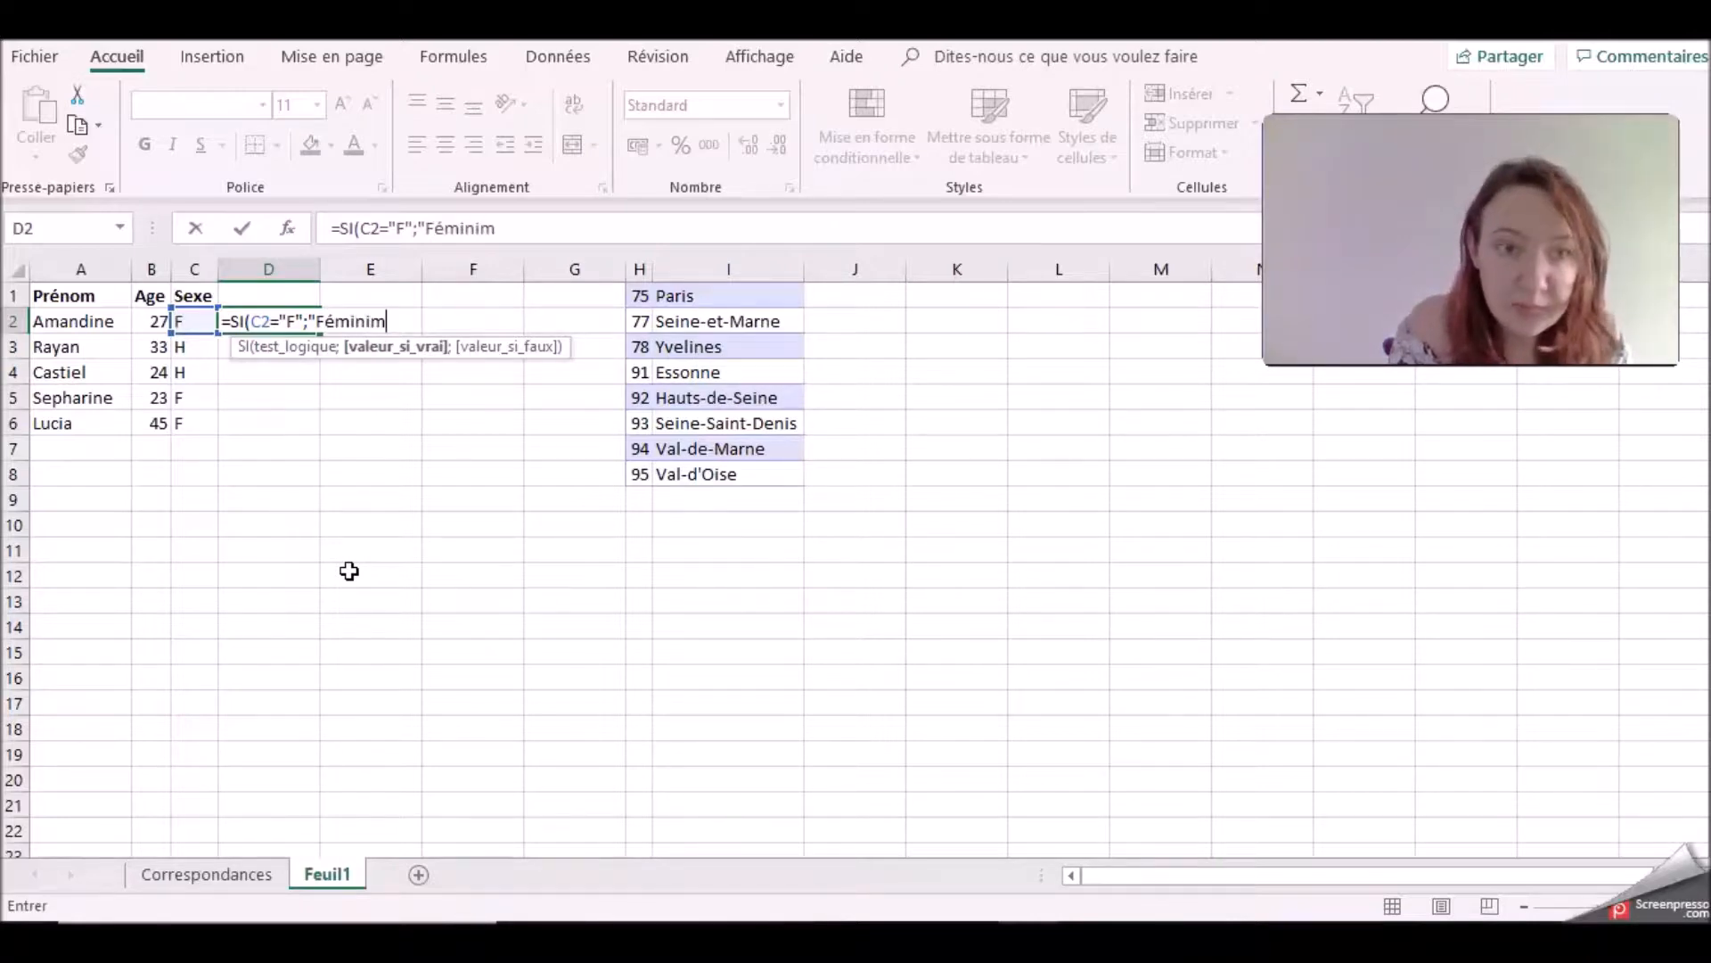
{"action": "key", "text": "BackSpace"}
{"action": "type", "text": "nin\""}
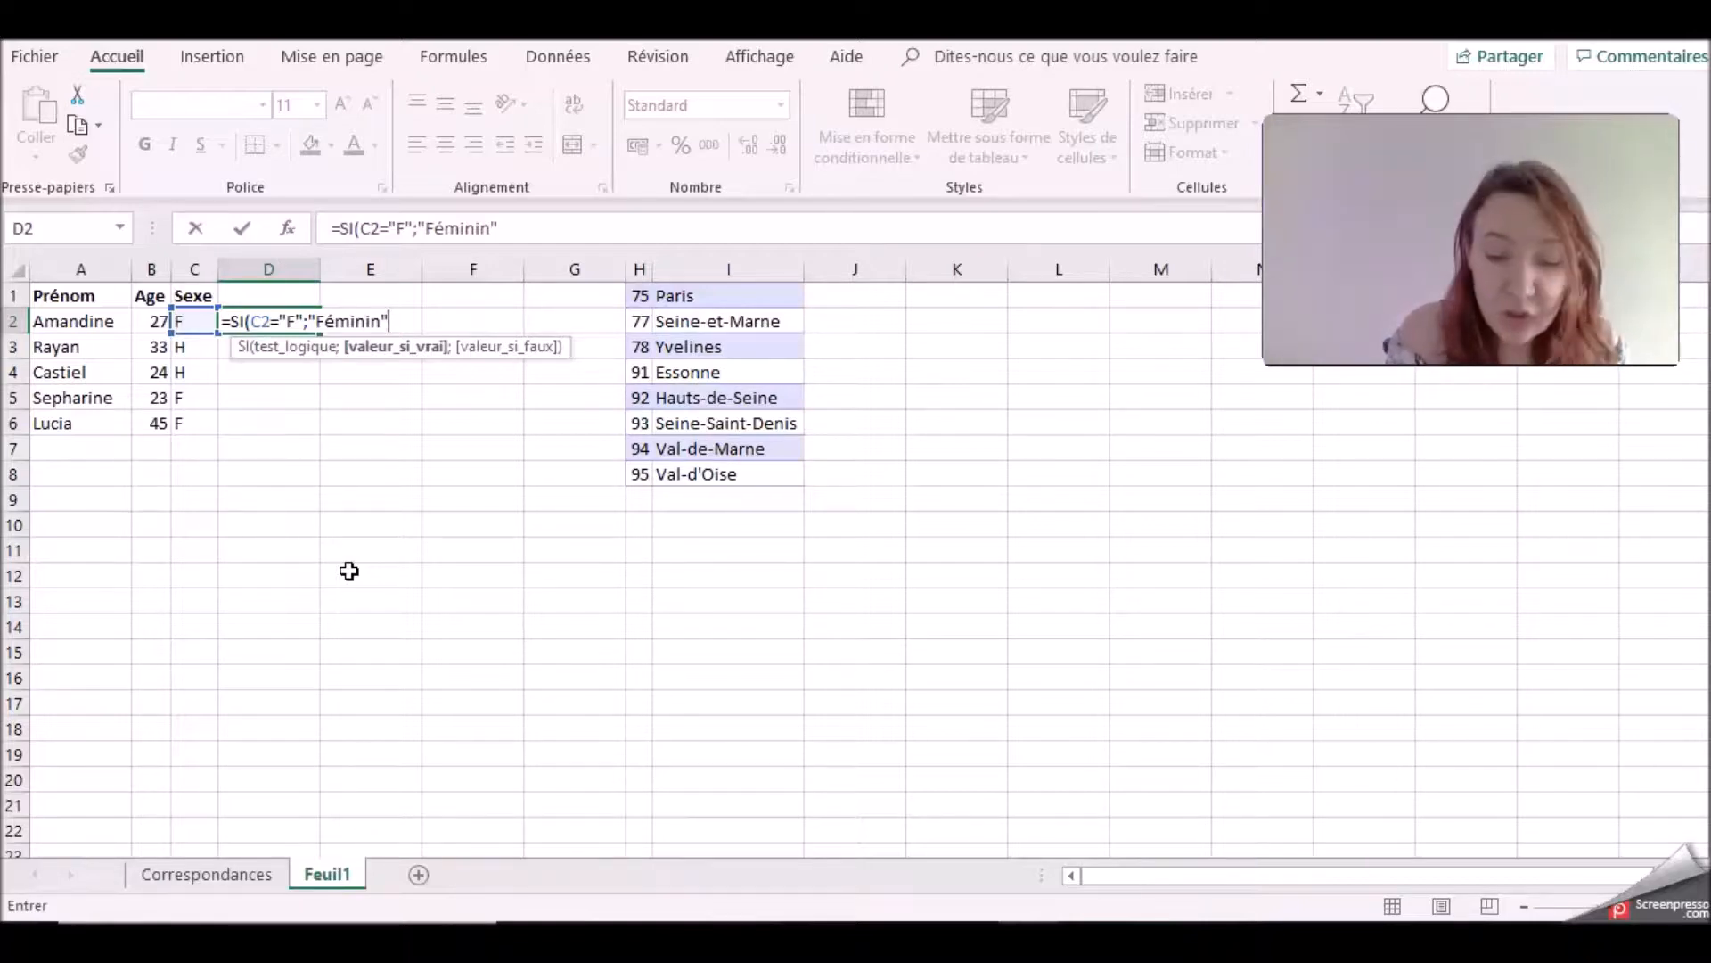
{"action": "type", "text": ";\"Hi"}
{"action": "key", "text": "BackSpace"}
{"action": "type", "text": "omme"}
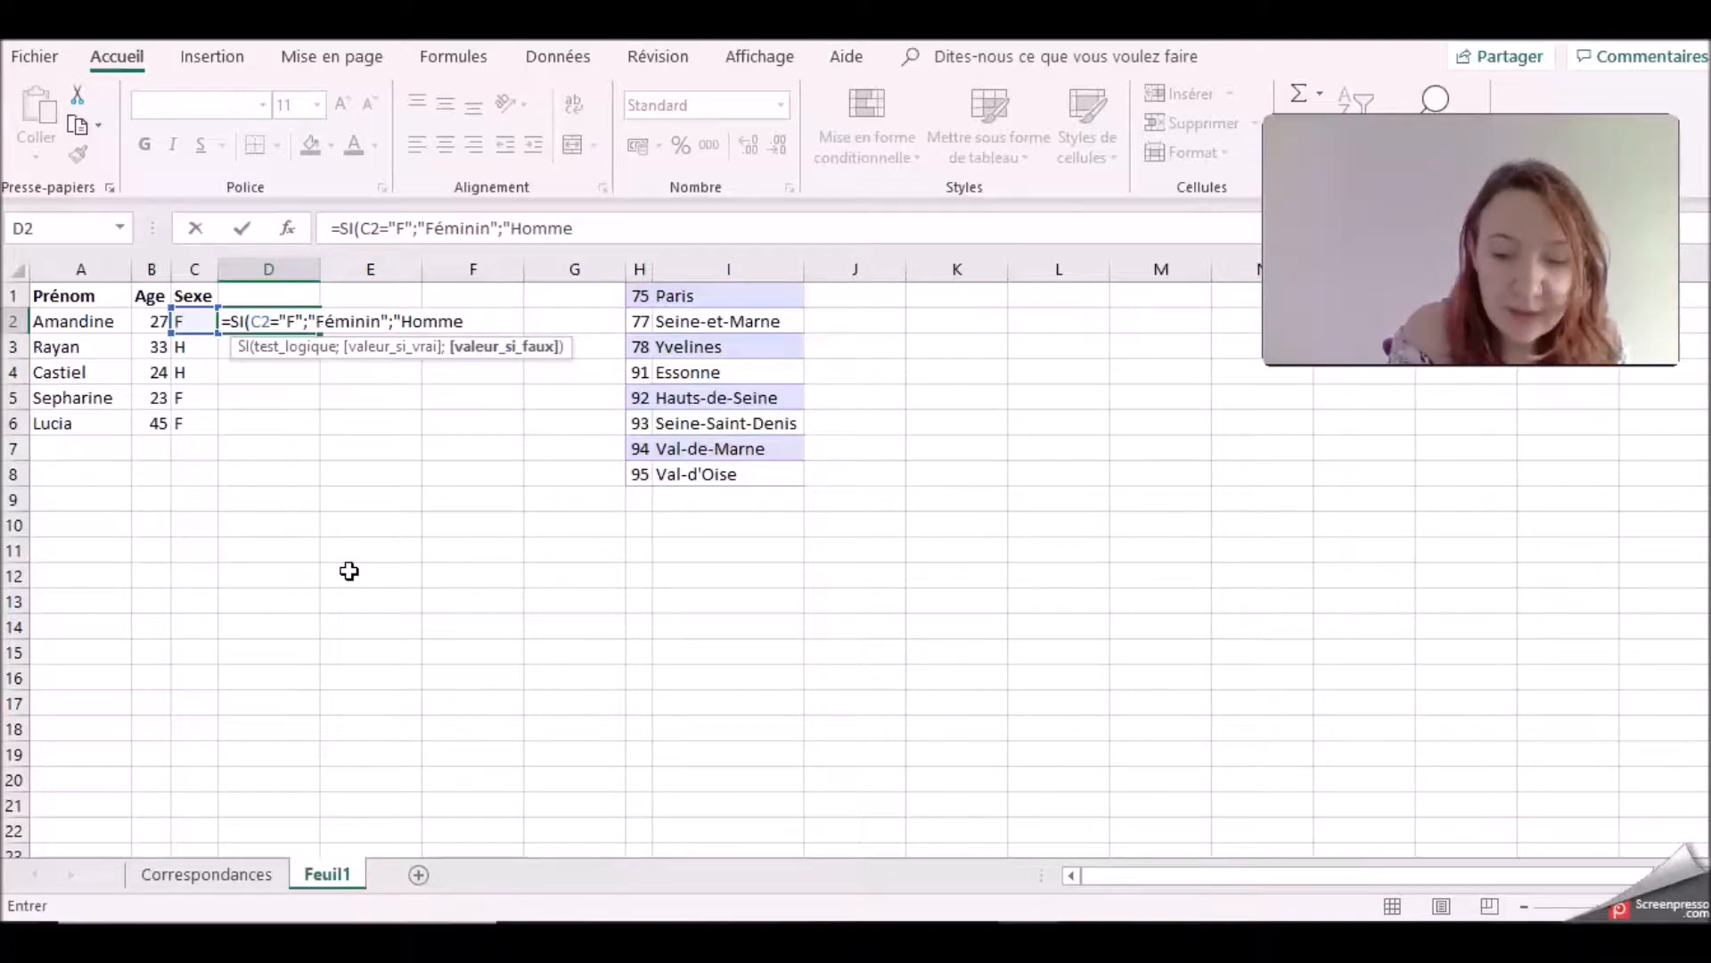
{"action": "type", "text": "\")"}
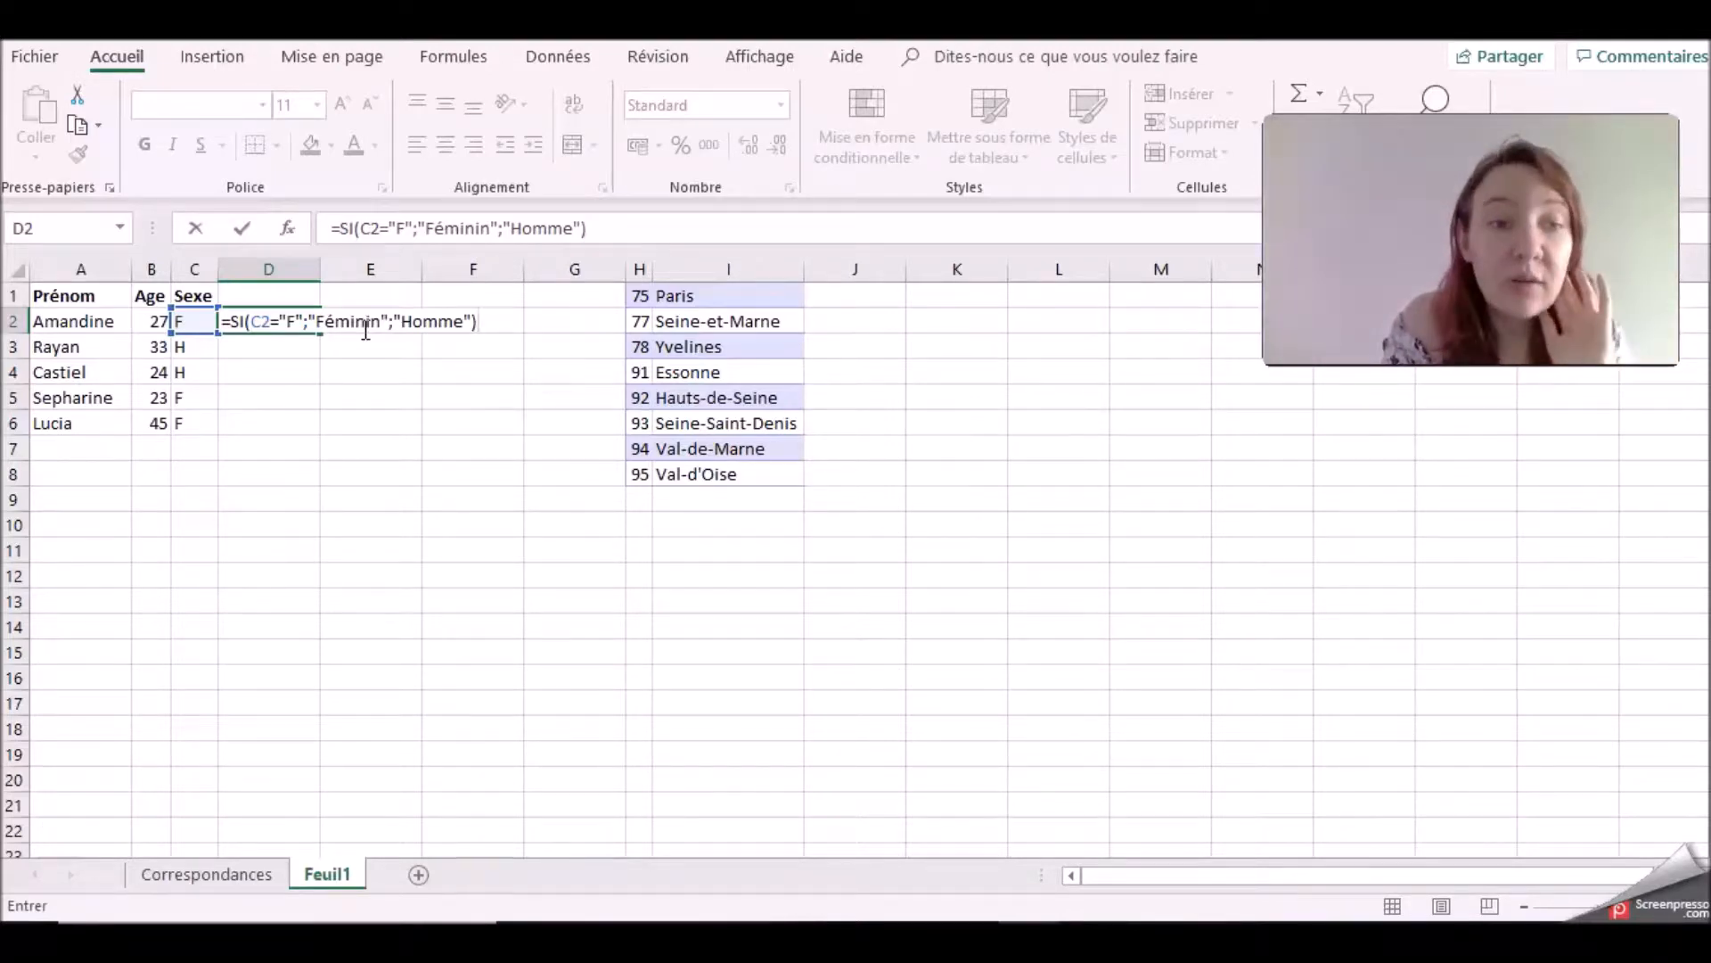
{"action": "key", "text": "Return"}
{"action": "left_click", "coordinate": [299, 322]}
{"action": "left_click_drag", "start_coordinate": [317, 339], "coordinate": [321, 437]}
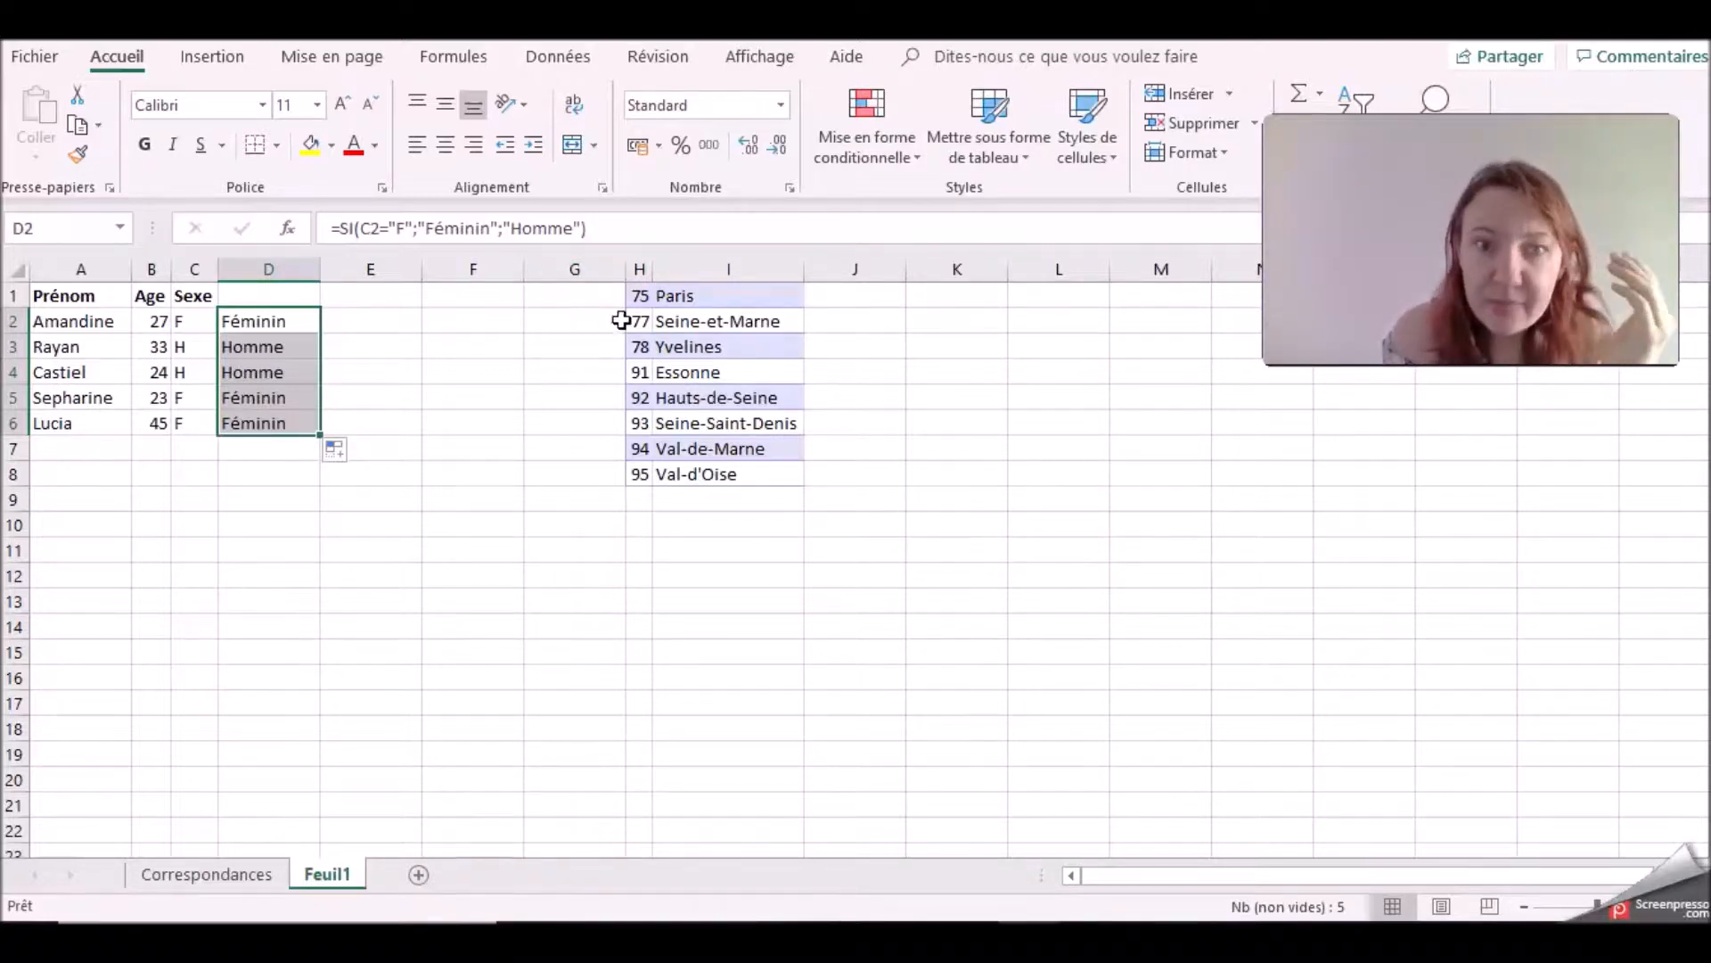
Step: Move the department table in columns H and I down one row so it starts at H2
{"action": "left_click_drag", "start_coordinate": [640, 298], "coordinate": [707, 505]}
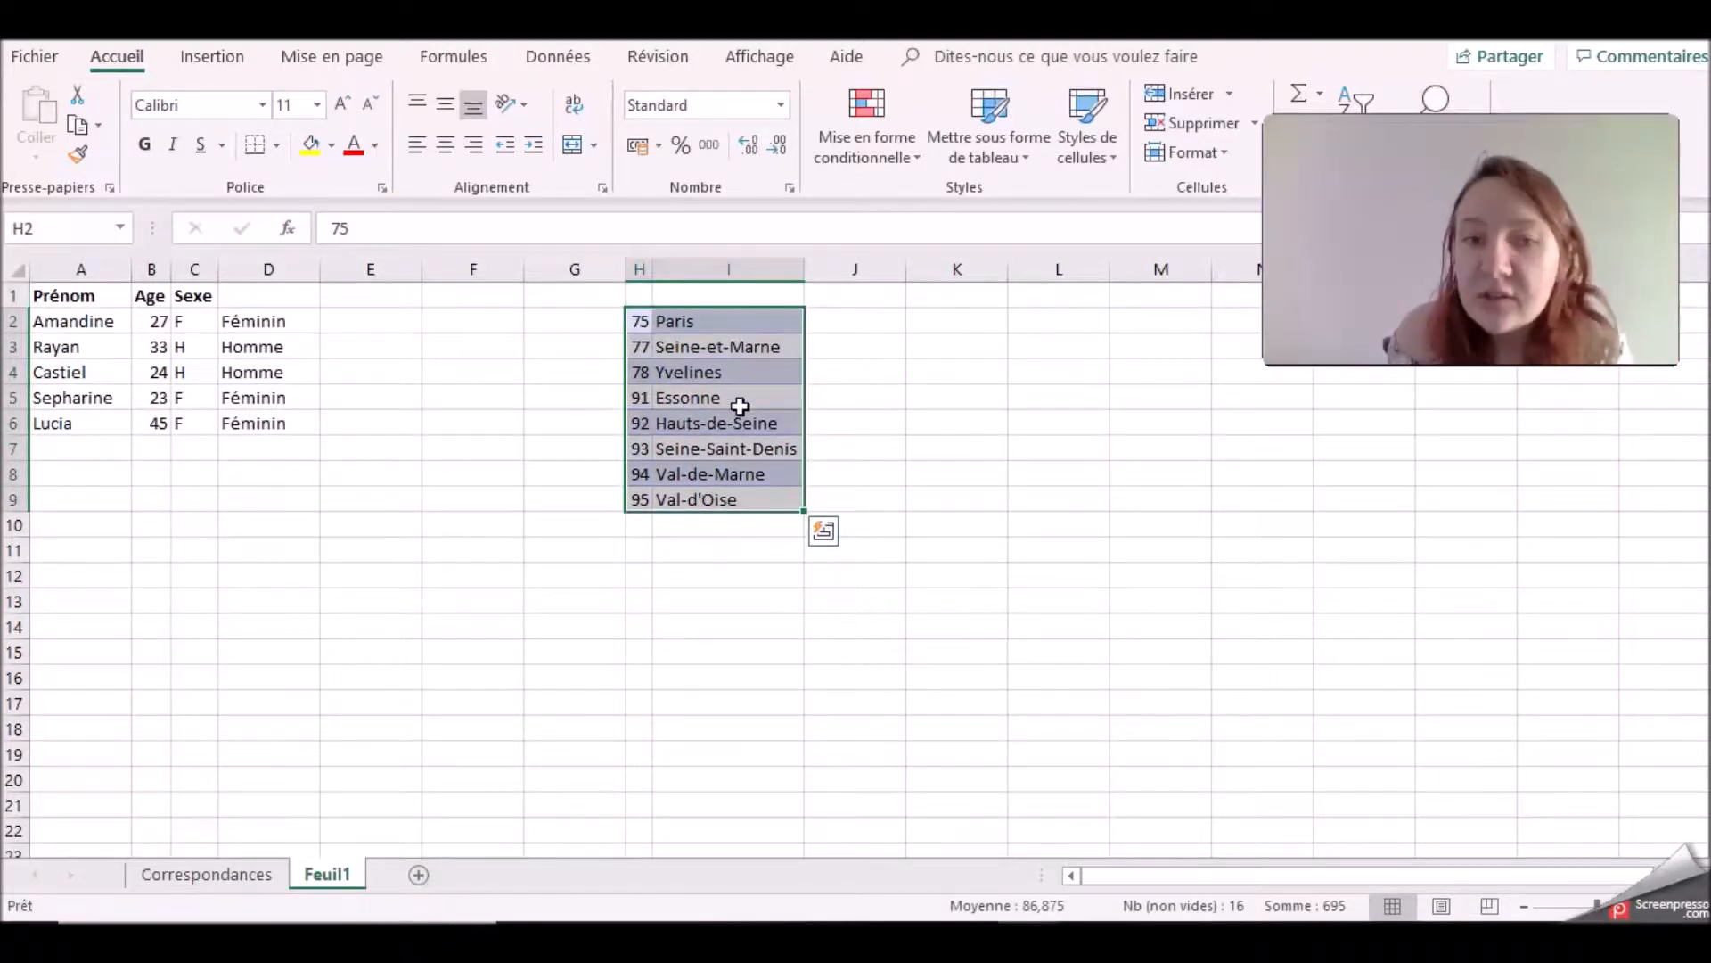
{"action": "left_click", "coordinate": [830, 329]}
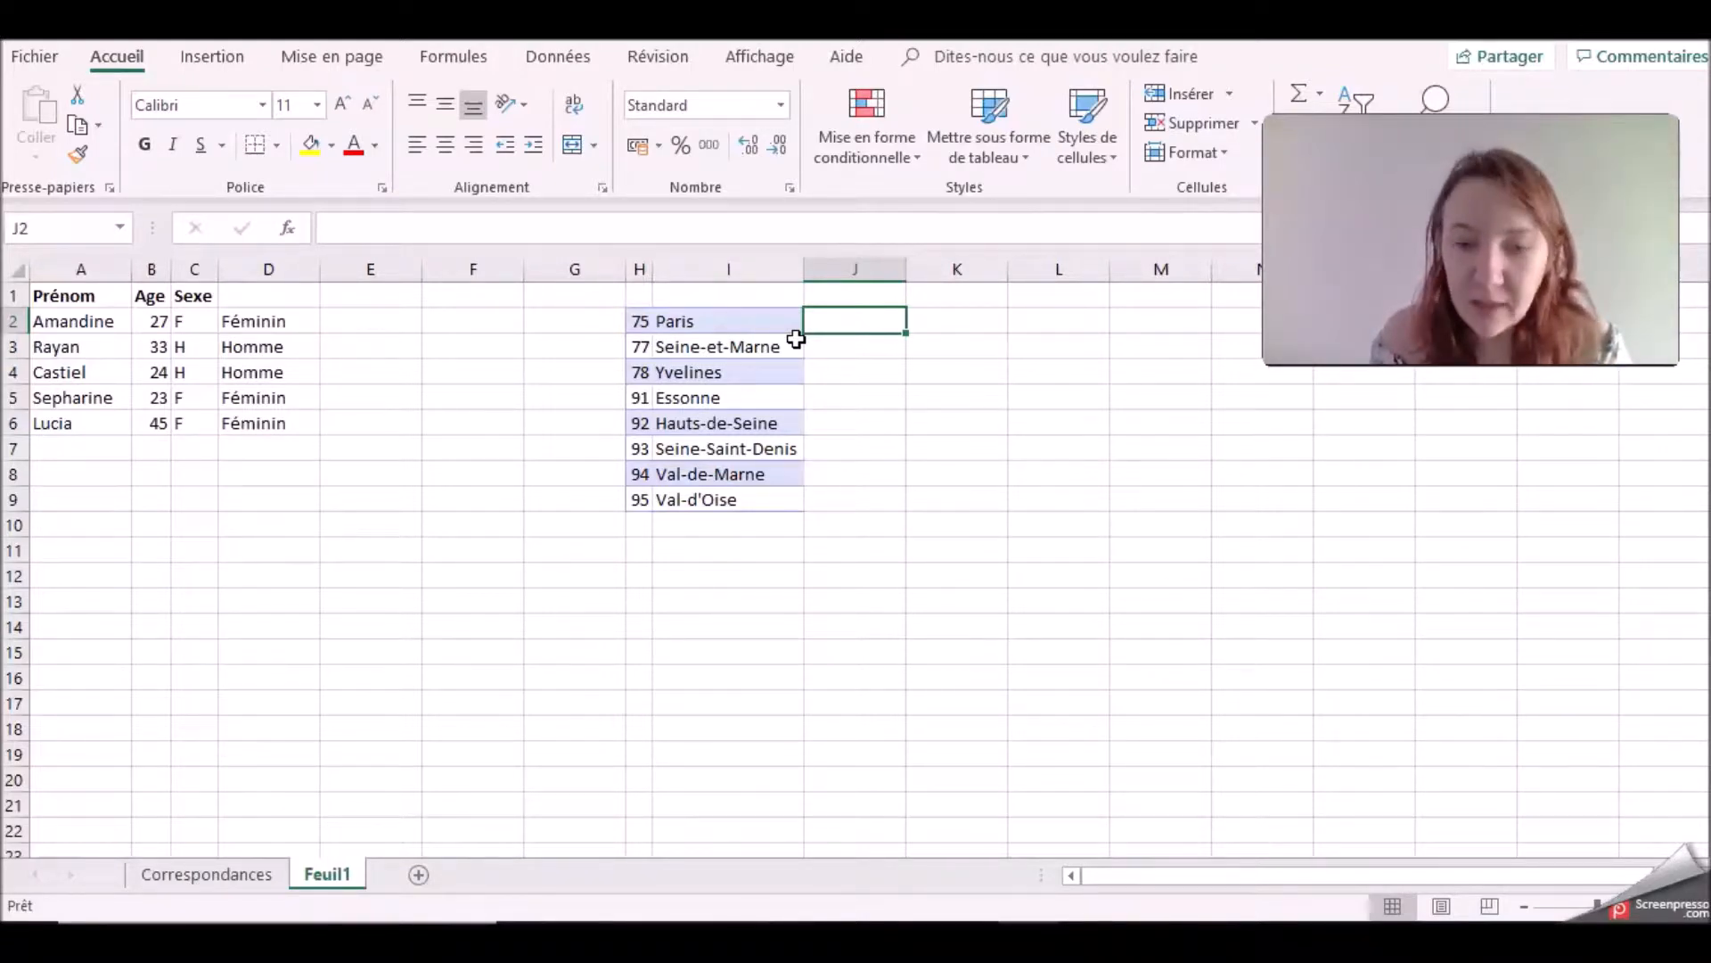
Step: Try filling J2:J9 beside the department table with the text IDF, and clear the range again
{"action": "left_click_drag", "start_coordinate": [848, 317], "coordinate": [842, 486]}
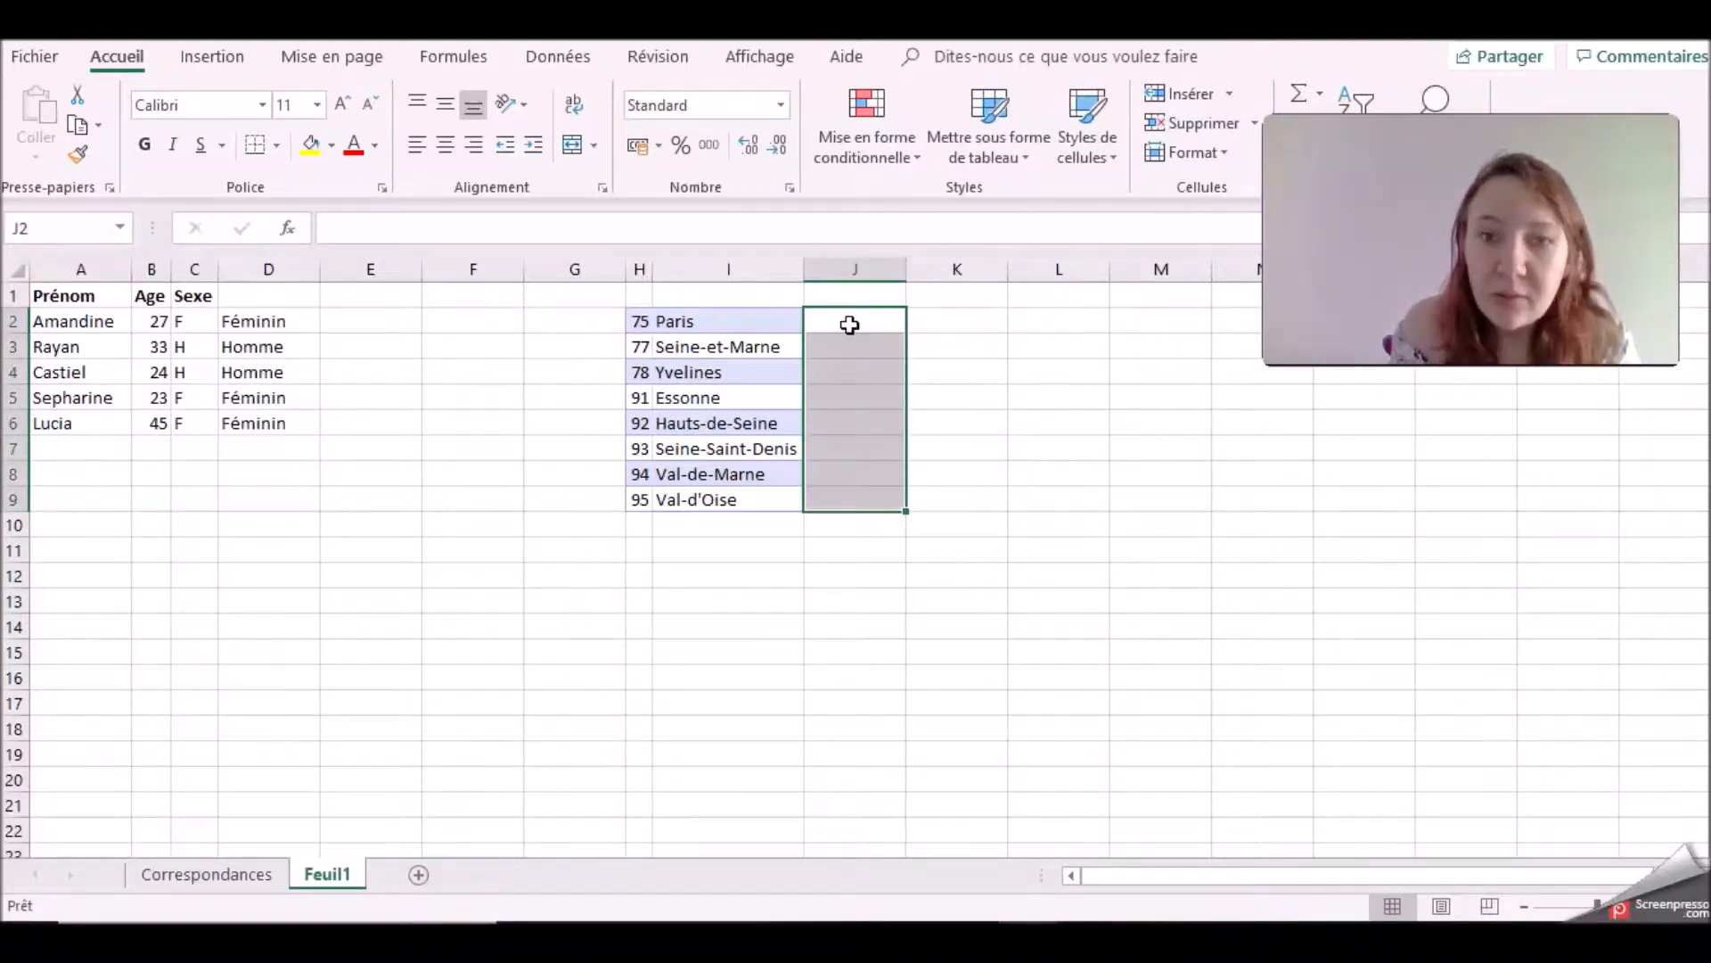
{"action": "left_click", "coordinate": [849, 324]}
{"action": "type", "text": "Id"}
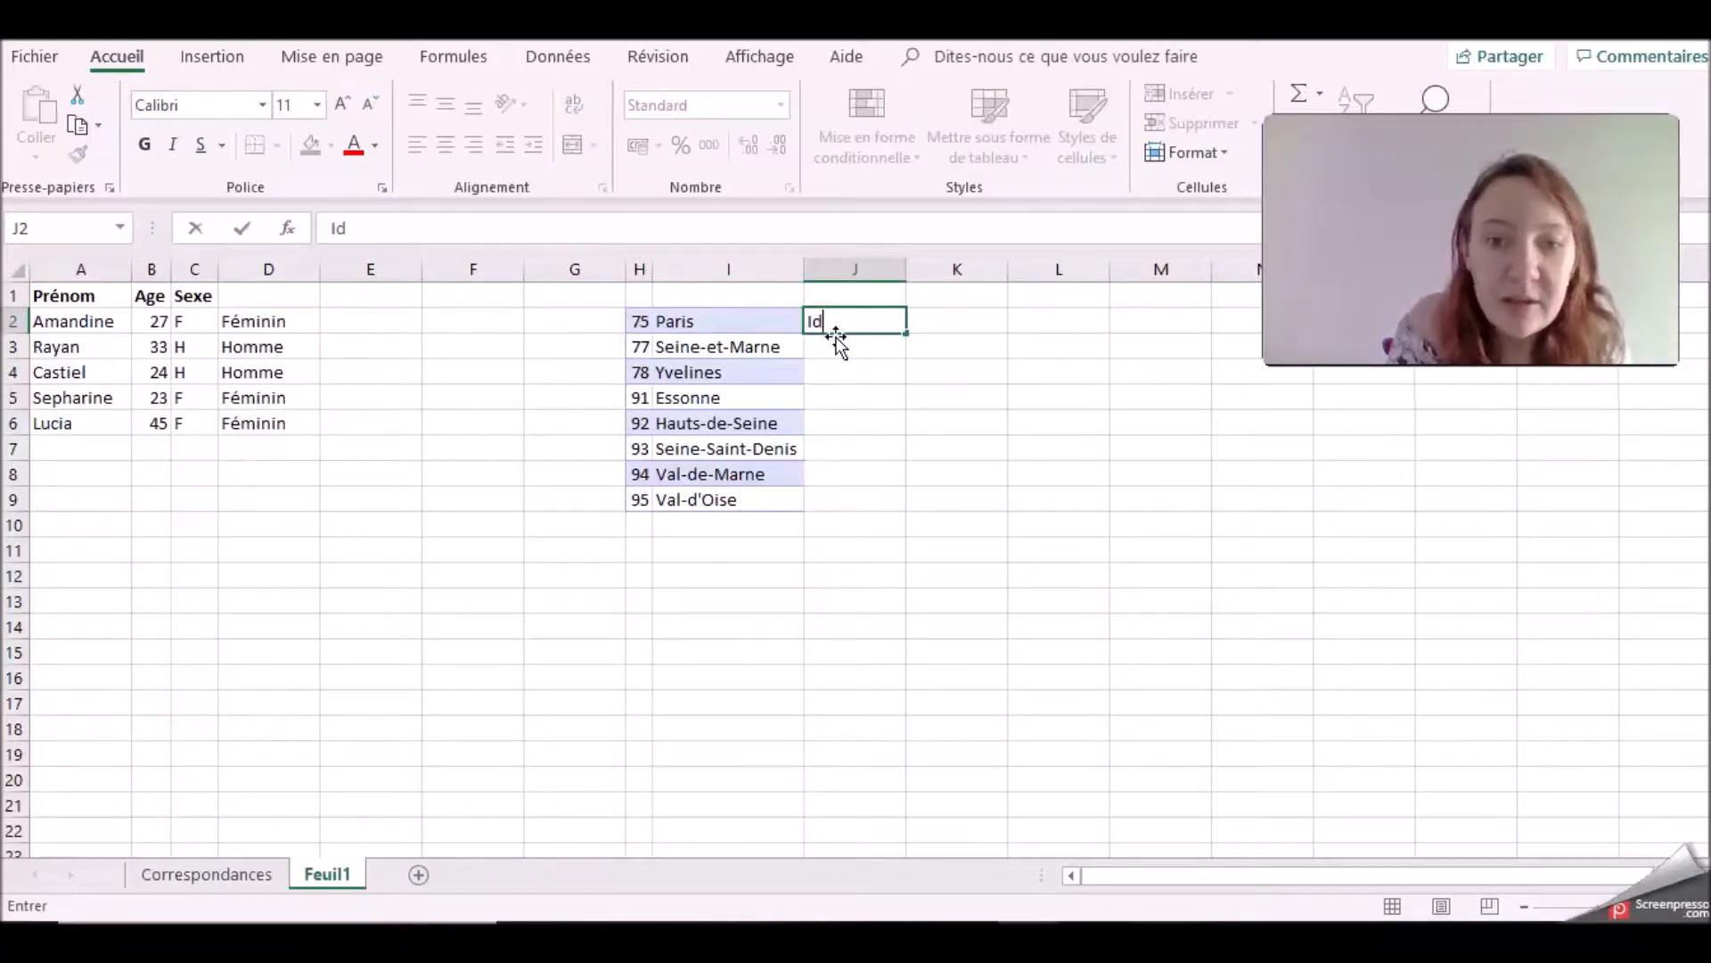
{"action": "key", "text": "BackSpace"}
{"action": "type", "text": "DF"}
{"action": "key", "text": "Return"}
{"action": "left_click", "coordinate": [829, 326]}
{"action": "left_click_drag", "start_coordinate": [906, 332], "coordinate": [895, 509]}
{"action": "left_click", "coordinate": [872, 327]}
{"action": "left_click_drag", "start_coordinate": [872, 327], "coordinate": [863, 510]}
{"action": "key", "text": "Delete"}
Step: Start a formula in J2 with OU nested inside SI and H2=75 as its first condition
{"action": "left_click", "coordinate": [840, 319]}
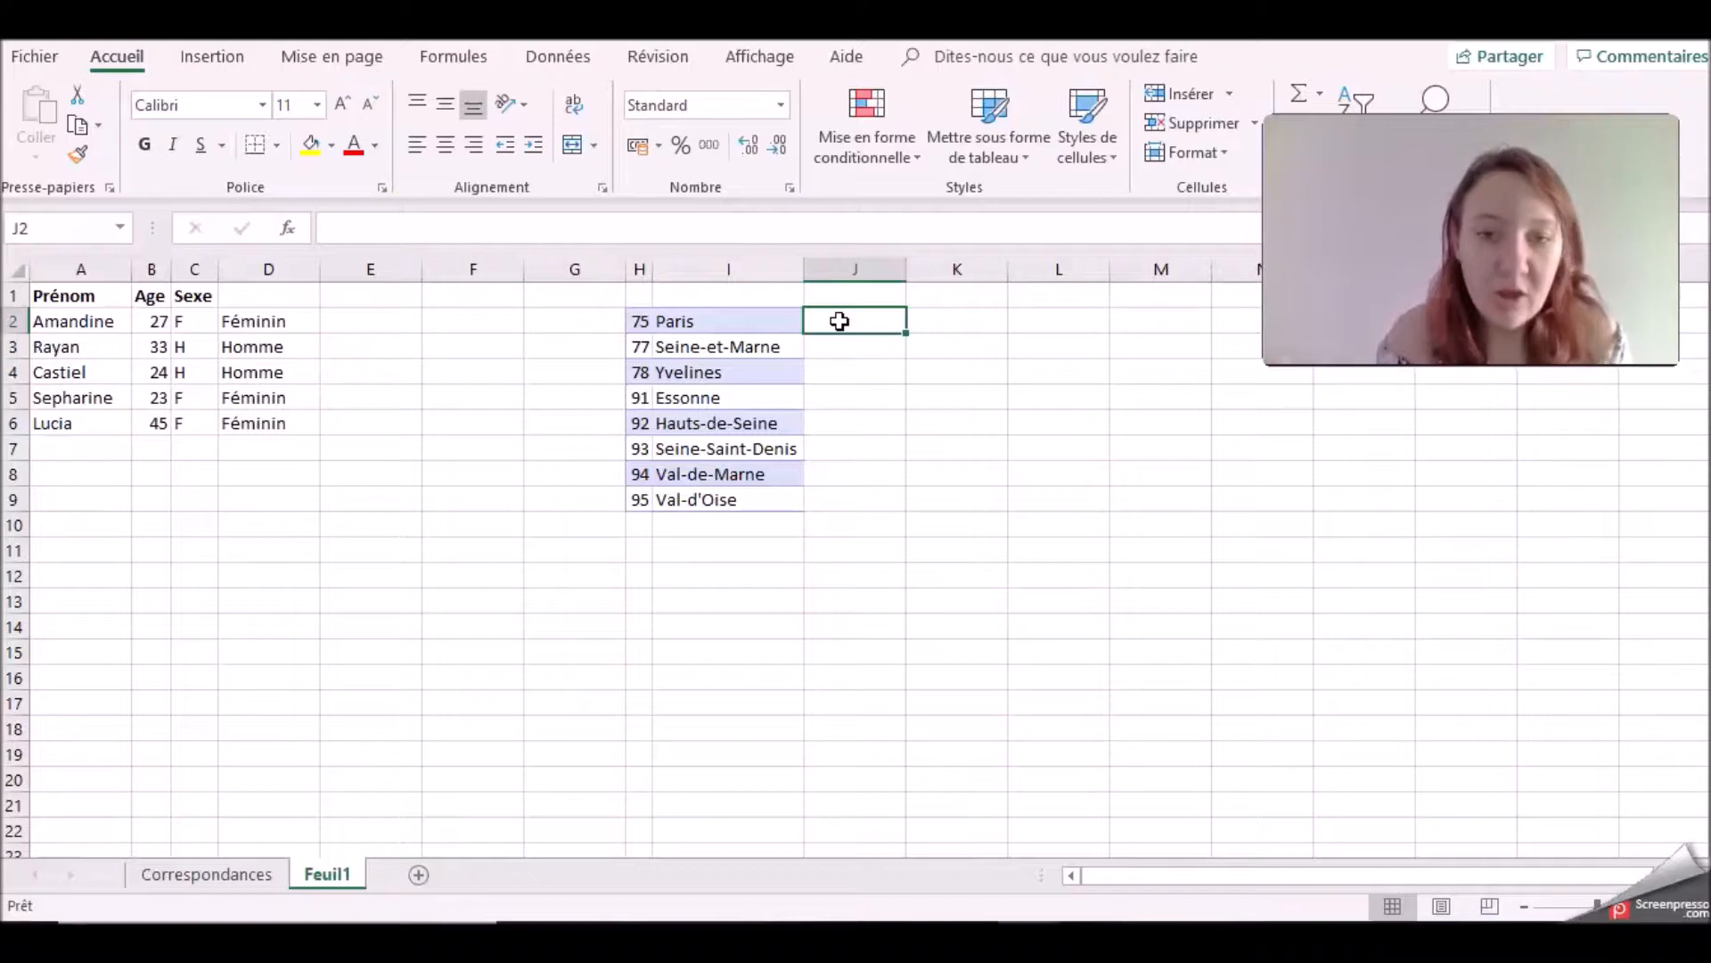
{"action": "type", "text": "="}
{"action": "key", "text": "Escape"}
{"action": "type", "text": "=S"}
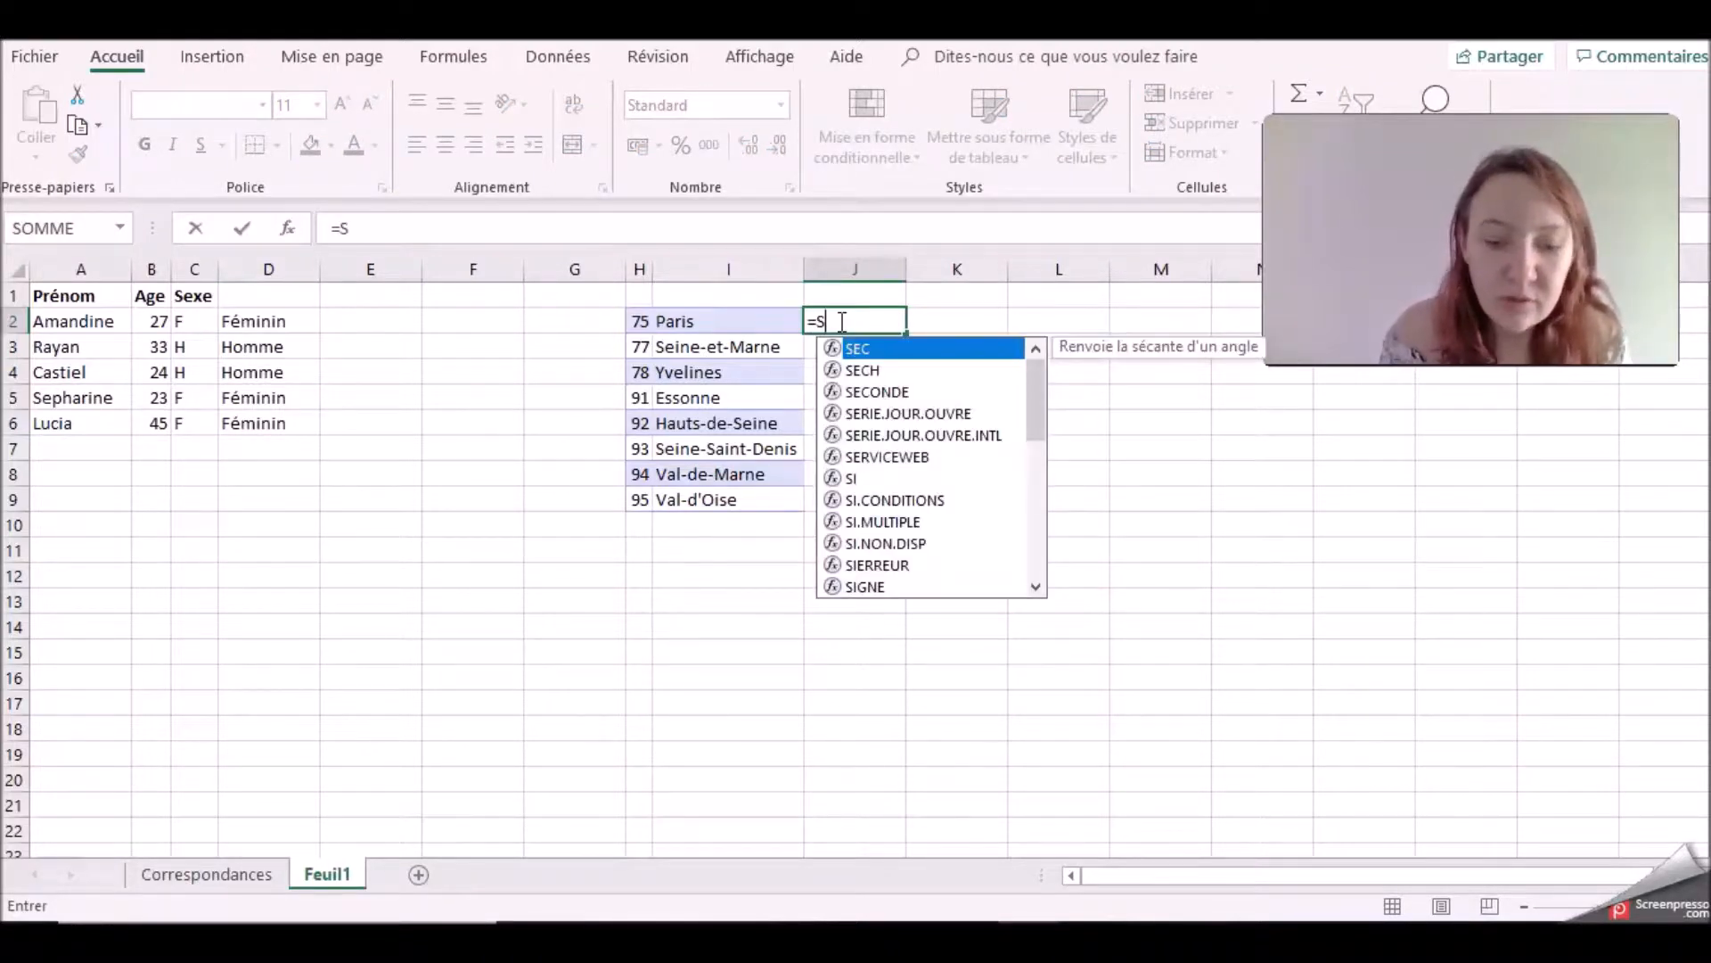
{"action": "type", "text": "I("}
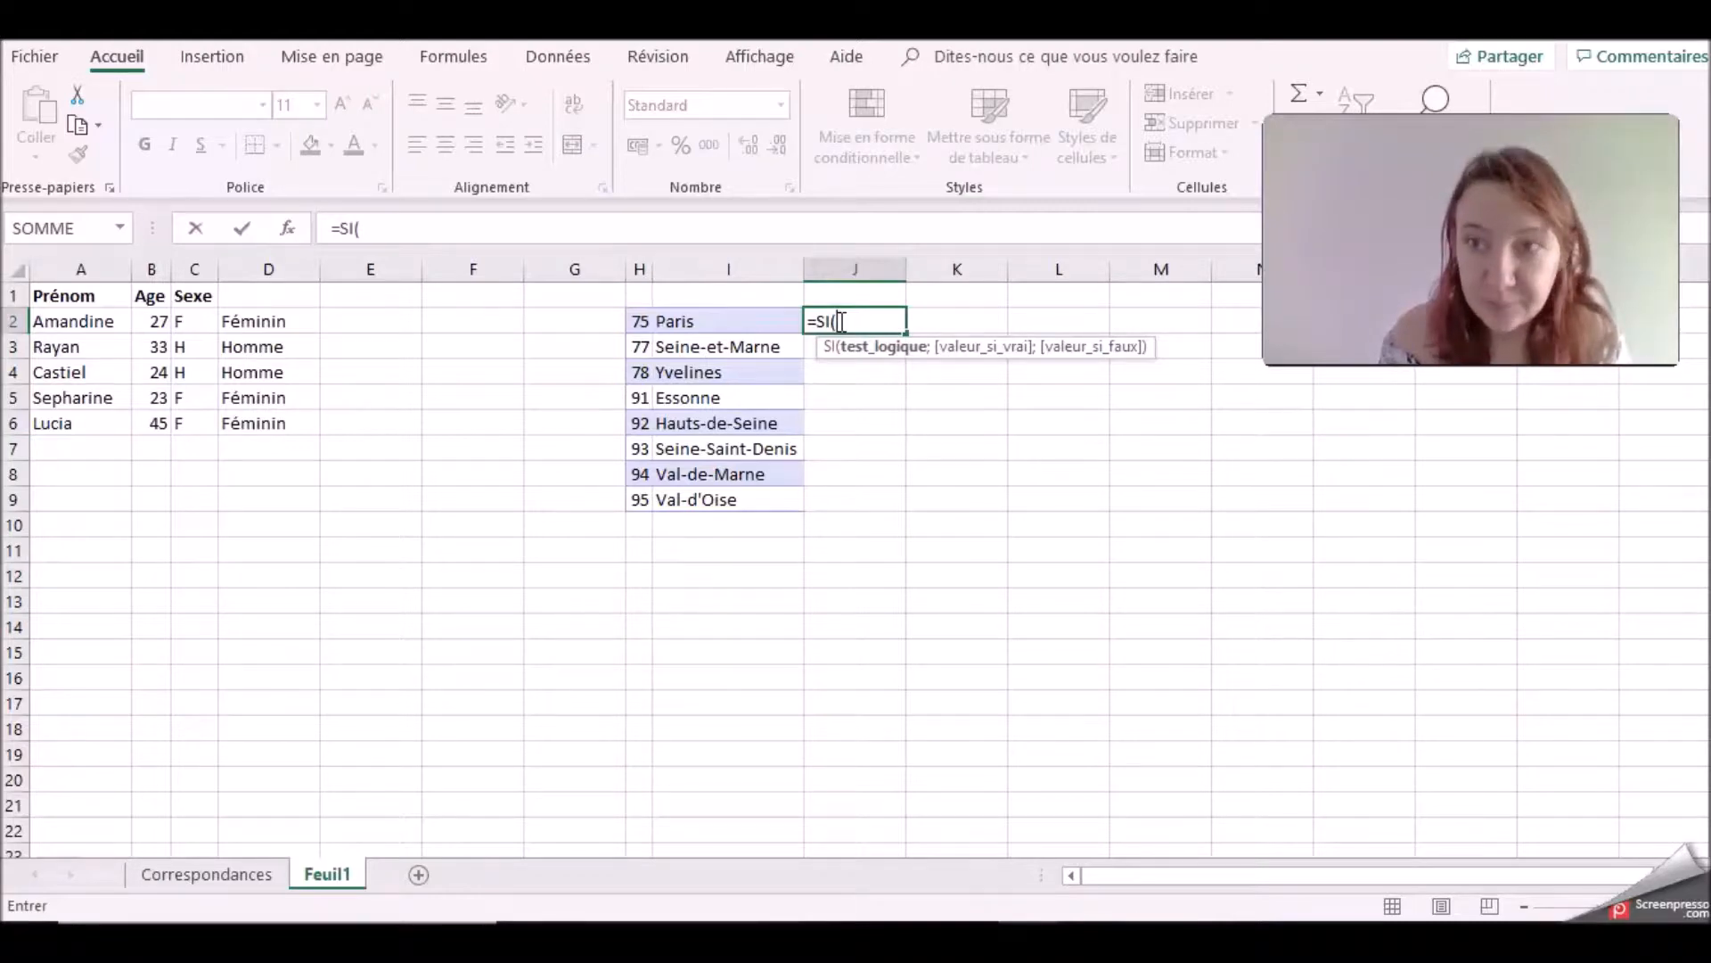
{"action": "type", "text": "OU("}
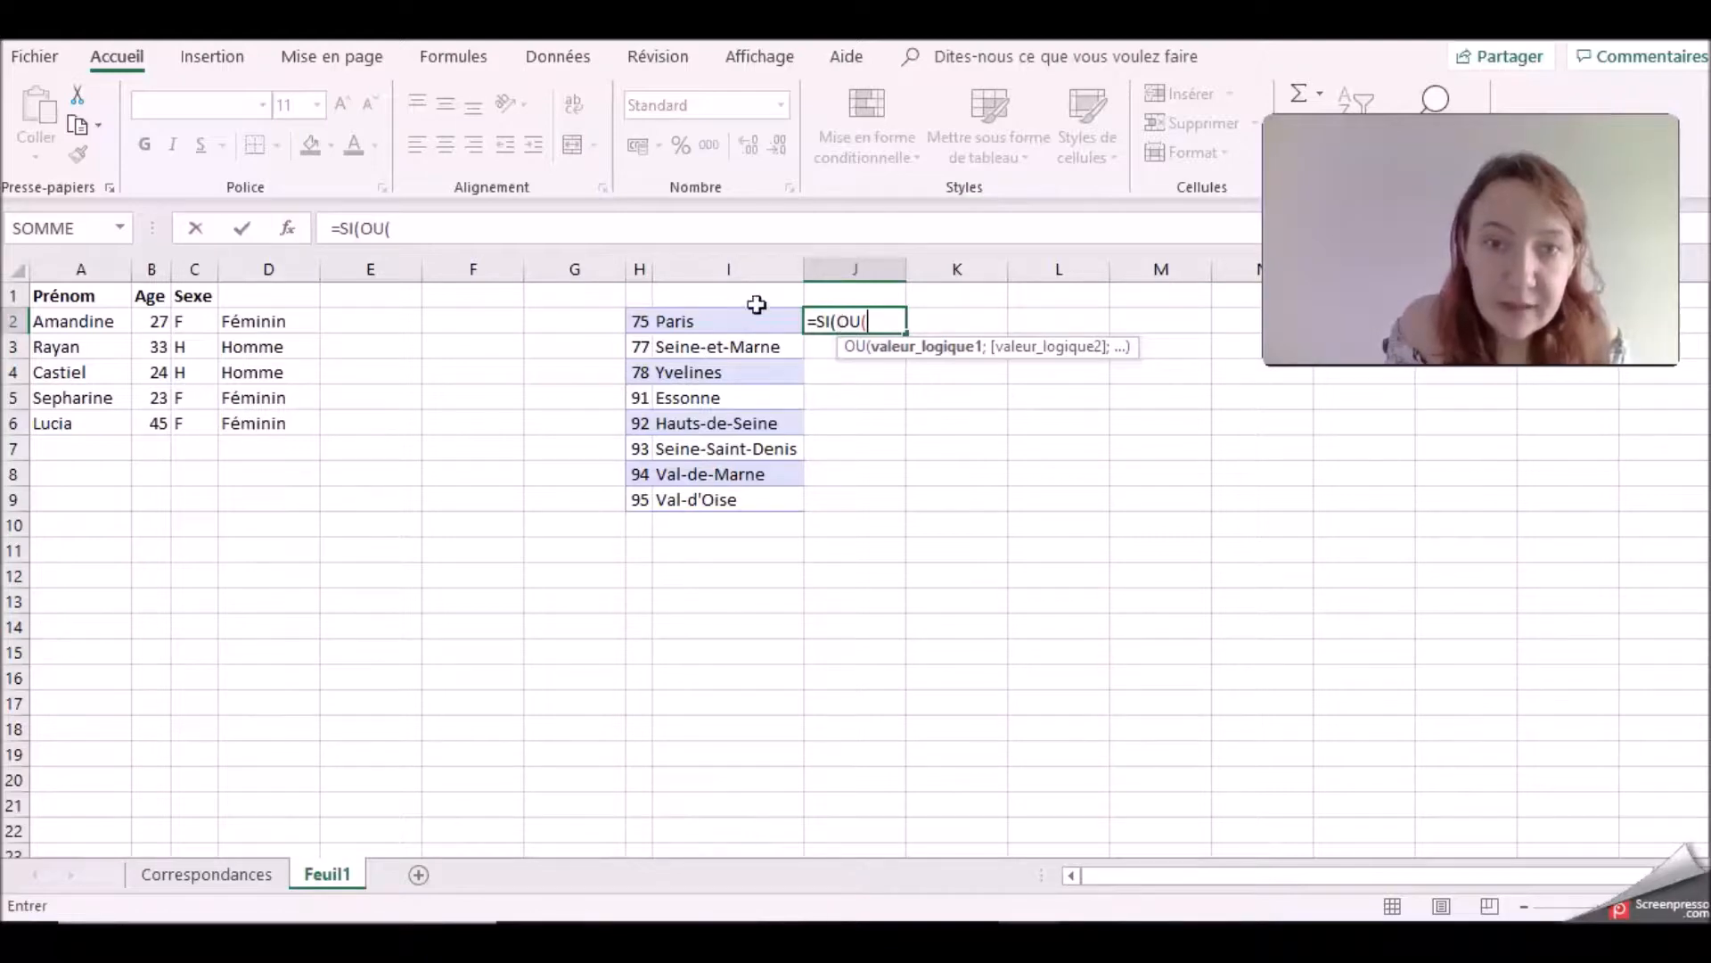
{"action": "left_click", "coordinate": [639, 322]}
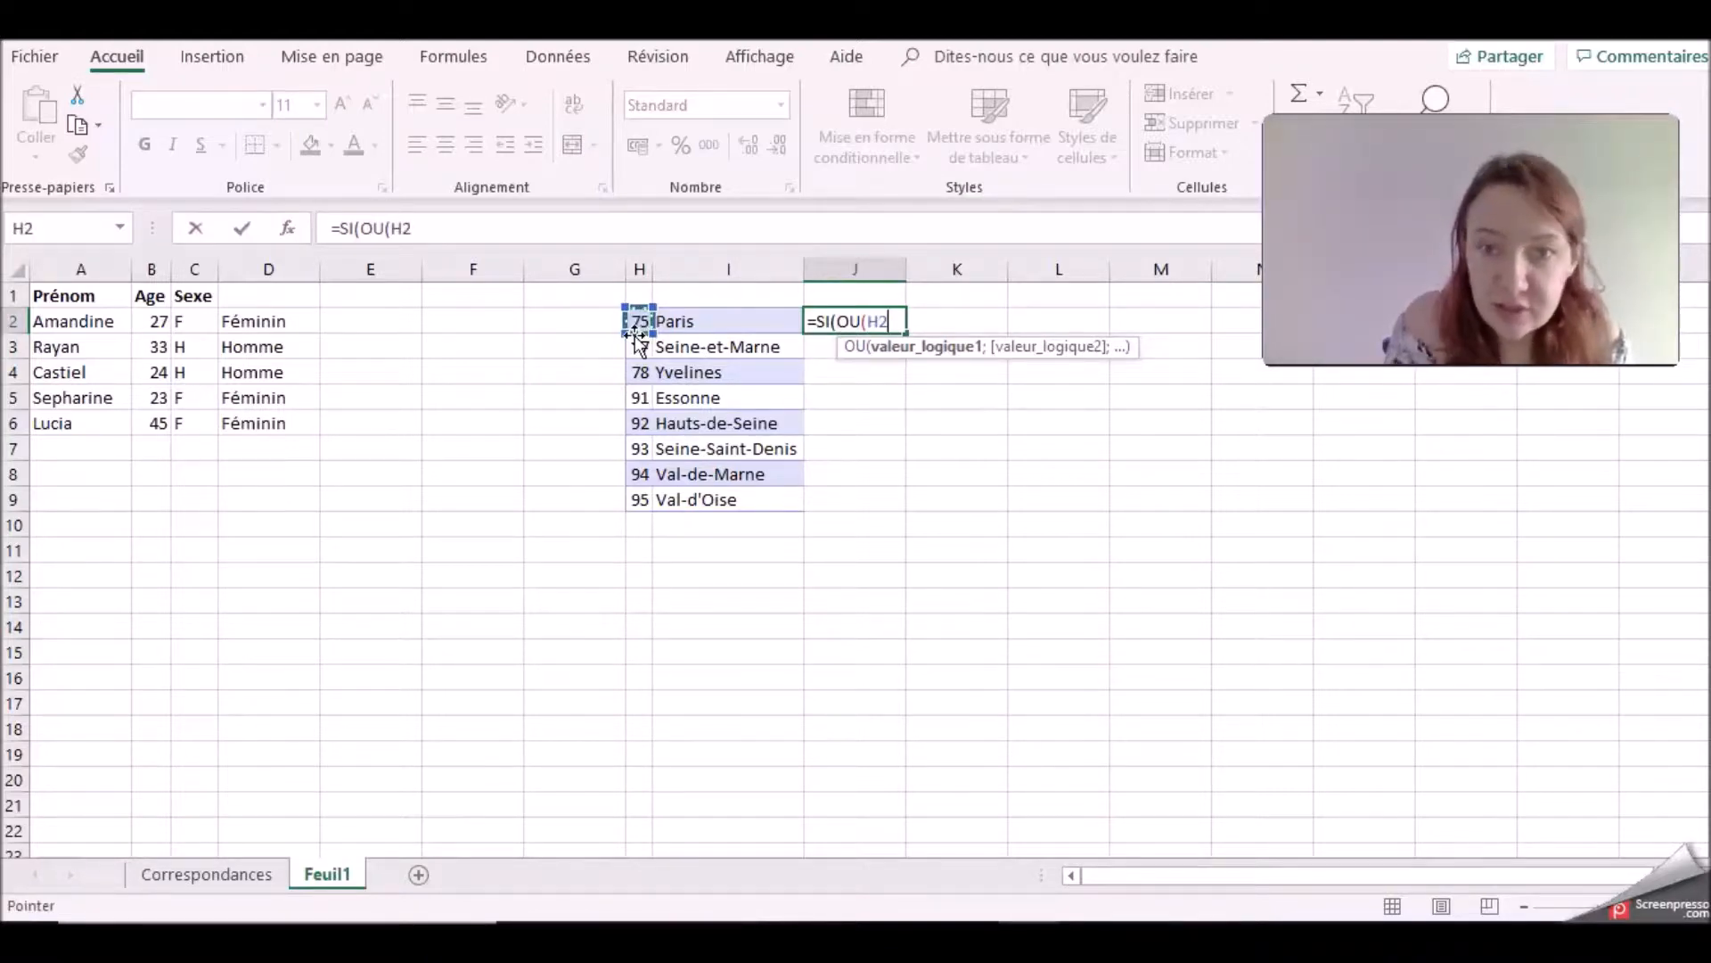
{"action": "type", "text": "=75"}
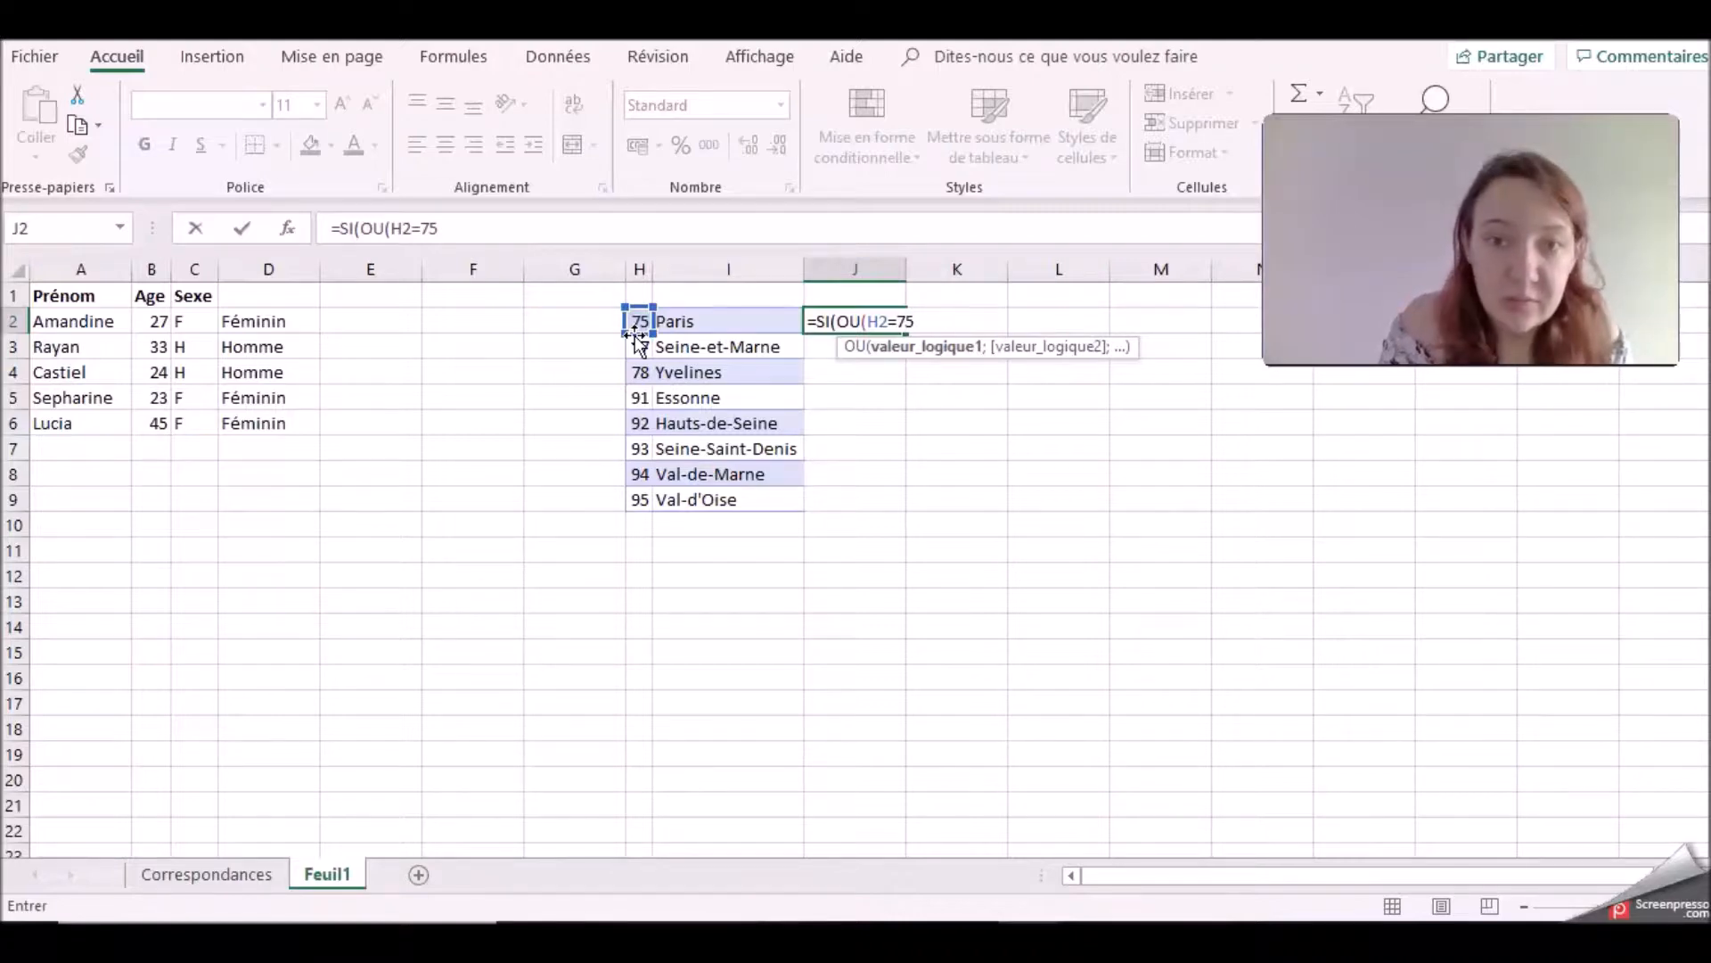
{"action": "type", "text": ";"}
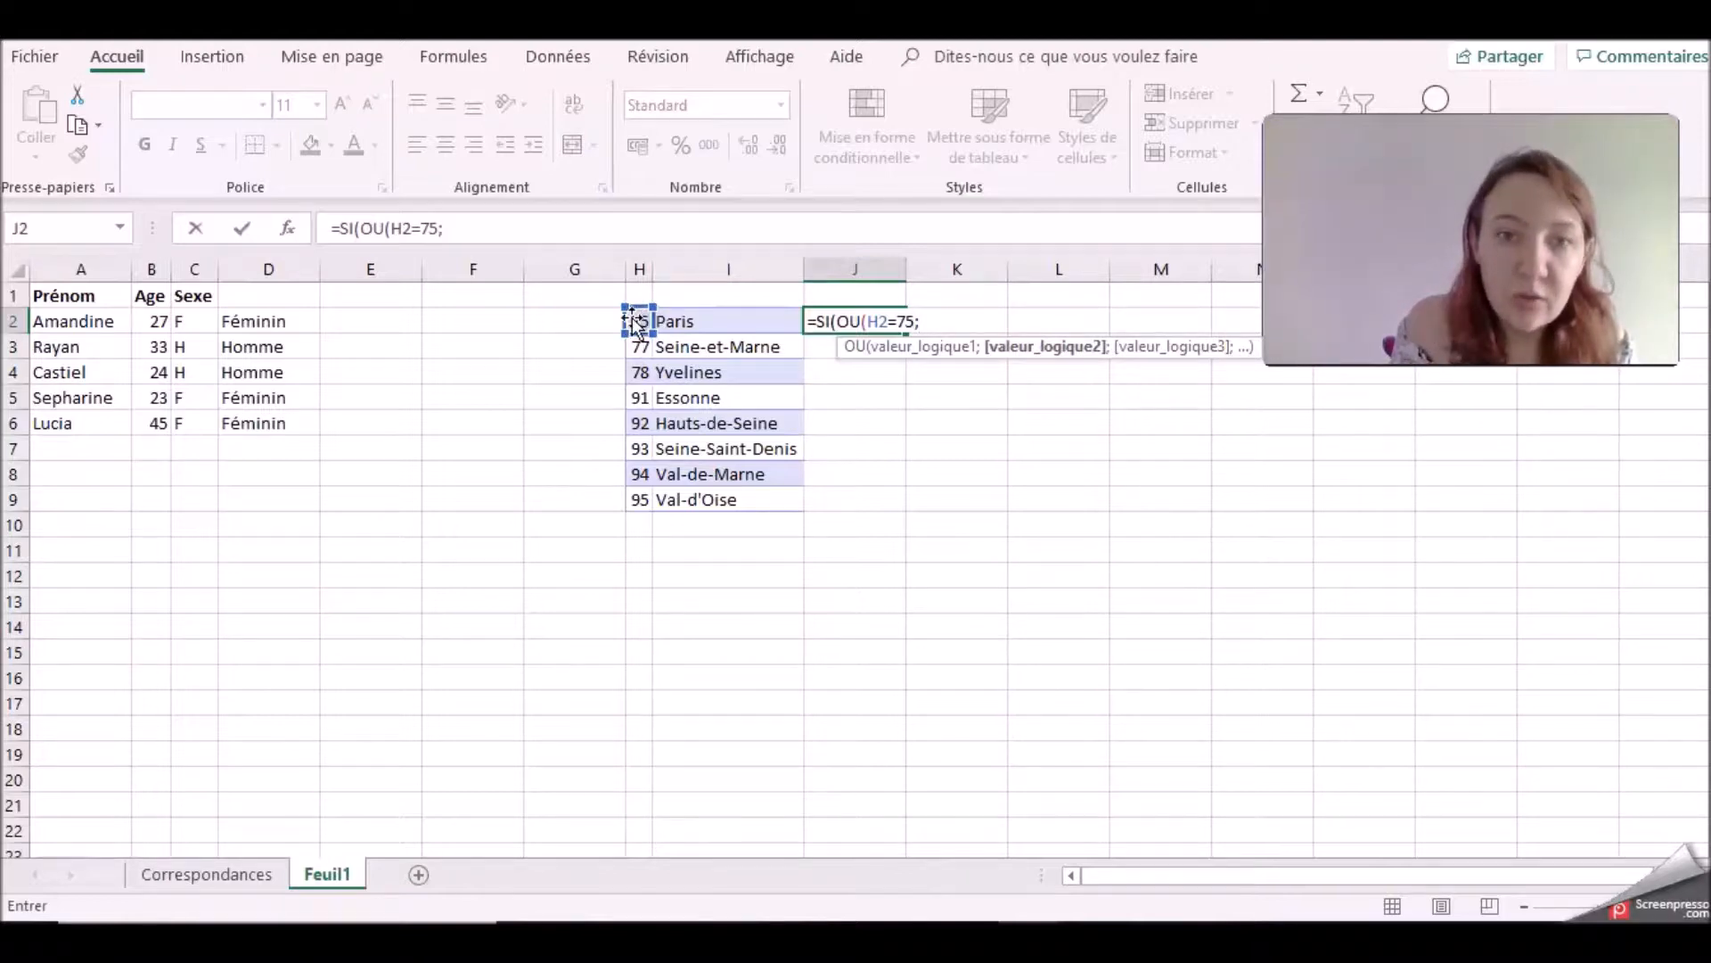
Step: Add the conditions H2=77 and H2=78 to the OU function in the J2 formula
{"action": "left_click", "coordinate": [633, 321]}
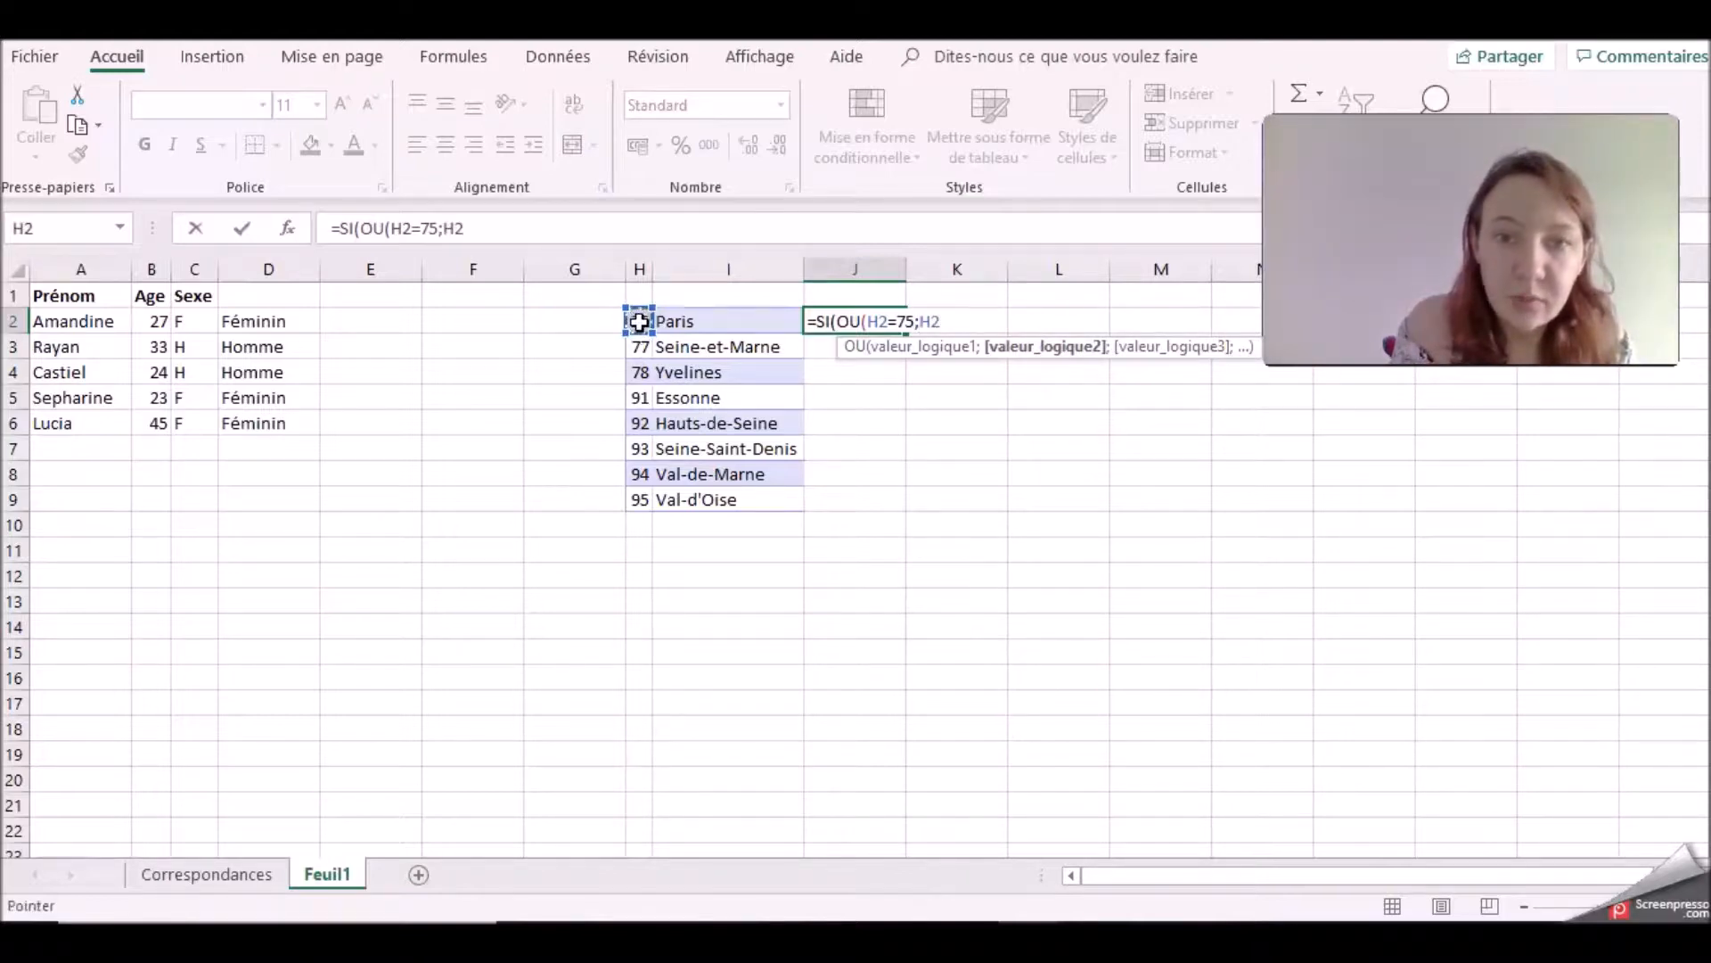
{"action": "type", "text": "="}
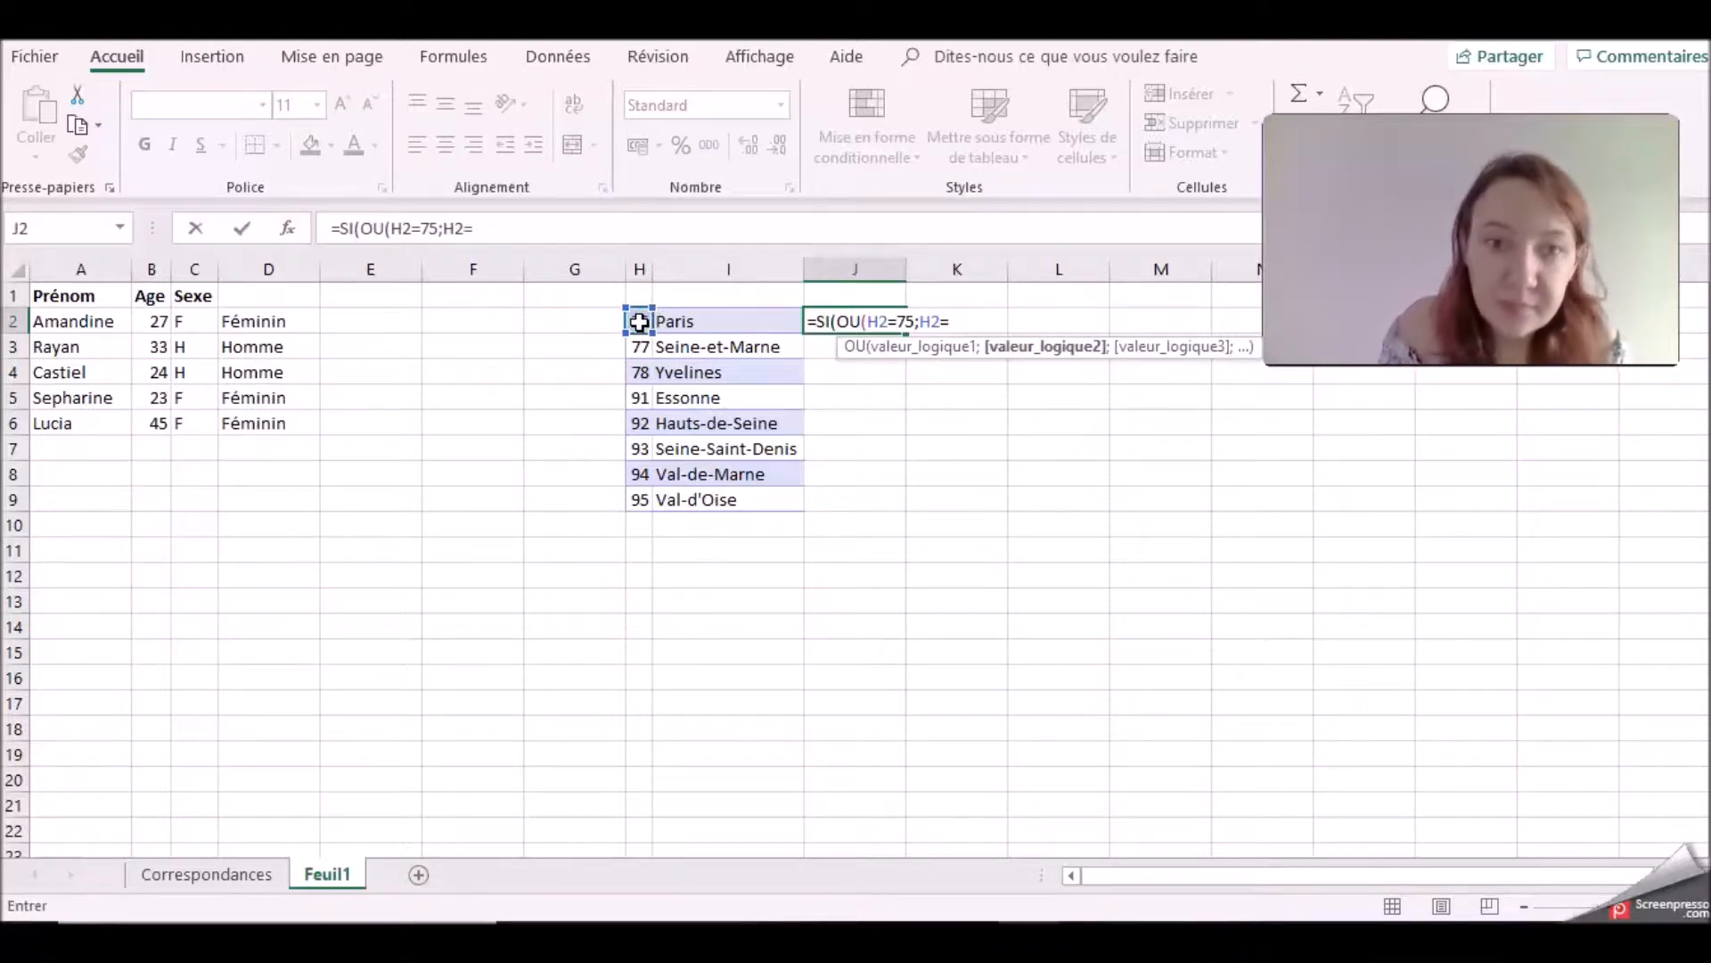
{"action": "type", "text": "77"}
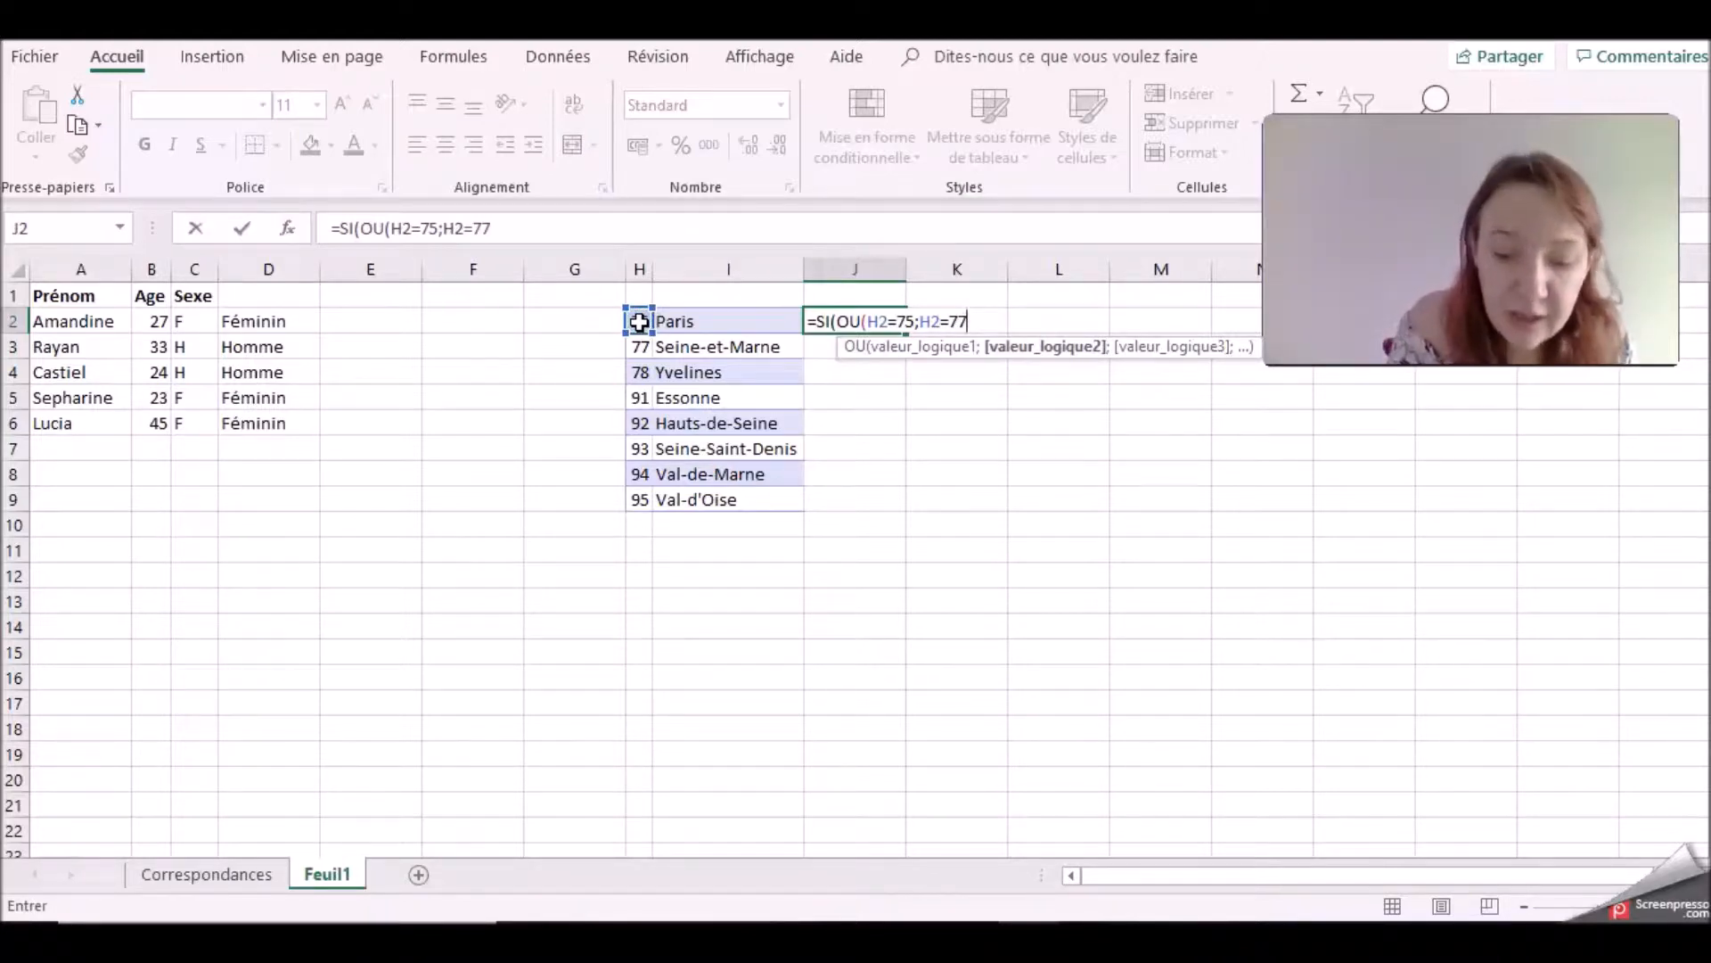
{"action": "type", "text": ";"}
{"action": "left_click", "coordinate": [639, 321]}
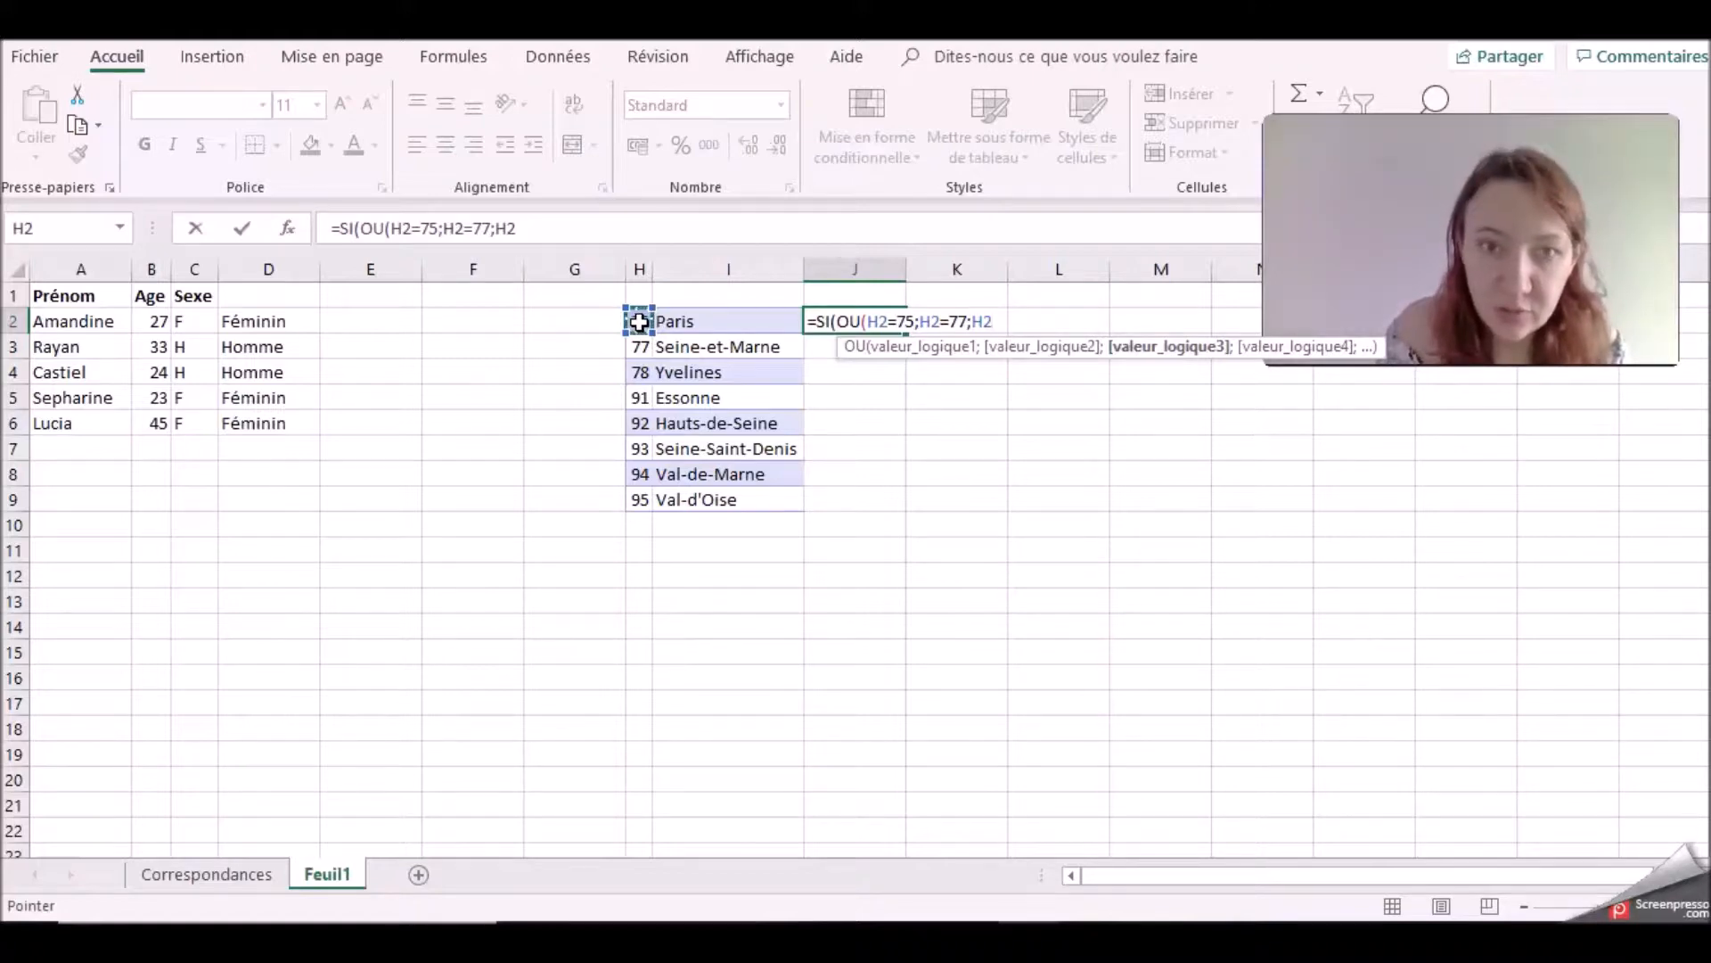
{"action": "type", "text": "=78"}
{"action": "key", "text": "BackSpace"}
{"action": "key", "text": "BackSpace"}
{"action": "key", "text": "BackSpace"}
{"action": "type", "text": "="}
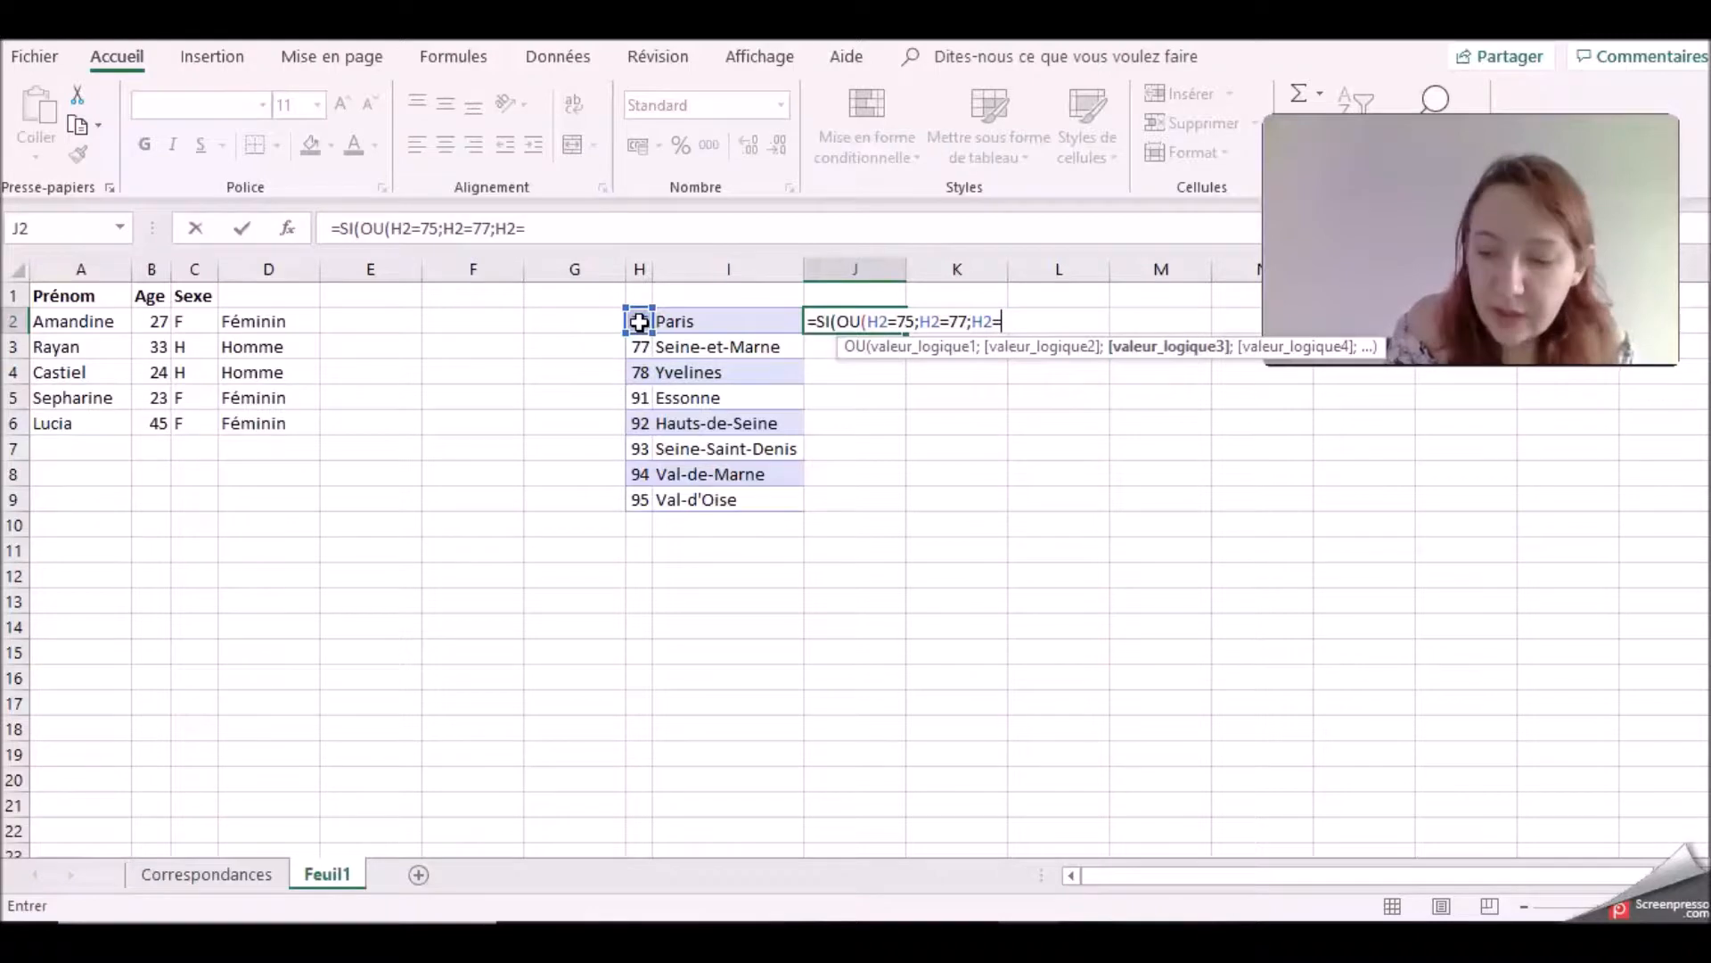
{"action": "type", "text": "78;"}
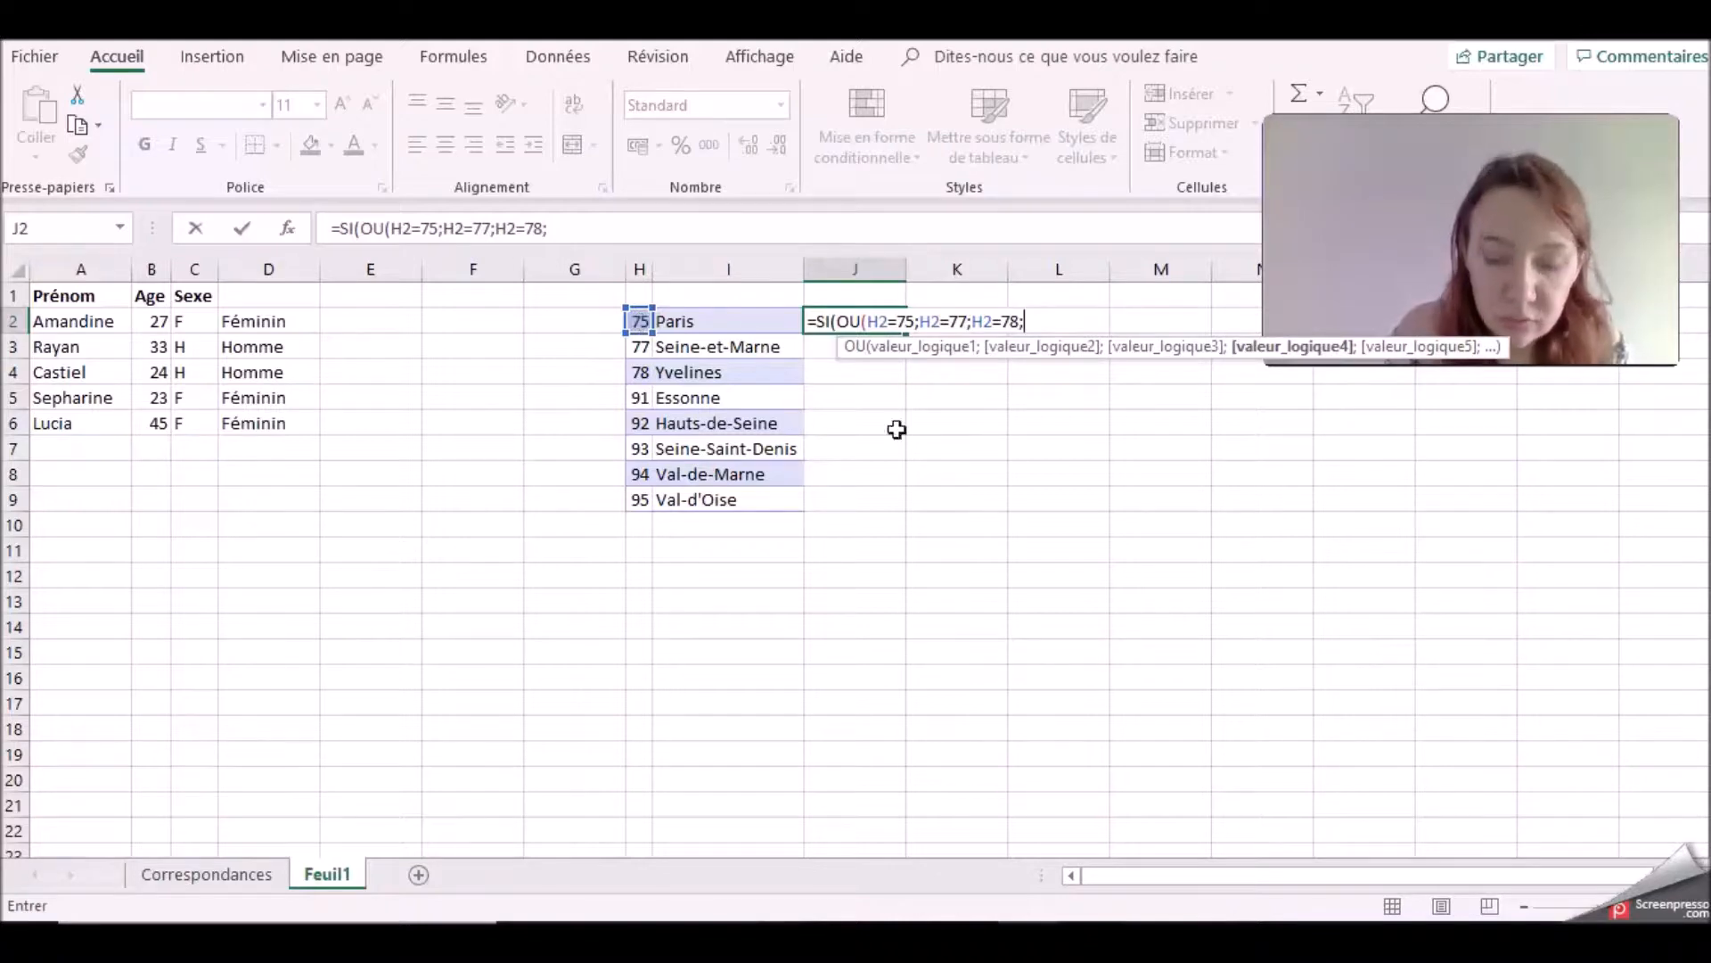
Step: Add the conditions H2=91 and H2=92 to the OU function in the J2 formula
{"action": "left_click", "coordinate": [653, 322]}
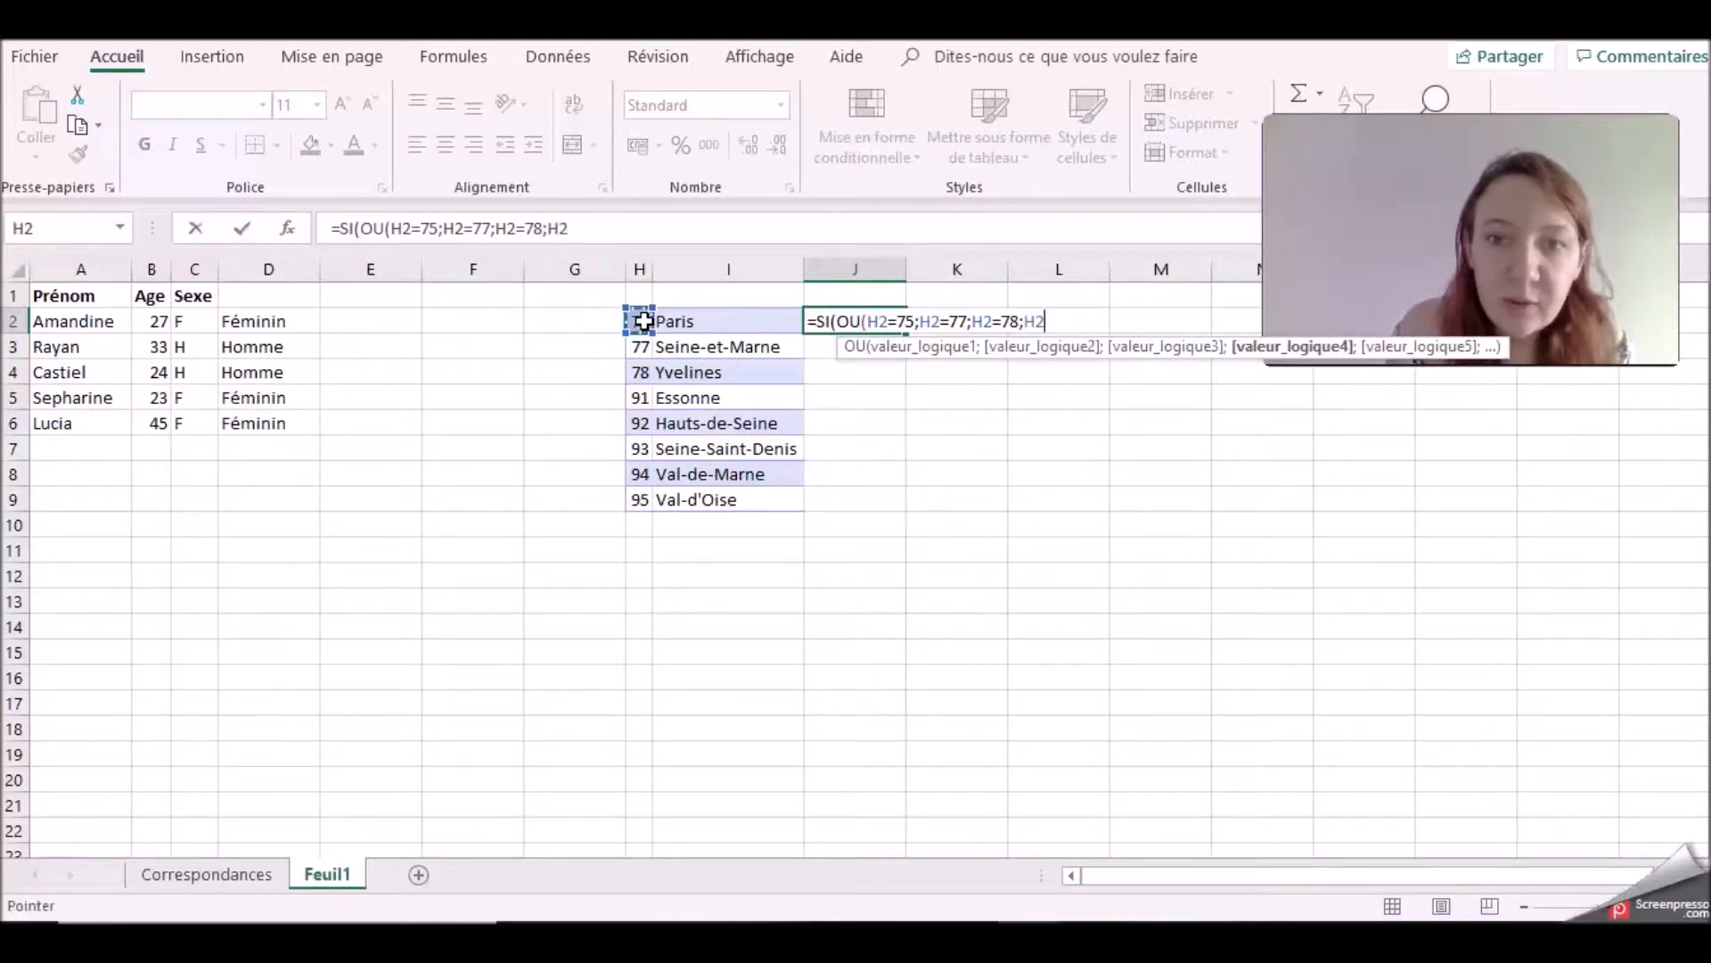
{"action": "type", "text": "=91"}
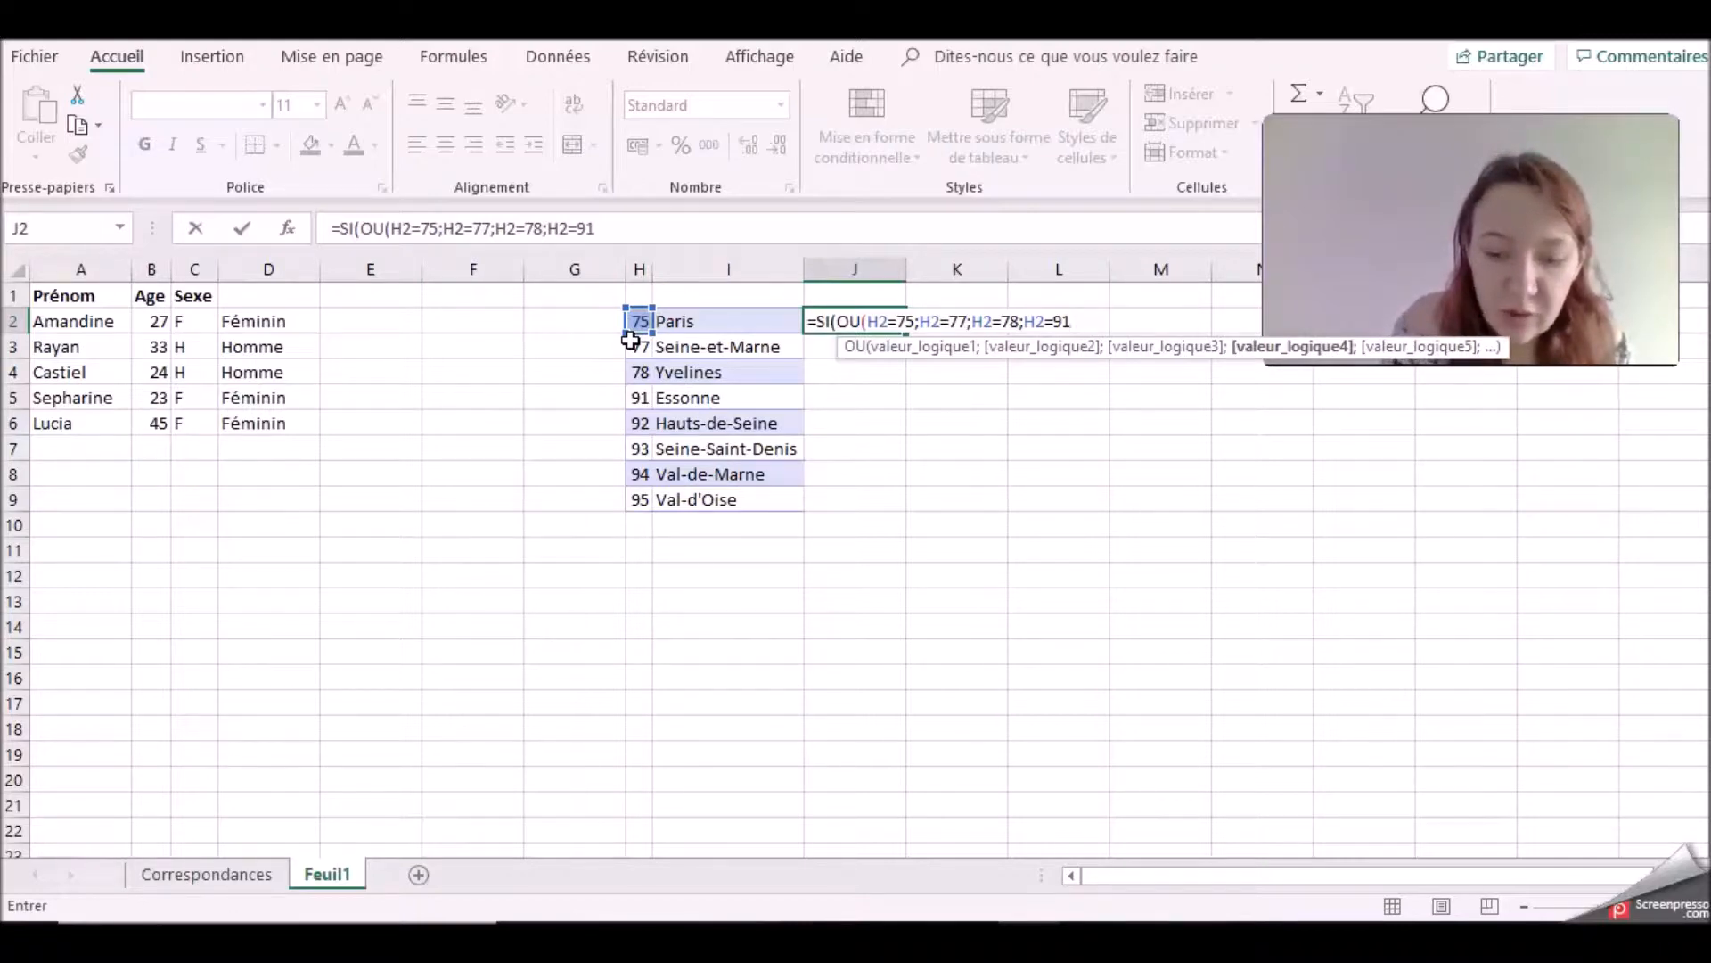
{"action": "type", "text": ";"}
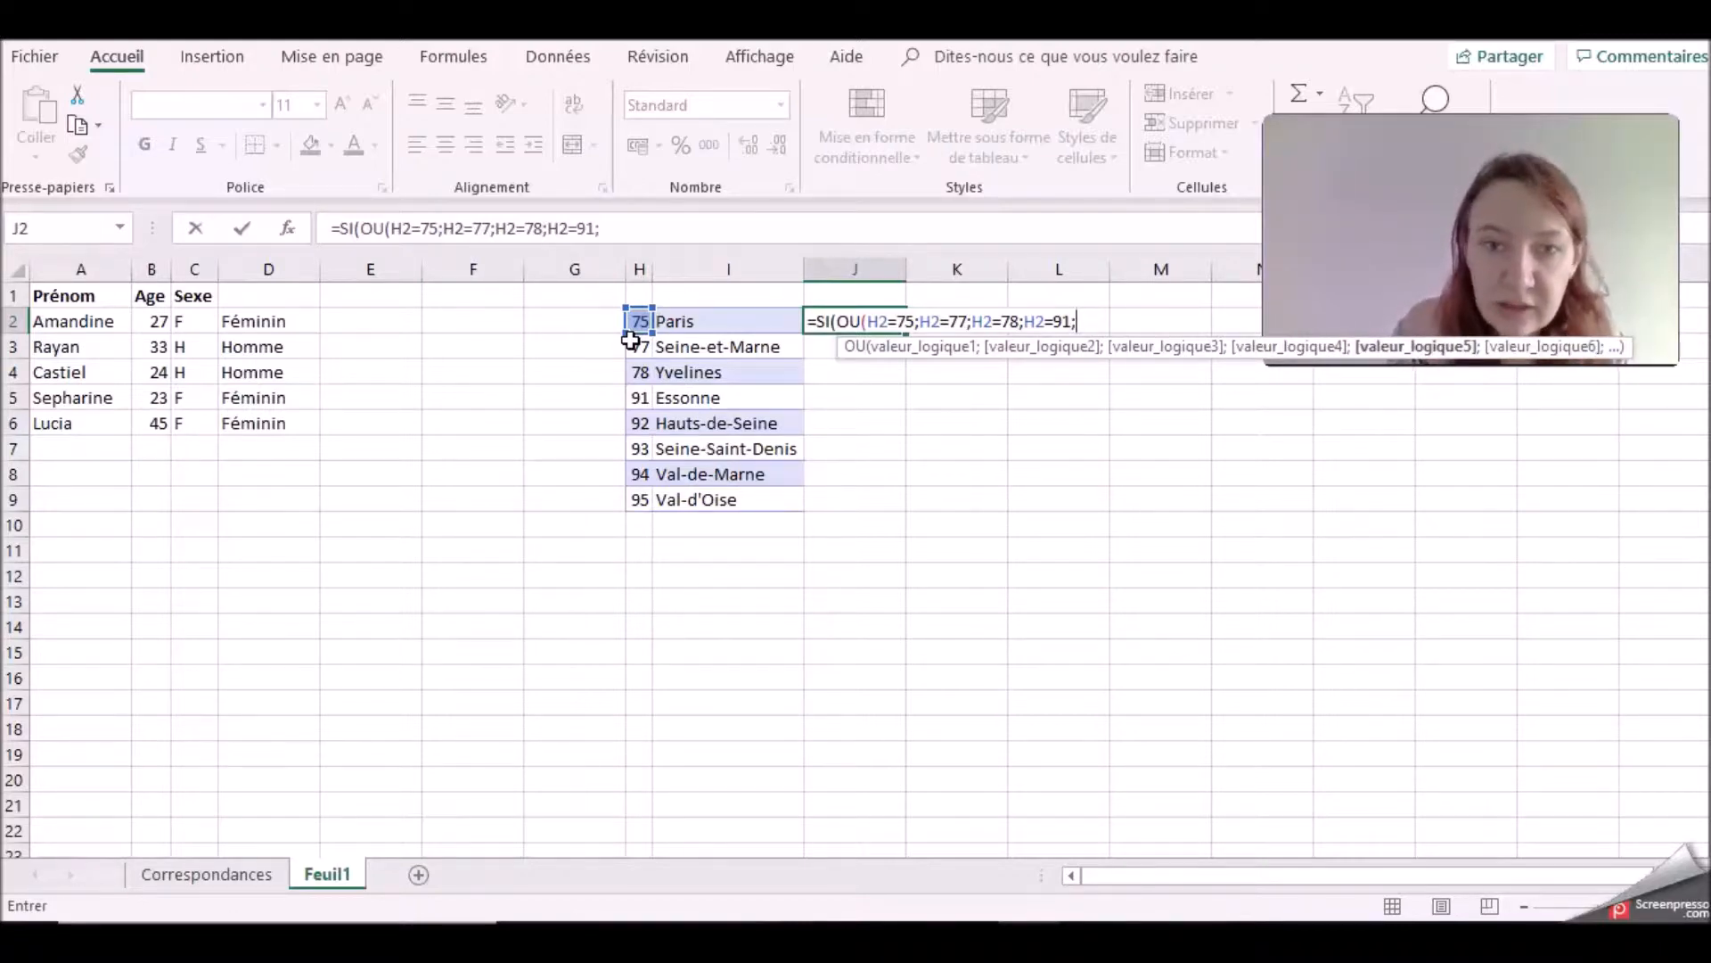
{"action": "left_click", "coordinate": [641, 321]}
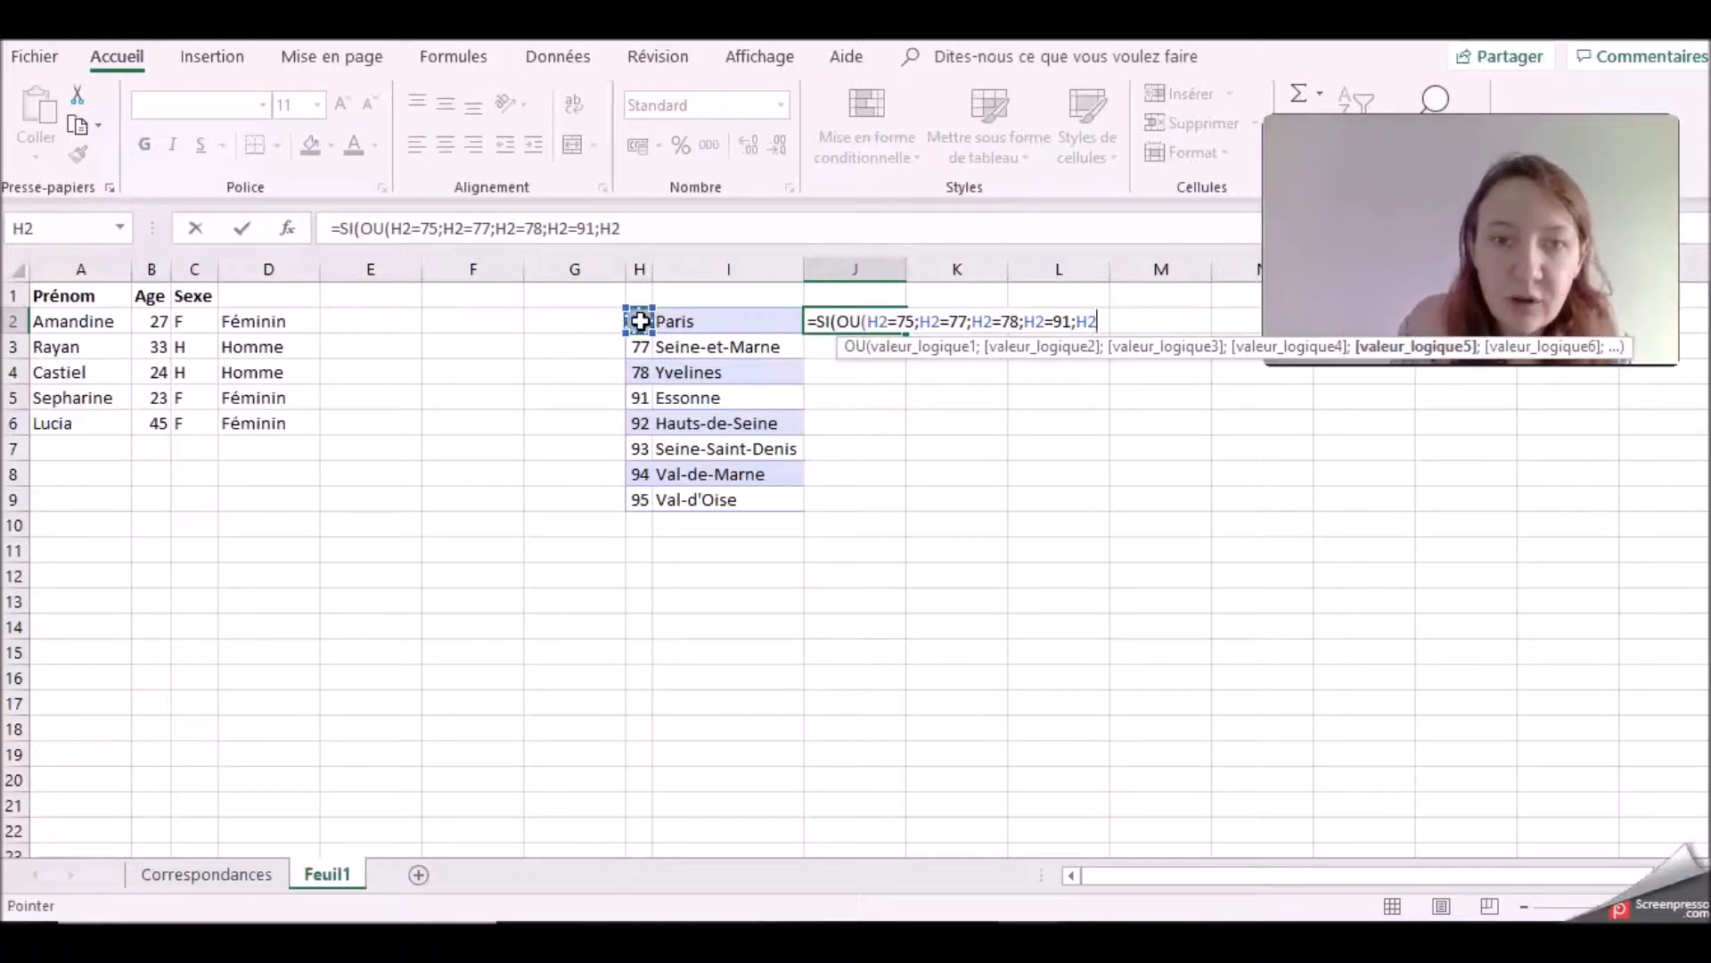
{"action": "type", "text": "="}
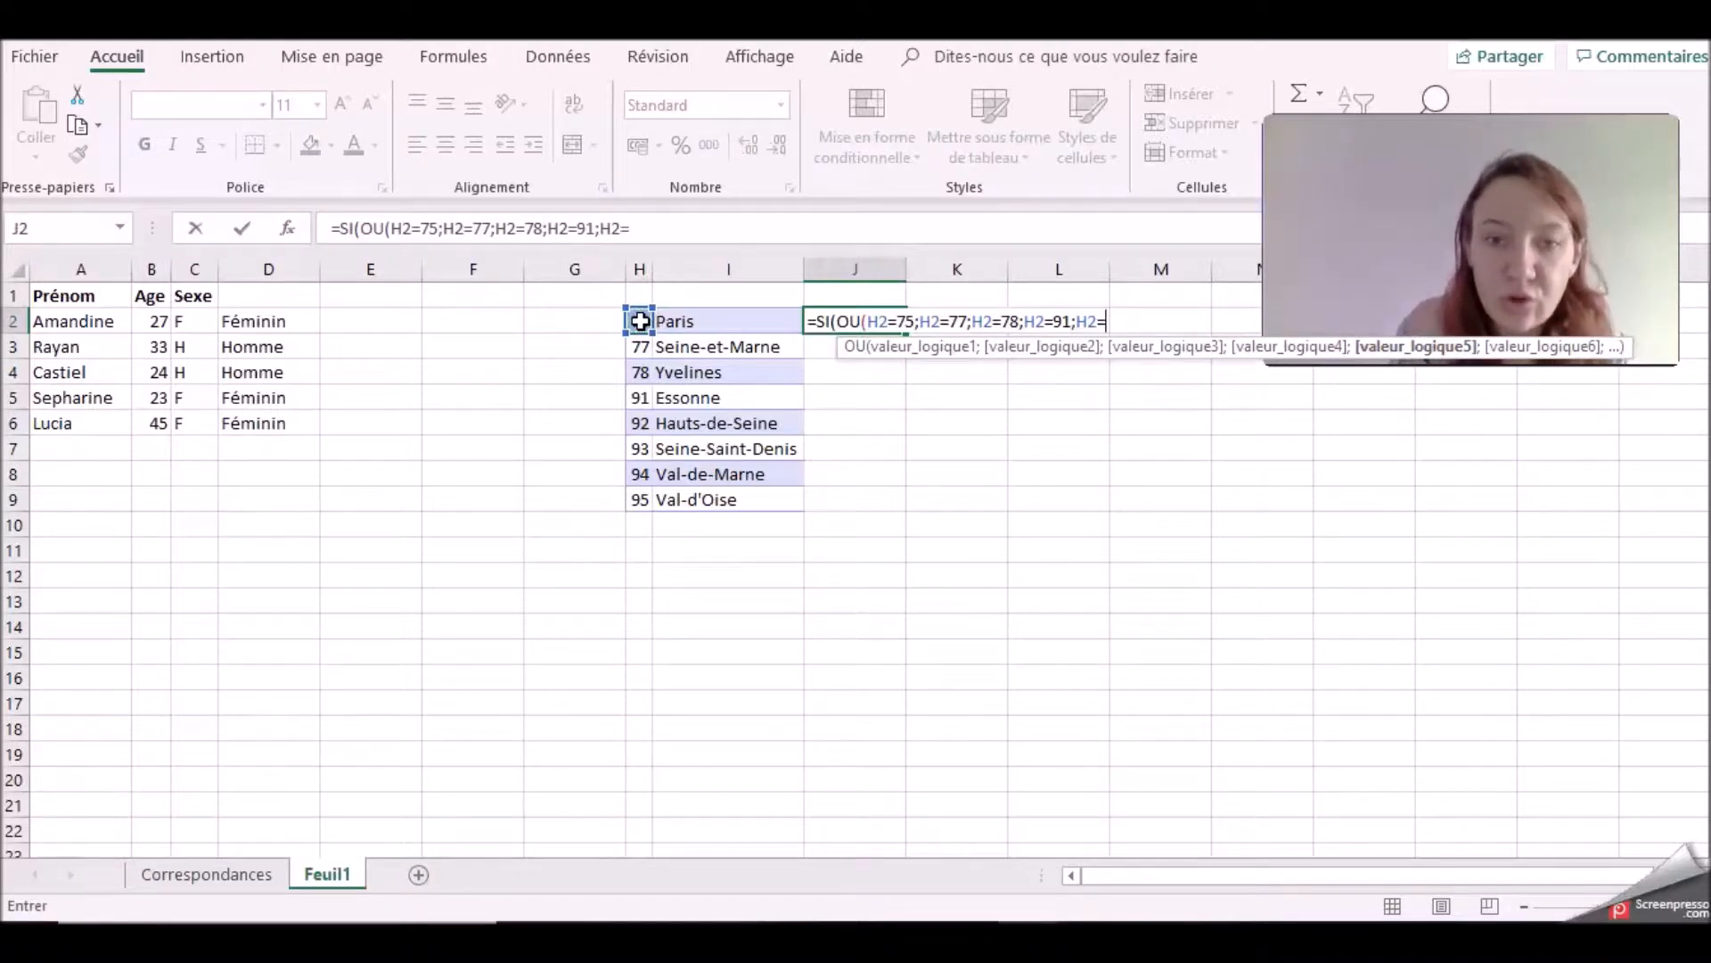
{"action": "type", "text": "92"}
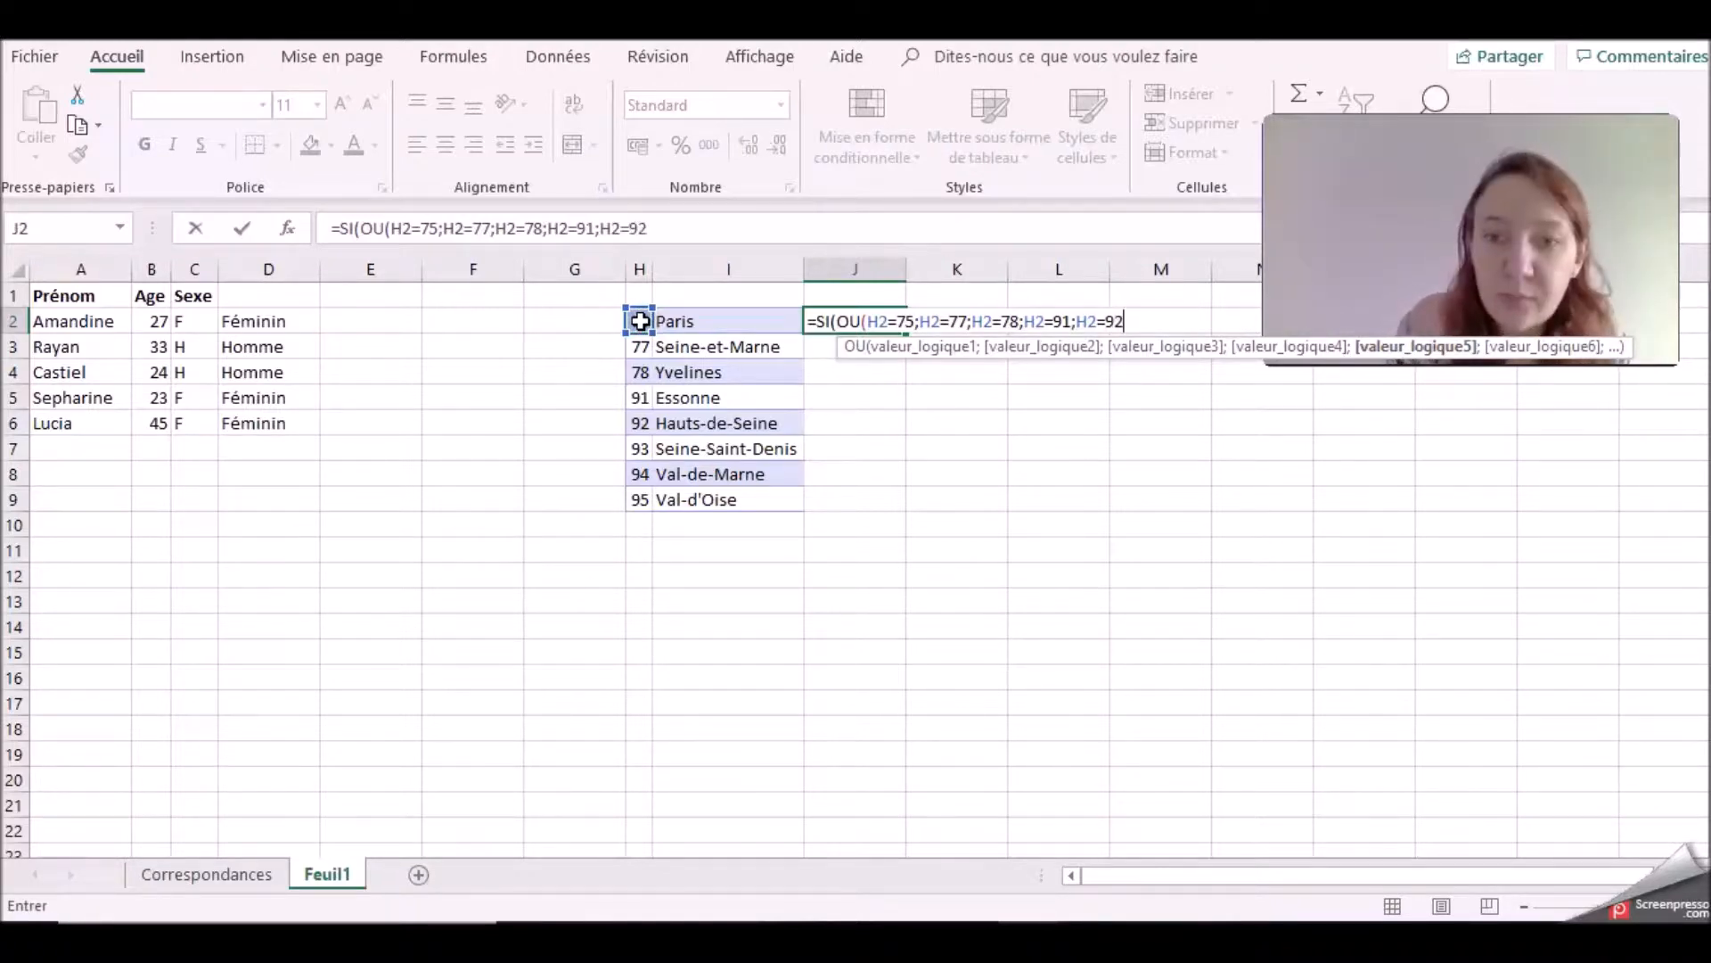
{"action": "type", "text": ";"}
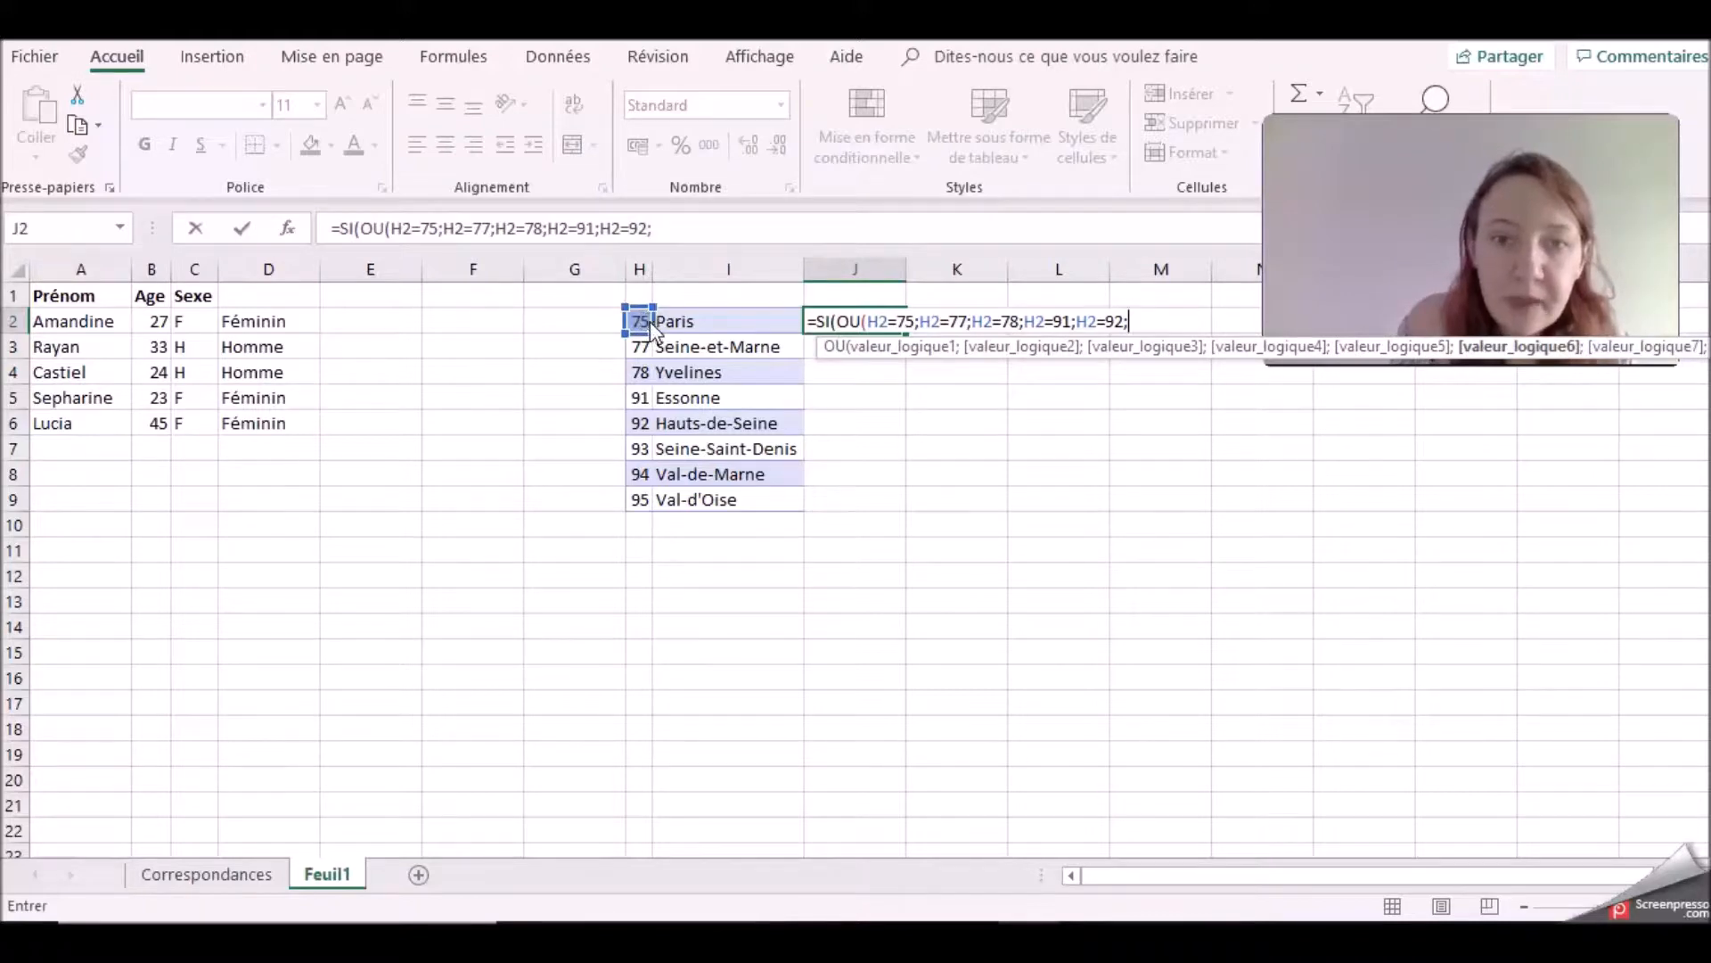
Step: Extend the OU function in J2 with the conditions H2=93 and H2=94
{"action": "left_click", "coordinate": [642, 322]}
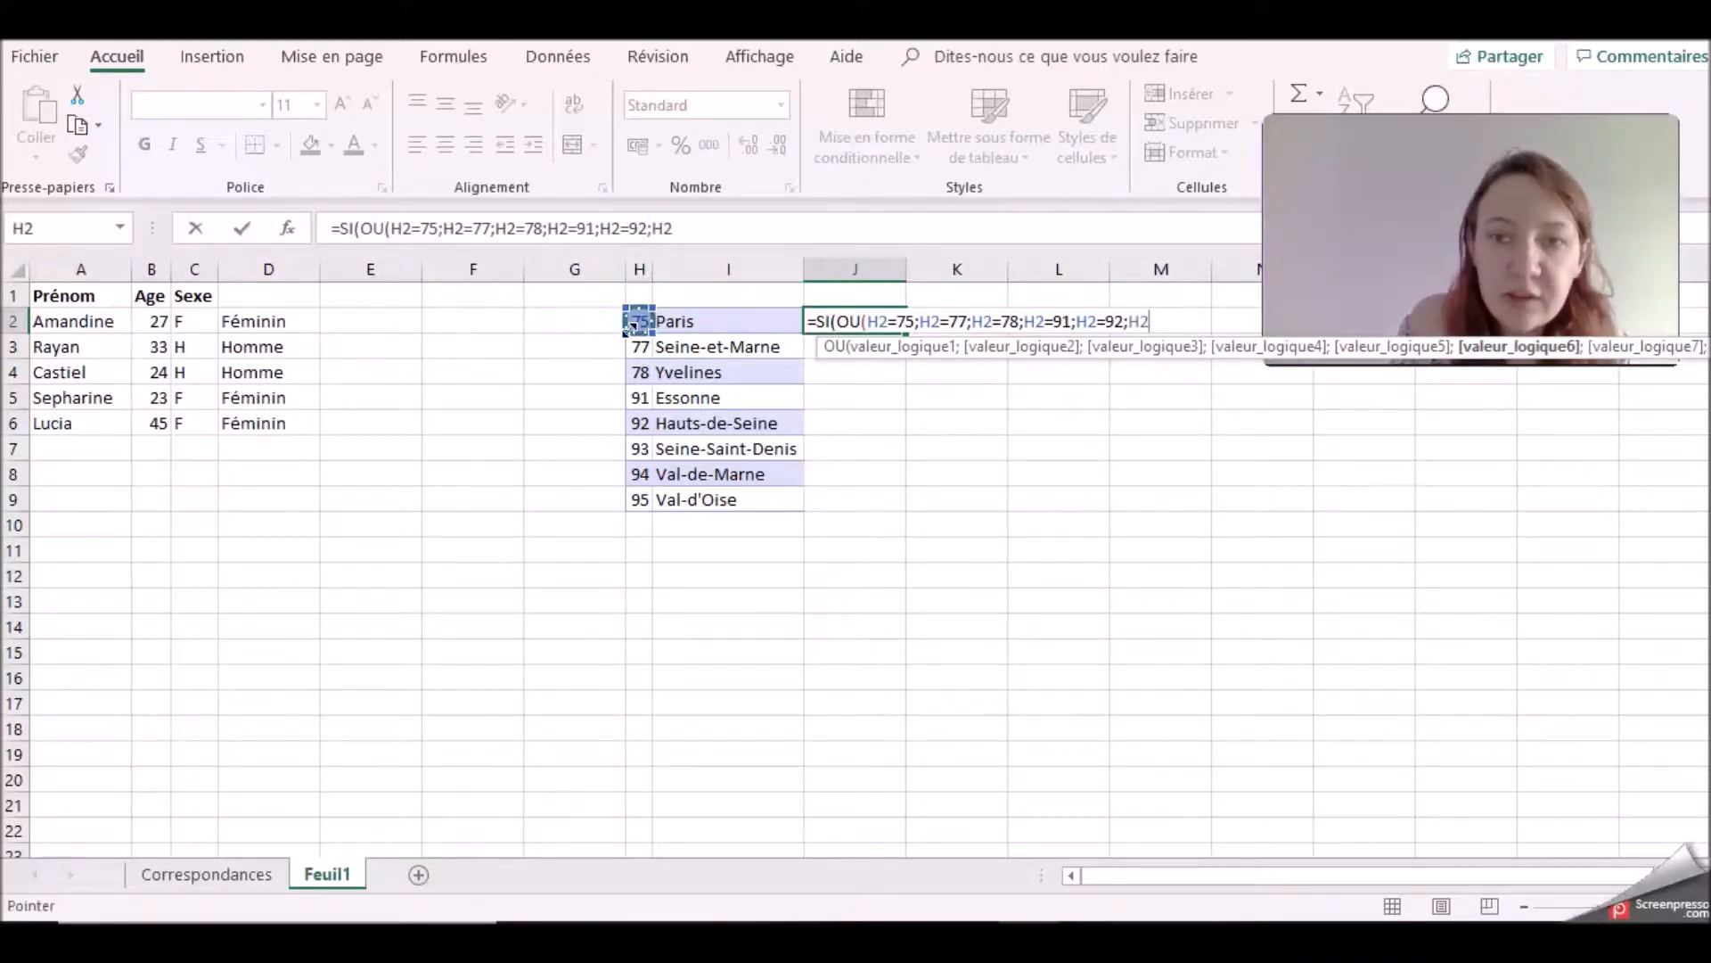
{"action": "type", "text": "="}
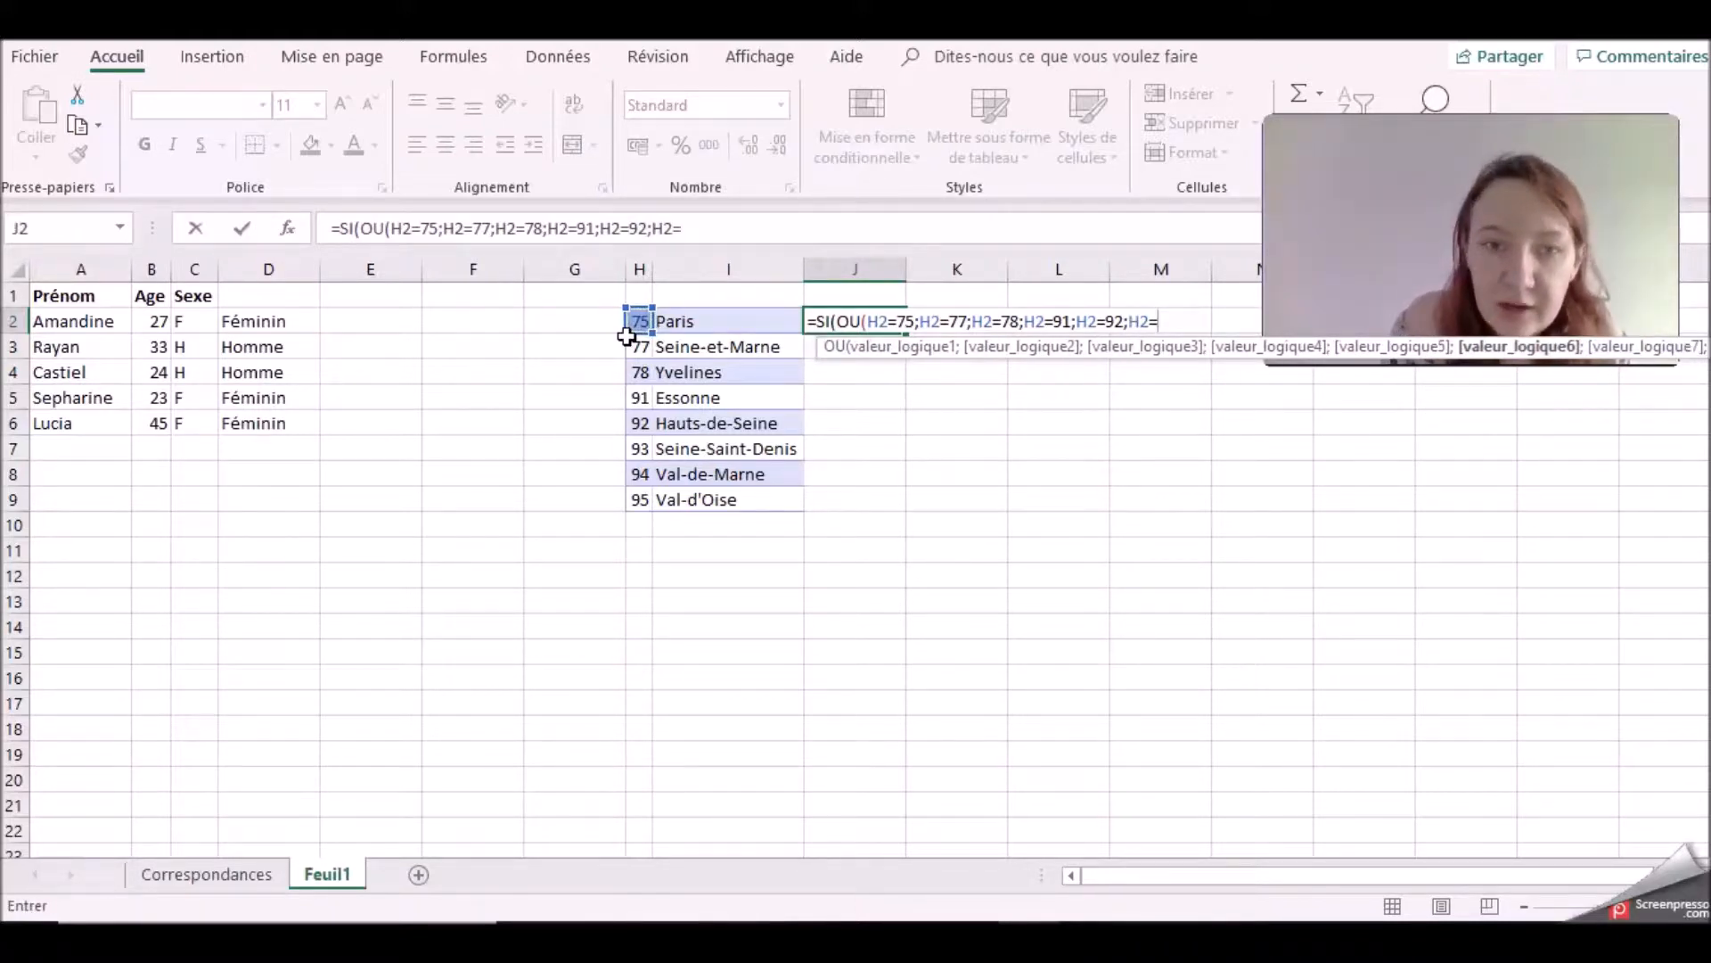
{"action": "type", "text": "93"}
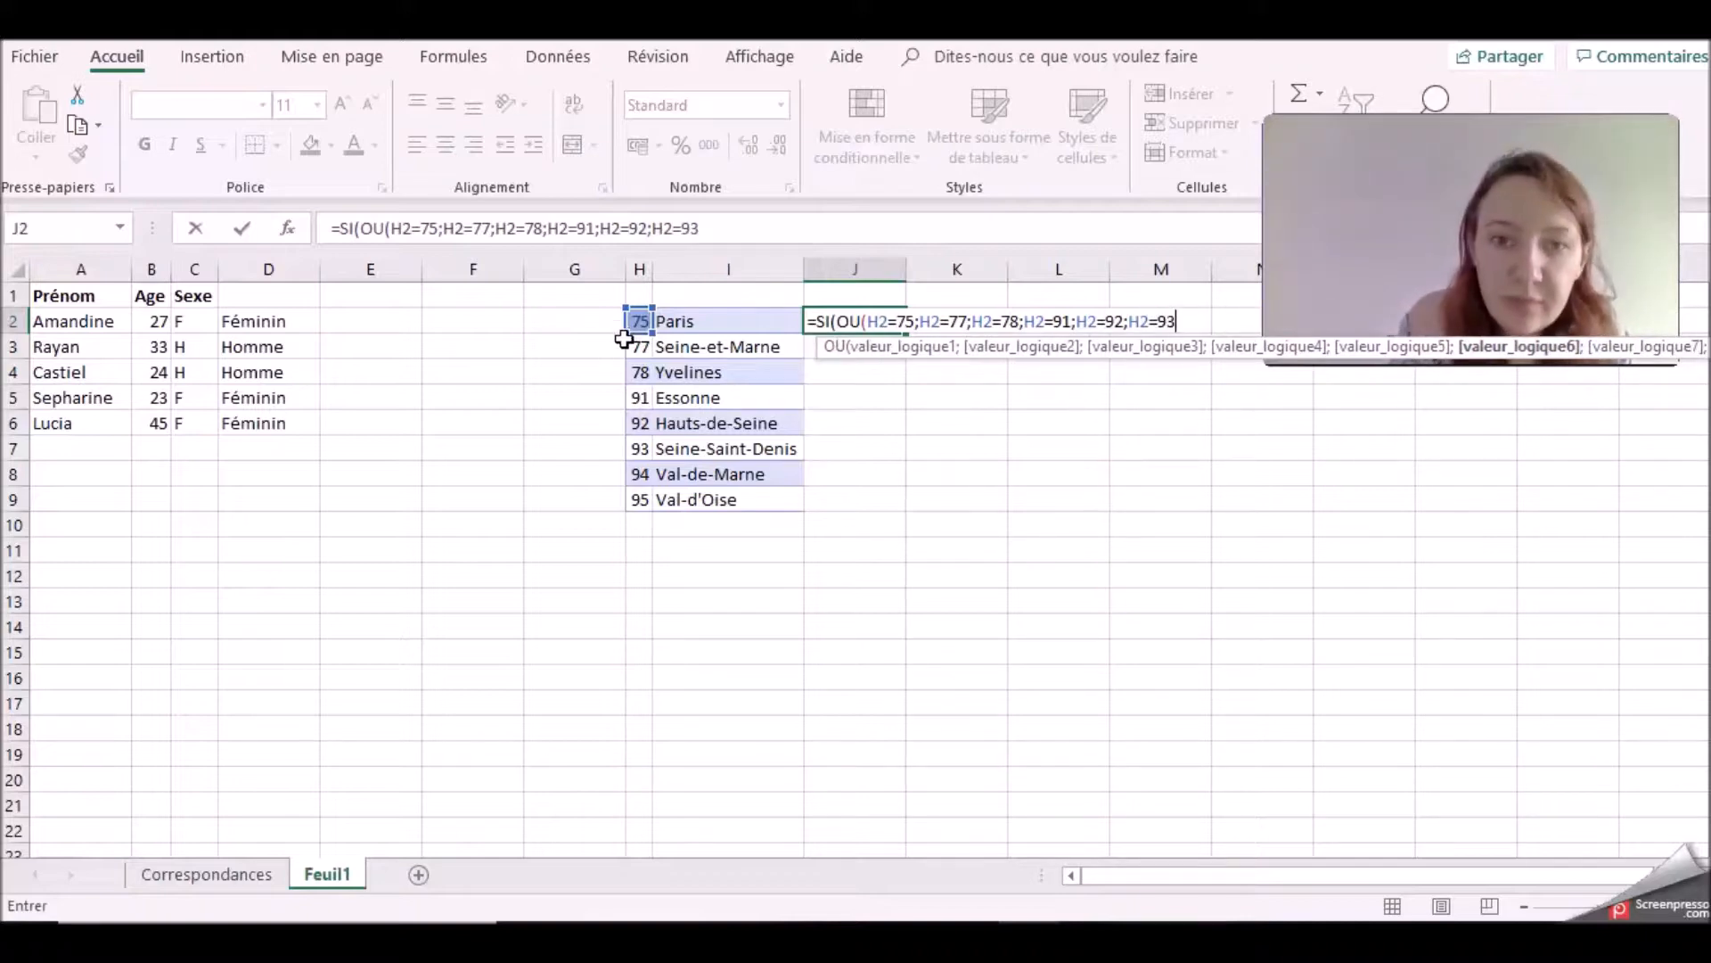
{"action": "type", "text": ";"}
{"action": "left_click", "coordinate": [642, 319]}
{"action": "type", "text": "94"}
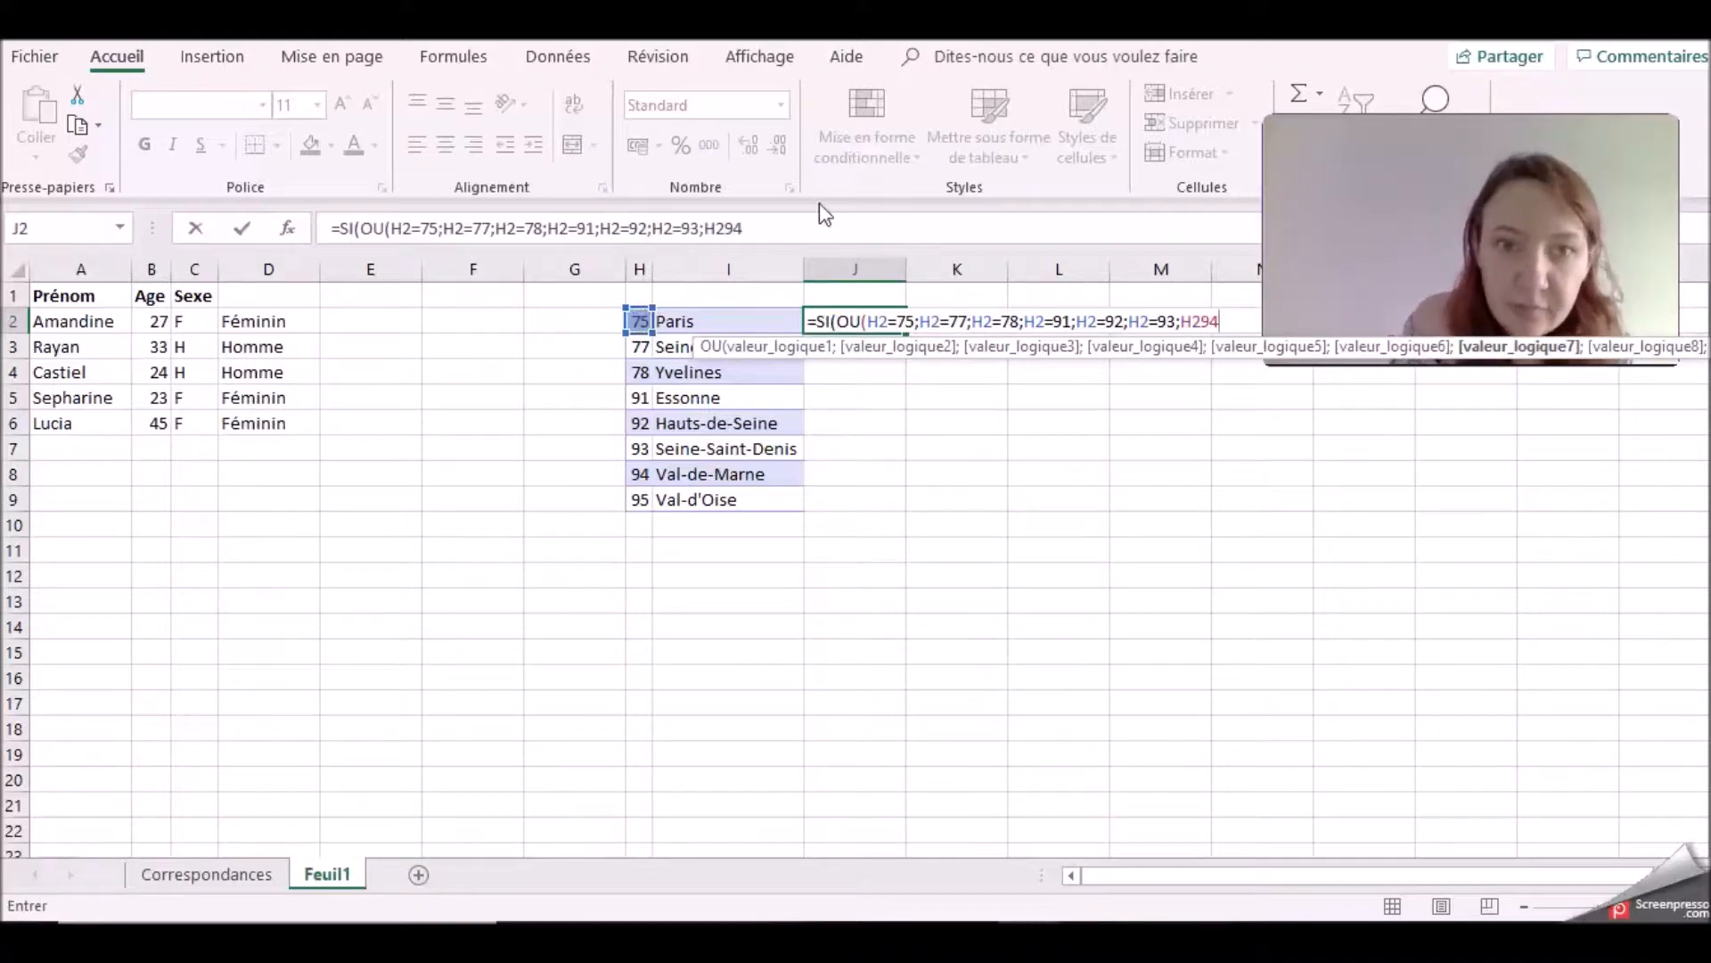
{"action": "left_click", "coordinate": [723, 228]}
{"action": "type", "text": "="}
{"action": "left_click", "coordinate": [807, 234]}
{"action": "type", "text": ";"}
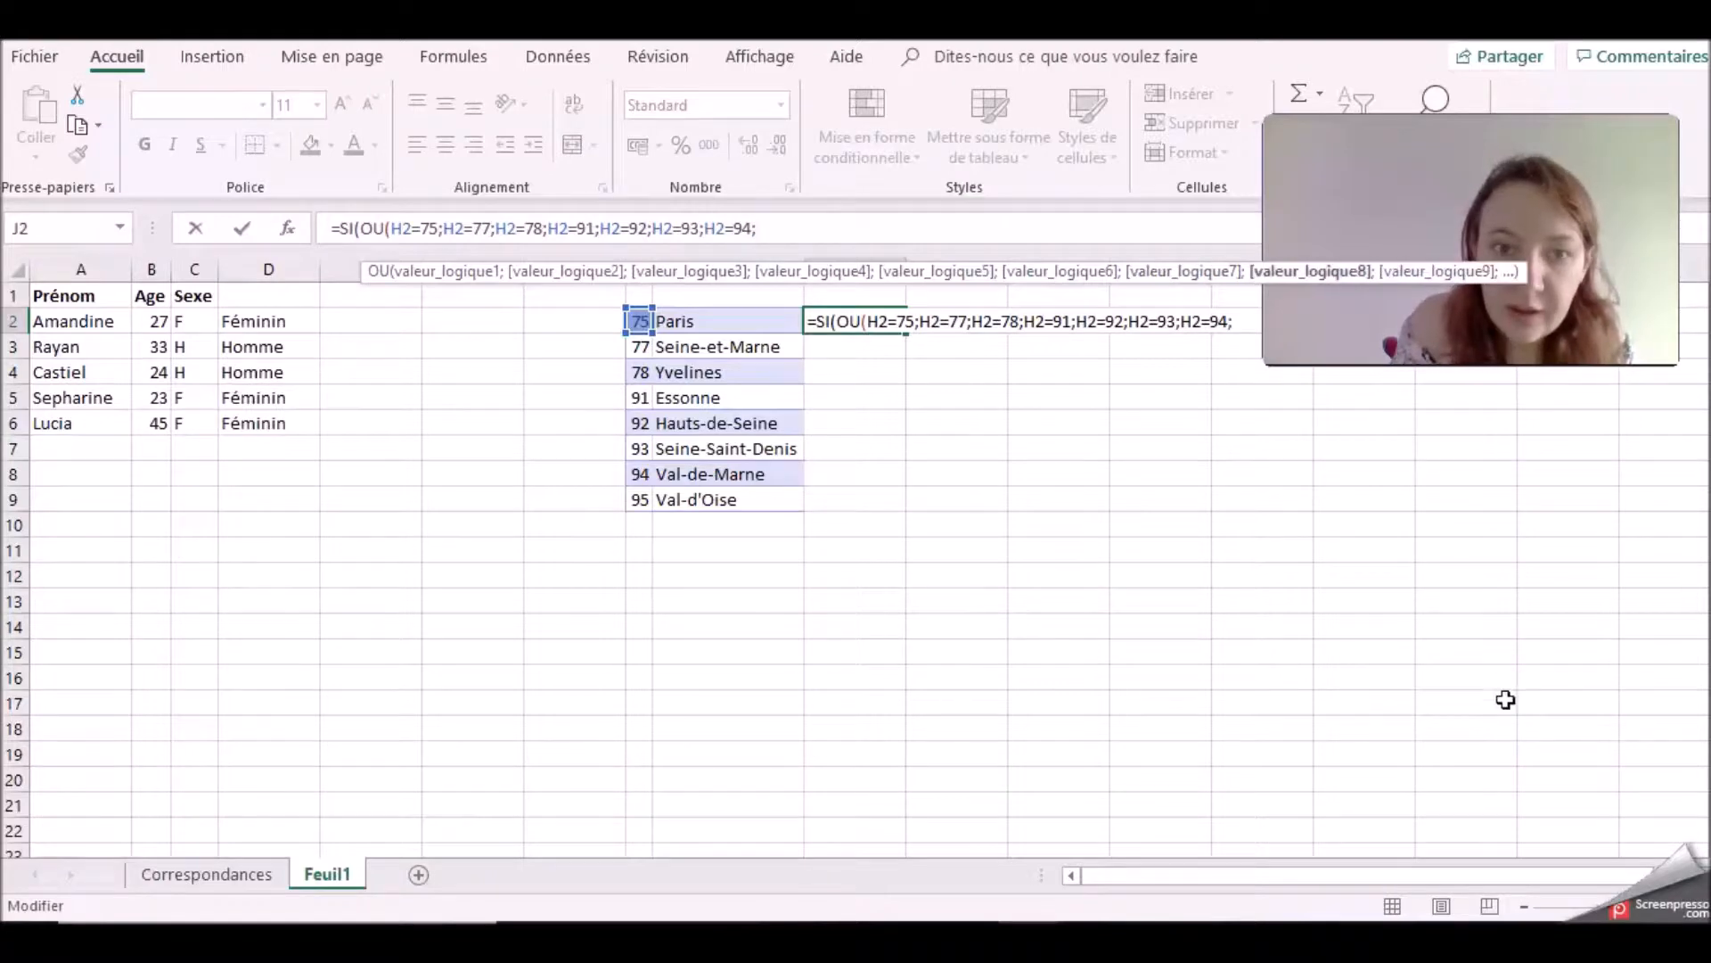
Step: Add H2=95 as the last condition in the J2 formula and close the OU function
{"action": "left_click", "coordinate": [644, 321]}
{"action": "type", "text": "=95"}
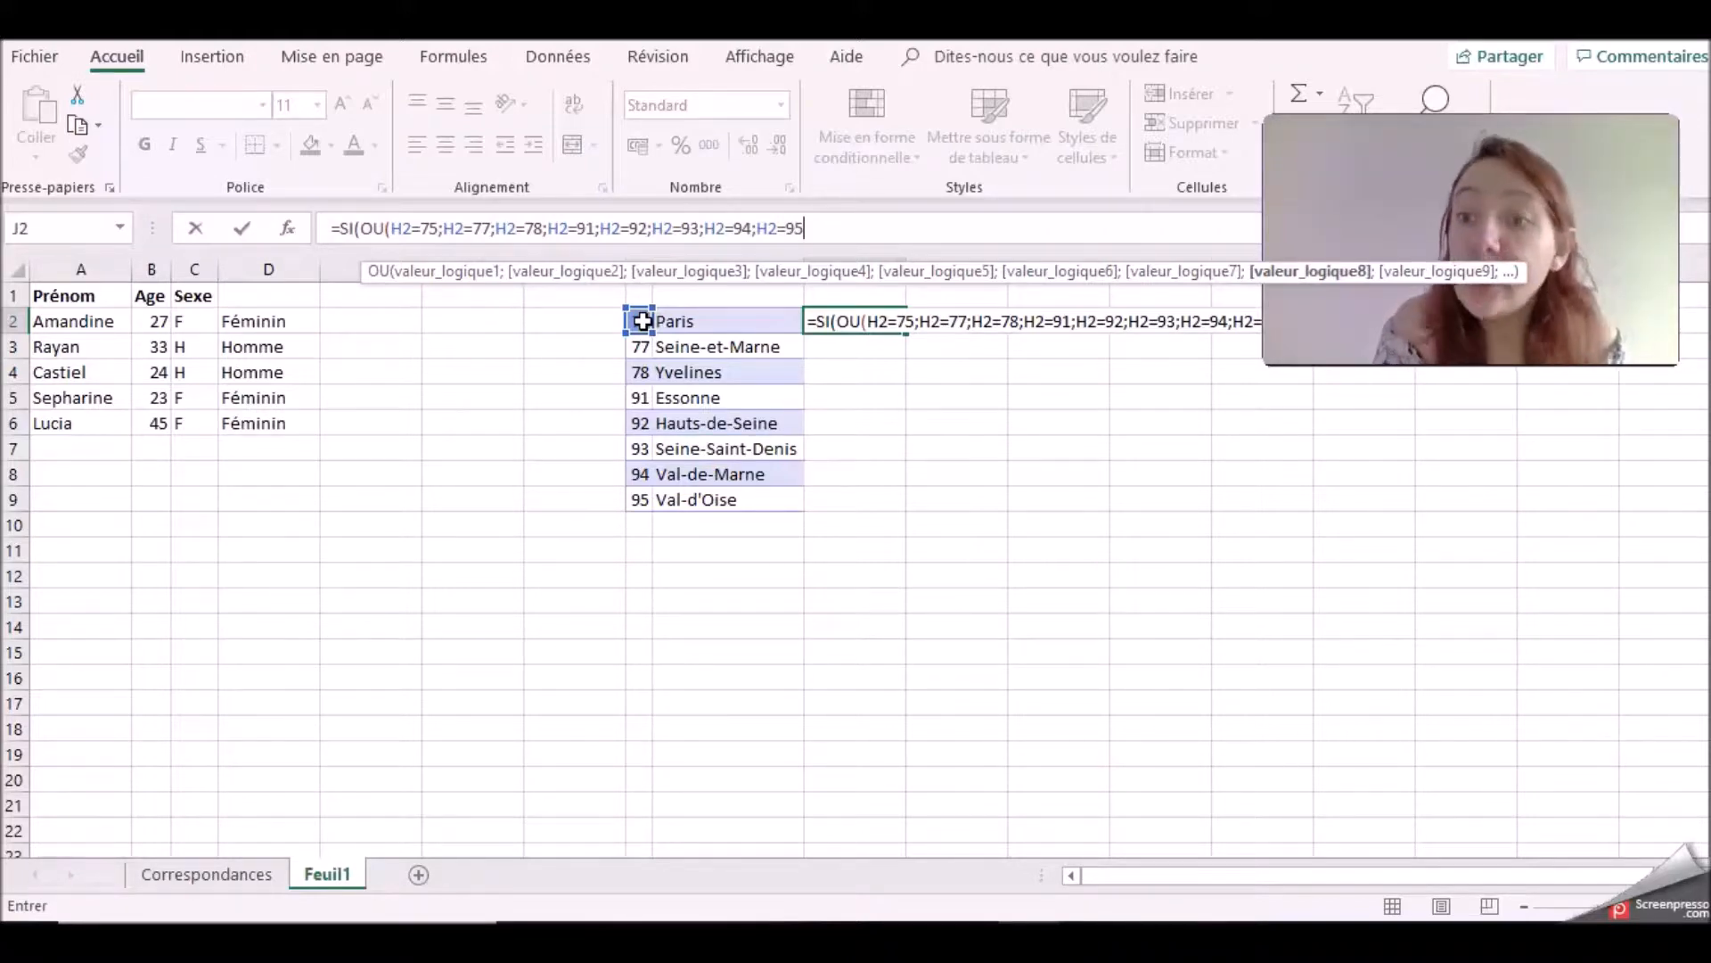
{"action": "type", "text": ")"}
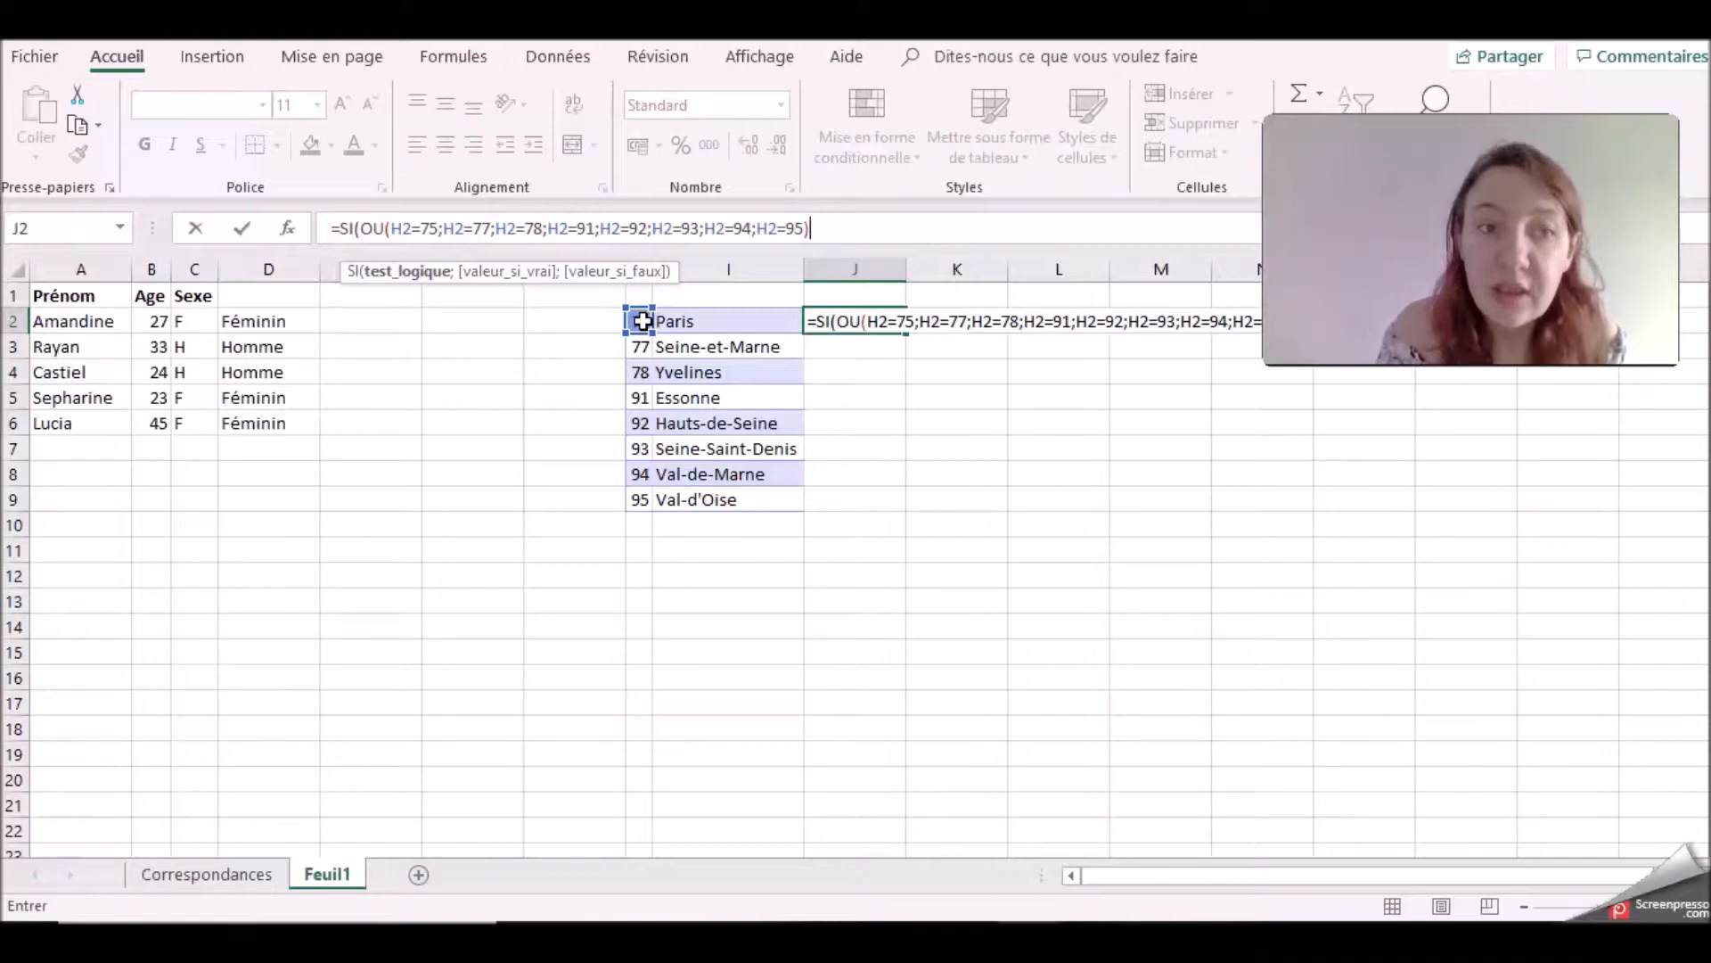
Step: Complete the J2 SI formula with "Ile de France" if true and "Autre région" if false
{"action": "type", "text": ";"}
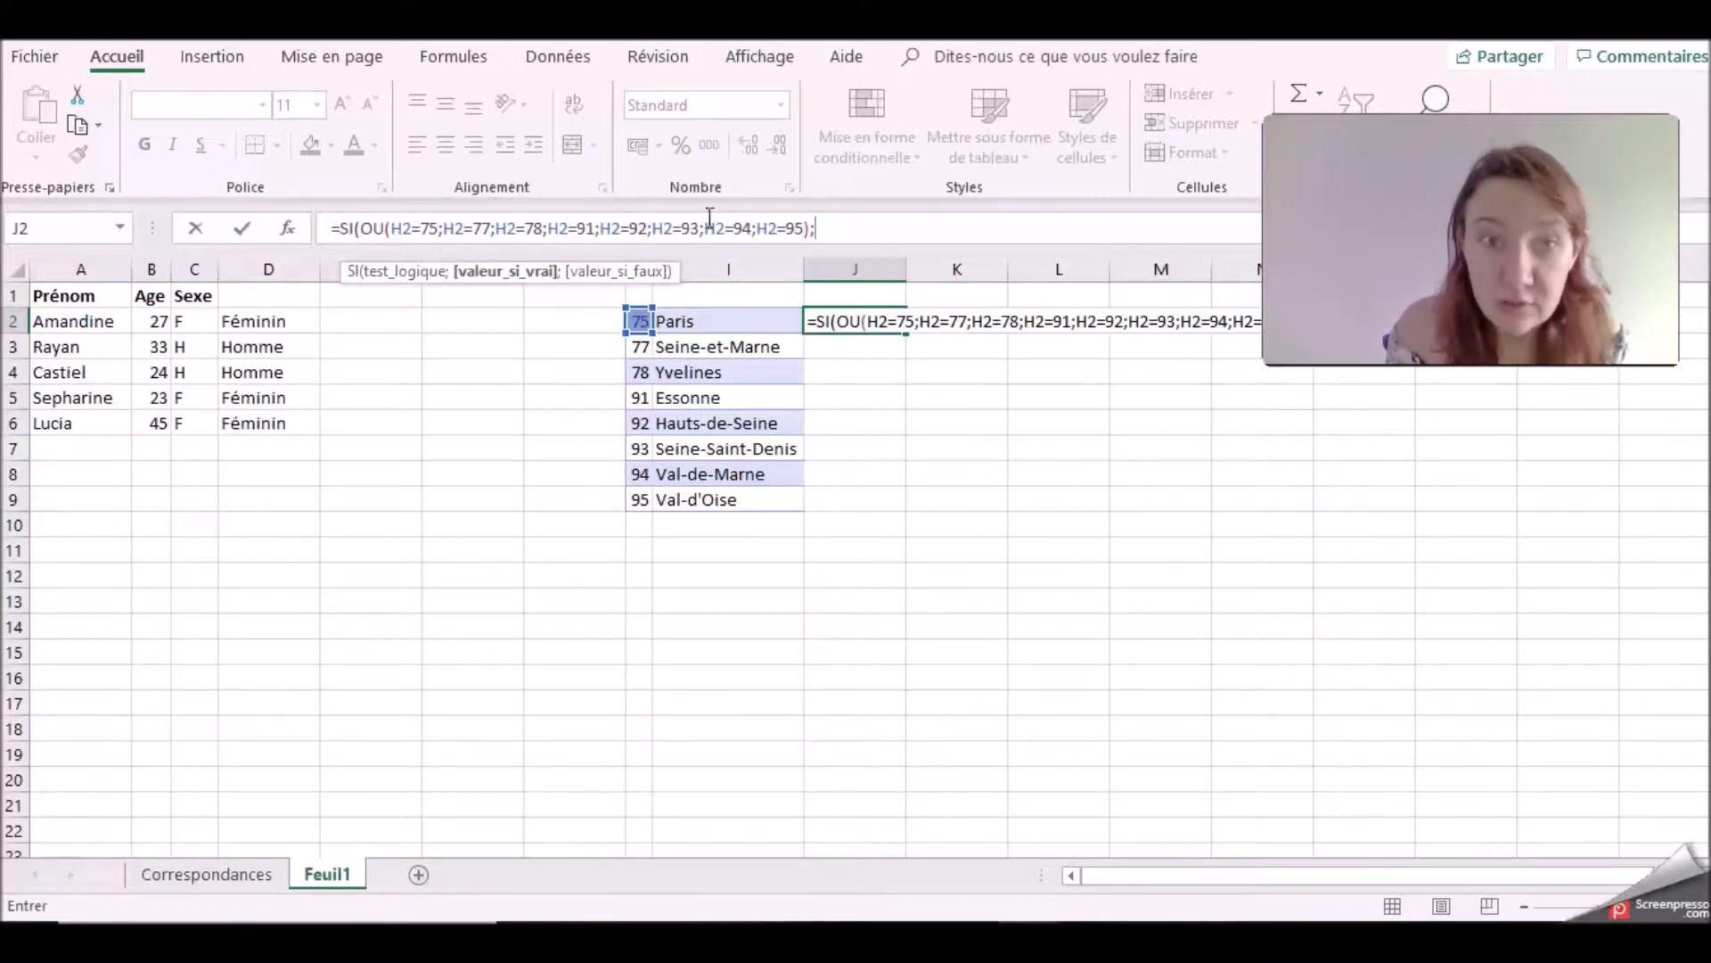
{"action": "type", "text": "\"Ile de France\";\"Autre "}
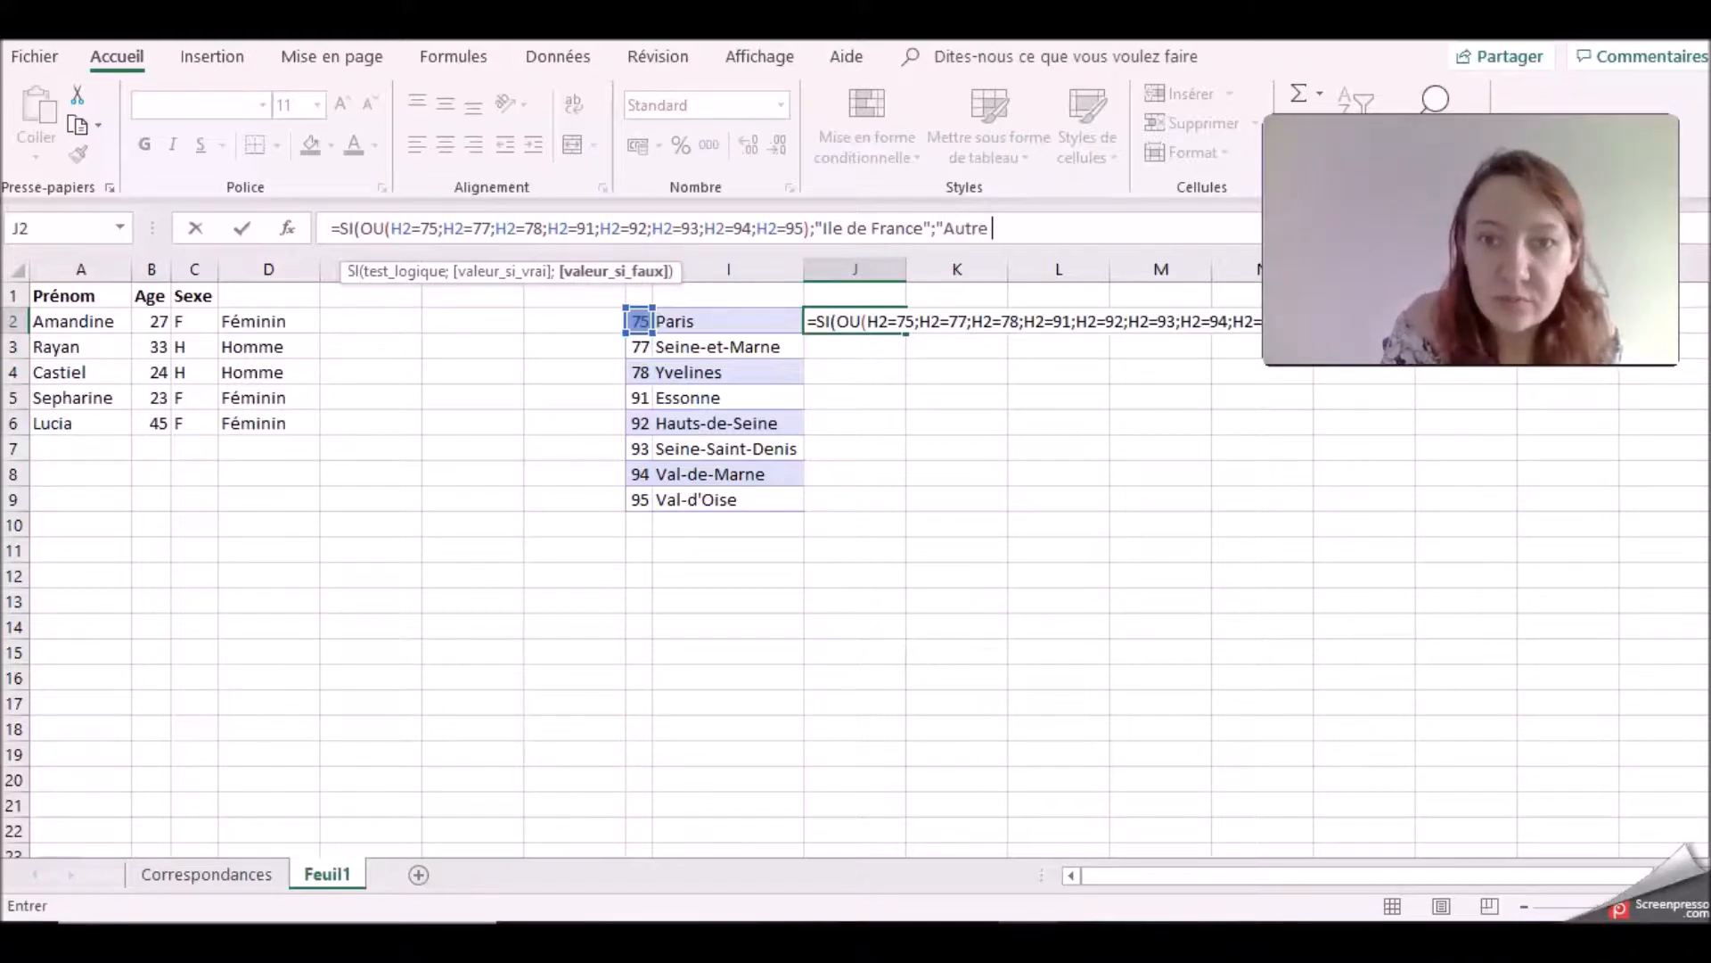
{"action": "type", "text": "région"}
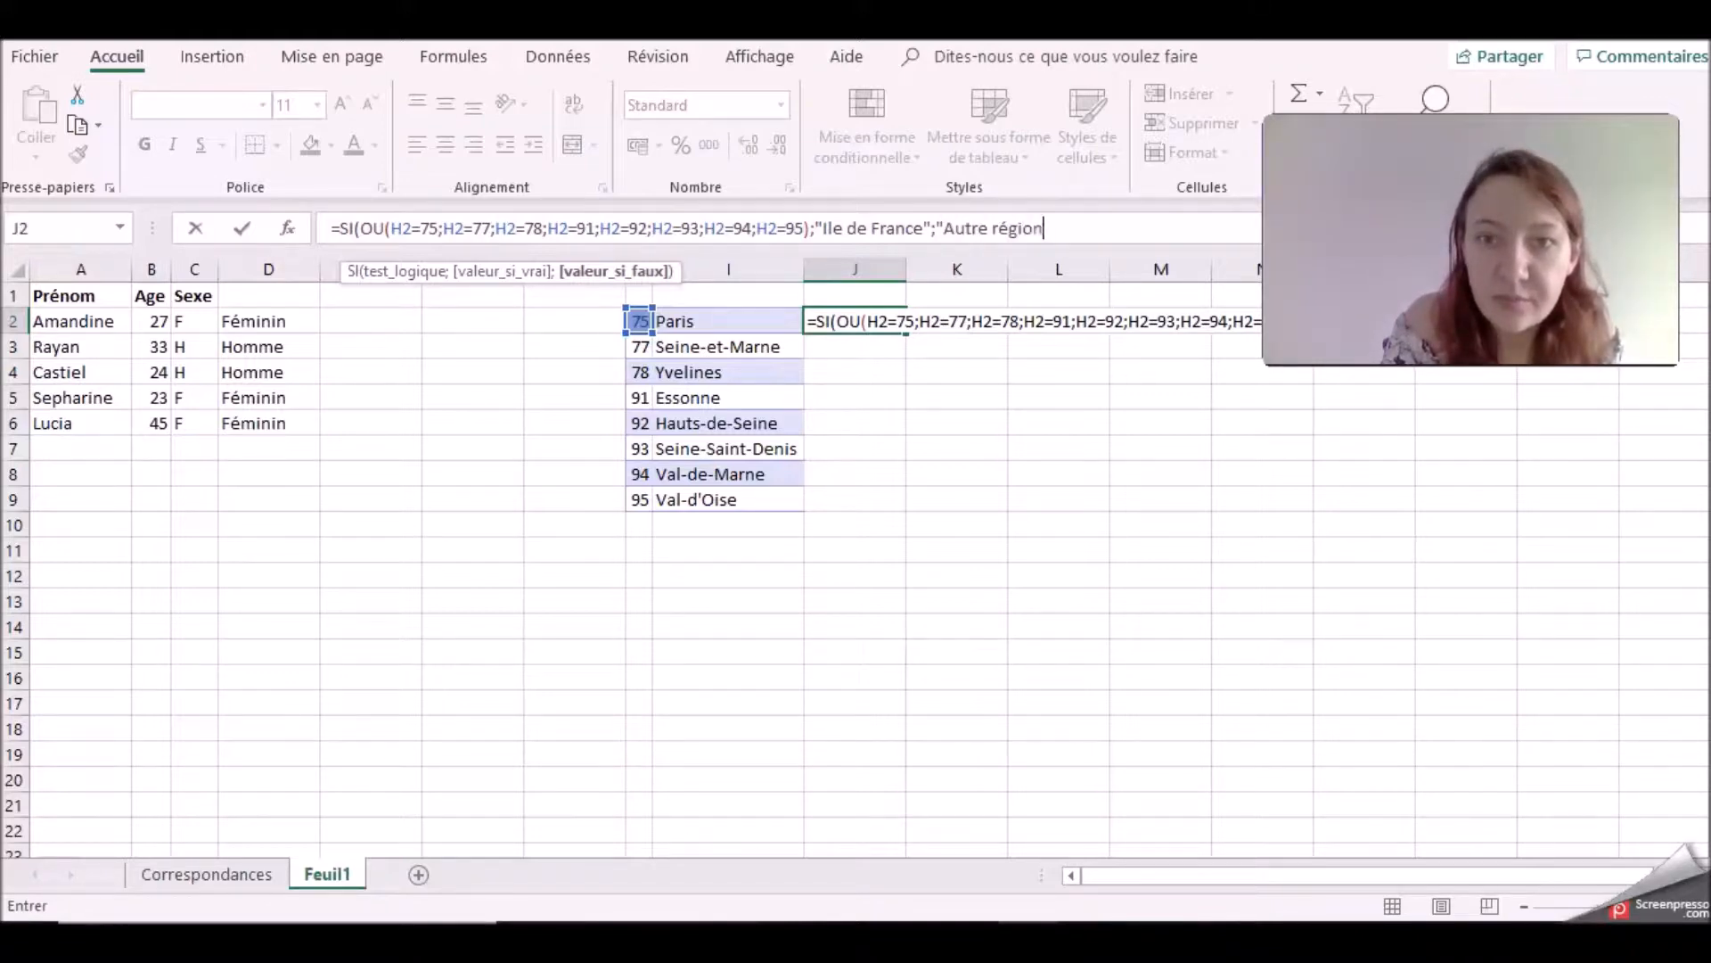
{"action": "type", "text": "\")"}
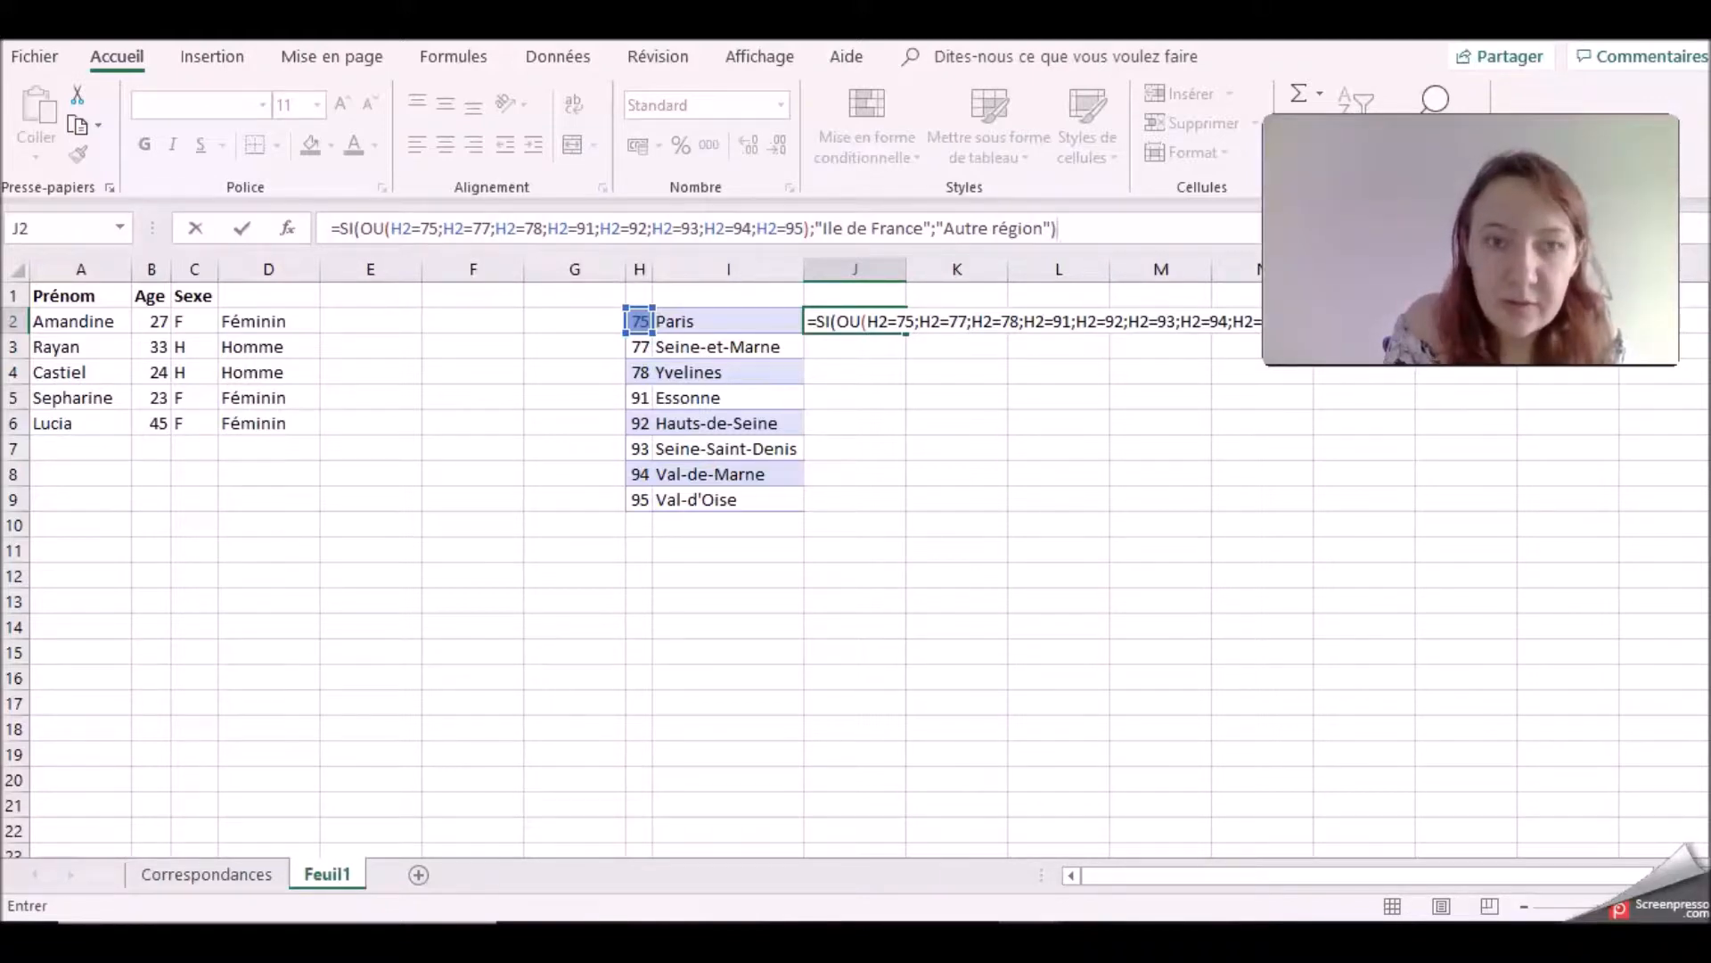
{"action": "key", "text": "Return"}
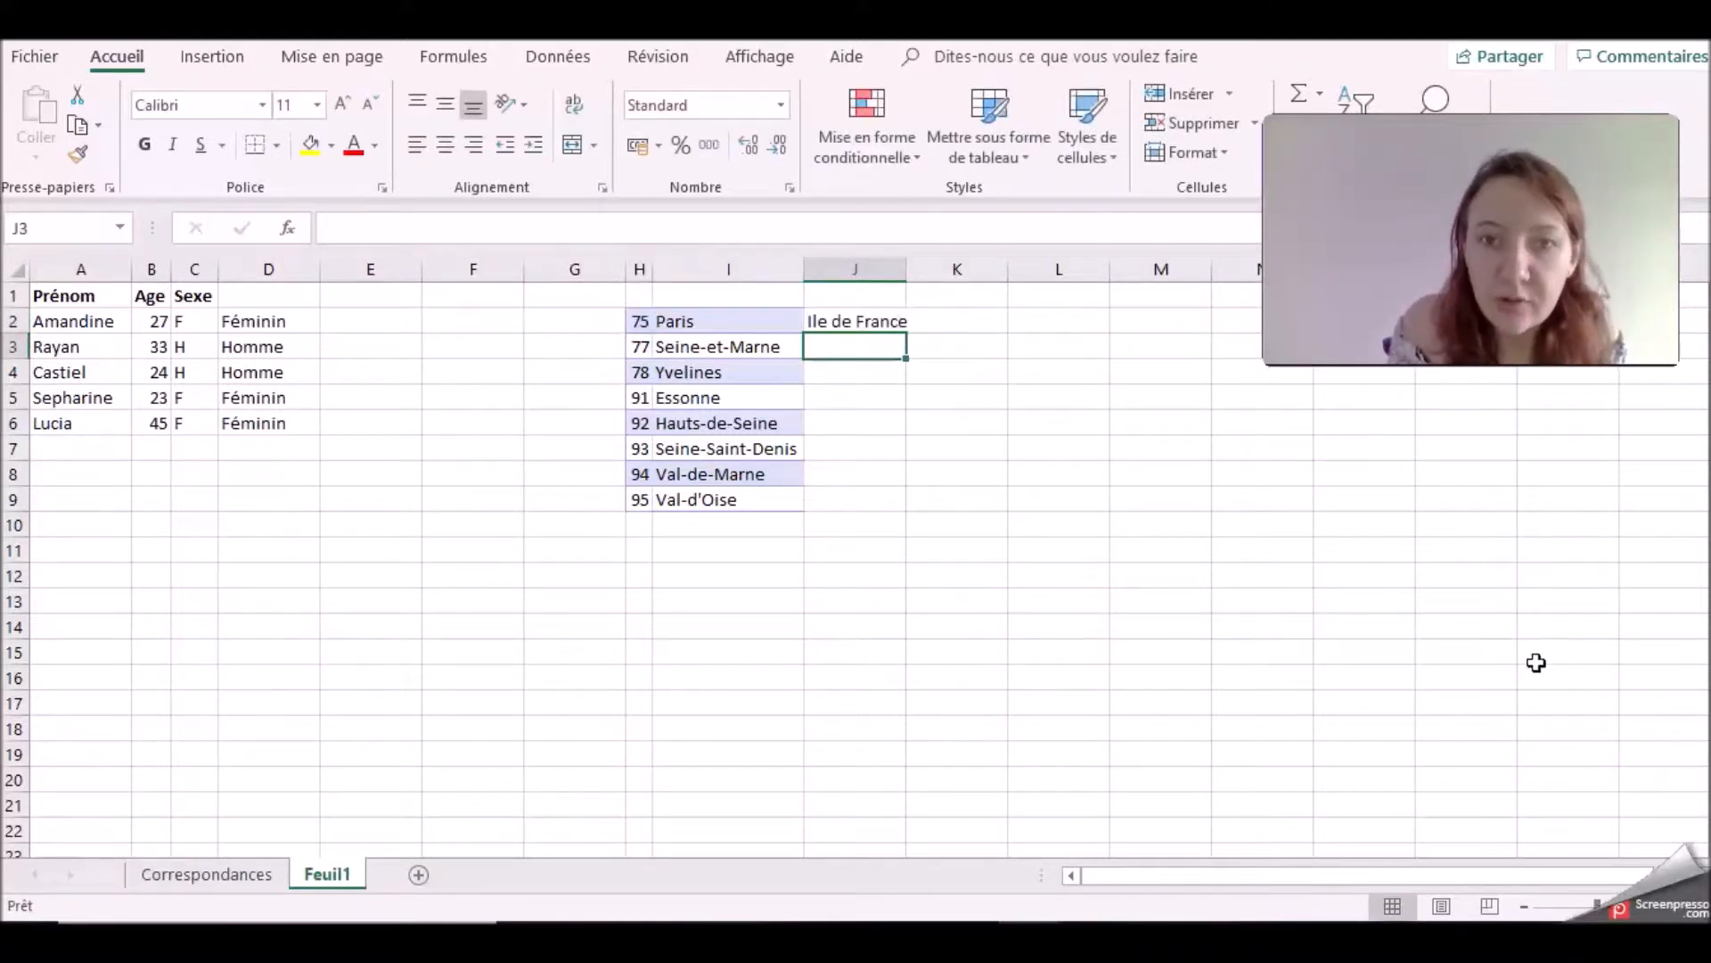
Step: Autofit the width of column J and fill the J2 formula down to J9
{"action": "double_click", "coordinate": [907, 268]}
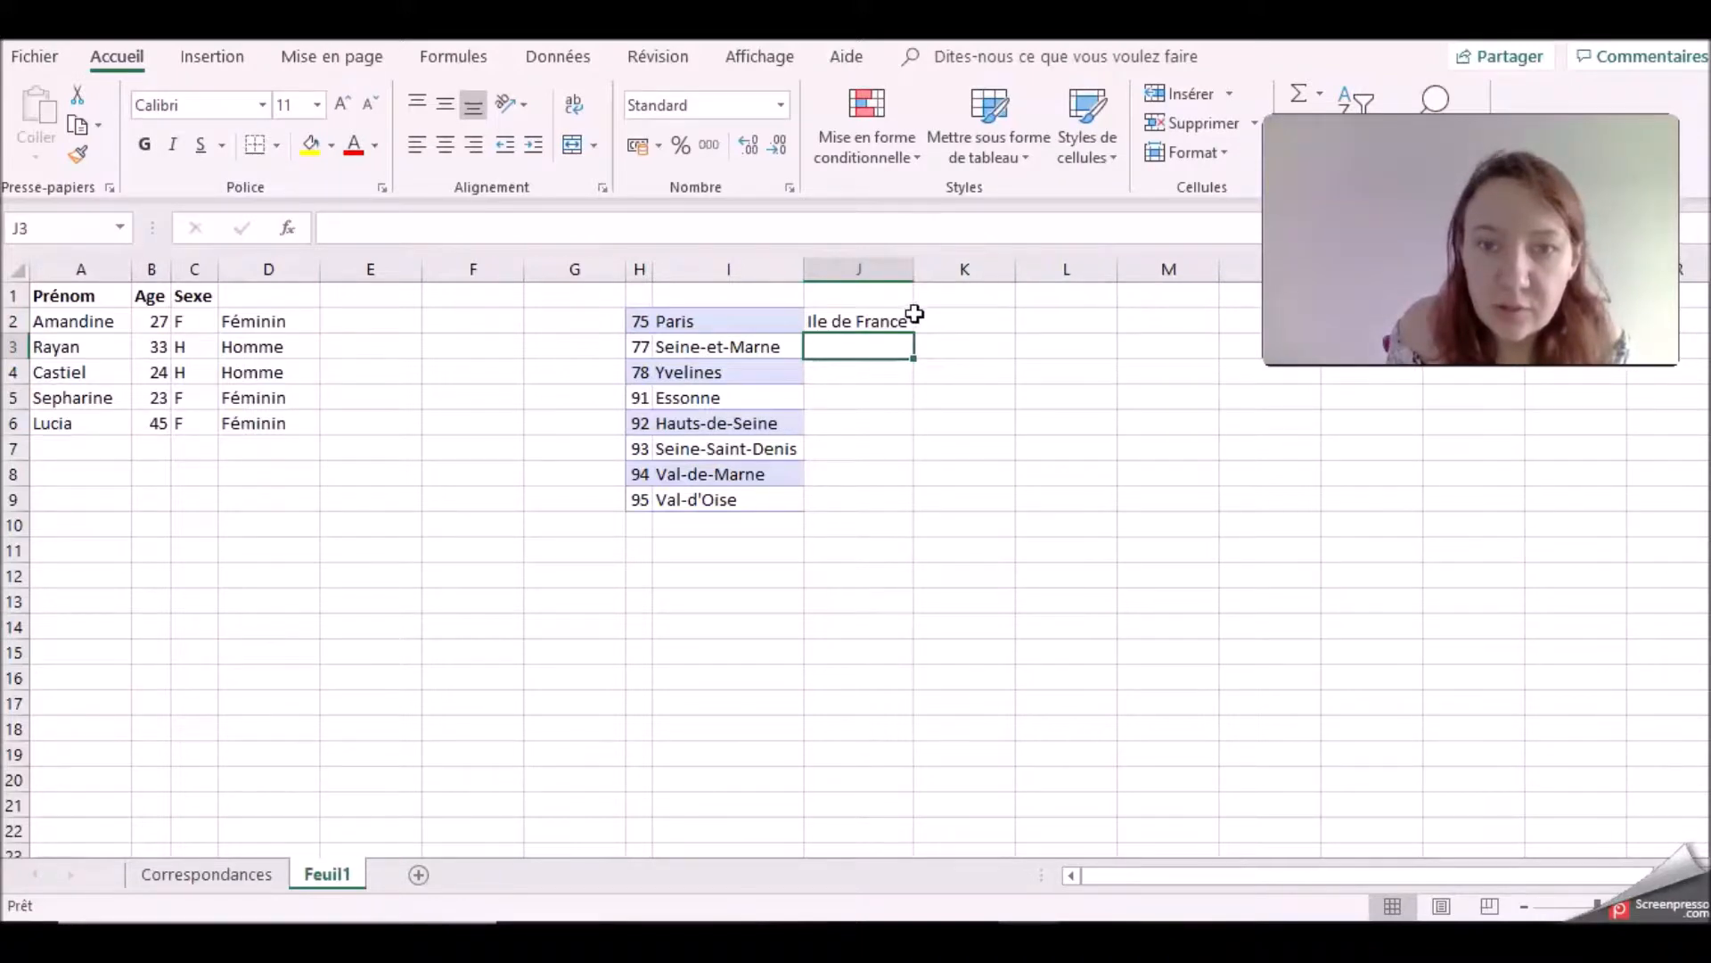
{"action": "left_click", "coordinate": [911, 319]}
{"action": "left_click_drag", "start_coordinate": [916, 330], "coordinate": [918, 512]}
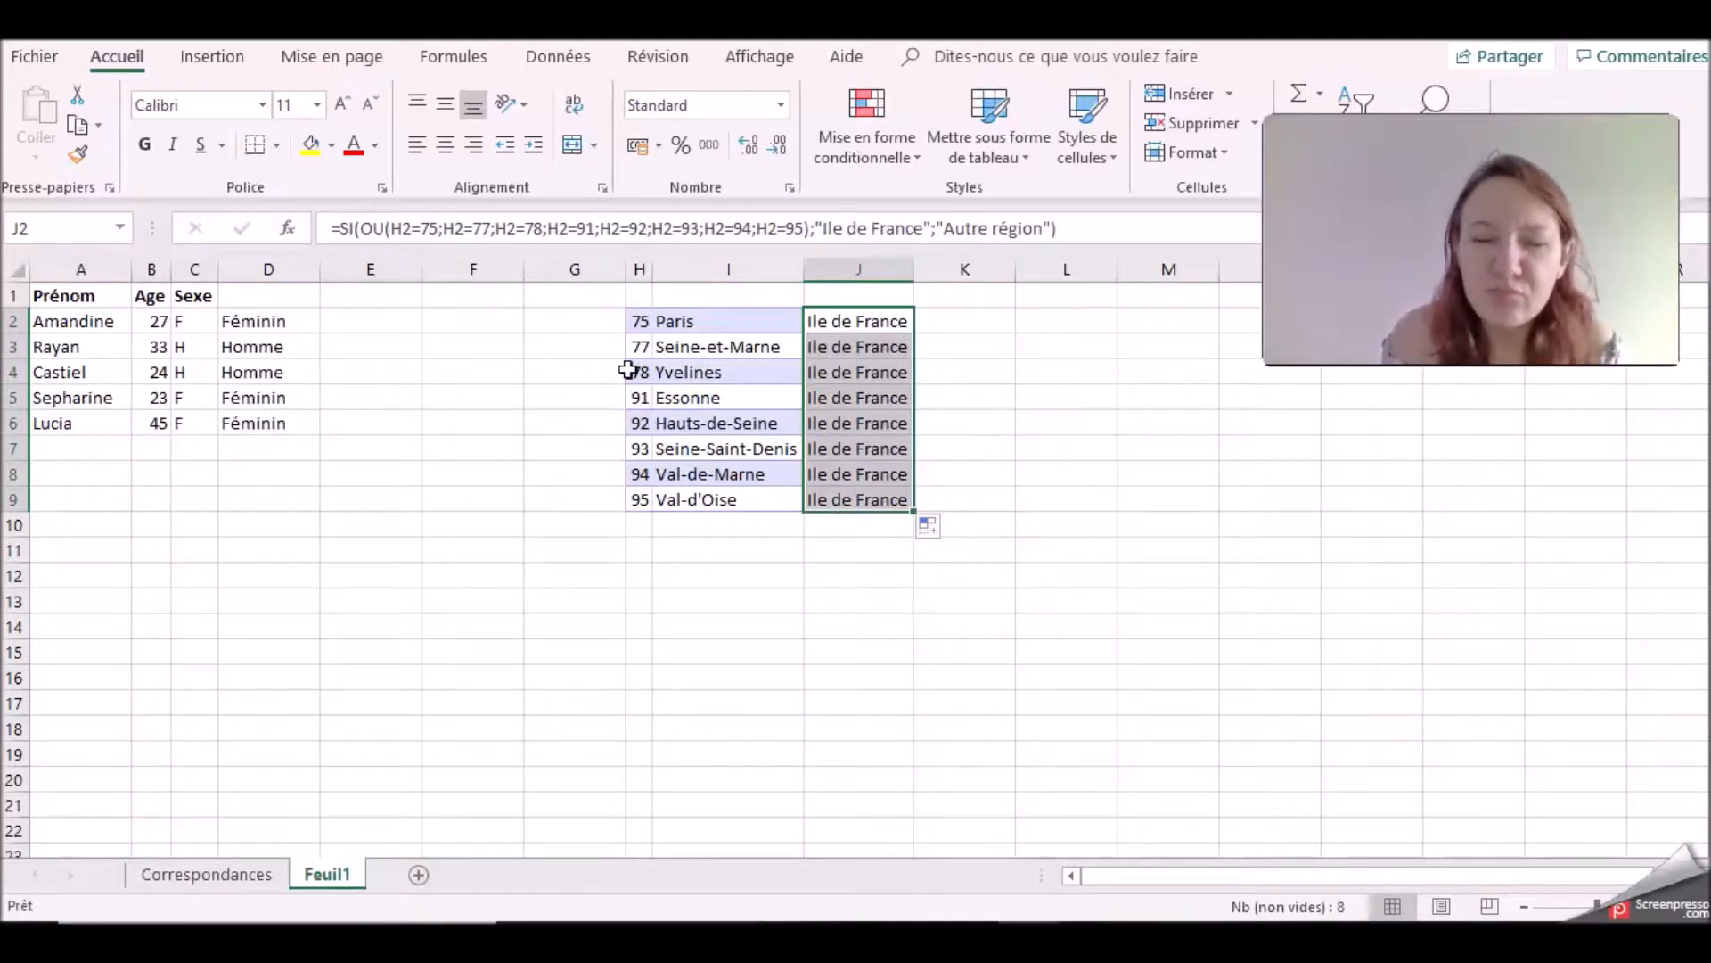
Step: Move the rows for departments 91 to 95 down to start at H9, and enter 79 in H5
{"action": "left_click_drag", "start_coordinate": [638, 397], "coordinate": [862, 601]}
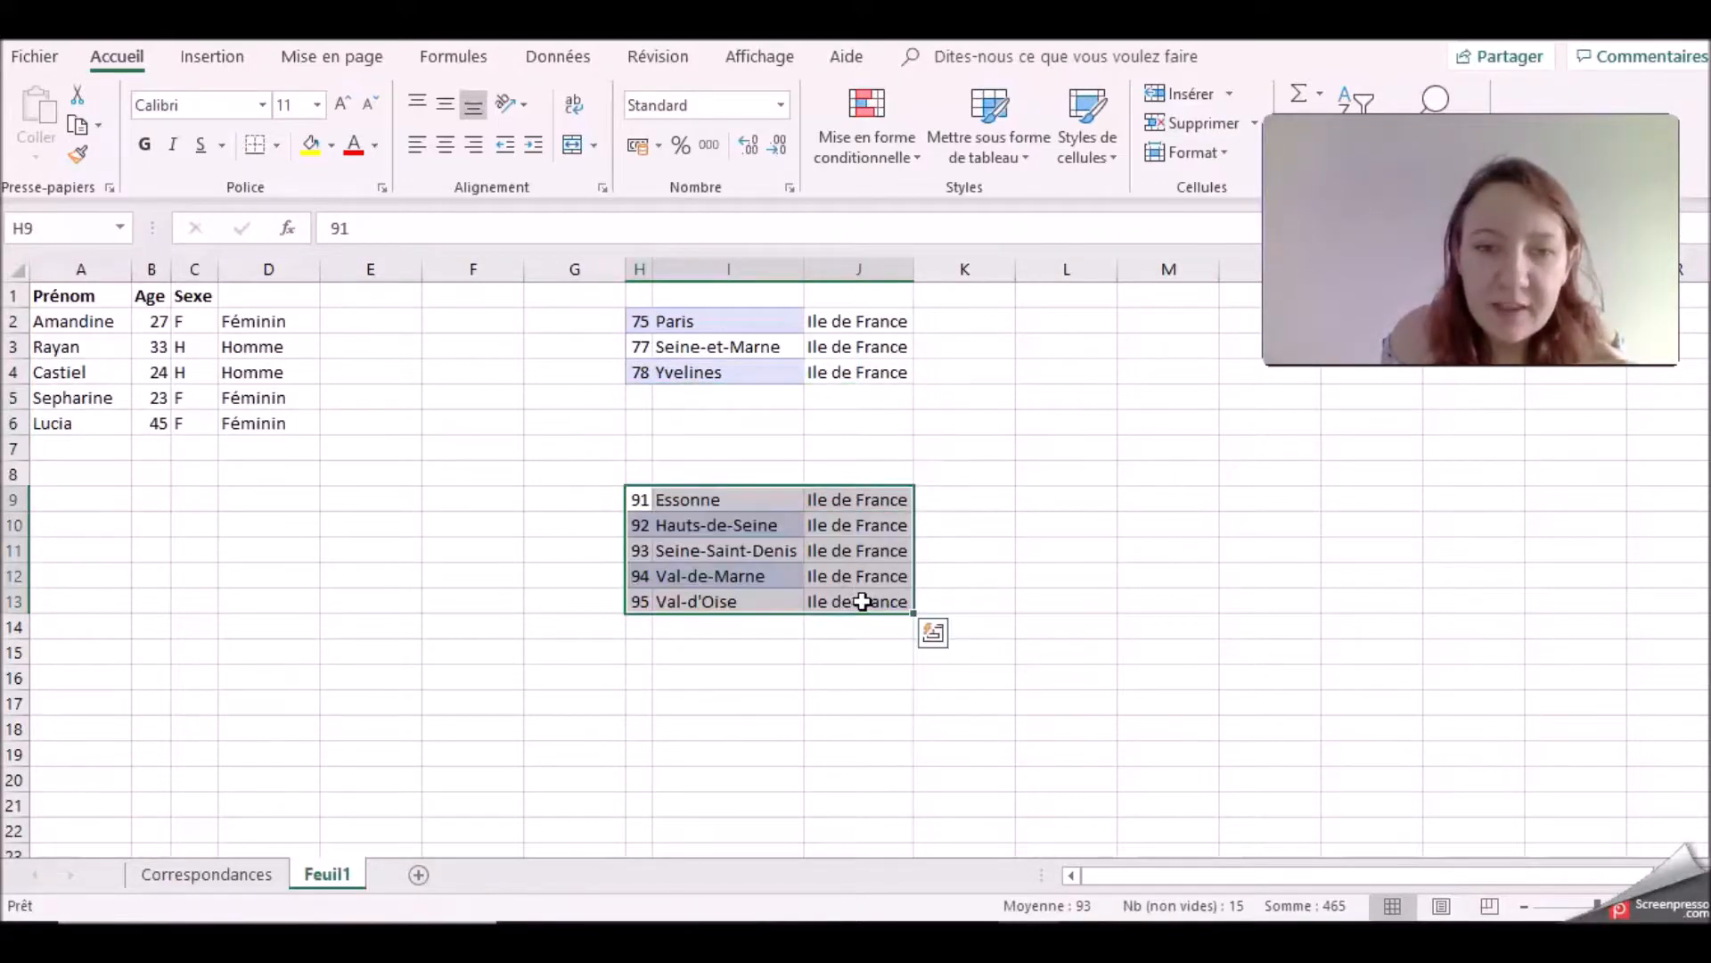
{"action": "left_click", "coordinate": [730, 428]}
{"action": "left_click", "coordinate": [642, 399]}
{"action": "type", "text": "79"}
{"action": "key", "text": "Return"}
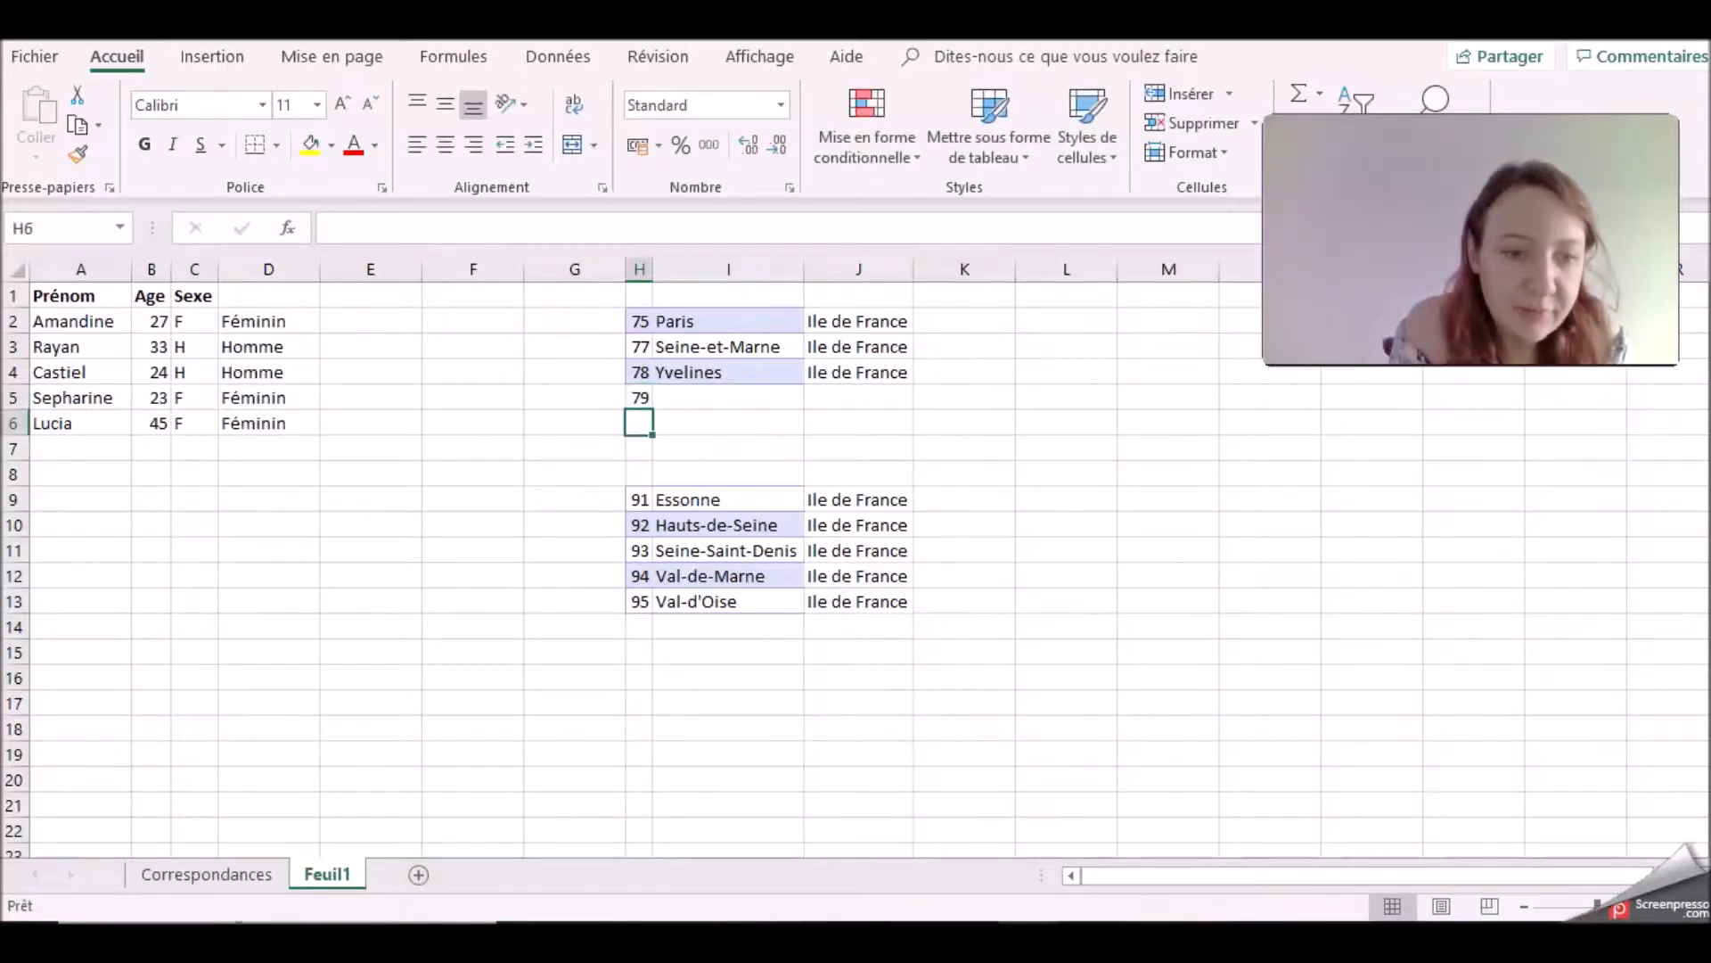
Step: Copy the codes and names of departments 79 to 86 from the Correspondances sheet and paste them at I17 in Feuil1
{"action": "left_click", "coordinate": [240, 882]}
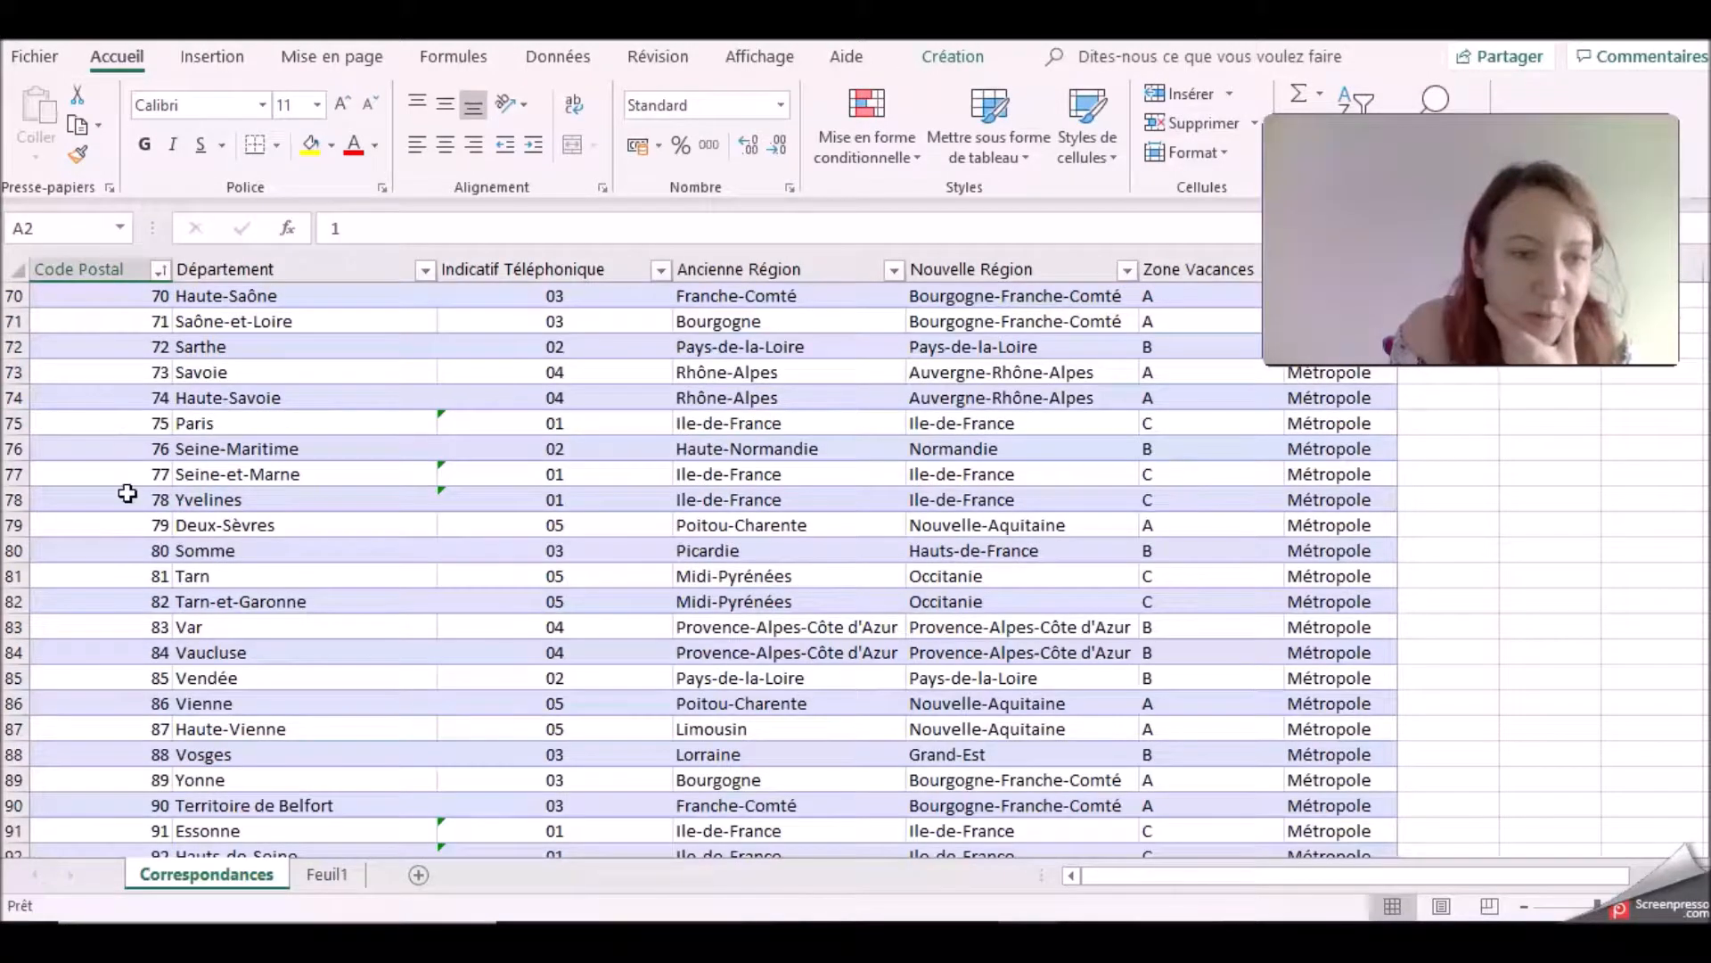
{"action": "left_click_drag", "start_coordinate": [133, 521], "coordinate": [194, 704]}
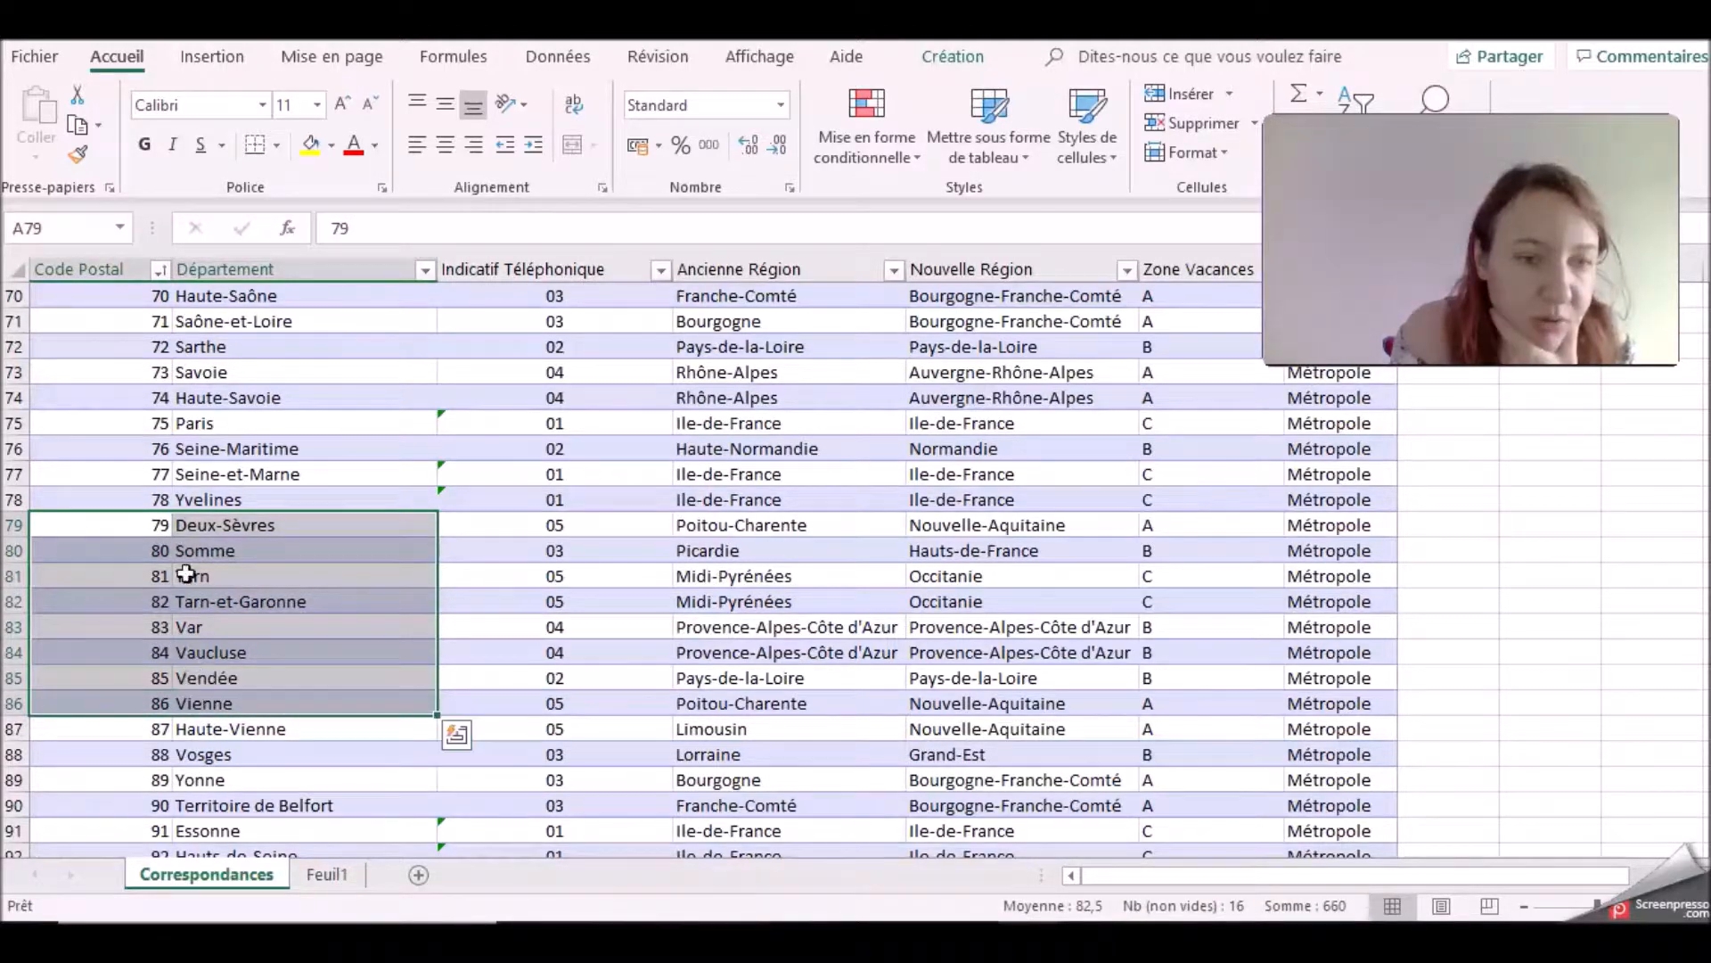
{"action": "right_click", "coordinate": [184, 571]}
{"action": "left_click", "coordinate": [266, 325]}
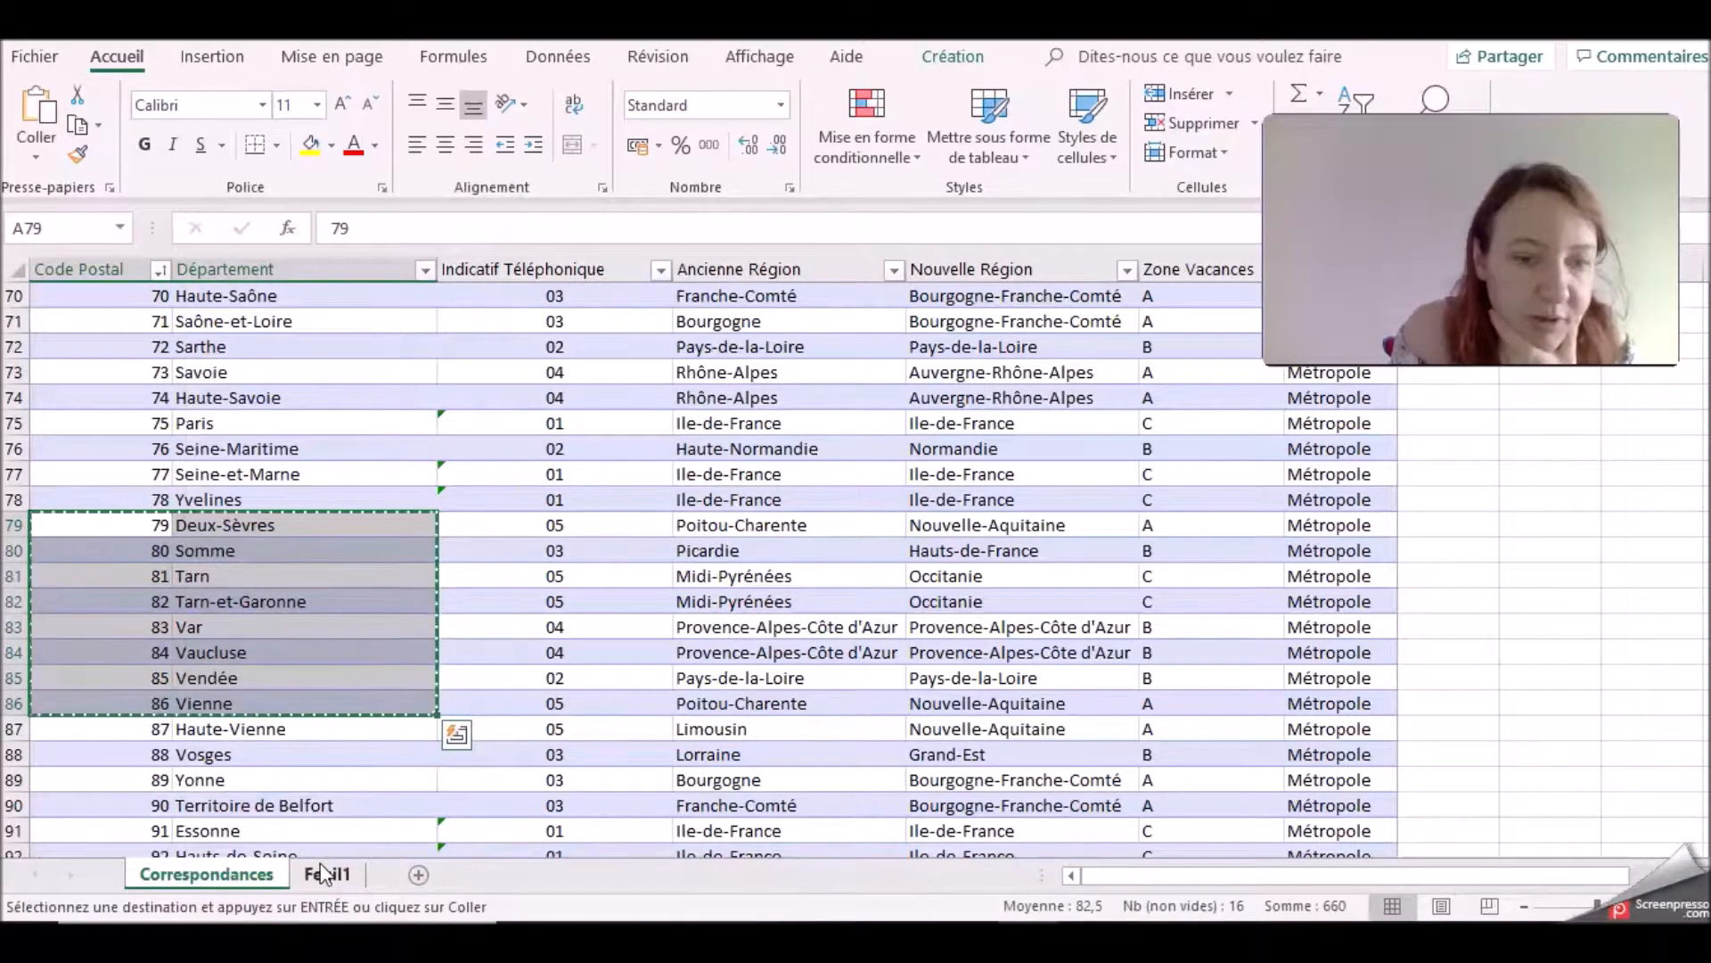
{"action": "left_click", "coordinate": [327, 874]}
{"action": "left_click", "coordinate": [733, 703]}
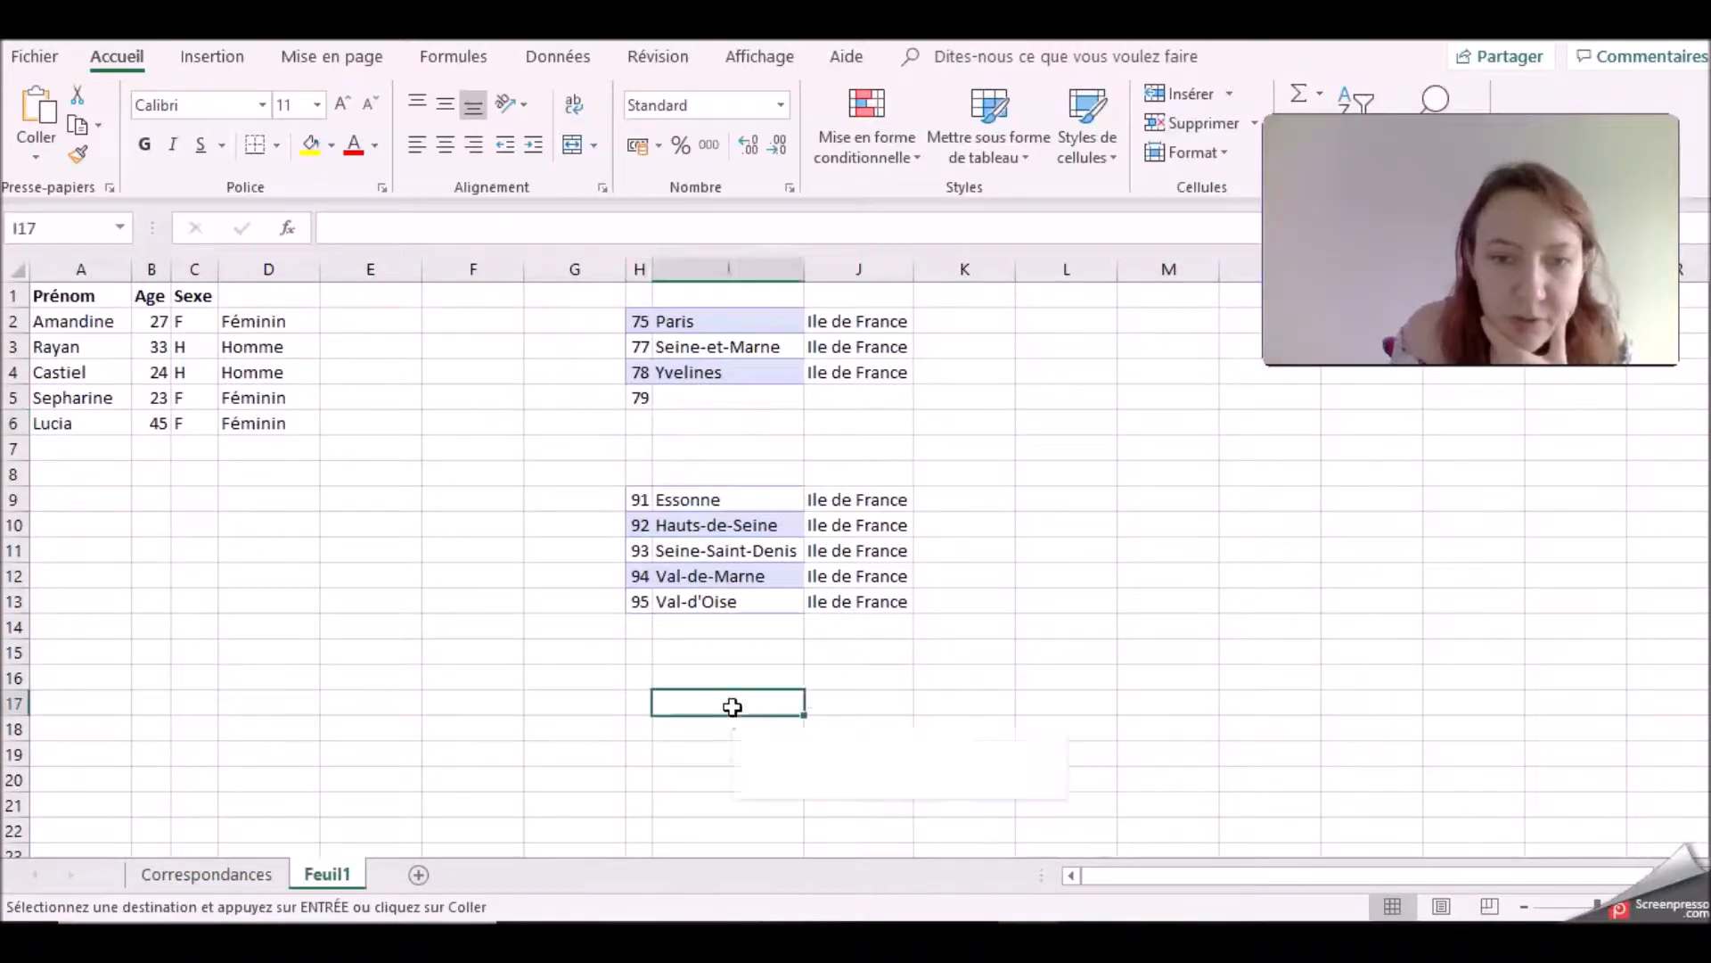
{"action": "right_click", "coordinate": [733, 703]}
{"action": "left_click", "coordinate": [826, 242]}
Step: Insert five blank rows at rows 11 to 15, above Seine-Saint-Denis
{"action": "left_click_drag", "start_coordinate": [640, 419], "coordinate": [890, 481]}
{"action": "scroll", "coordinate": [890, 481], "scroll_direction": "down", "scroll_amount": 1}
{"action": "scroll", "coordinate": [891, 481], "scroll_direction": "down", "scroll_amount": 2}
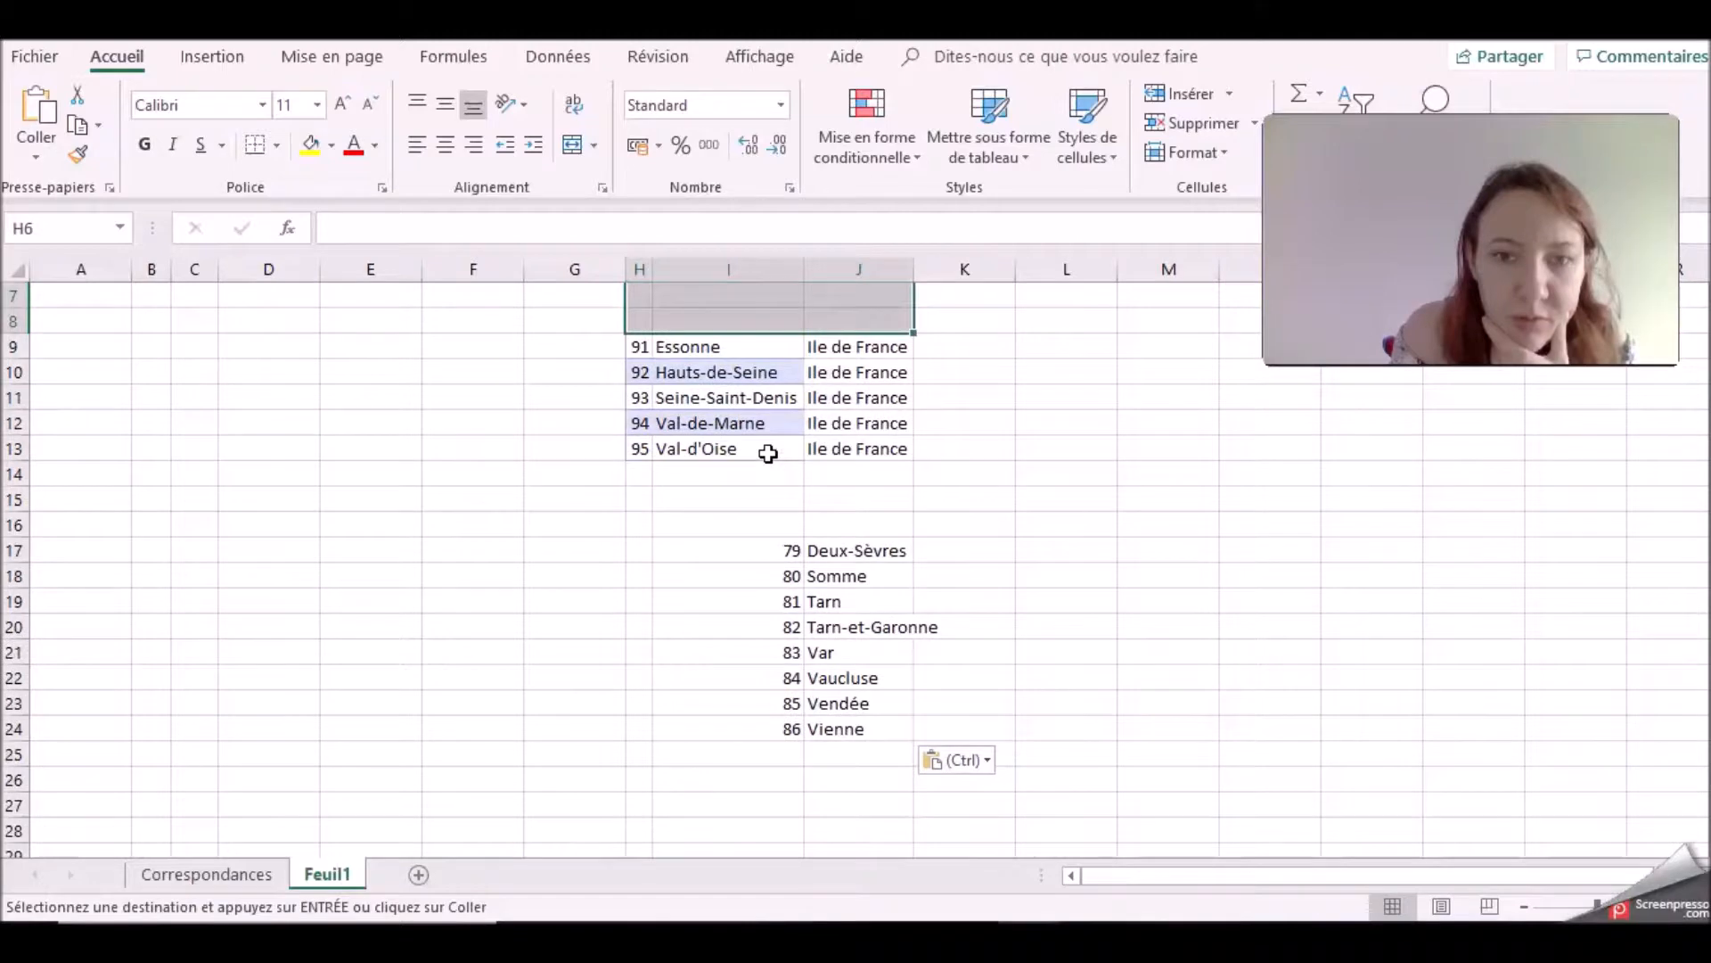
{"action": "left_click_drag", "start_coordinate": [13, 398], "coordinate": [14, 499]}
{"action": "right_click", "coordinate": [392, 428]}
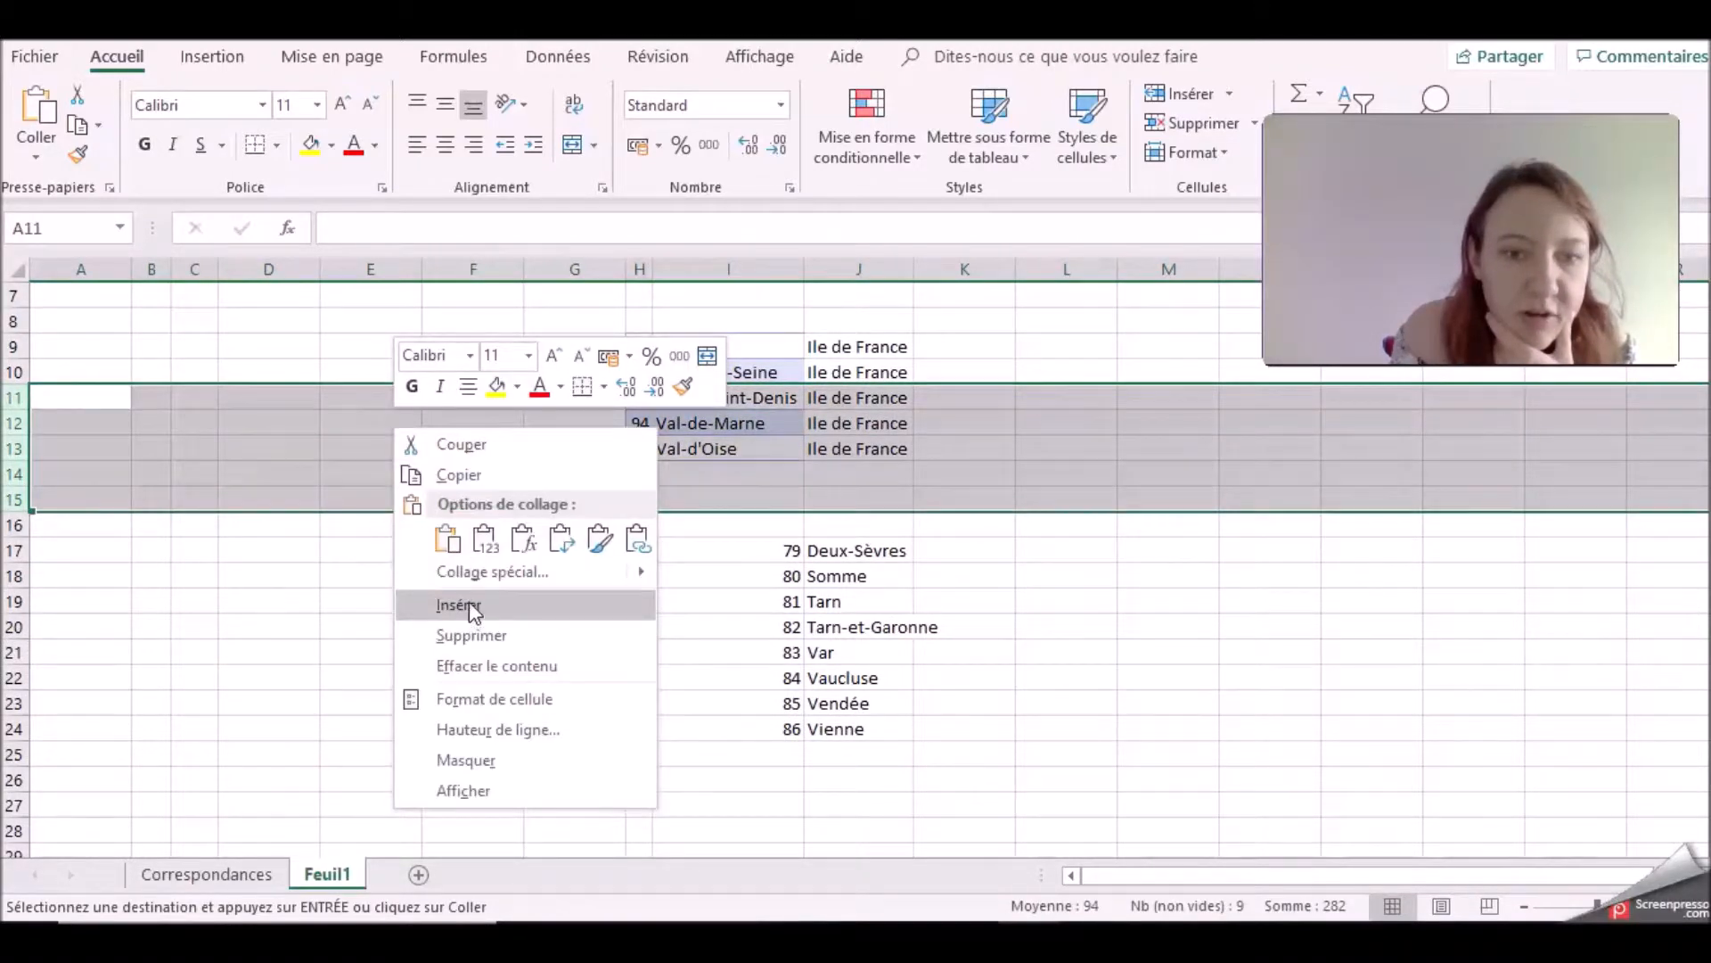
{"action": "left_click", "coordinate": [455, 604]}
{"action": "left_click", "coordinate": [933, 581]}
Step: Copy departments 79 to 82 from I22:J25 and paste them at H5, below Yvelines
{"action": "left_click", "coordinate": [775, 680]}
{"action": "left_click_drag", "start_coordinate": [836, 724], "coordinate": [838, 748]}
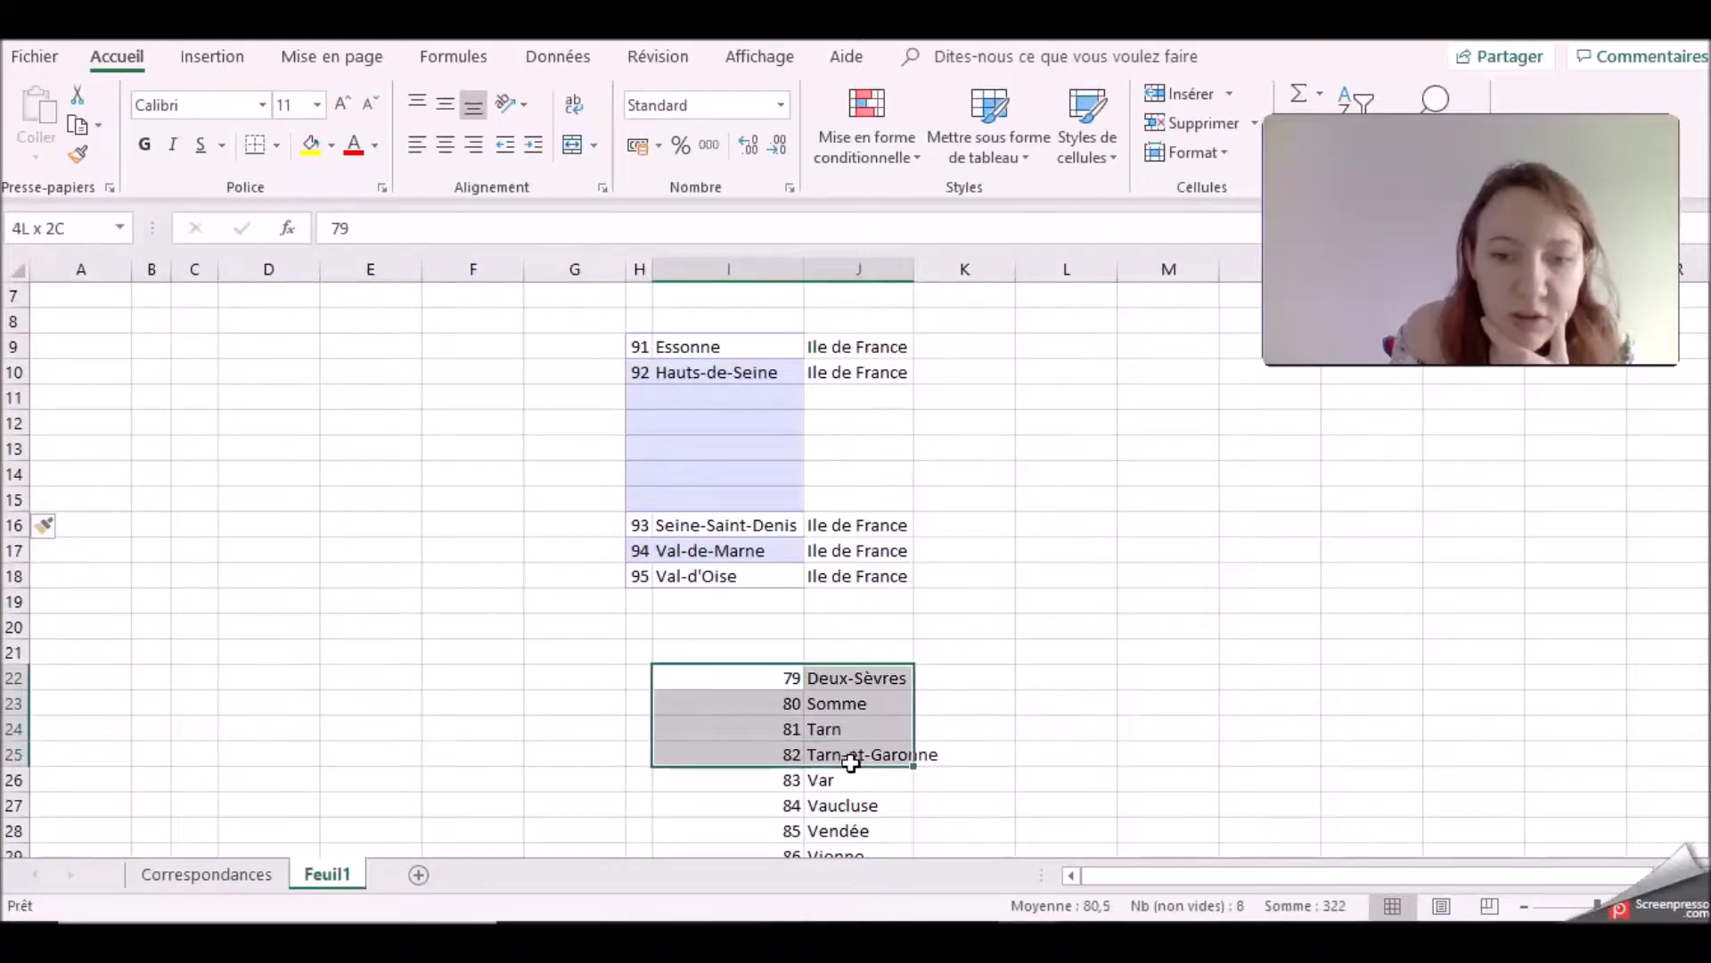
{"action": "right_click", "coordinate": [837, 748]}
{"action": "left_click", "coordinate": [900, 167]}
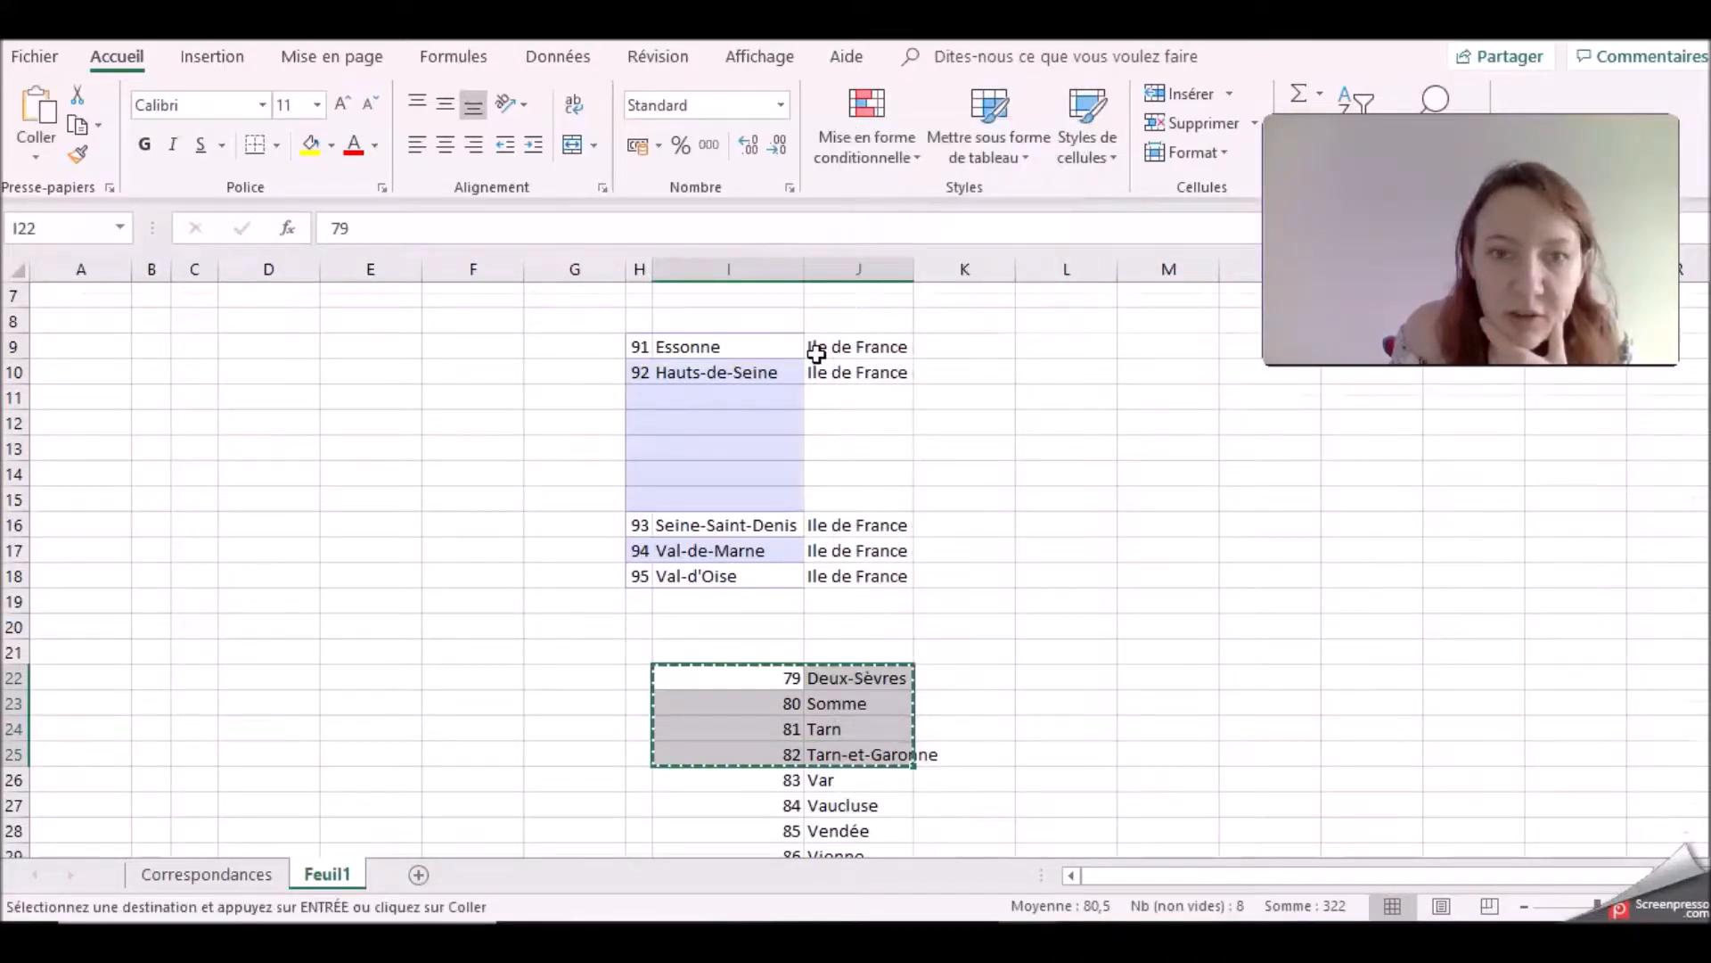
{"action": "scroll", "coordinate": [814, 351], "scroll_direction": "up", "scroll_amount": 2}
{"action": "left_click", "coordinate": [640, 398]}
{"action": "right_click", "coordinate": [649, 398]}
{"action": "left_click", "coordinate": [747, 487]}
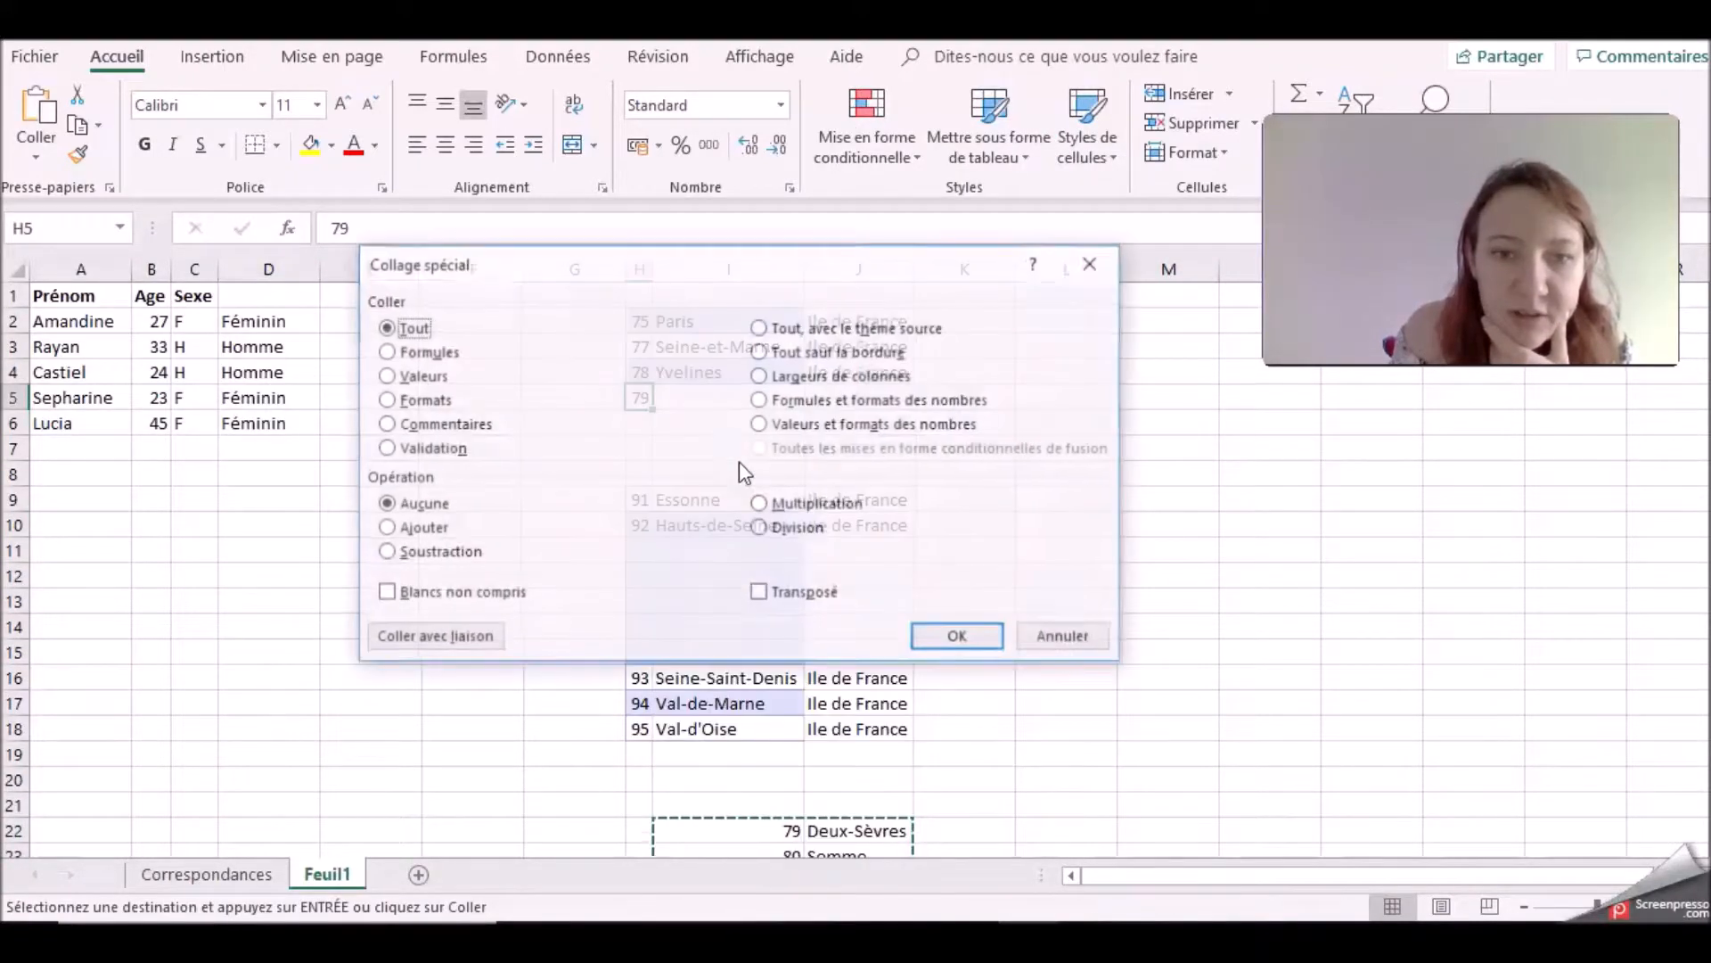
{"action": "left_click", "coordinate": [1039, 644]}
{"action": "right_click", "coordinate": [636, 396]}
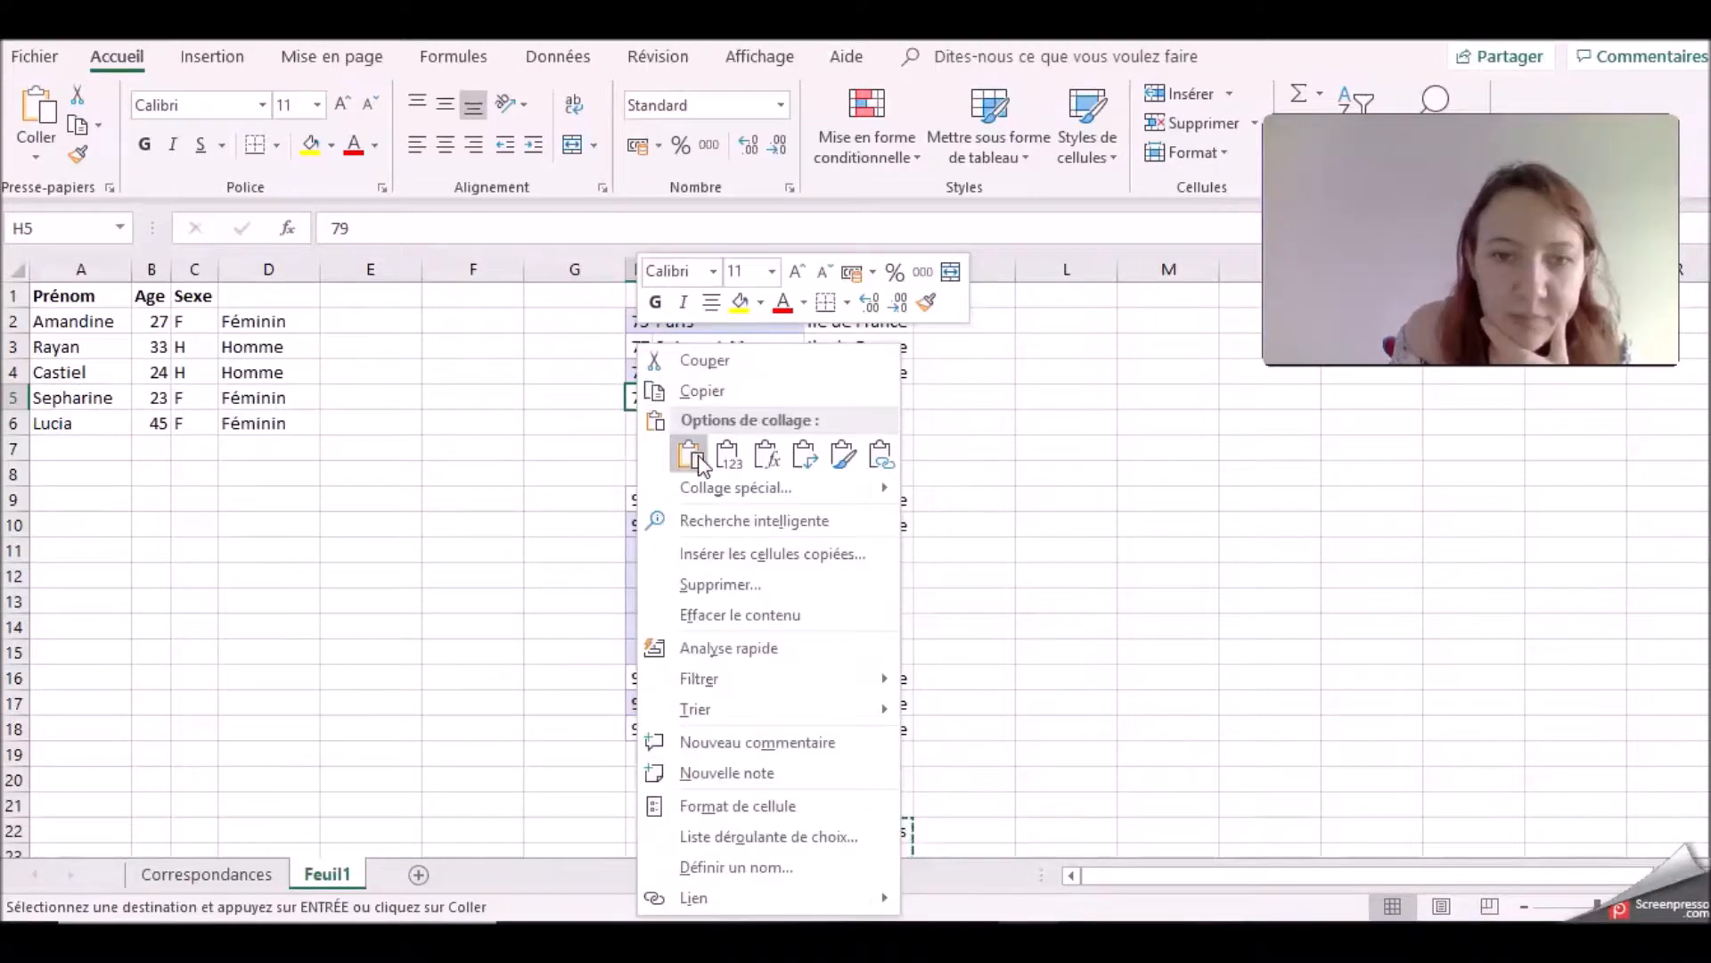
{"action": "left_click", "coordinate": [693, 450]}
Step: Copy departments 83 to 86 from I26:J29 and paste them at H11, below Hauts-de-Seine
{"action": "scroll", "coordinate": [802, 432], "scroll_direction": "down", "scroll_amount": 2}
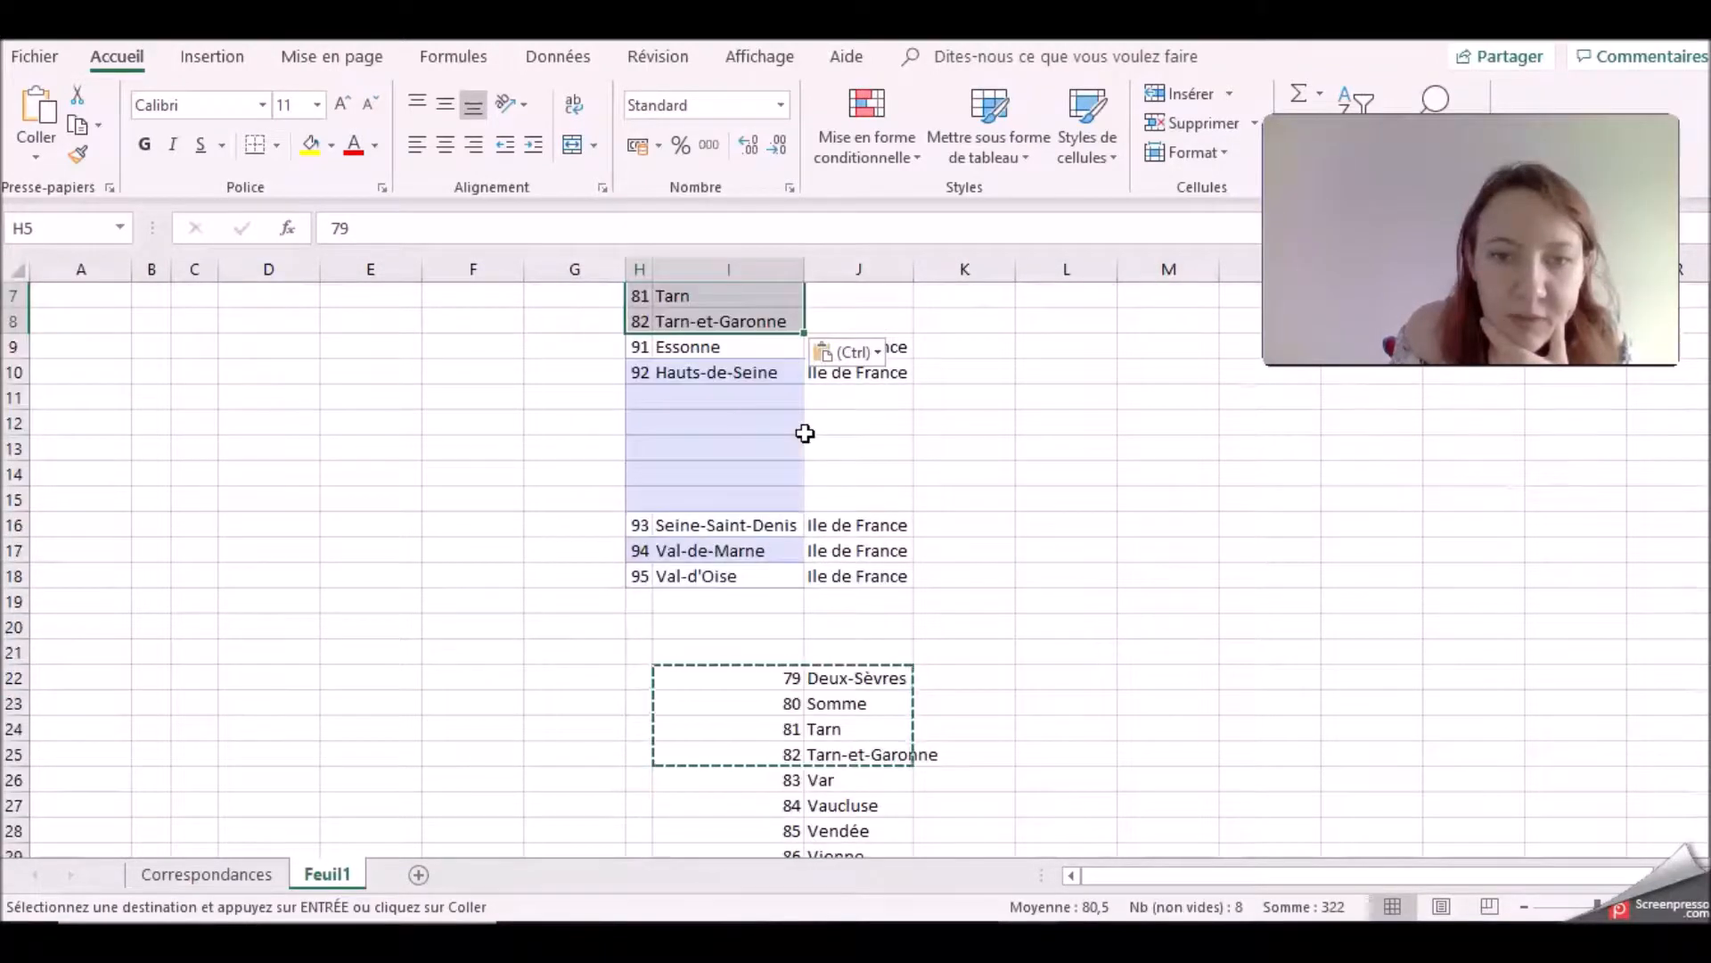
{"action": "scroll", "coordinate": [808, 656], "scroll_direction": "down", "scroll_amount": 2}
{"action": "left_click_drag", "start_coordinate": [803, 656], "coordinate": [871, 657]}
{"action": "left_click_drag", "start_coordinate": [776, 626], "coordinate": [845, 699]}
{"action": "right_click", "coordinate": [845, 699]}
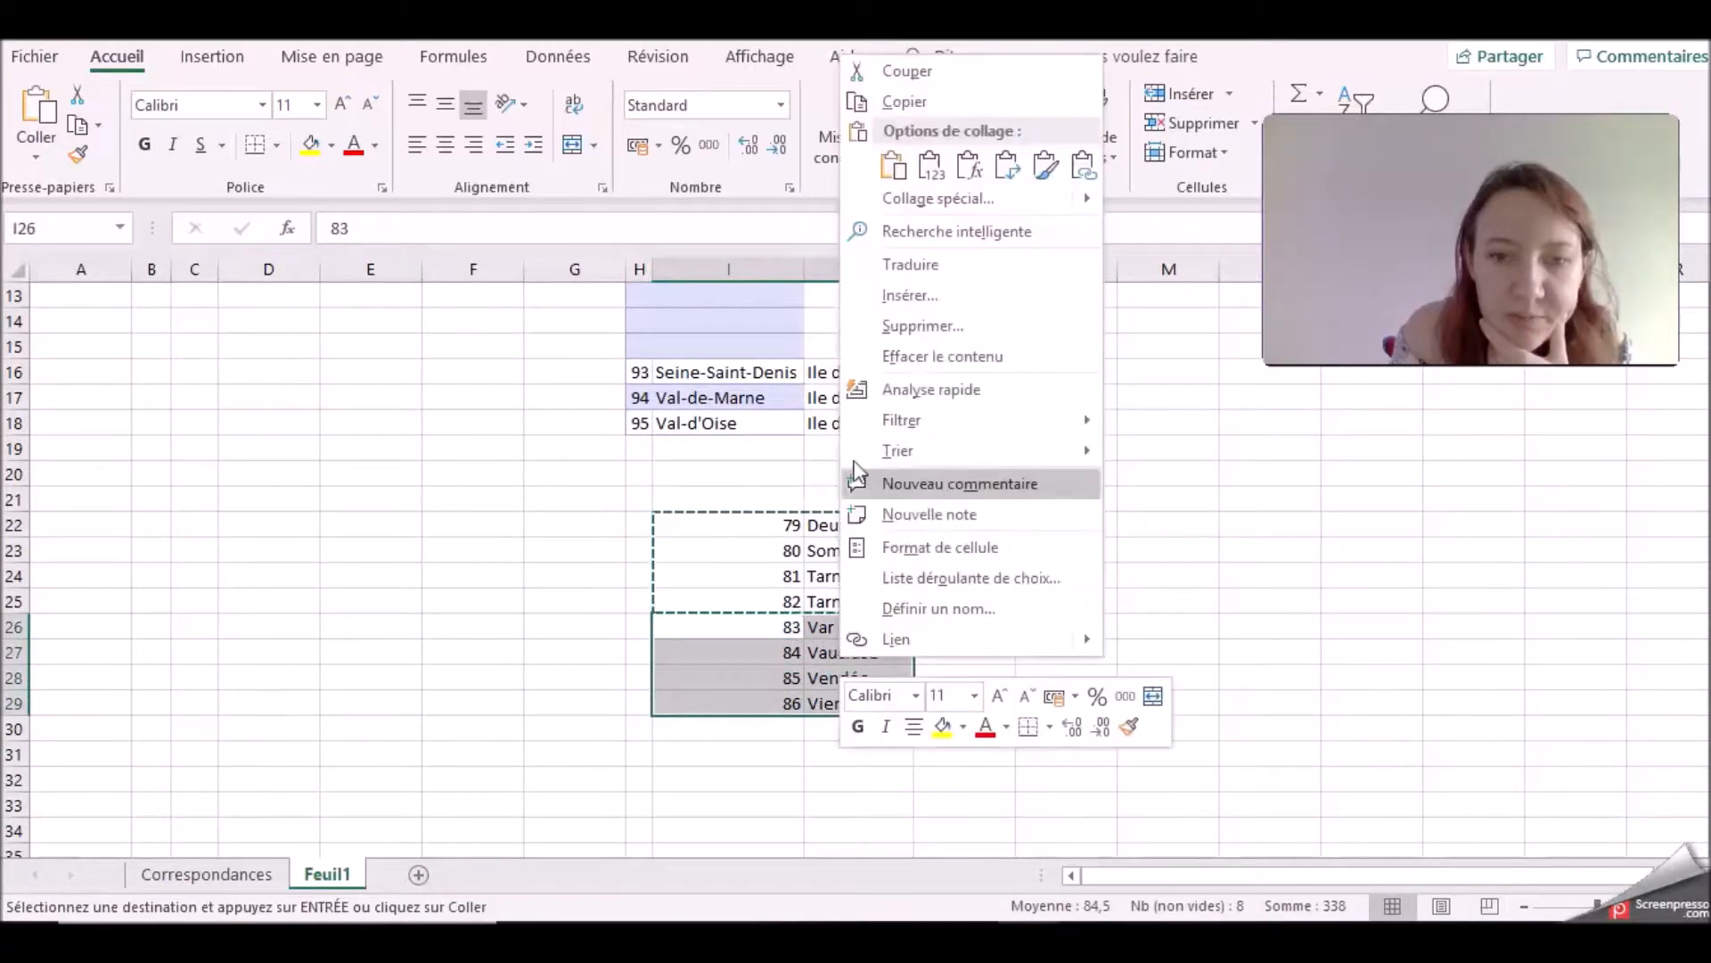
{"action": "key", "text": "Escape"}
{"action": "key", "text": "ctrl+c"}
{"action": "scroll", "coordinate": [767, 401], "scroll_direction": "up", "scroll_amount": 4}
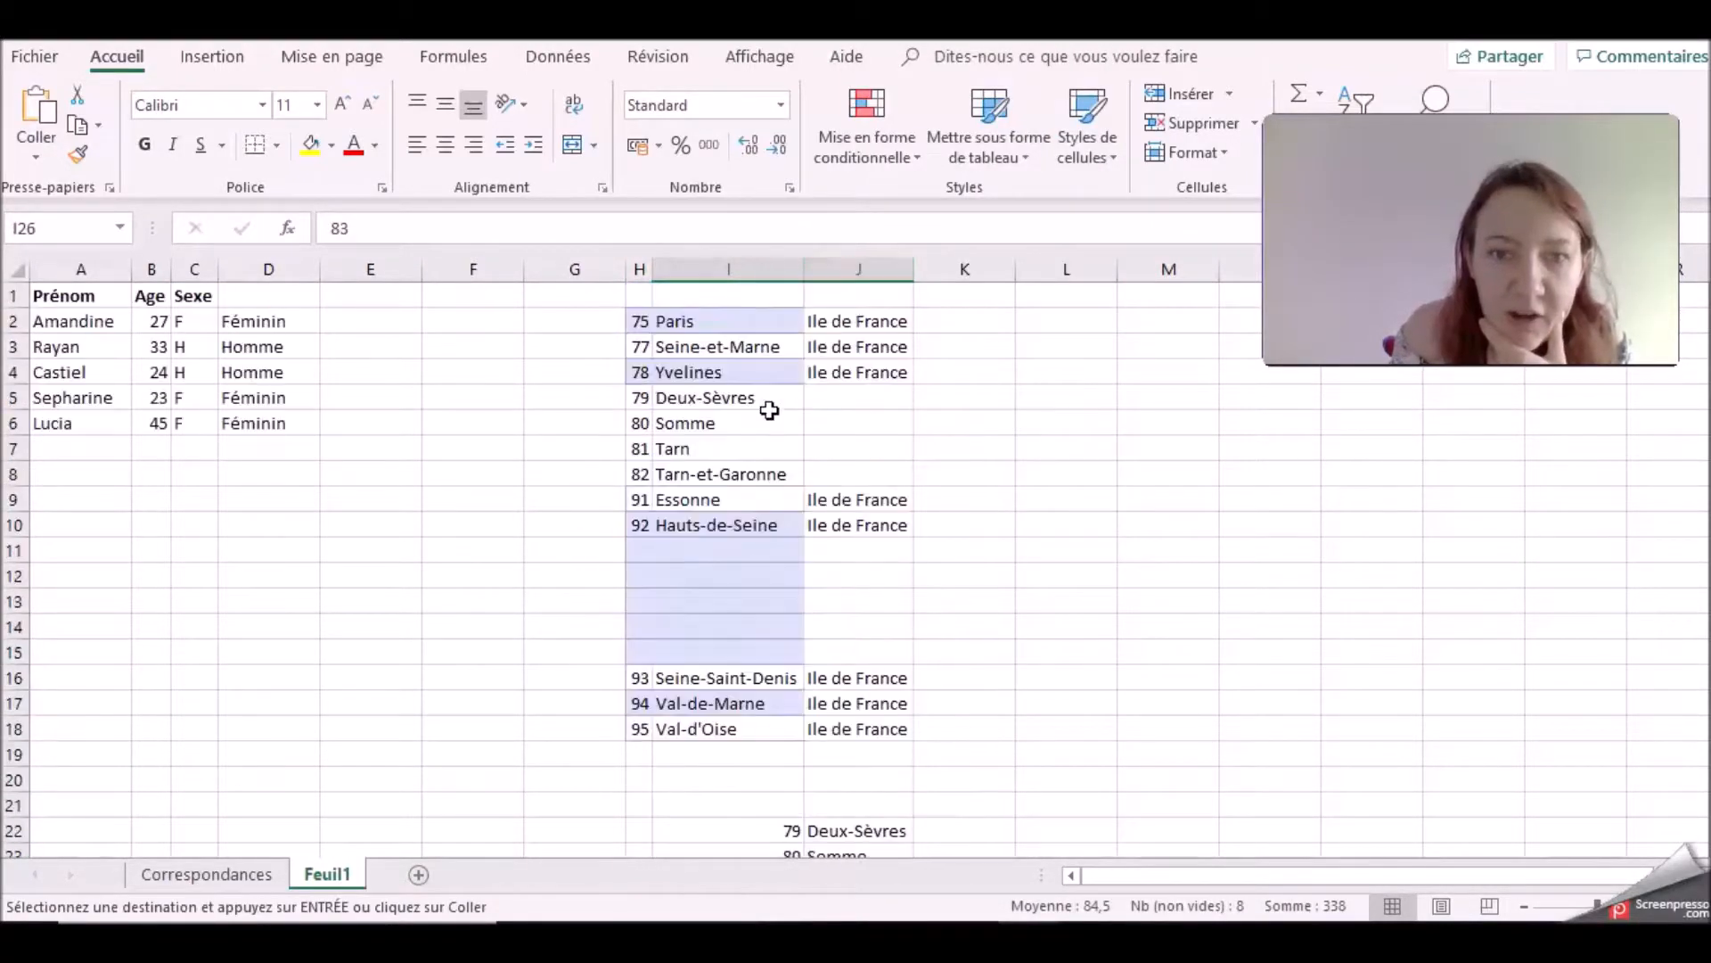
{"action": "scroll", "coordinate": [677, 481], "scroll_direction": "down", "scroll_amount": 2}
{"action": "left_click", "coordinate": [656, 401]}
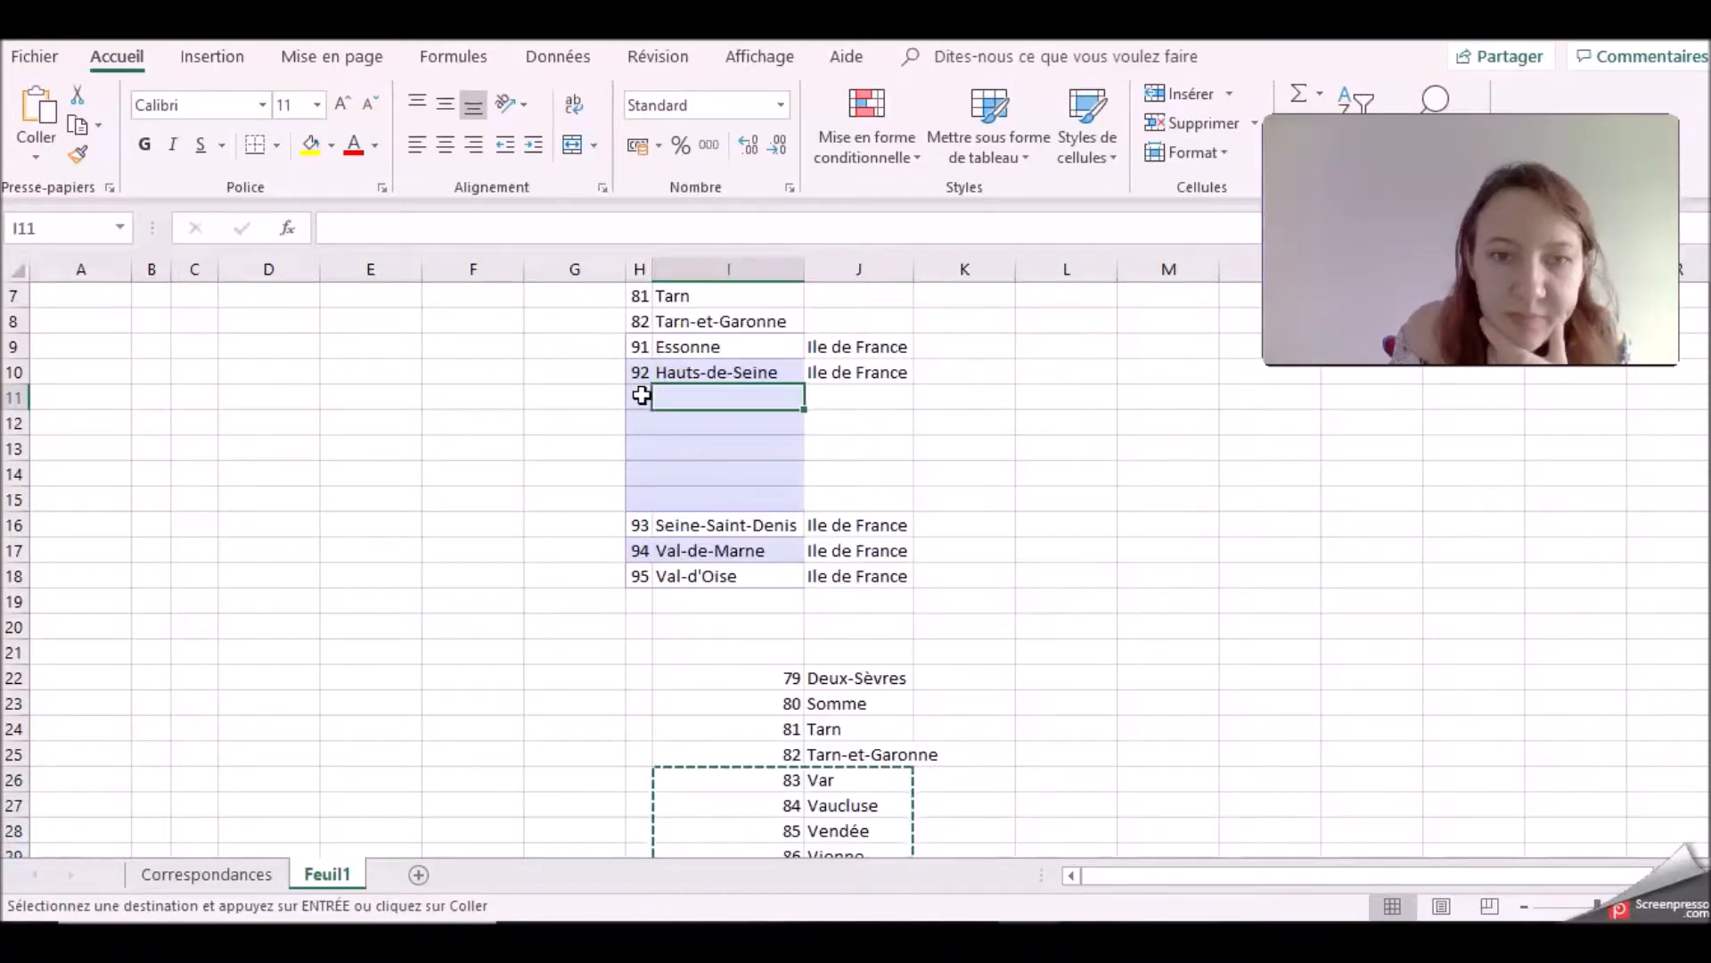
{"action": "right_click", "coordinate": [647, 397]}
{"action": "left_click", "coordinate": [730, 451]}
{"action": "left_click", "coordinate": [918, 501]}
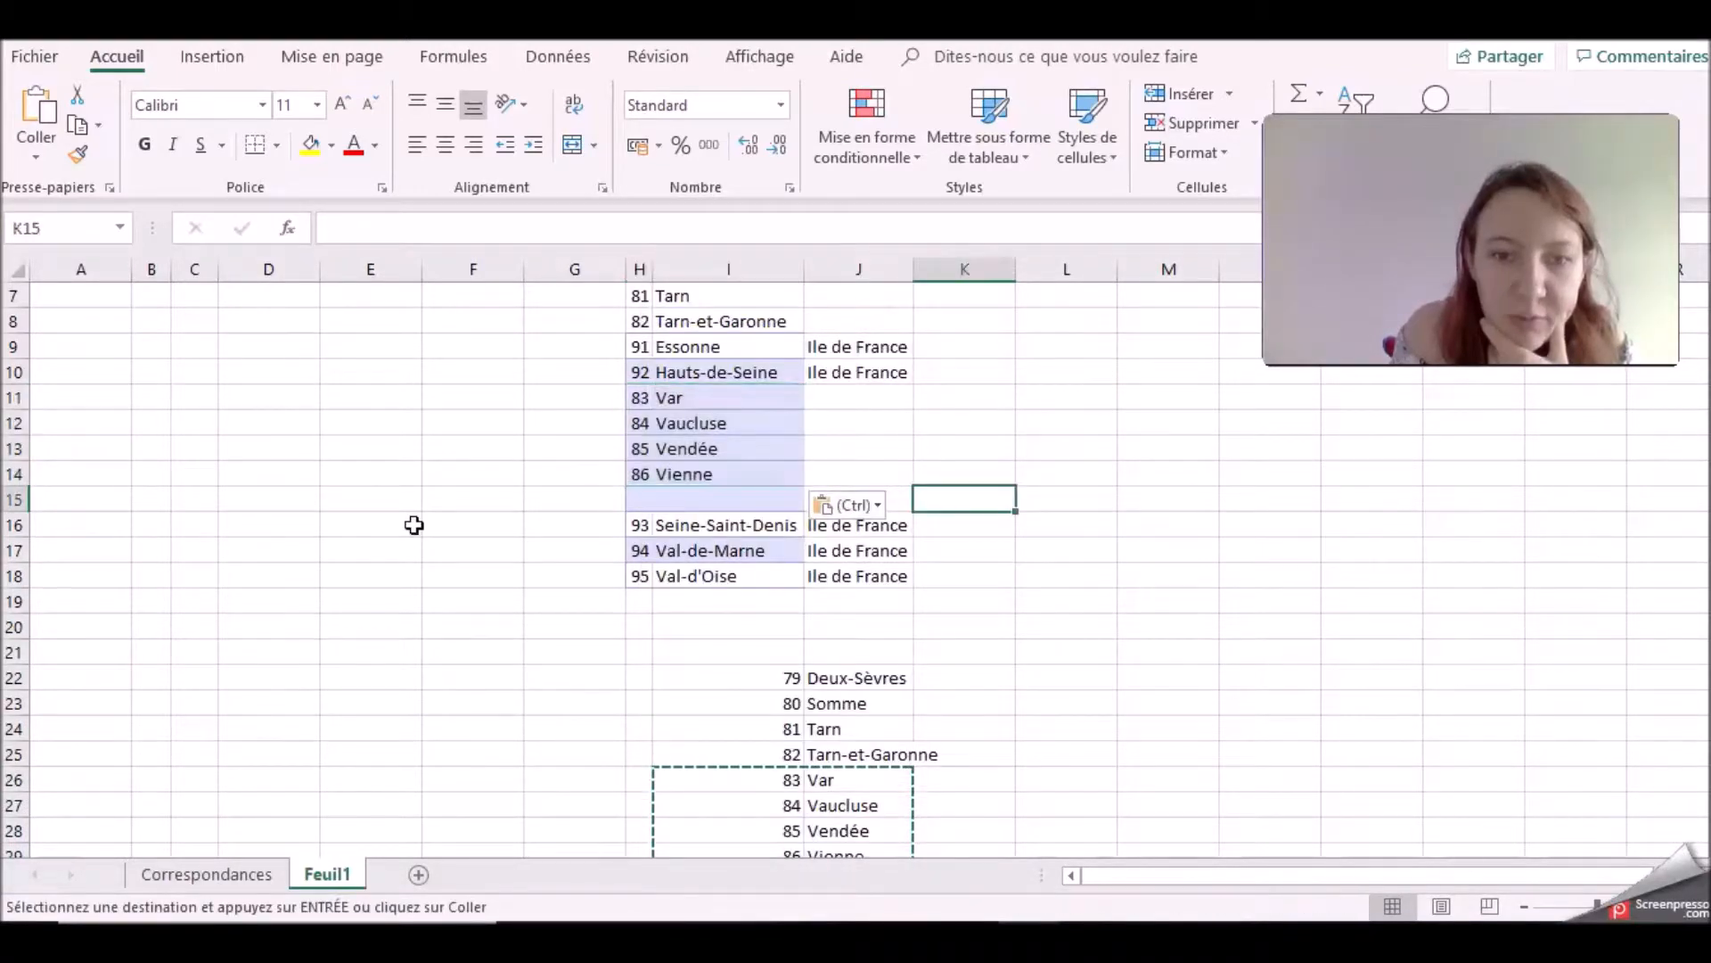
Step: Delete the empty row 15 above Seine-Saint-Denis
{"action": "left_click", "coordinate": [13, 499]}
{"action": "right_click", "coordinate": [13, 499]}
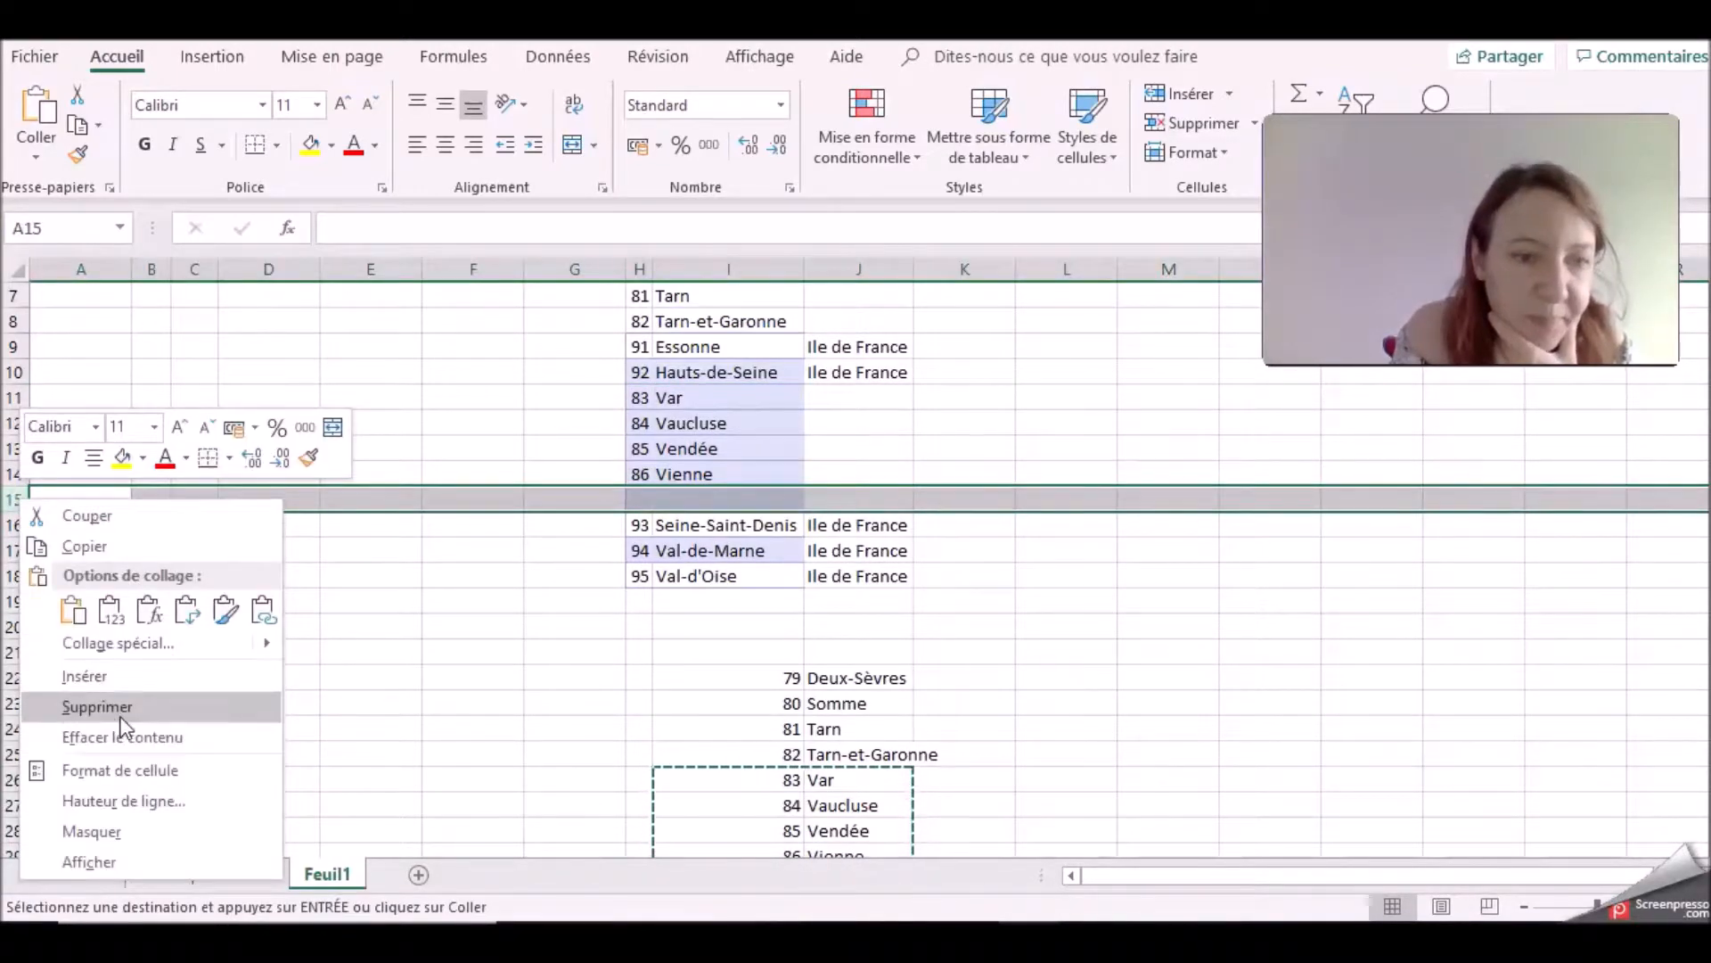
{"action": "left_click", "coordinate": [97, 706]}
Step: Fill the region formula from J2 down to J17 and review the formula for Deux-Sèvres in J5
{"action": "scroll", "coordinate": [1100, 517], "scroll_direction": "up", "scroll_amount": 2}
{"action": "left_click", "coordinate": [878, 319]}
{"action": "left_click_drag", "start_coordinate": [914, 333], "coordinate": [892, 706]}
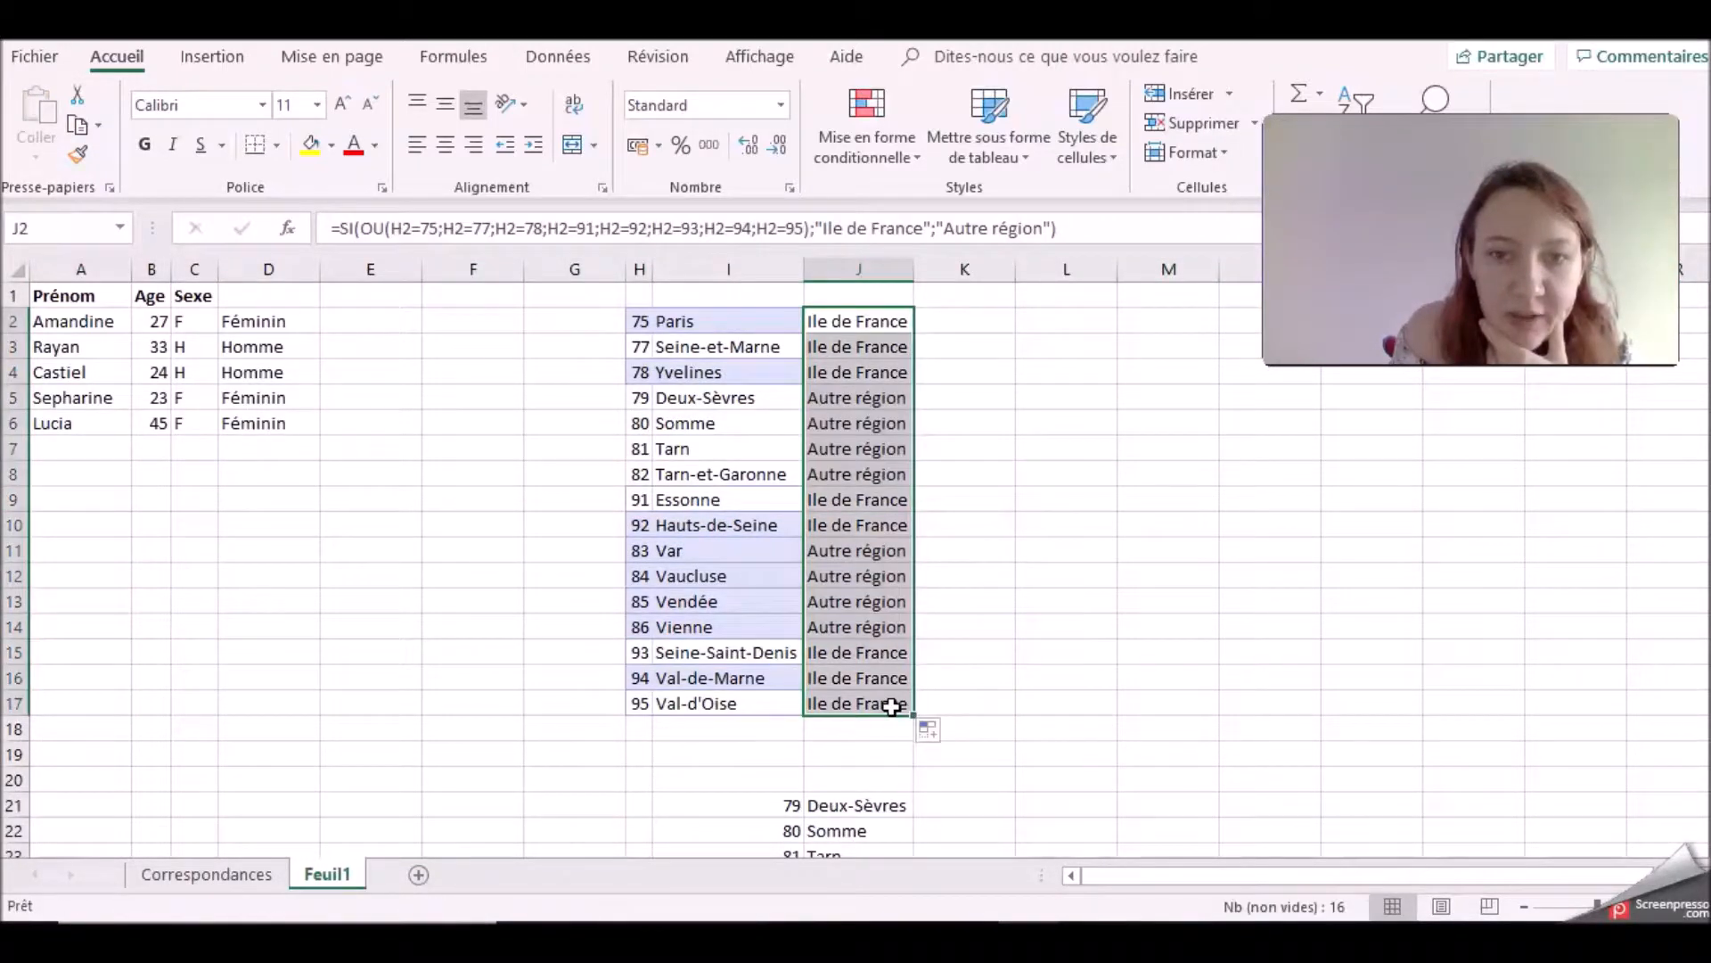
{"action": "left_click", "coordinate": [1141, 453]}
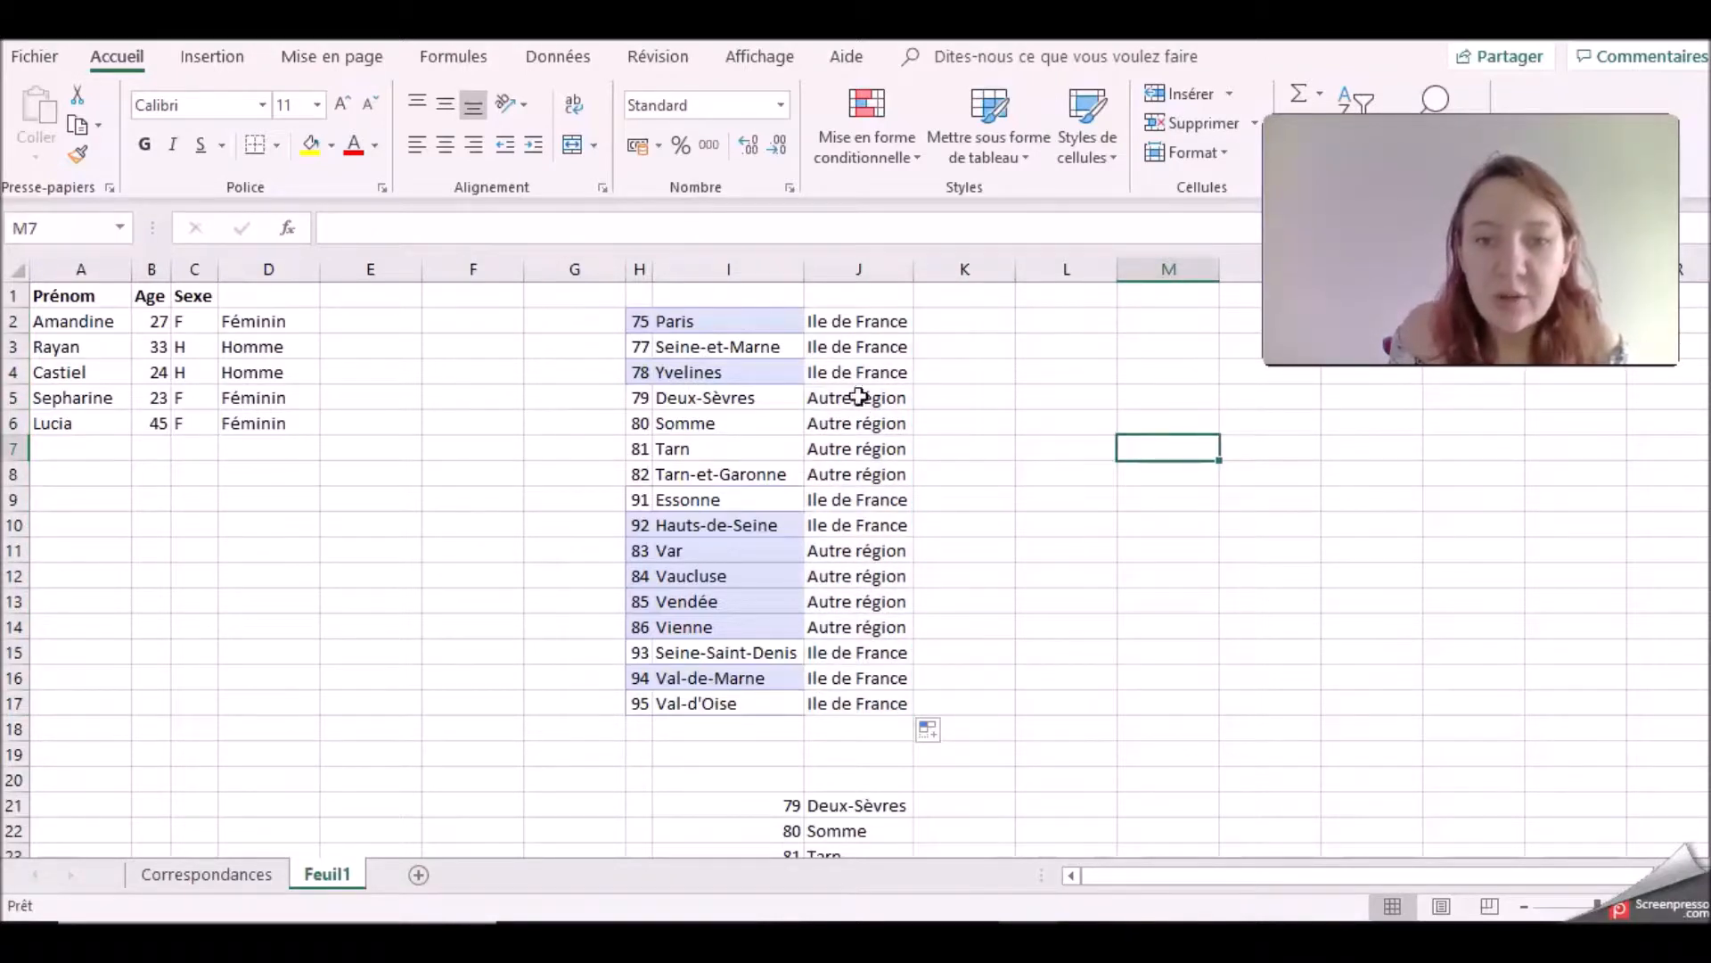
{"action": "left_click", "coordinate": [901, 400]}
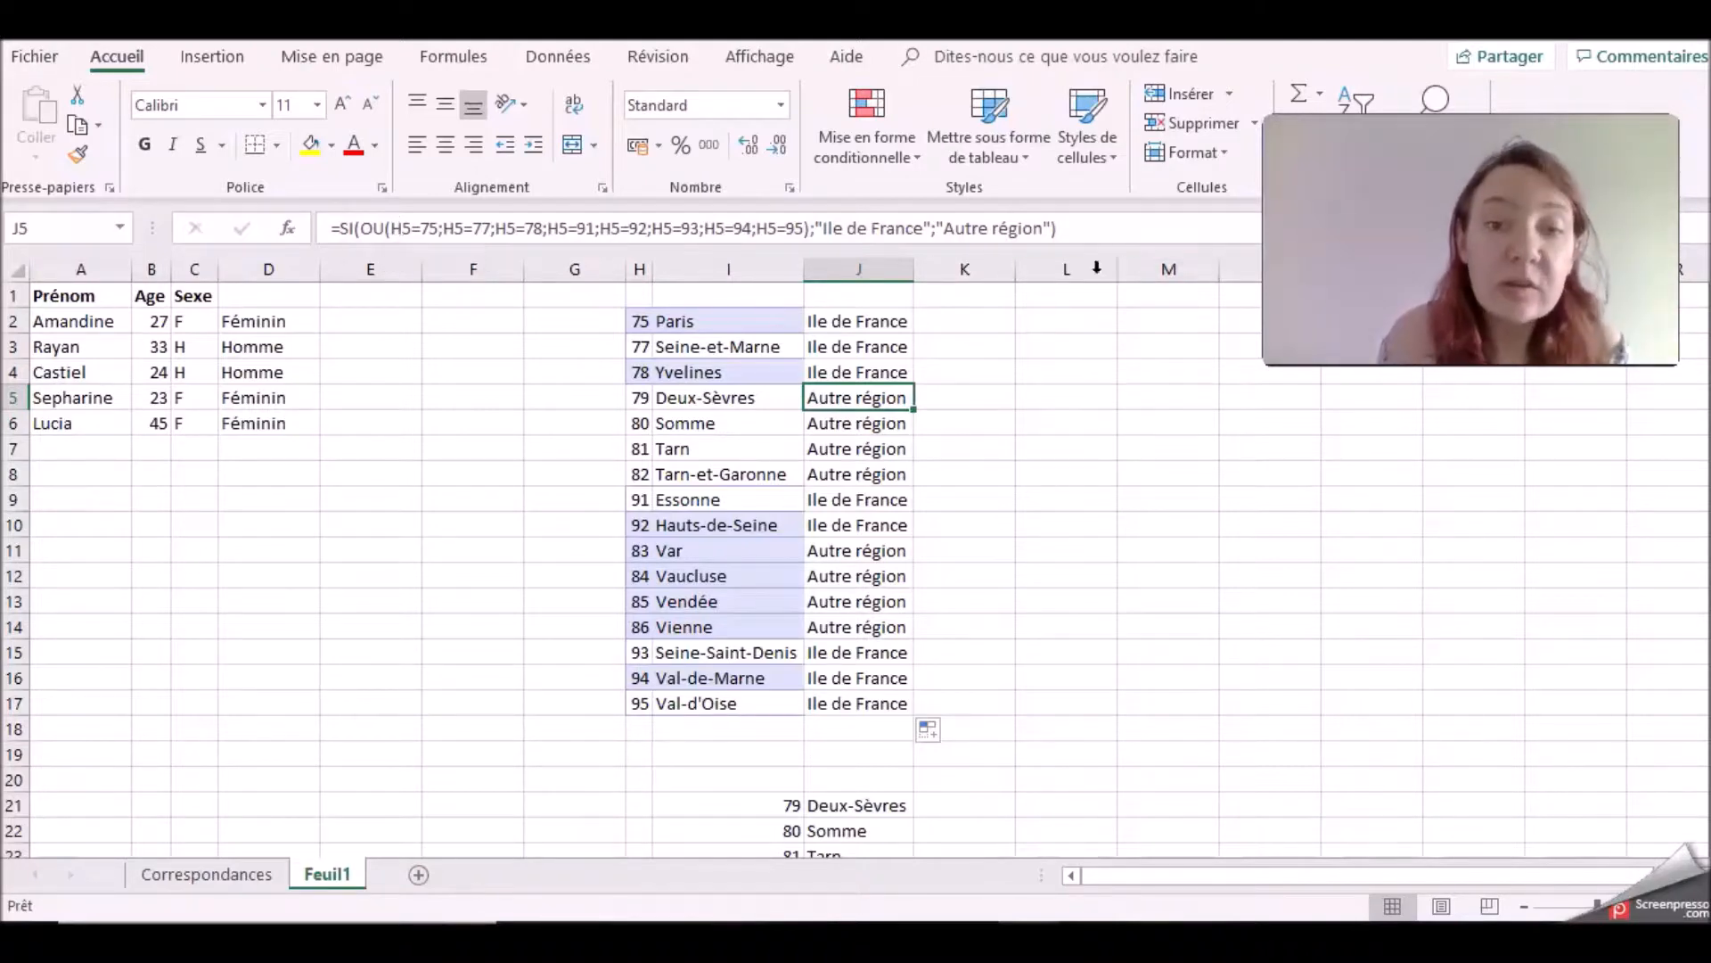
{"action": "left_click", "coordinate": [880, 228]}
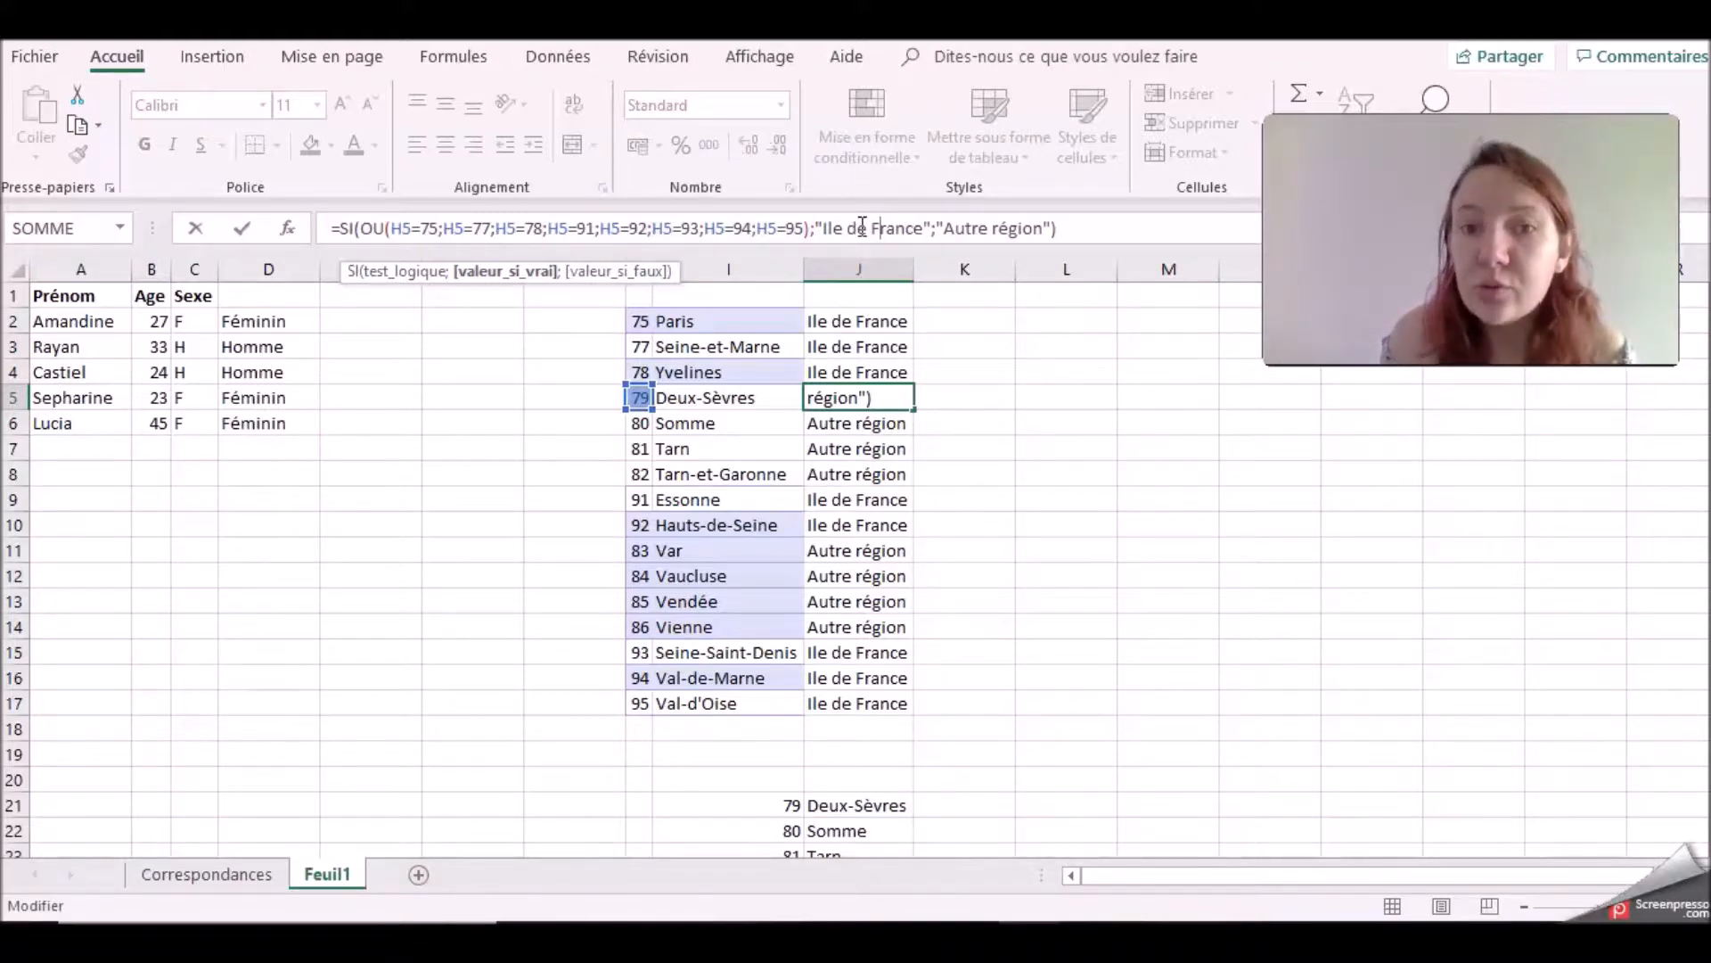
{"action": "key", "text": "Return"}
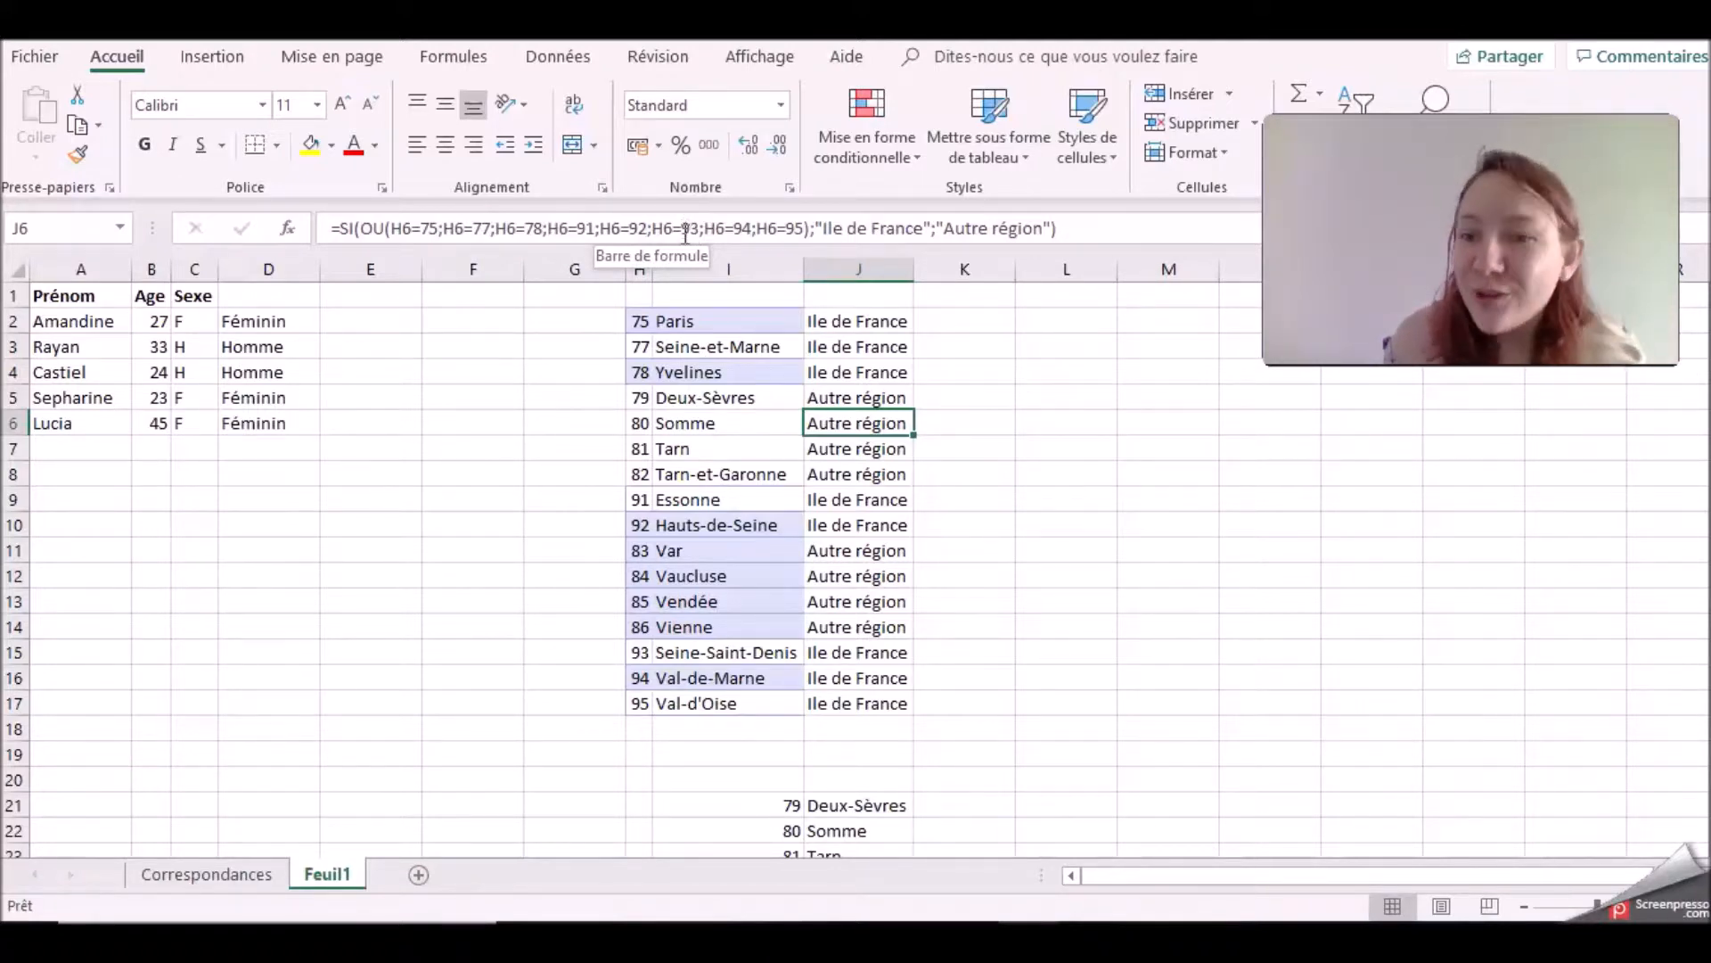
Step: In E2, begin a SI formula containing an ET test with C2="F" as its first condition
{"action": "left_click", "coordinate": [361, 367]}
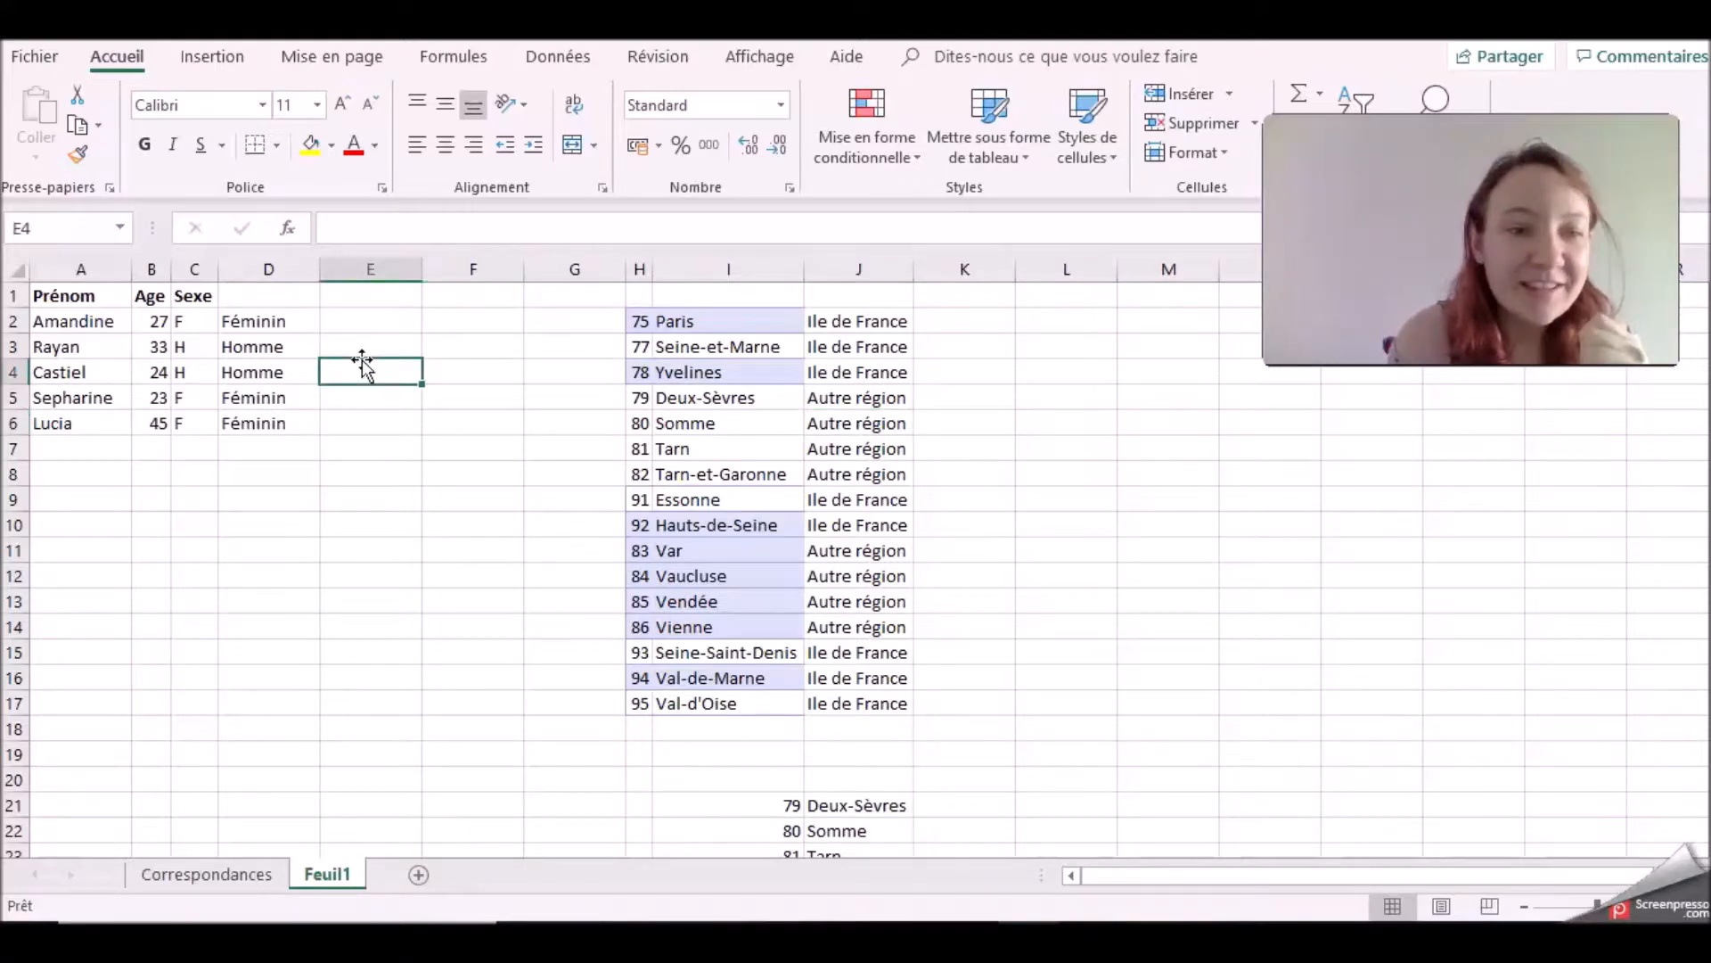
{"action": "left_click", "coordinate": [361, 322]}
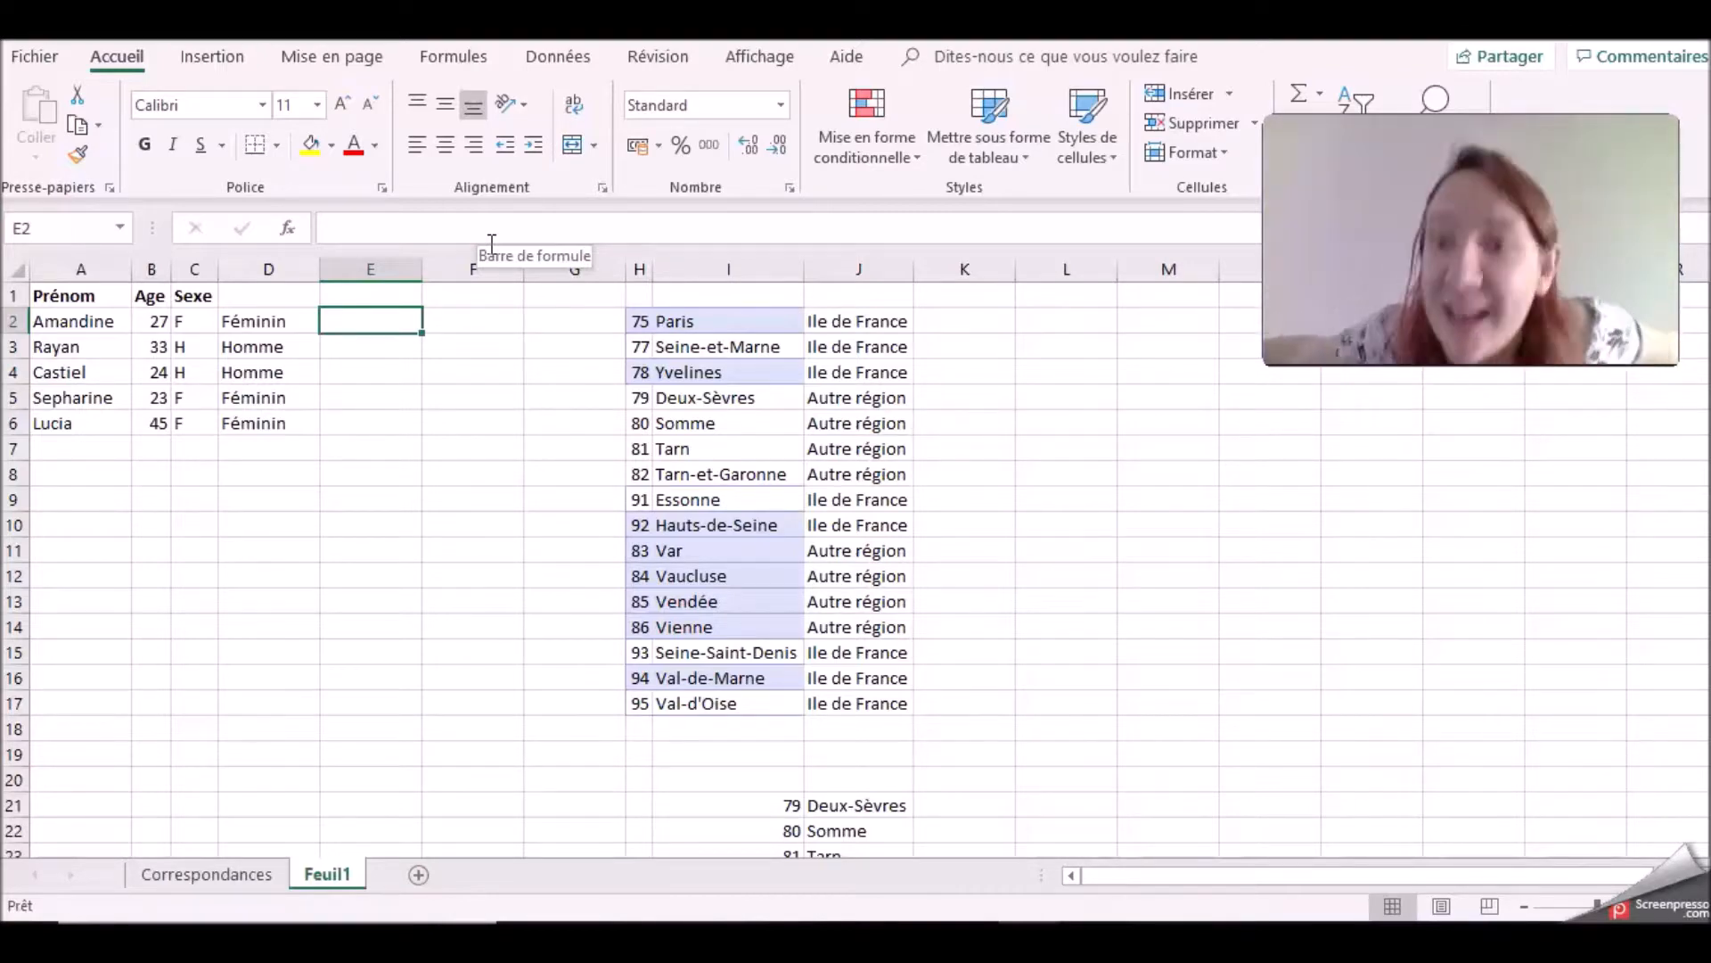
{"action": "type", "text": "="}
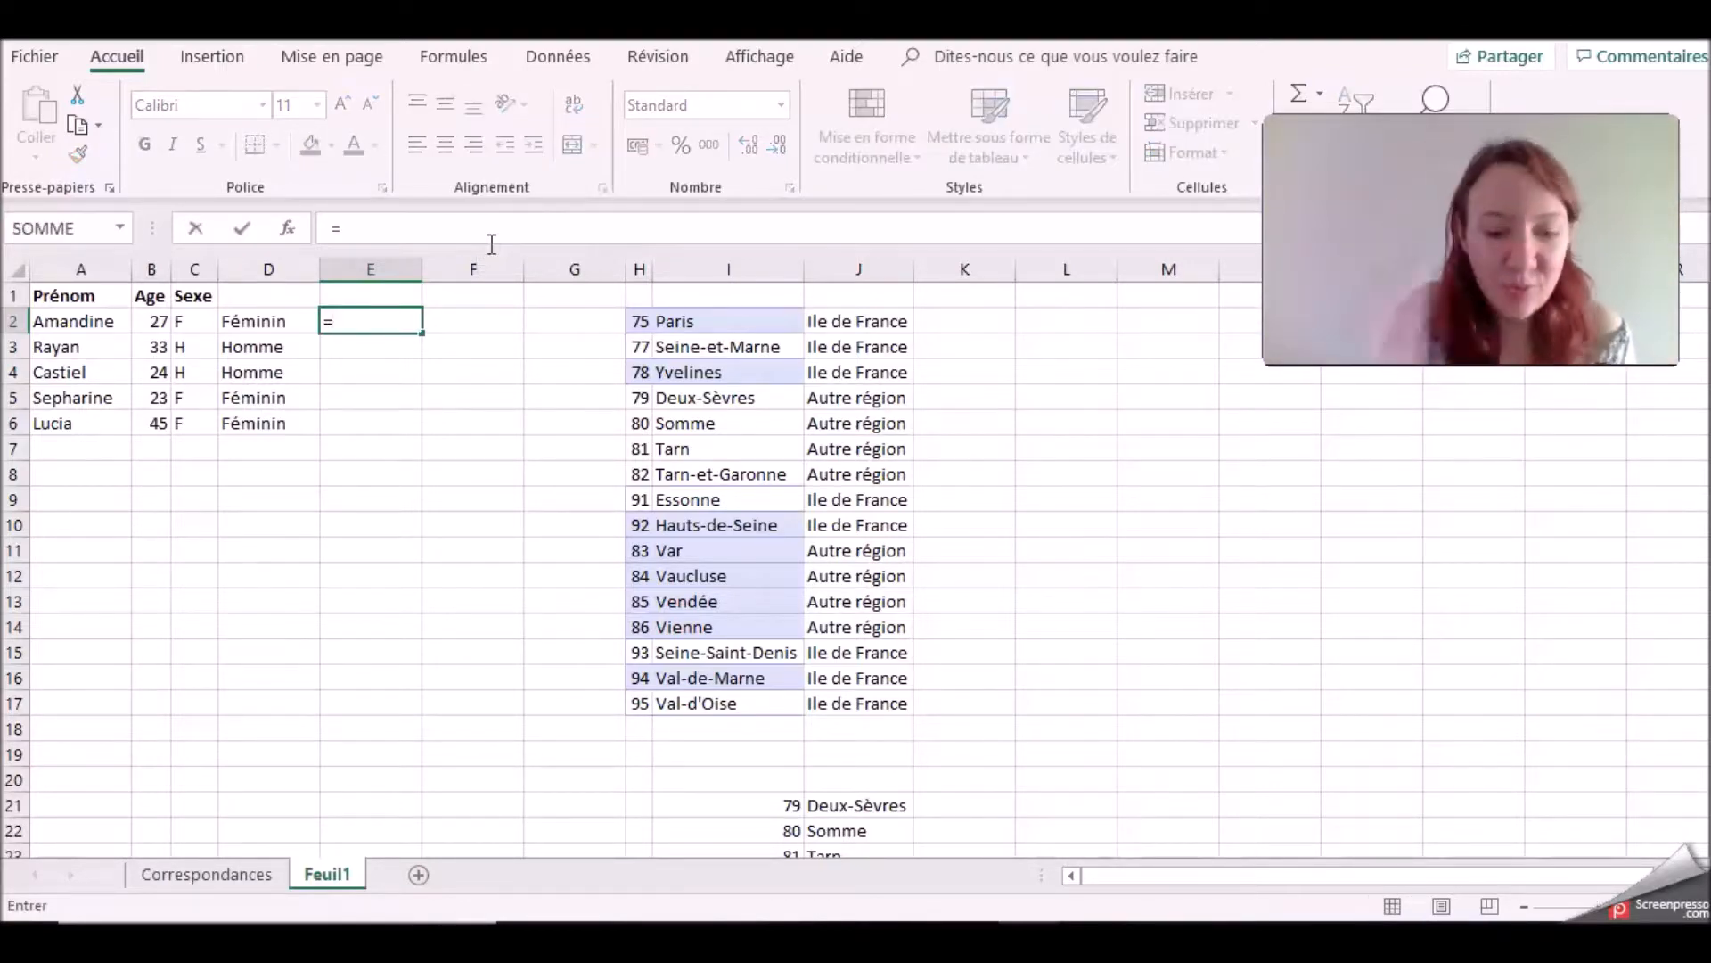
{"action": "type", "text": "SI(ET"}
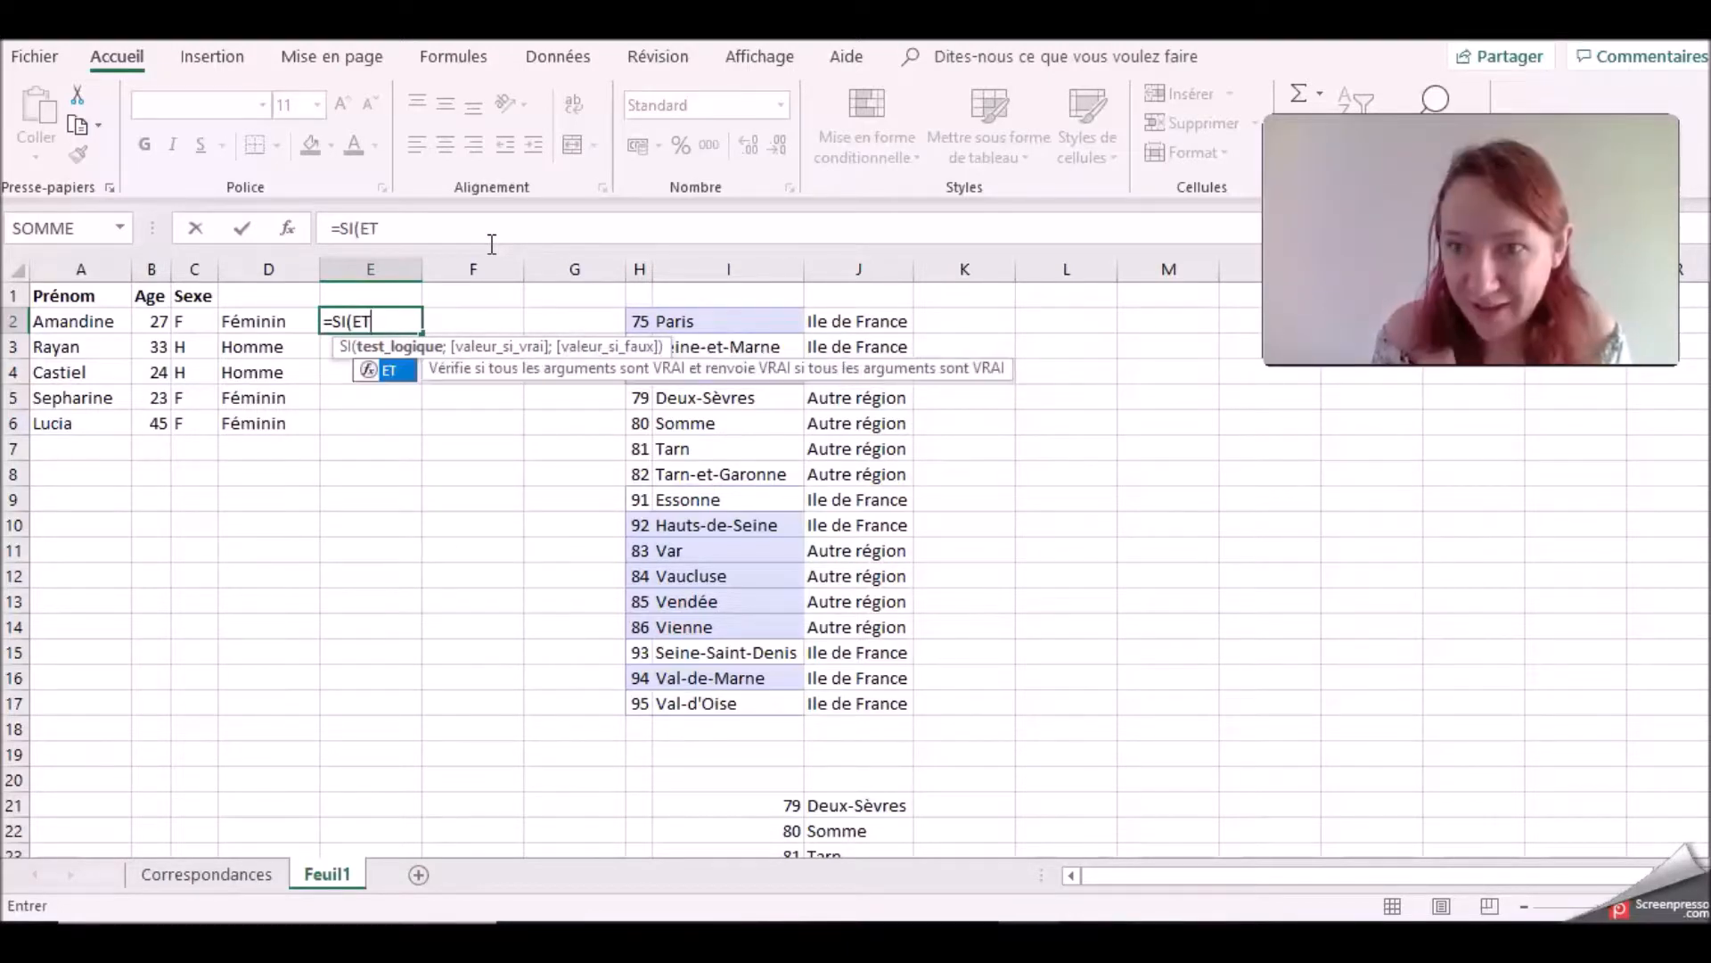
{"action": "type", "text": "("}
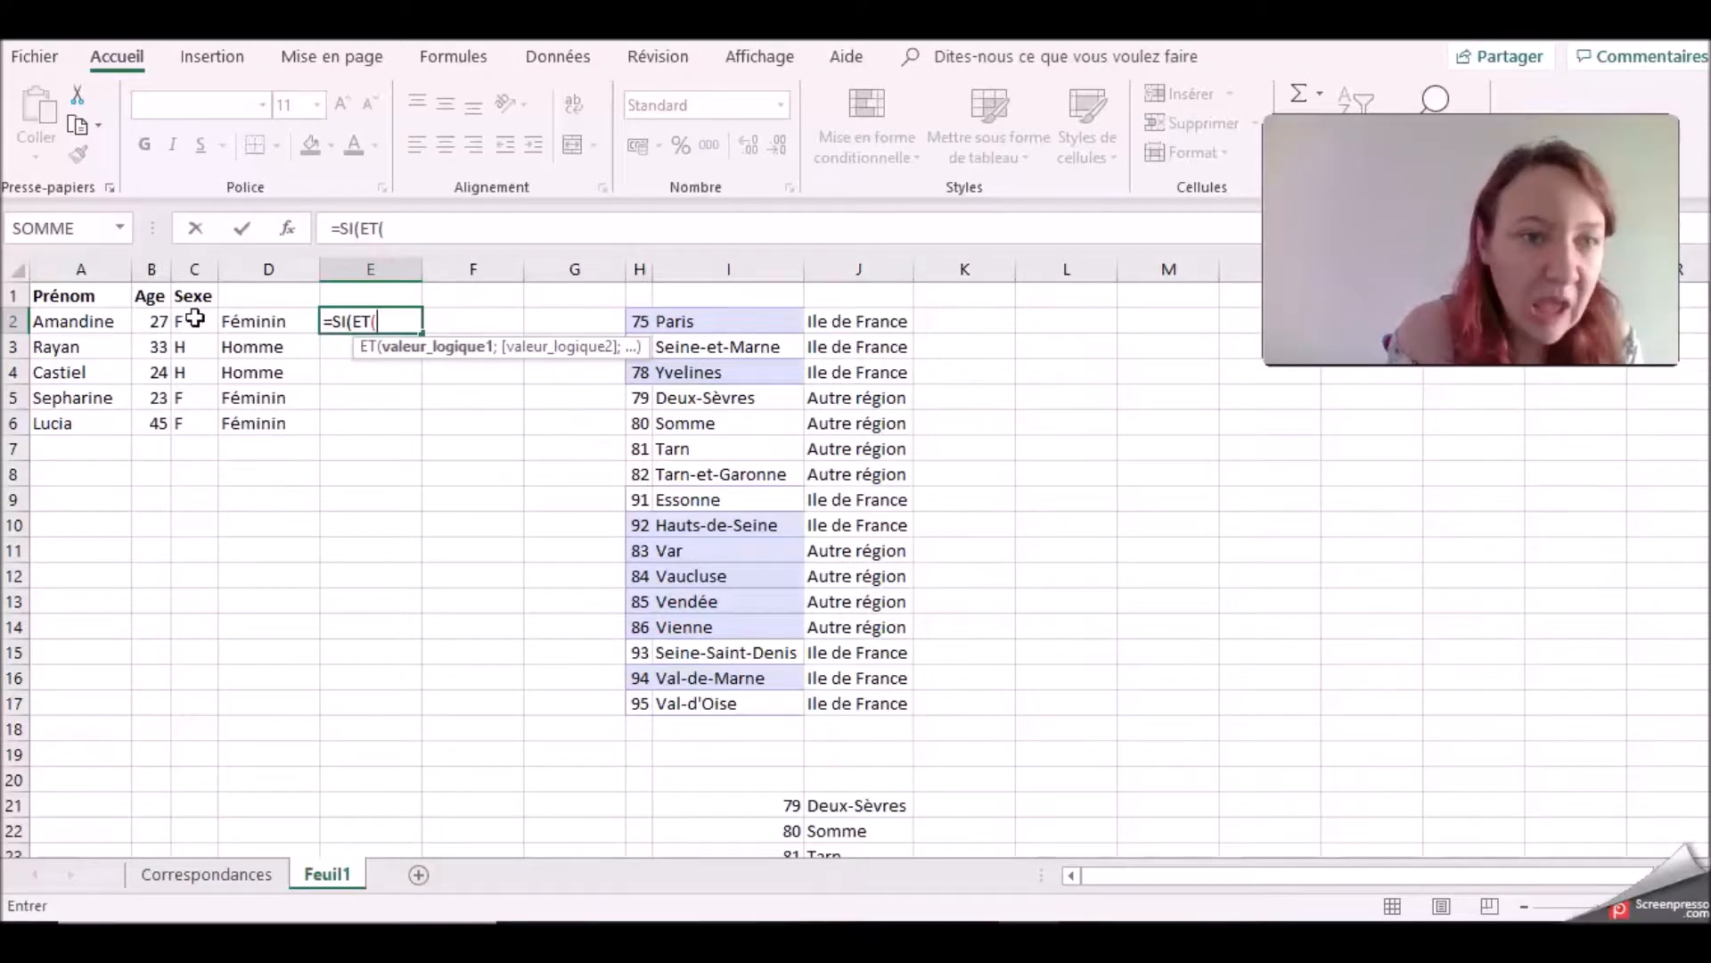
{"action": "left_click", "coordinate": [199, 321]}
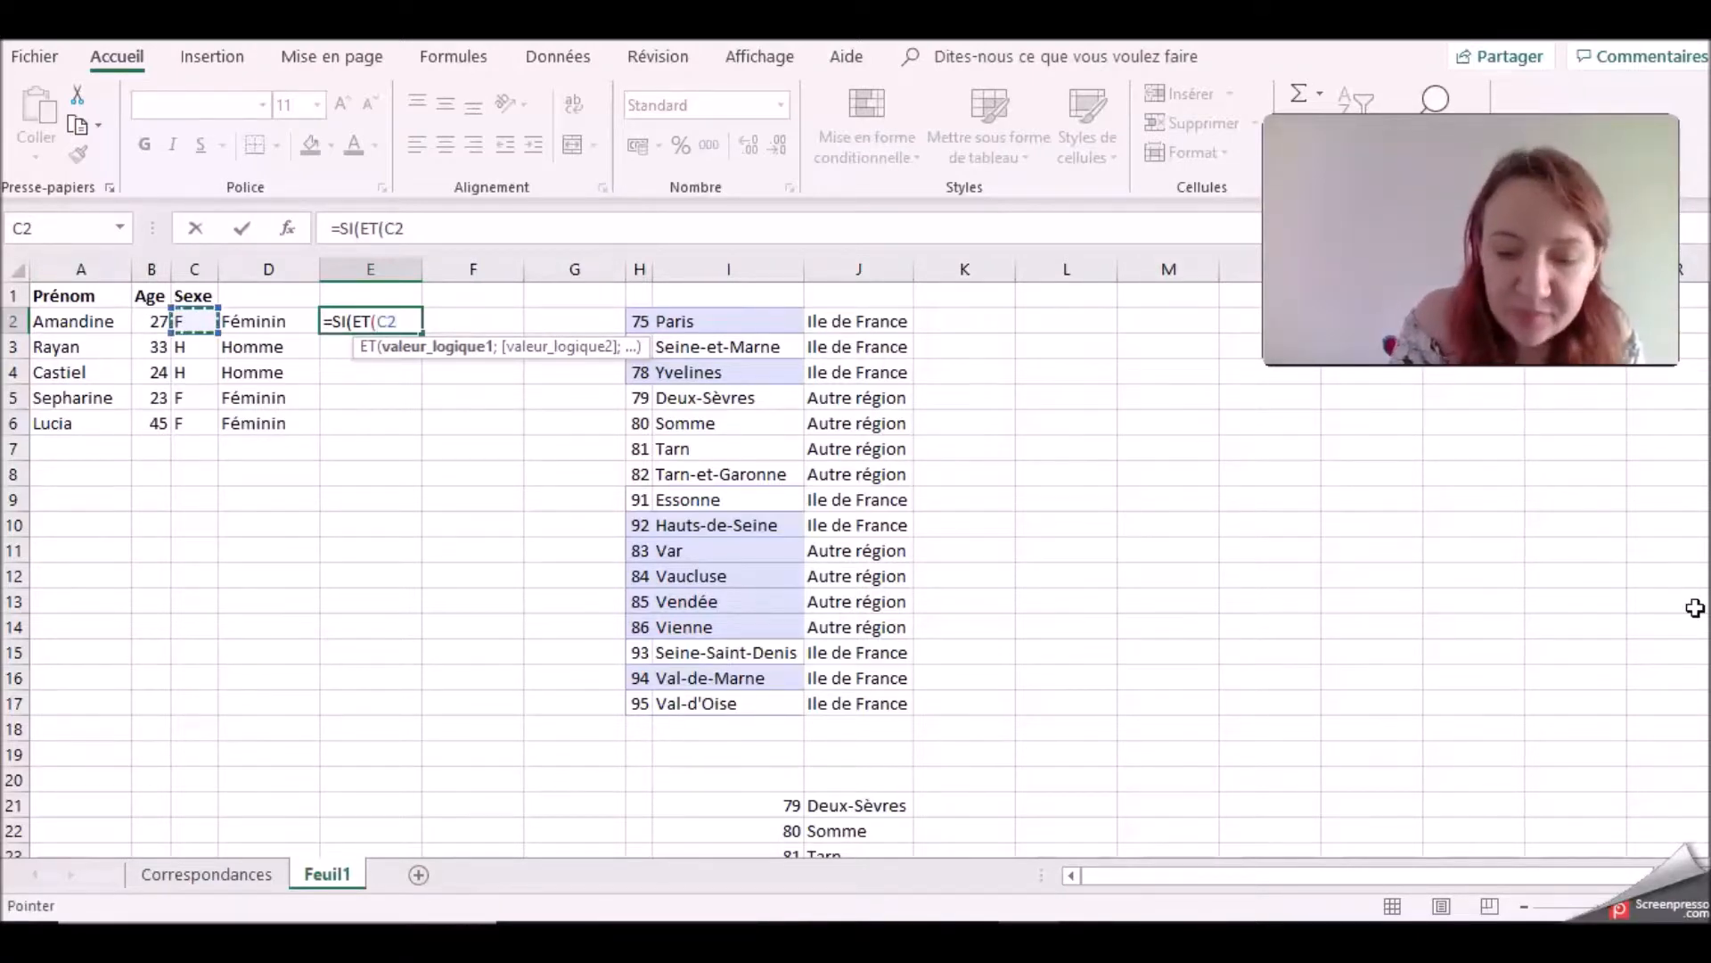
{"action": "type", "text": "="}
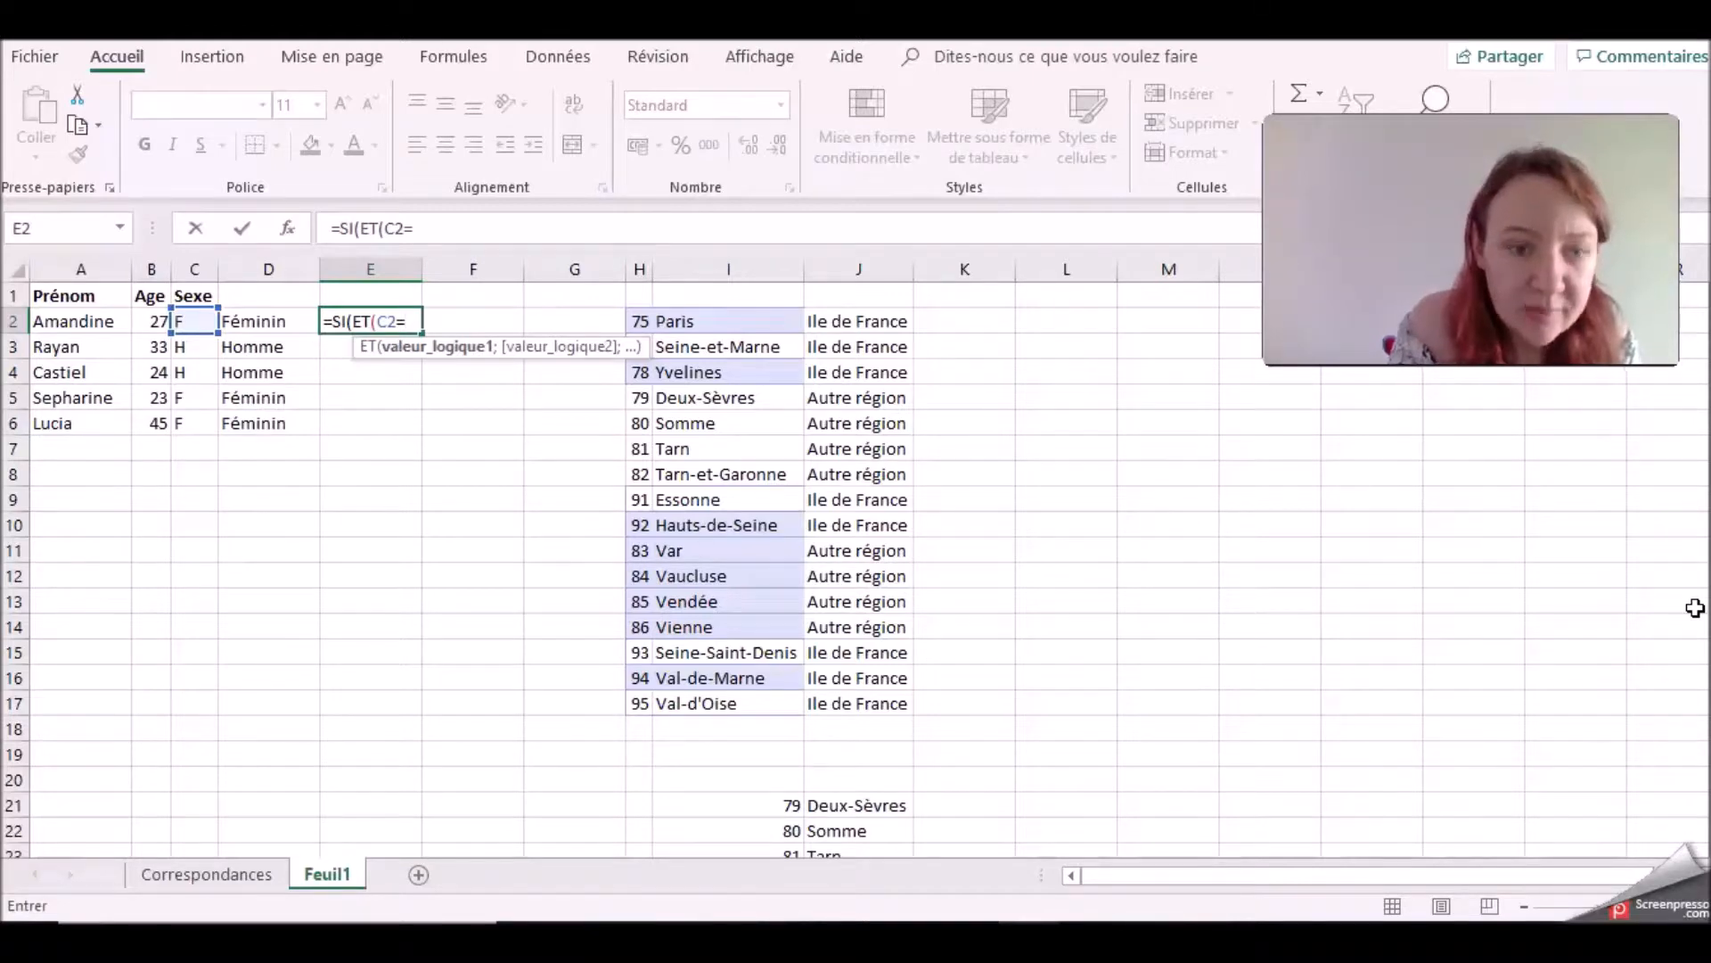
{"action": "type", "text": "\"F\";"}
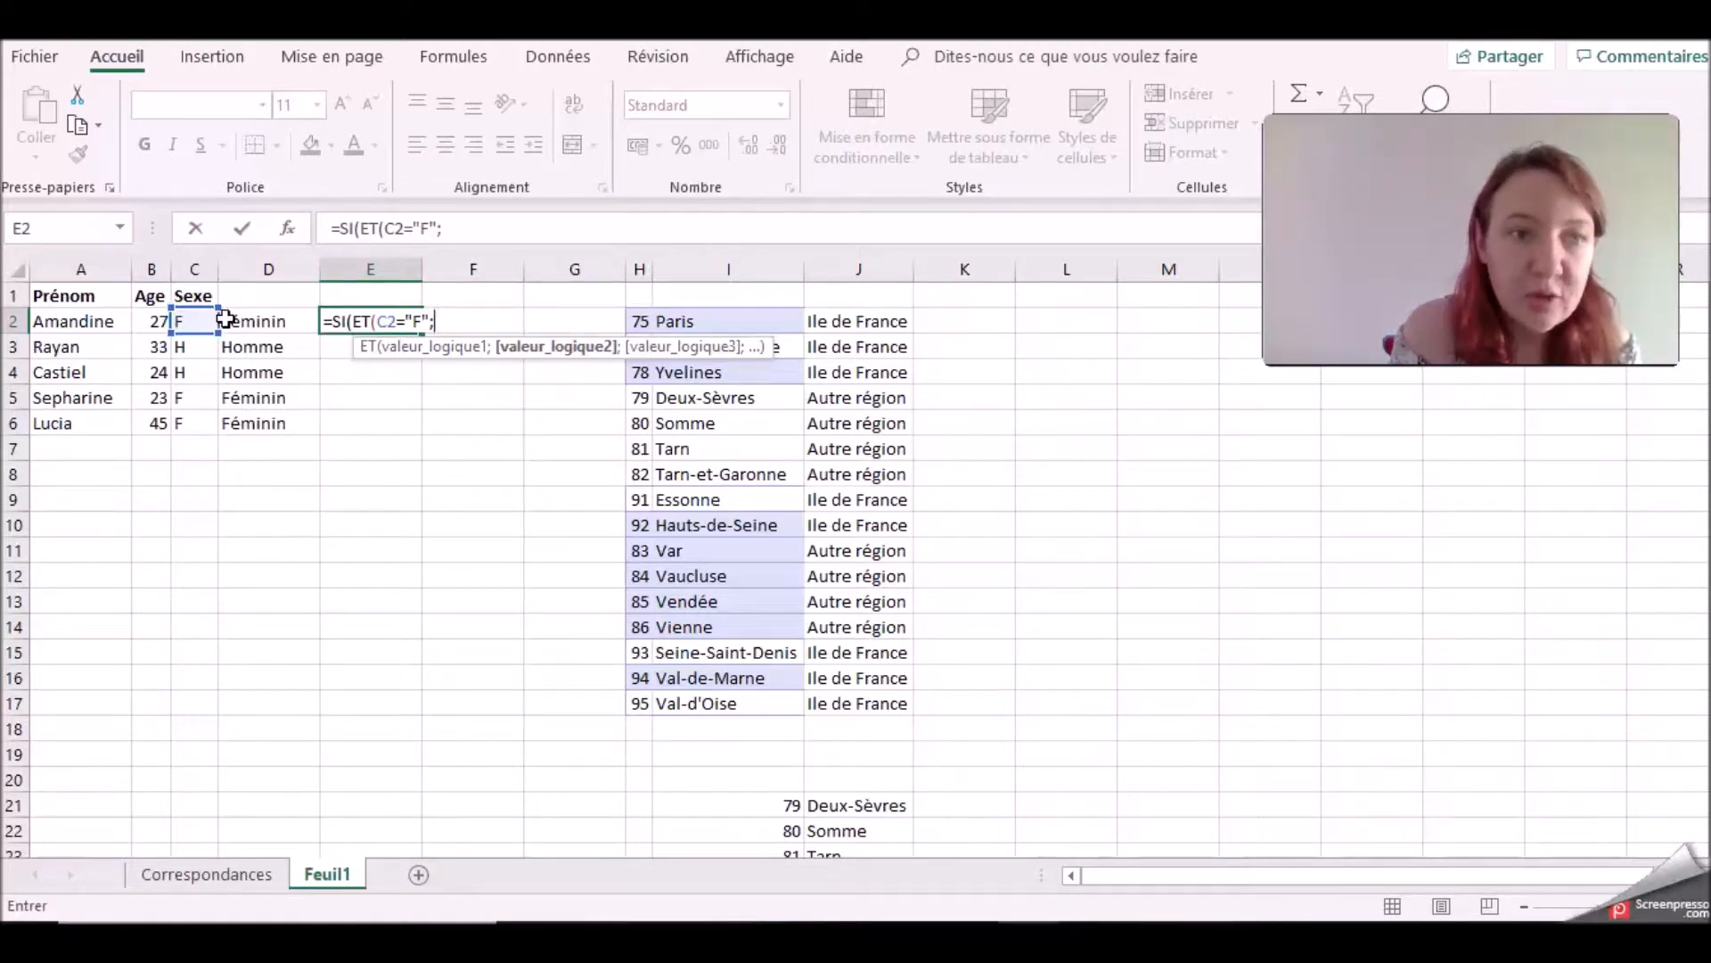
Step: Add B2>25 as the second condition of the ET test and close its parenthesis
{"action": "left_click", "coordinate": [157, 319]}
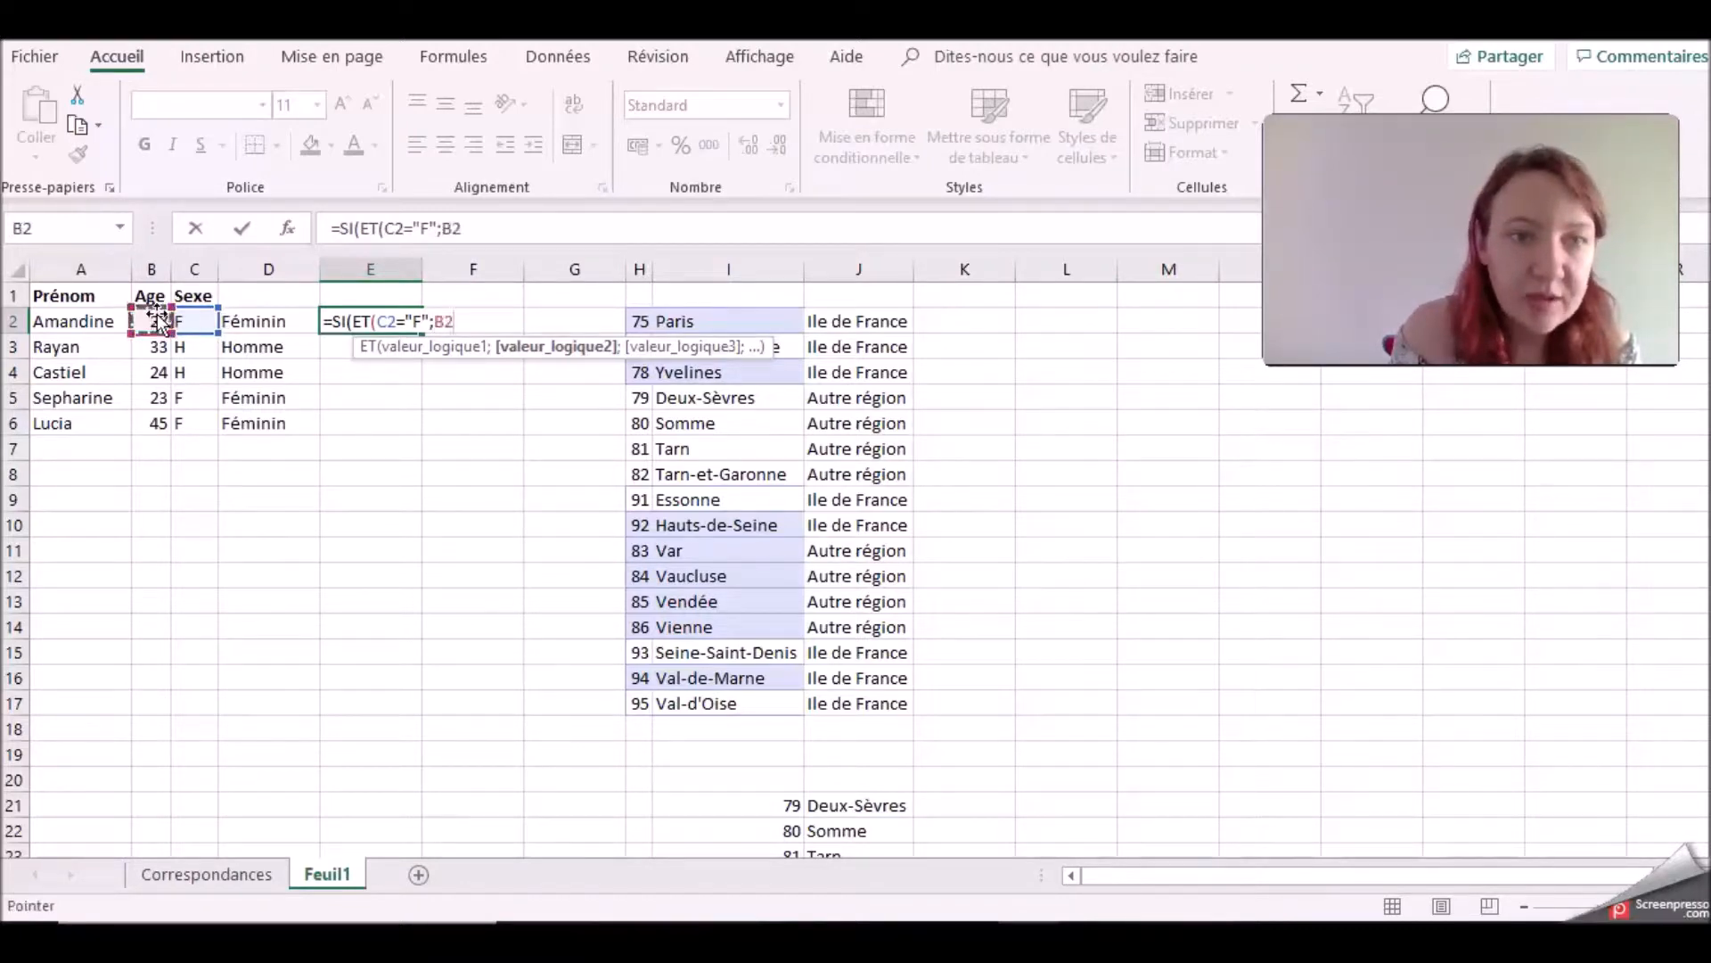
{"action": "type", "text": "<"}
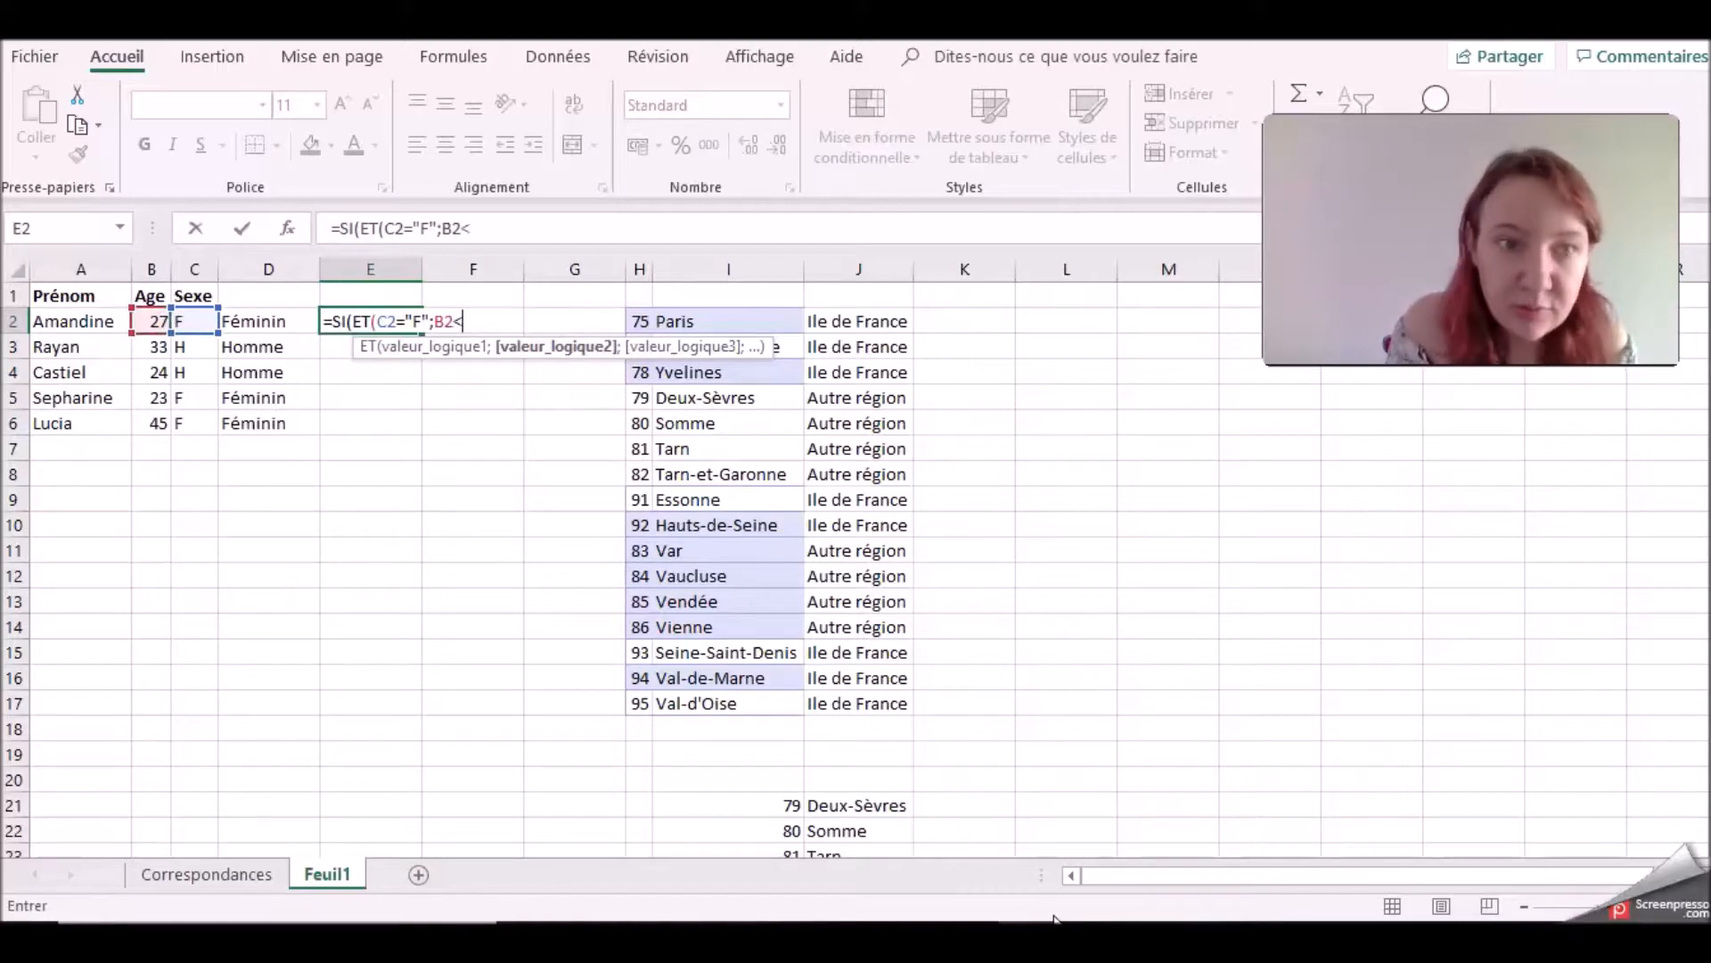
{"action": "key", "text": "BackSpace"}
{"action": "type", "text": ">"}
{"action": "left_click", "coordinate": [506, 224]}
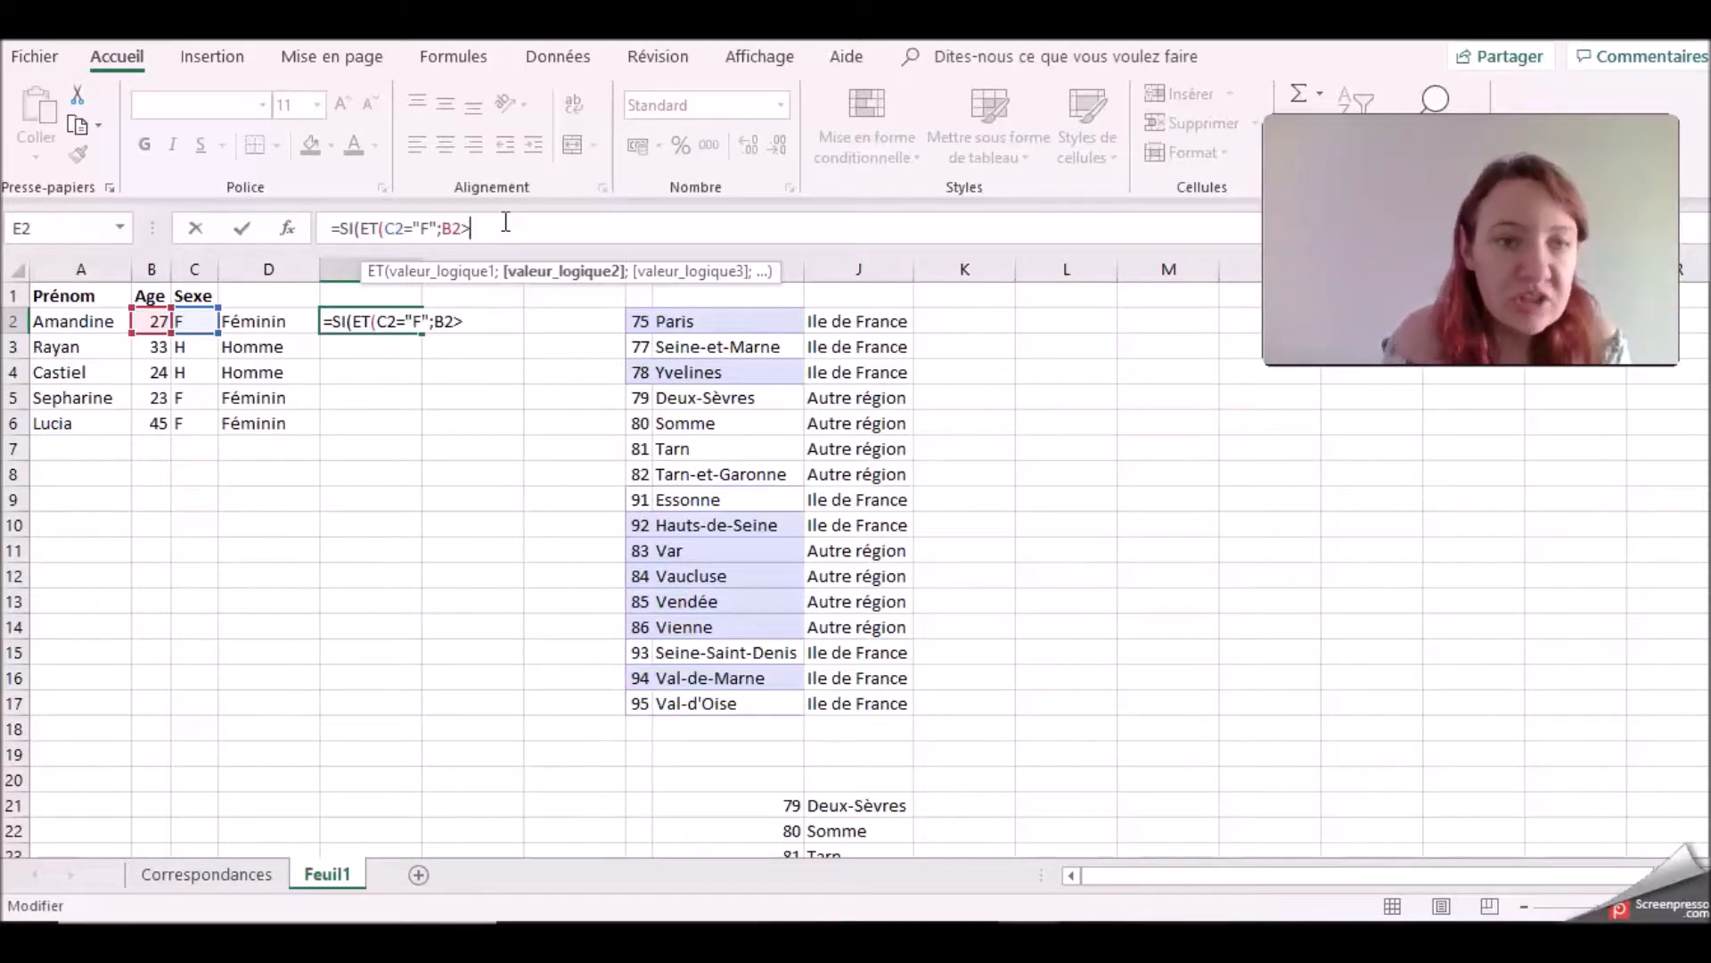
{"action": "type", "text": "5"}
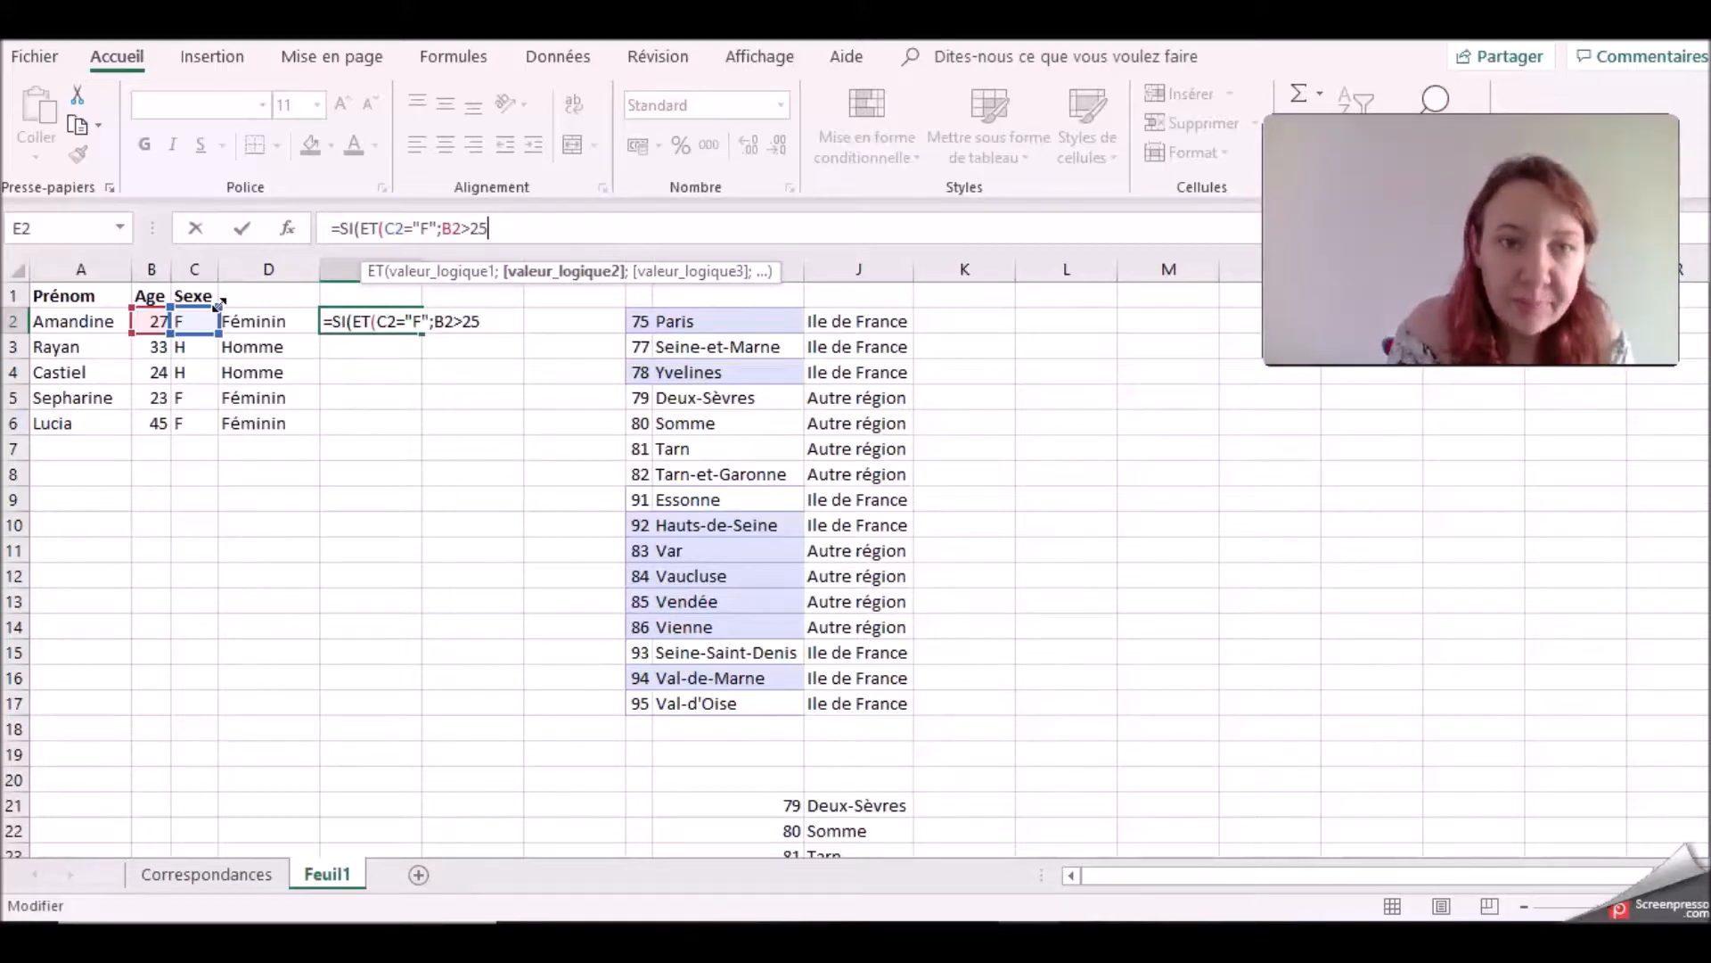
{"action": "type", "text": ")"}
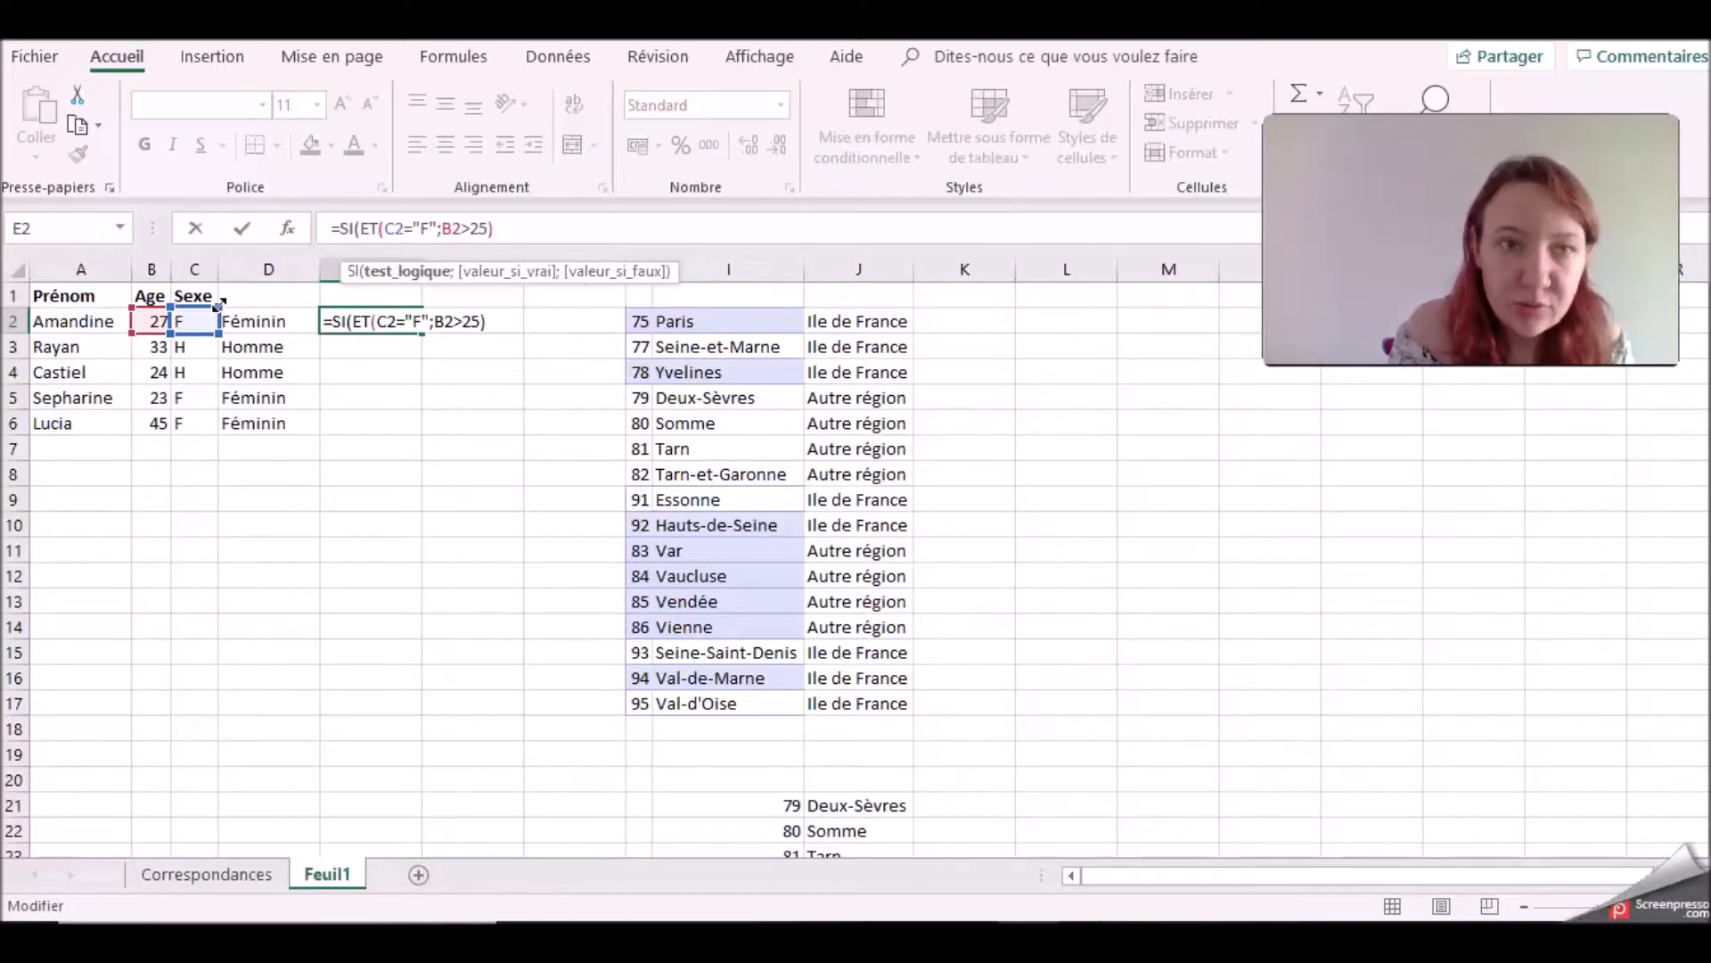
{"action": "key", "text": "BackSpace"}
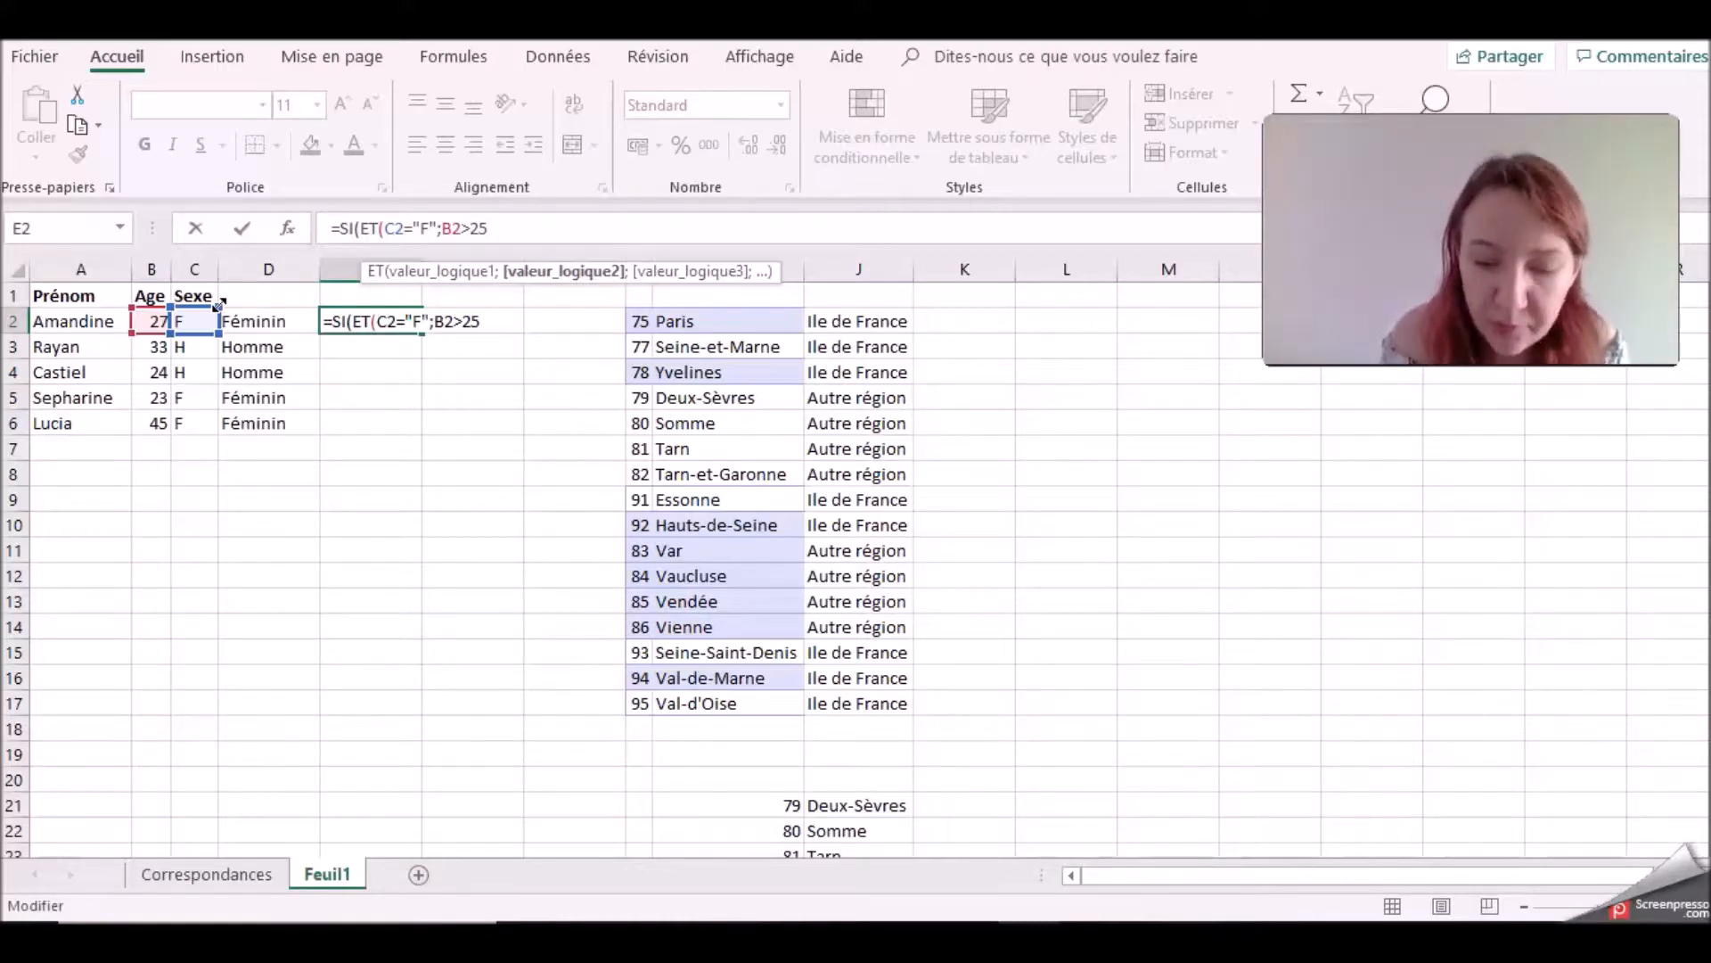
{"action": "type", "text": ")"}
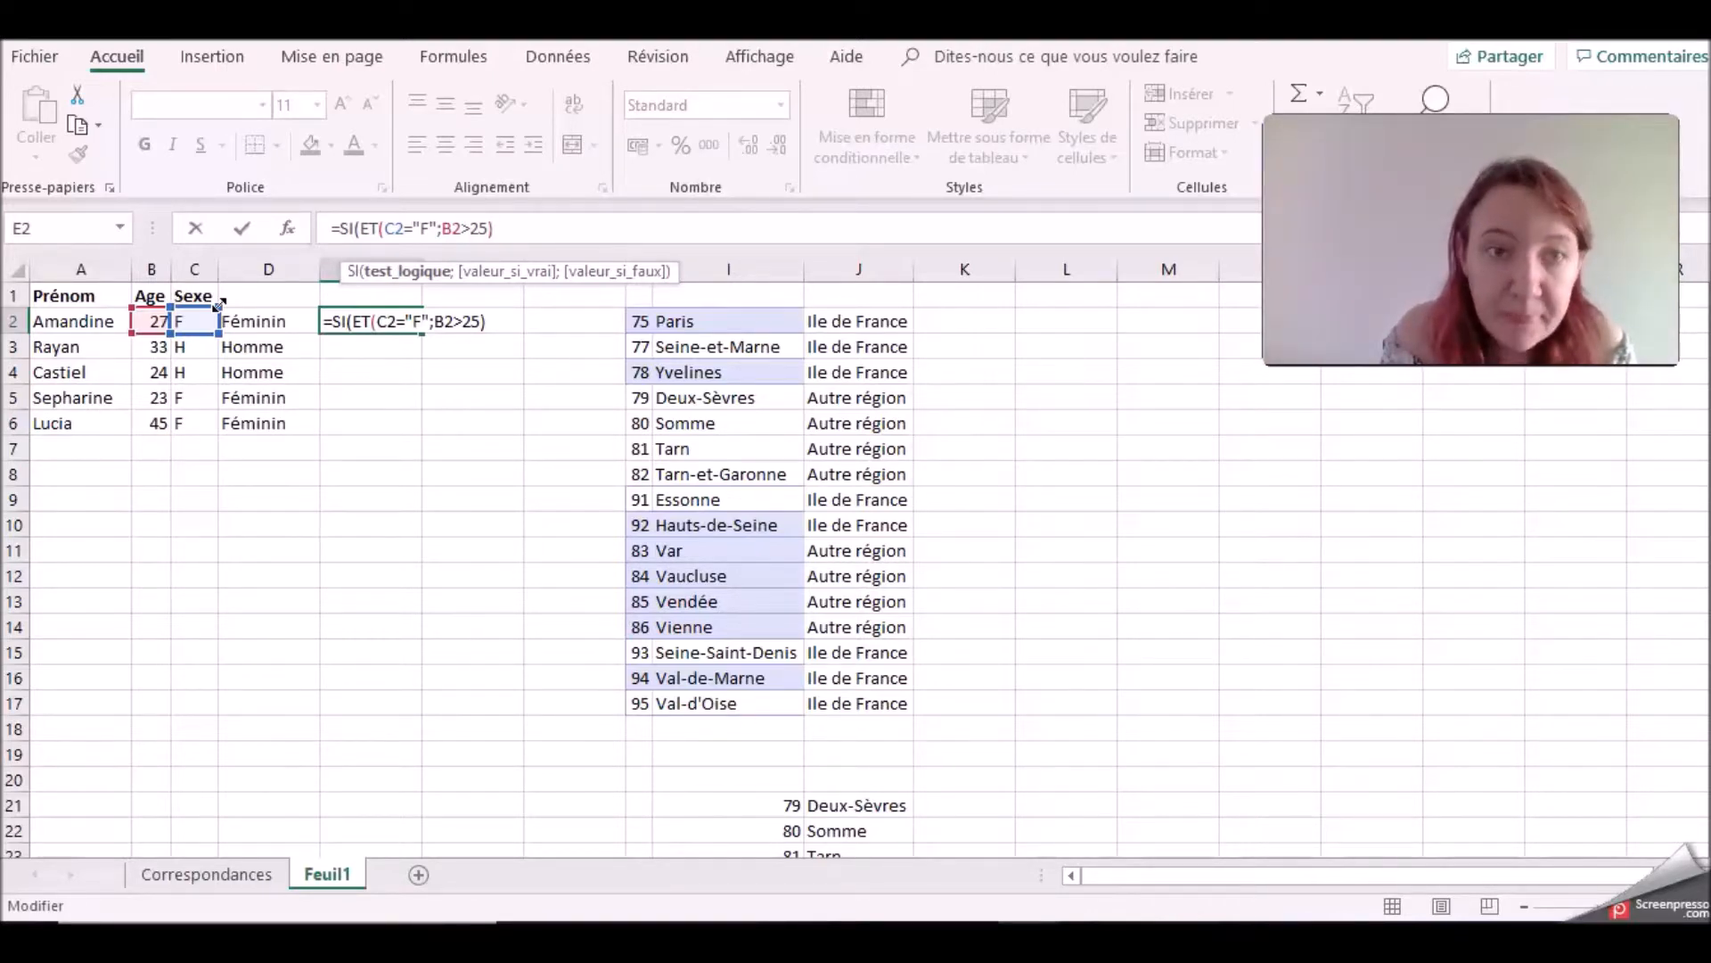
Step: Enter "Travailleuse" as the value if true and "Etudiante" as the value if false in the E2 formula
{"action": "type", "text": ";"}
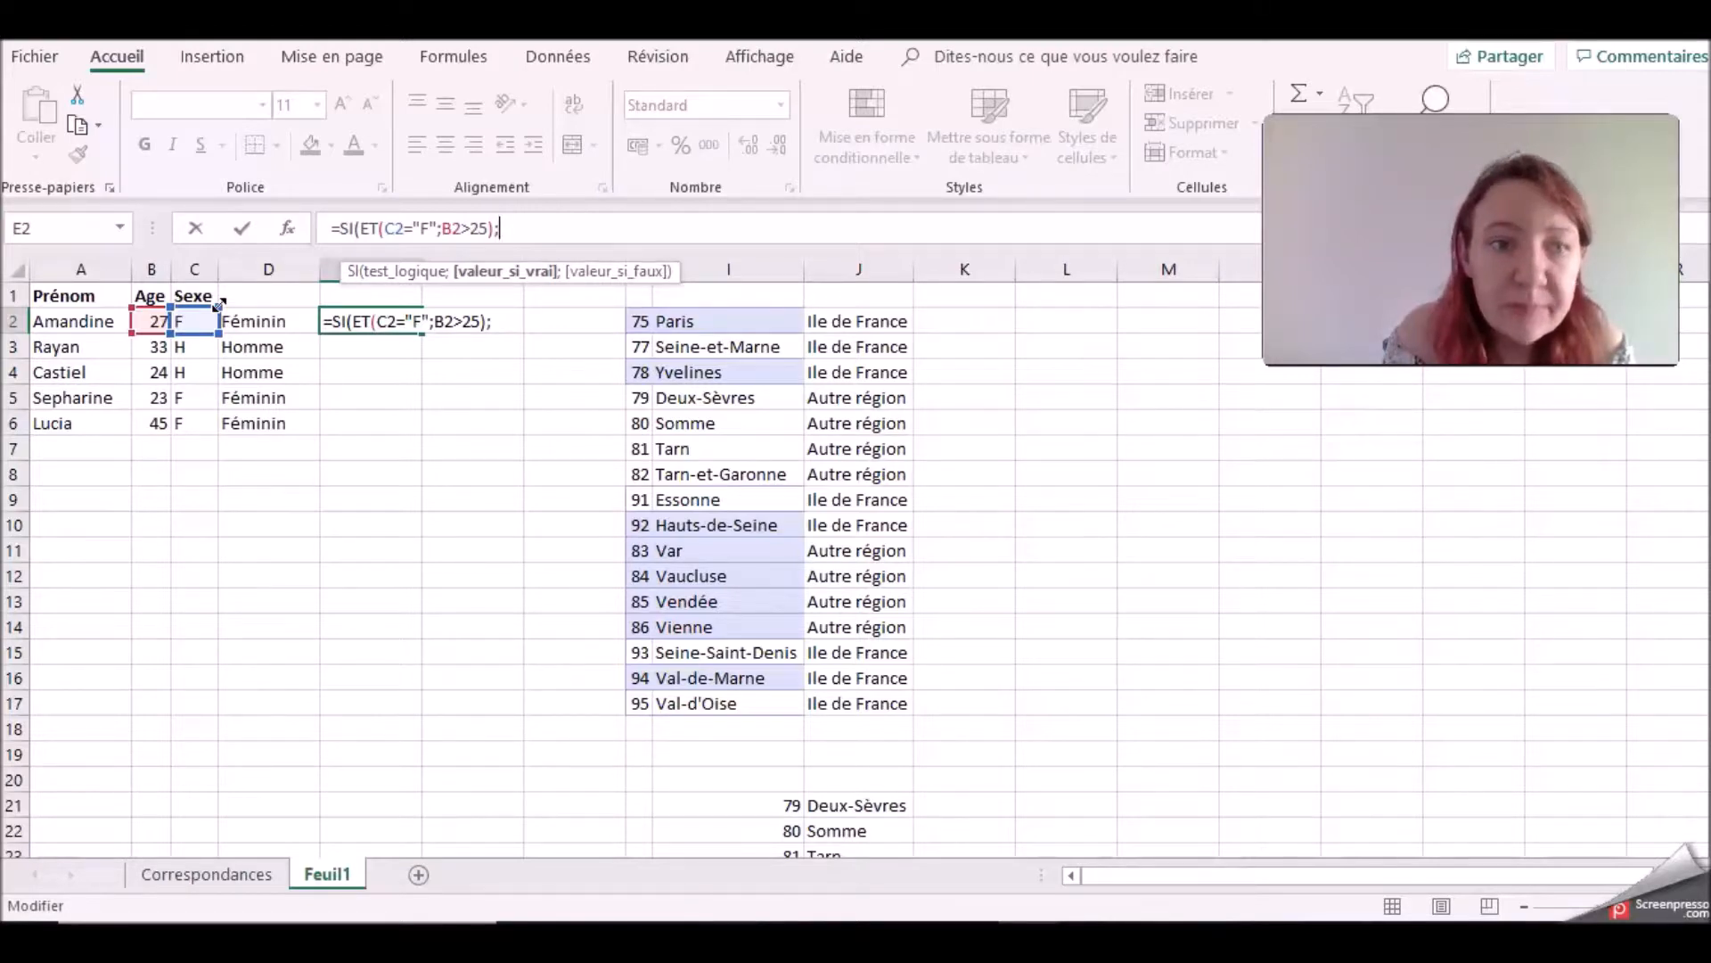
{"action": "type", "text": "\""}
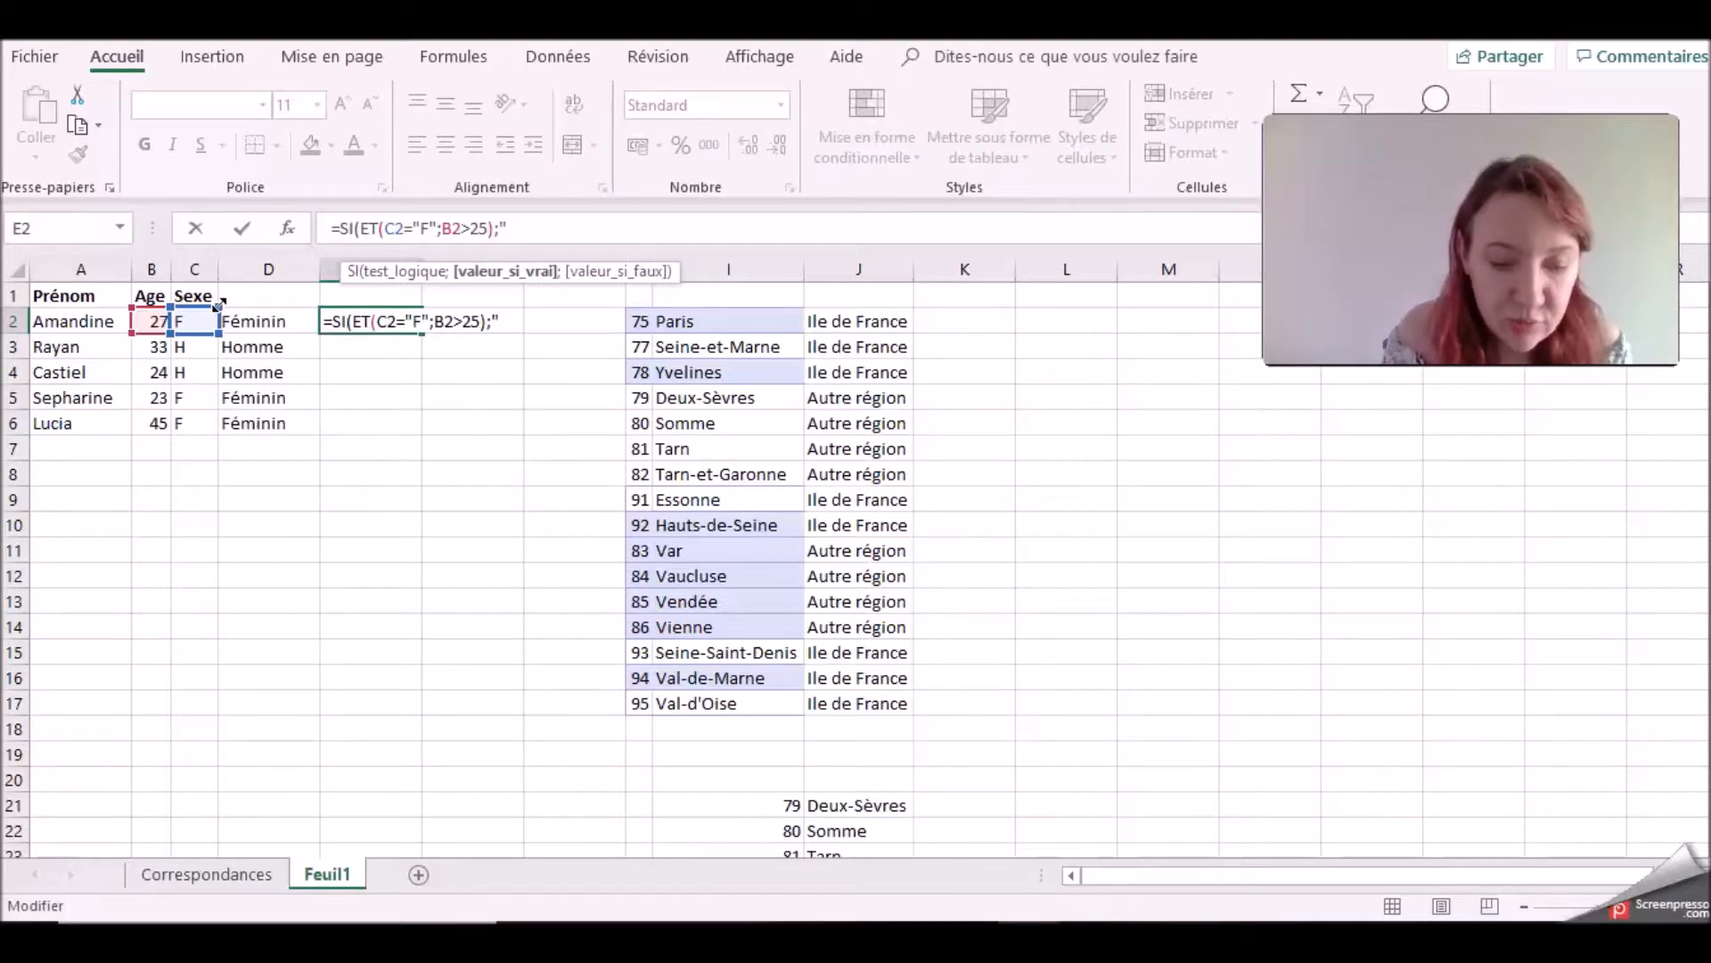
{"action": "type", "text": "Travai"}
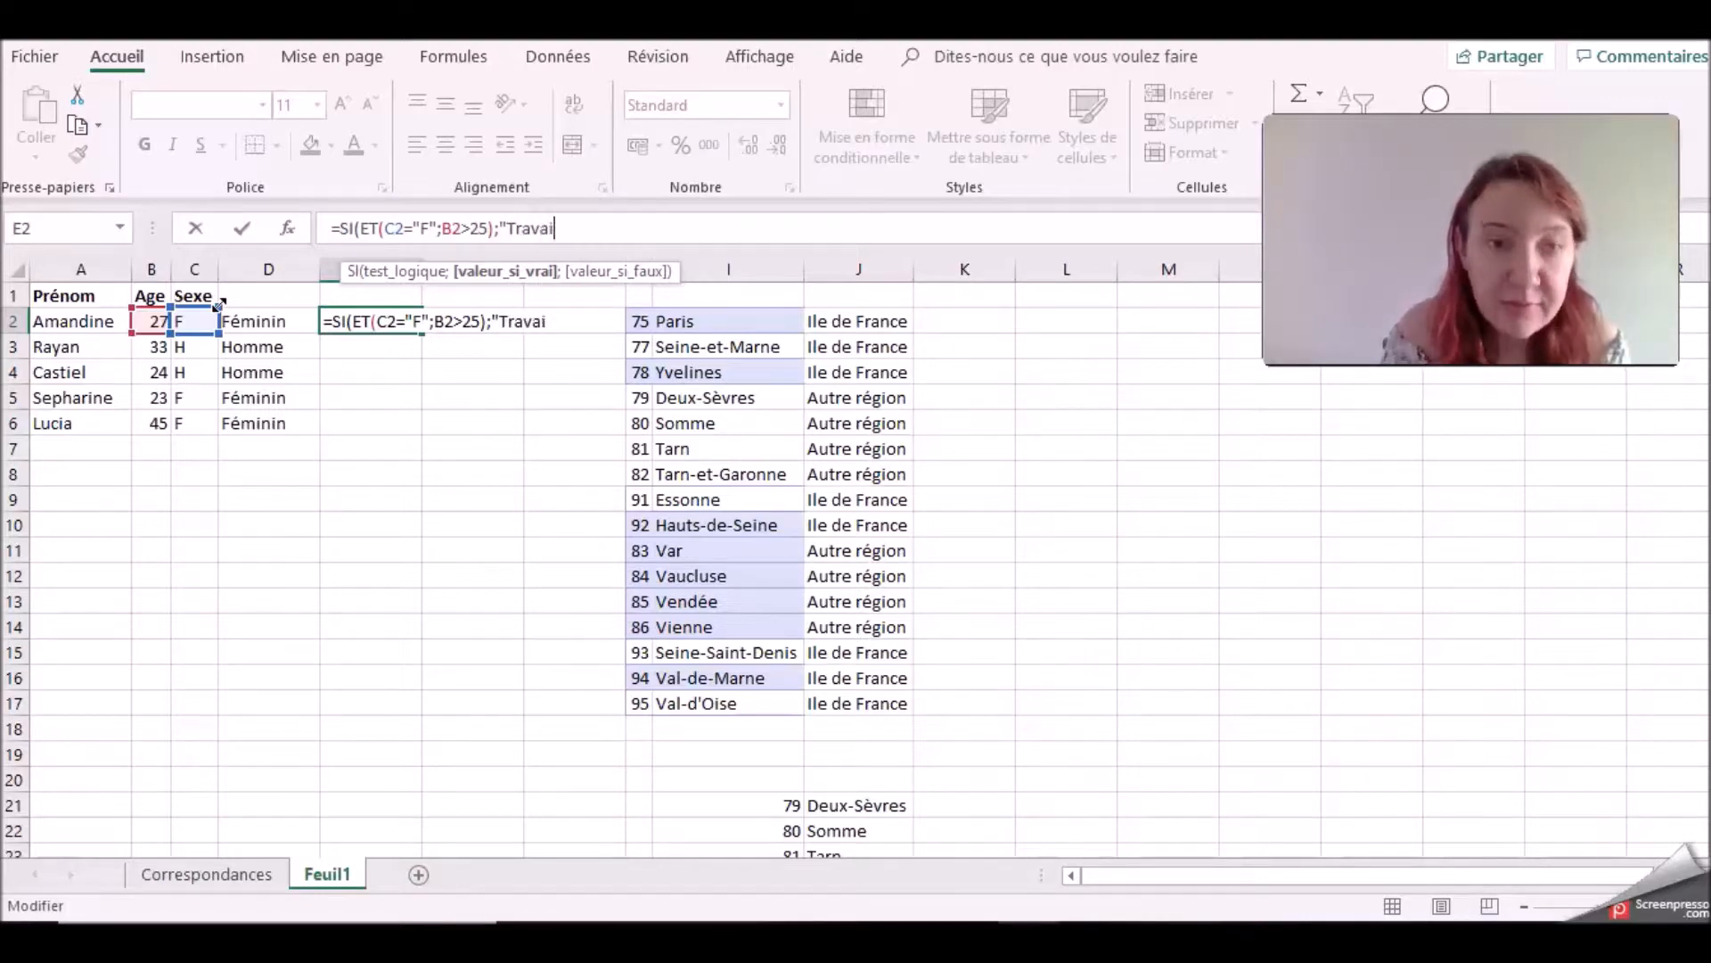
{"action": "type", "text": "lleuse"}
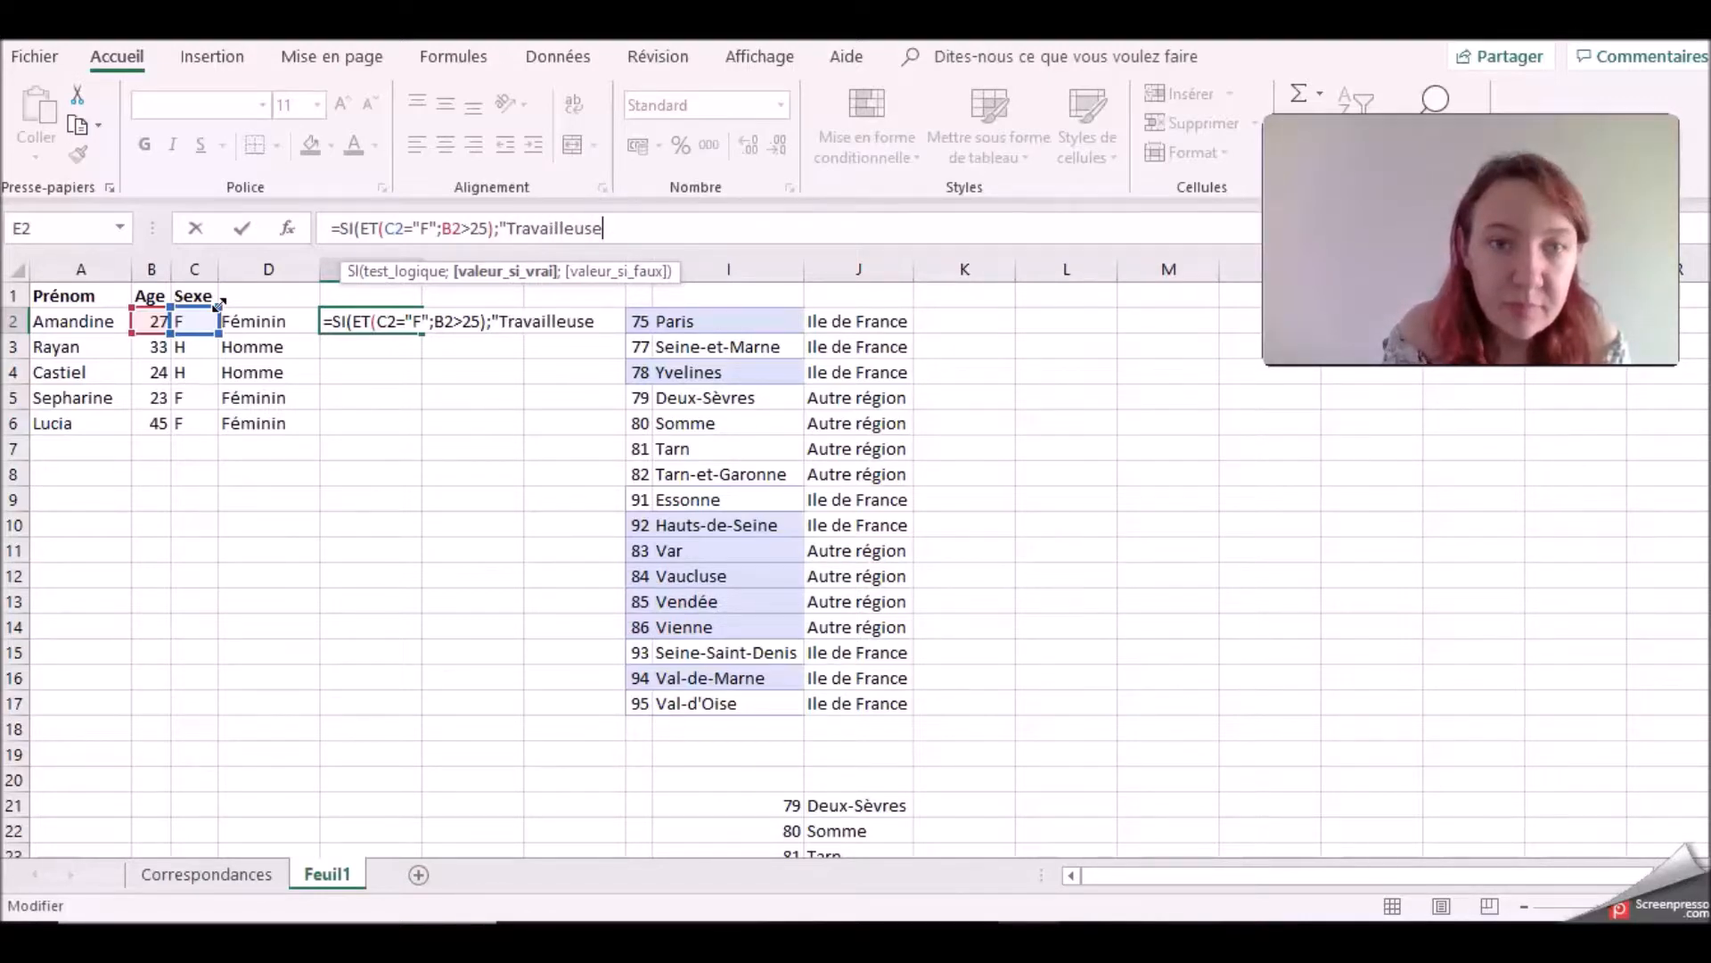
{"action": "type", "text": "\";\"S"}
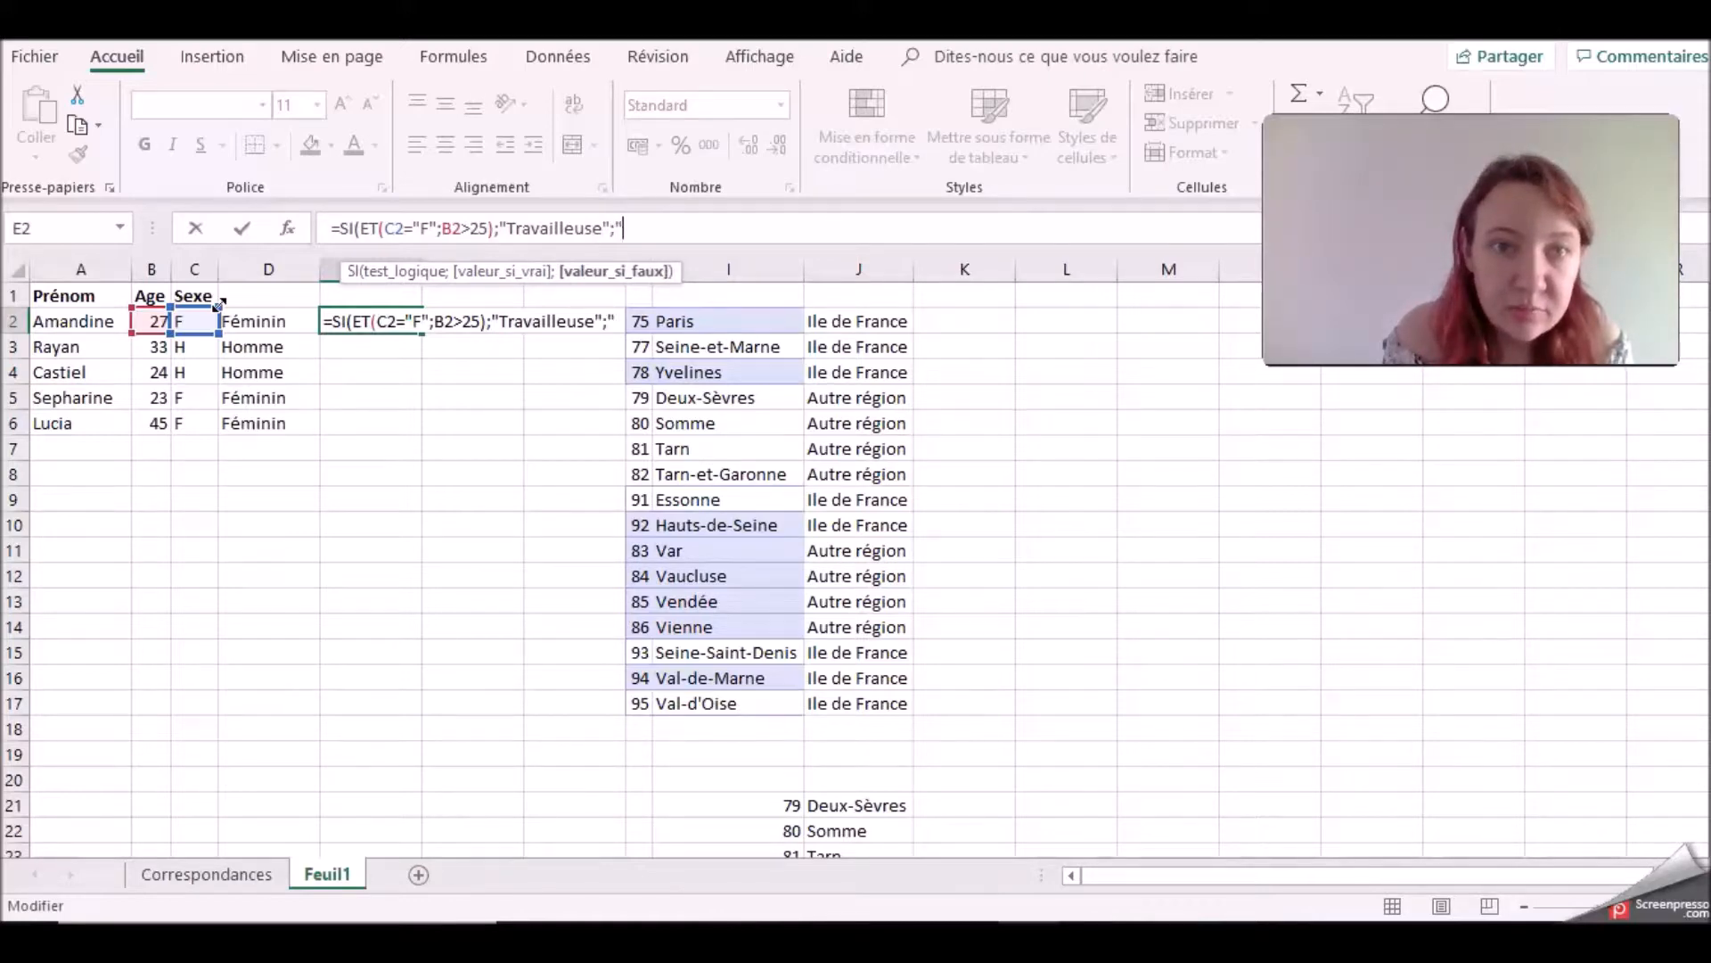
{"action": "key", "text": "BackSpace"}
{"action": "type", "text": "Etudiante\""}
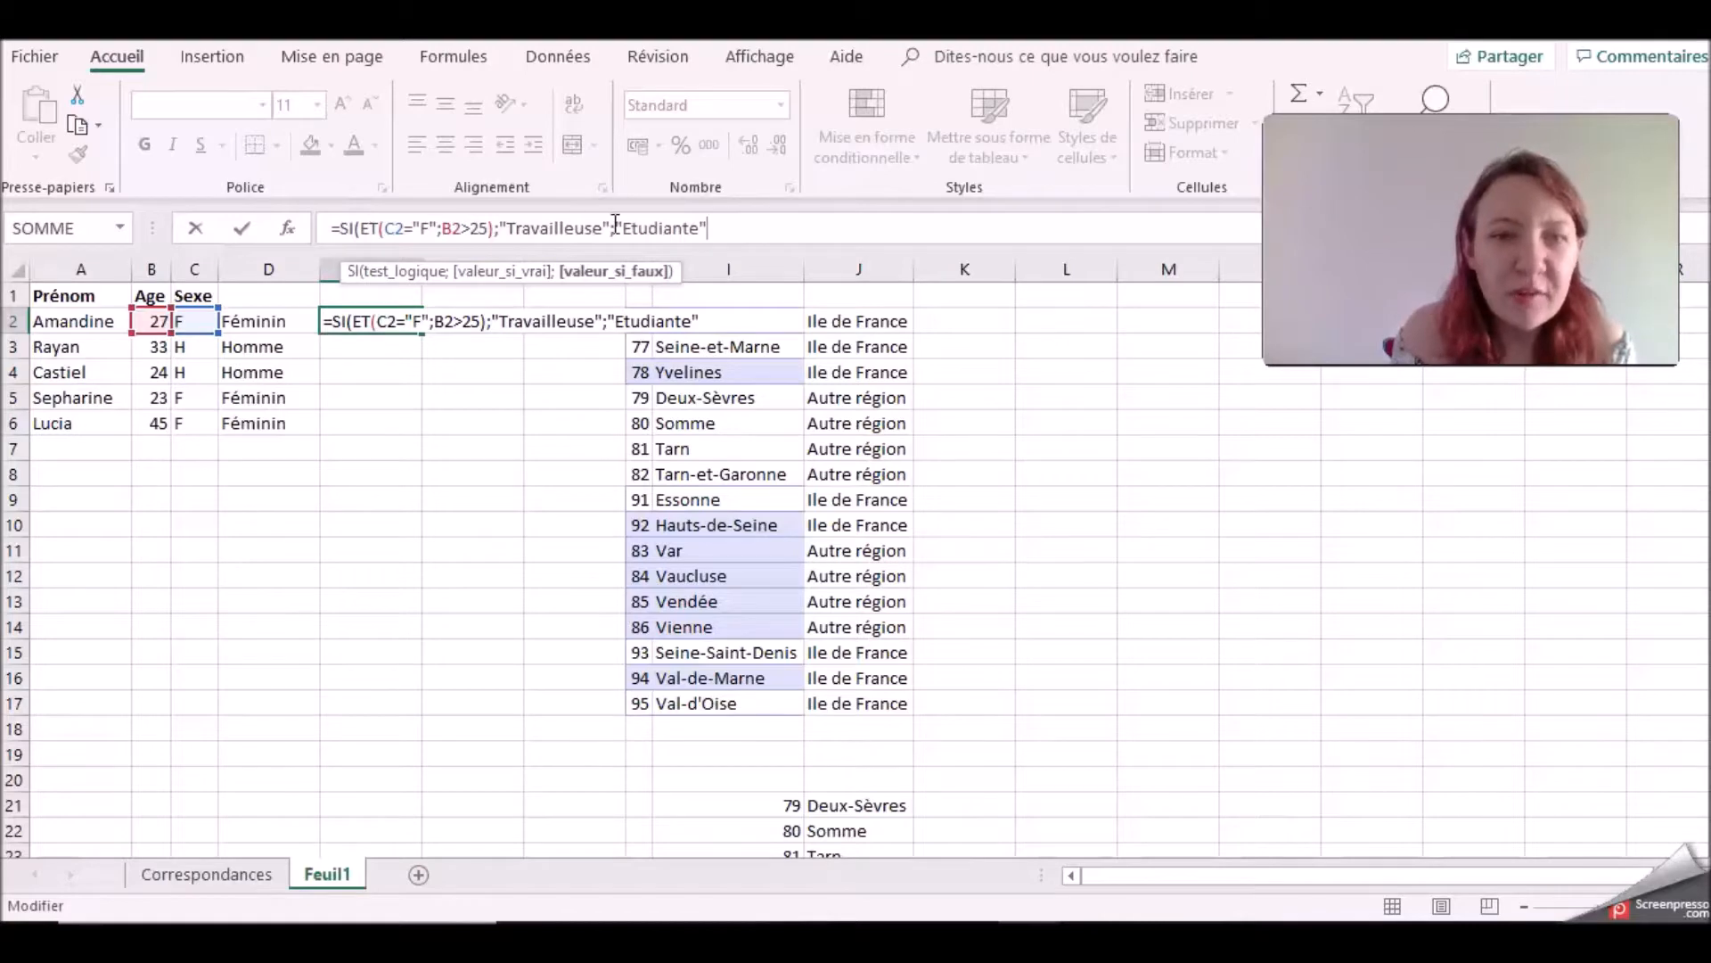
Step: Replace "Travailleuse" with "Salariée", complete the E2 formula with a closing parenthesis, and fill it down to E6
{"action": "left_click_drag", "start_coordinate": [602, 221], "coordinate": [510, 218]}
{"action": "type", "text": "Salariée"}
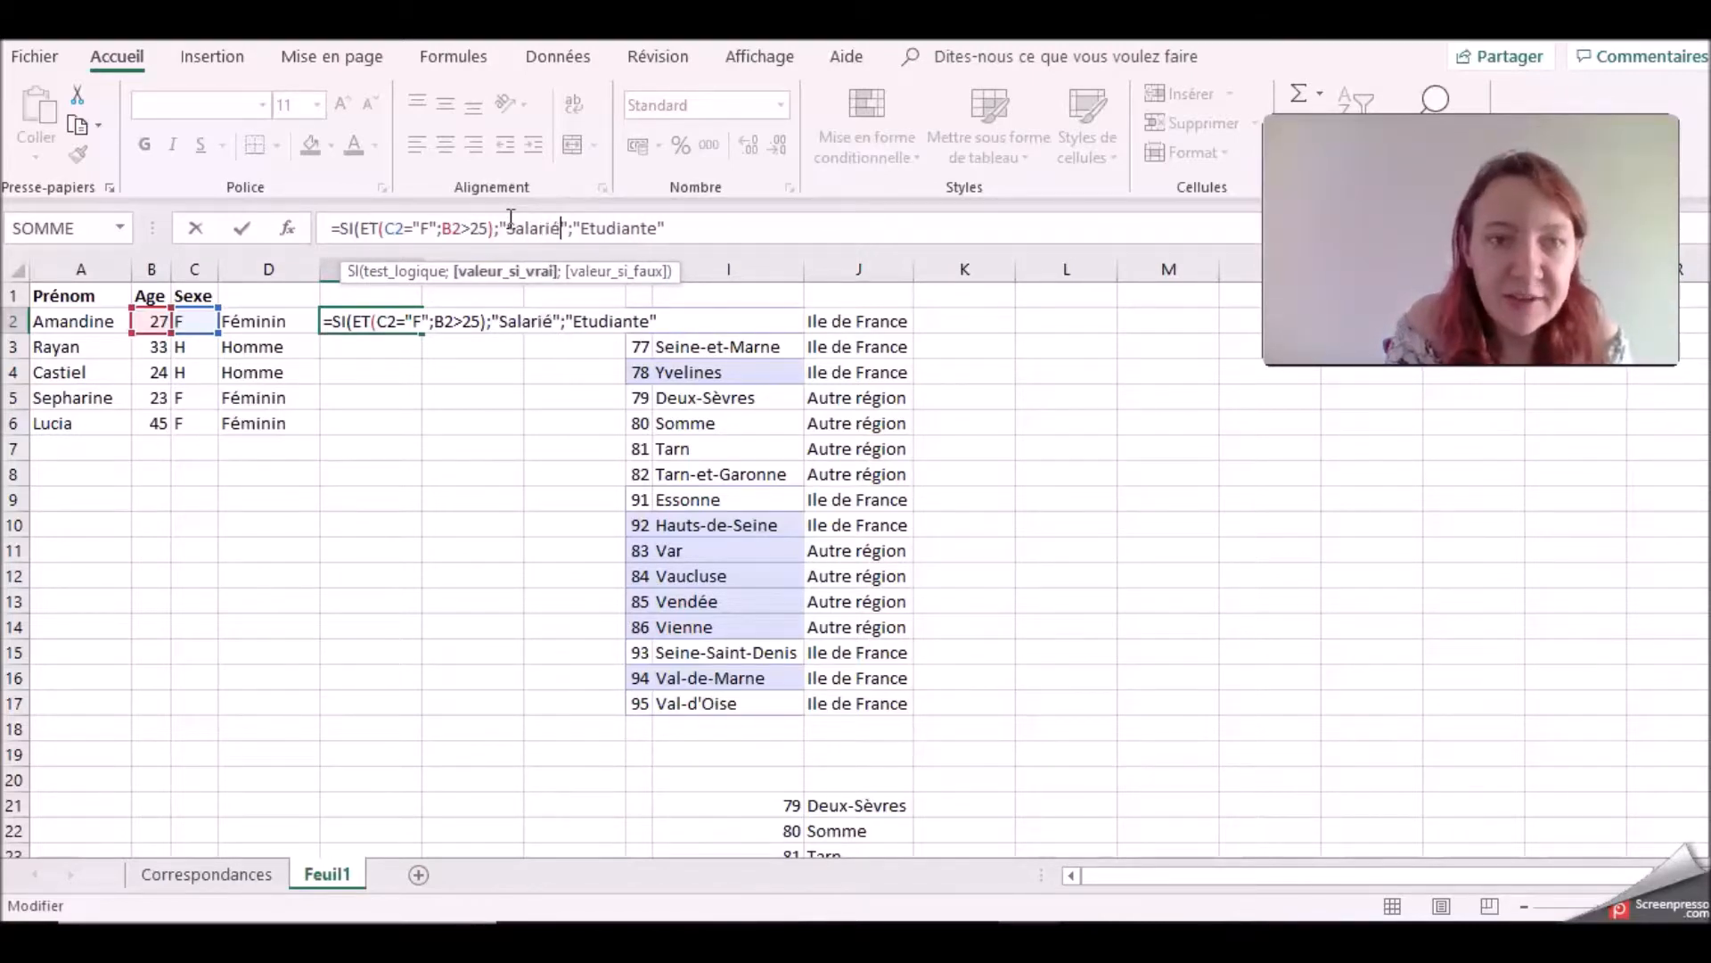
{"action": "left_click", "coordinate": [747, 227]}
{"action": "type", "text": ")"}
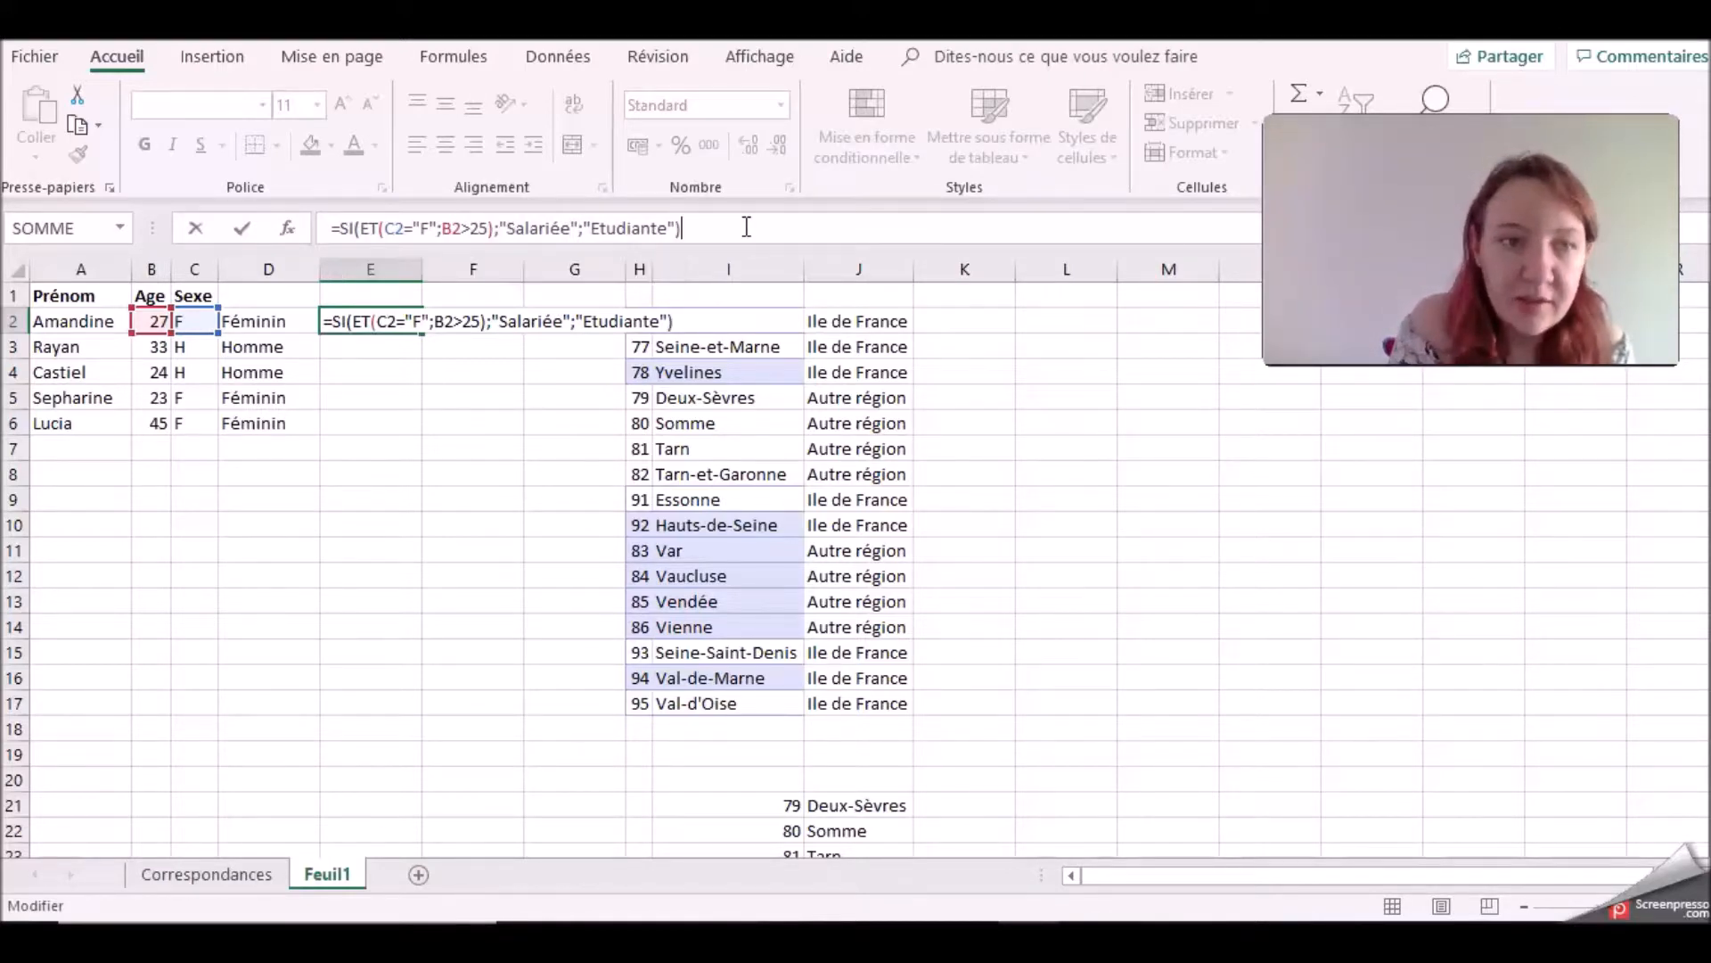
{"action": "key", "text": "Return"}
{"action": "left_click", "coordinate": [395, 316]}
{"action": "left_click_drag", "start_coordinate": [423, 332], "coordinate": [421, 433]}
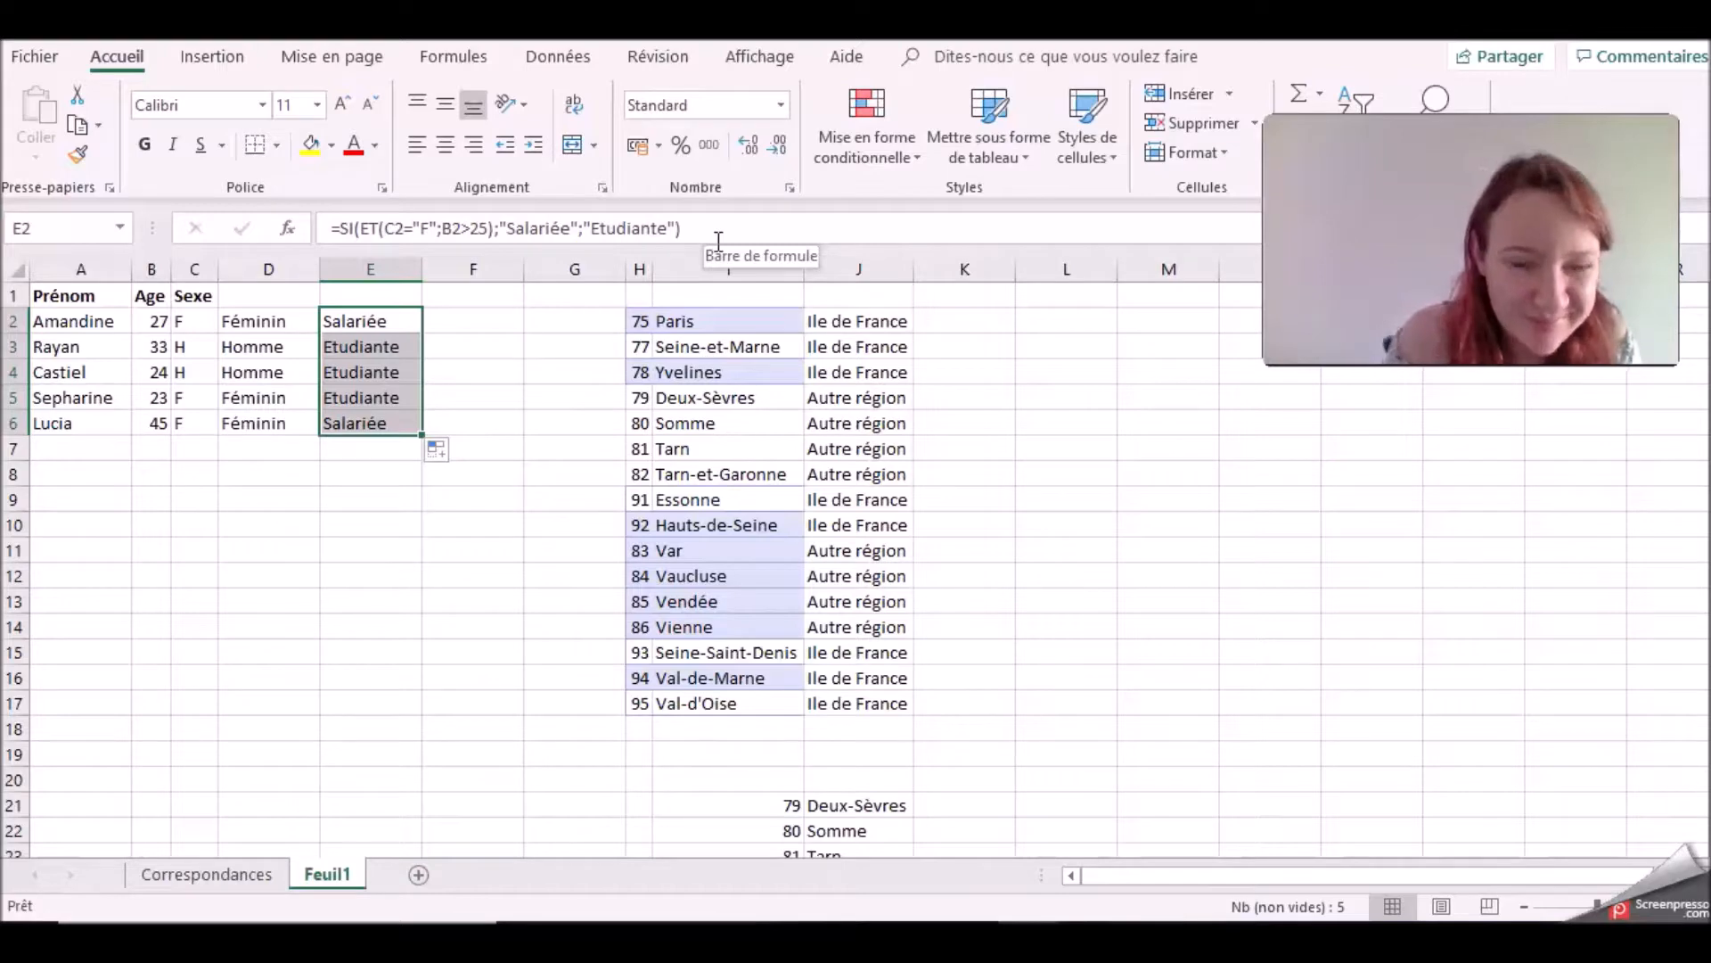
Step: In the E2 formula, replace the "Etudiante" value if false and its closing parenthesis with the start of a nested SI function
{"action": "left_click_drag", "start_coordinate": [719, 241], "coordinate": [584, 230]}
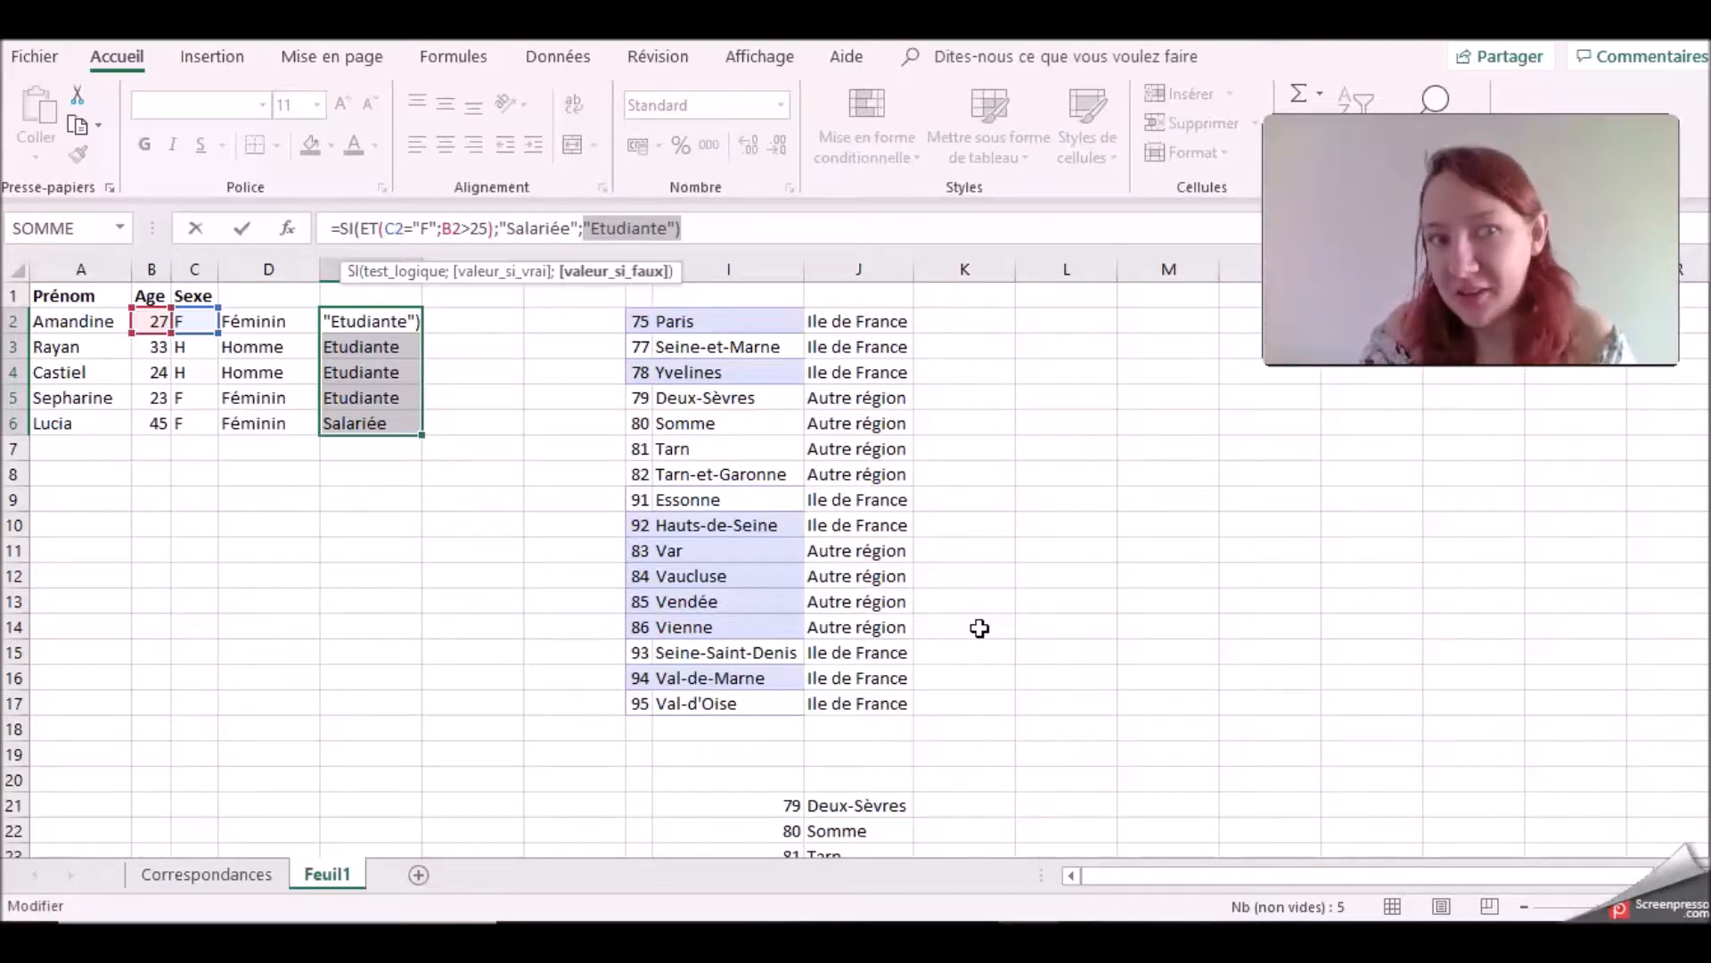
{"action": "key", "text": "BackSpace"}
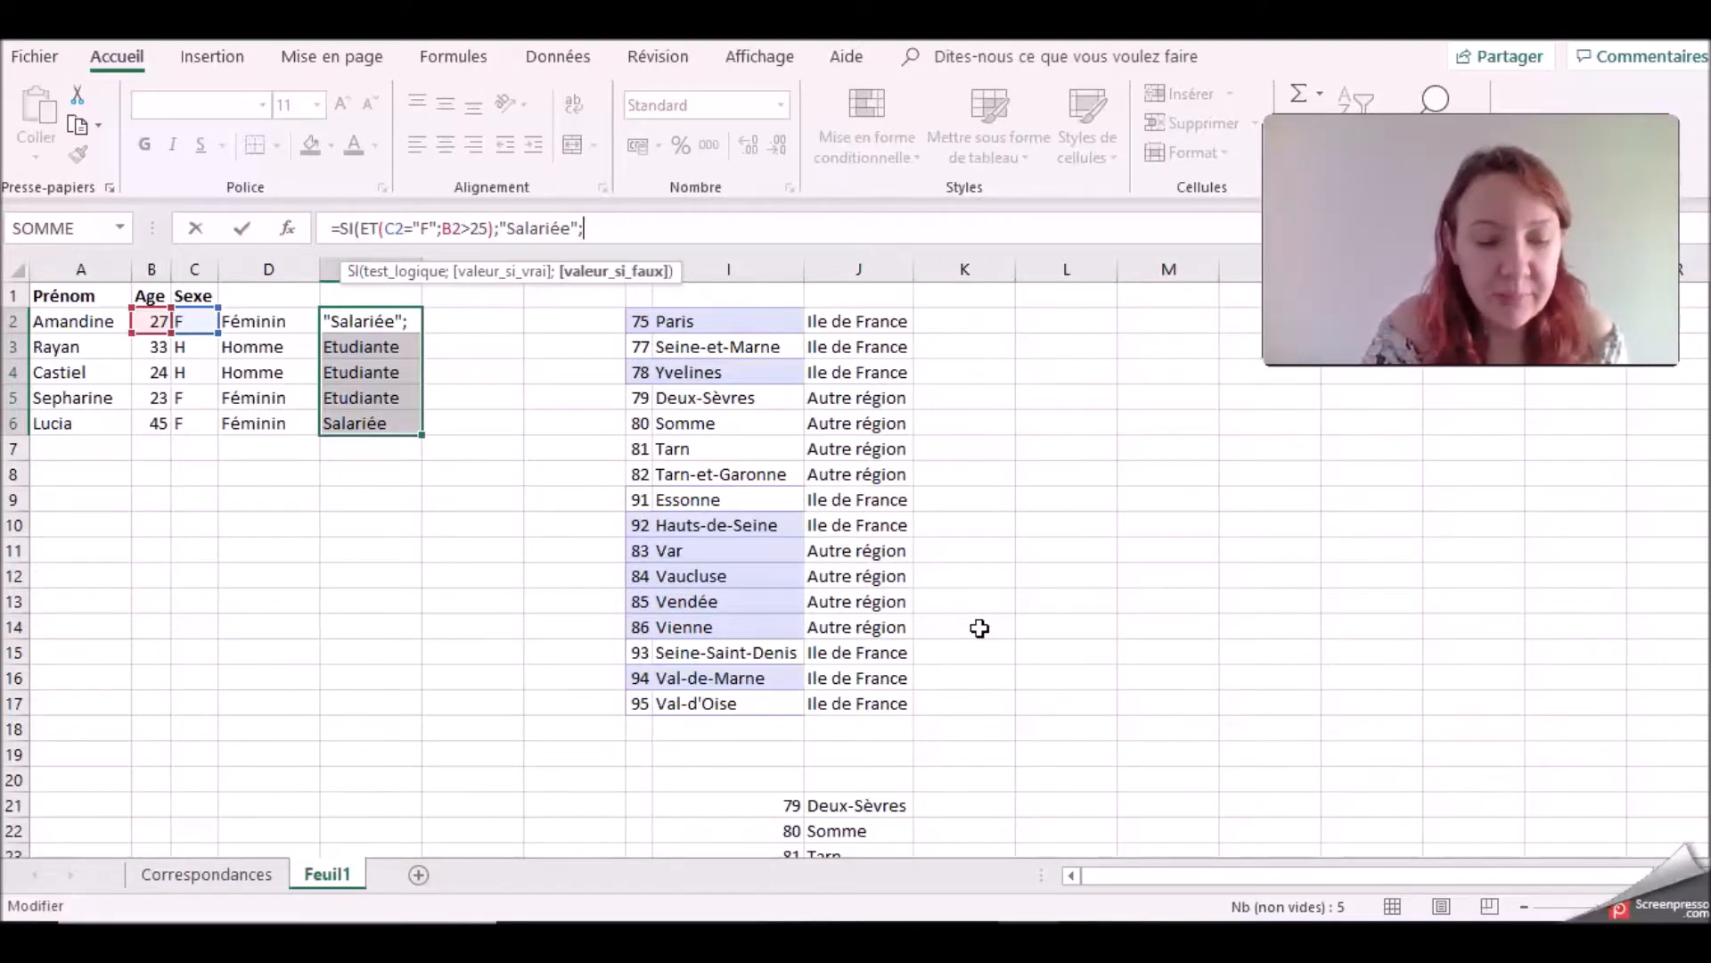
{"action": "type", "text": "SI("}
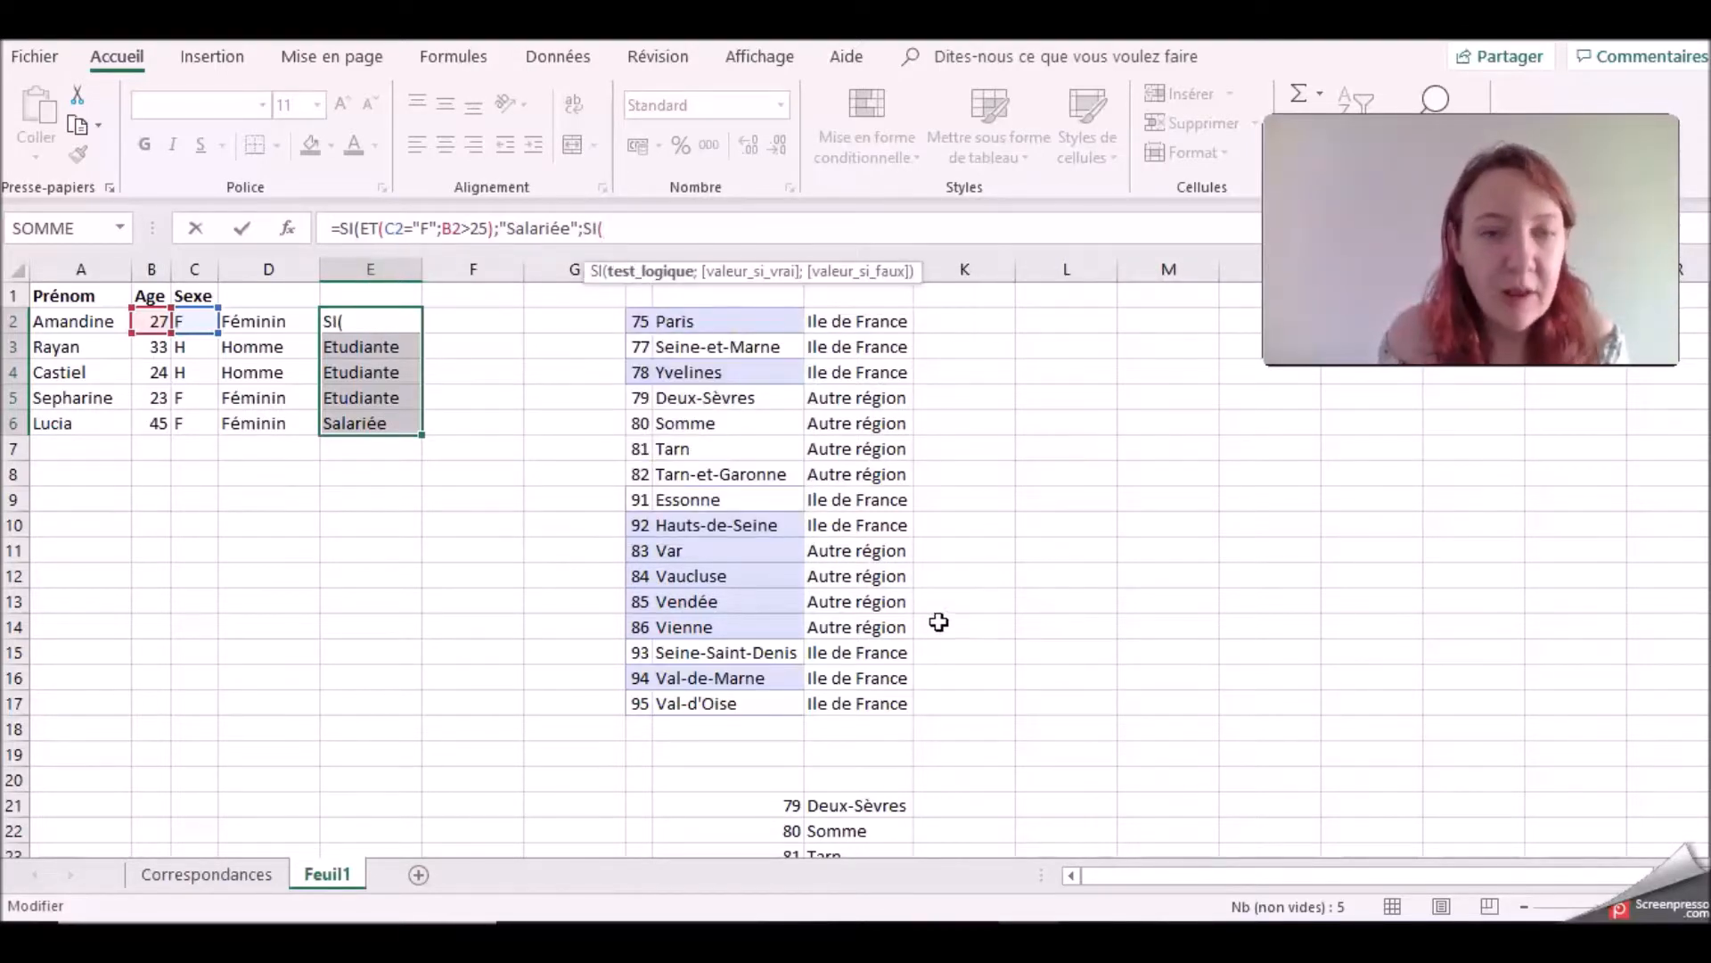
Step: Copy the ET test on C2="F" and B2>25 into the nested SI and remove the duplicate opening parenthesis
{"action": "left_click_drag", "start_coordinate": [489, 228], "coordinate": [354, 224]}
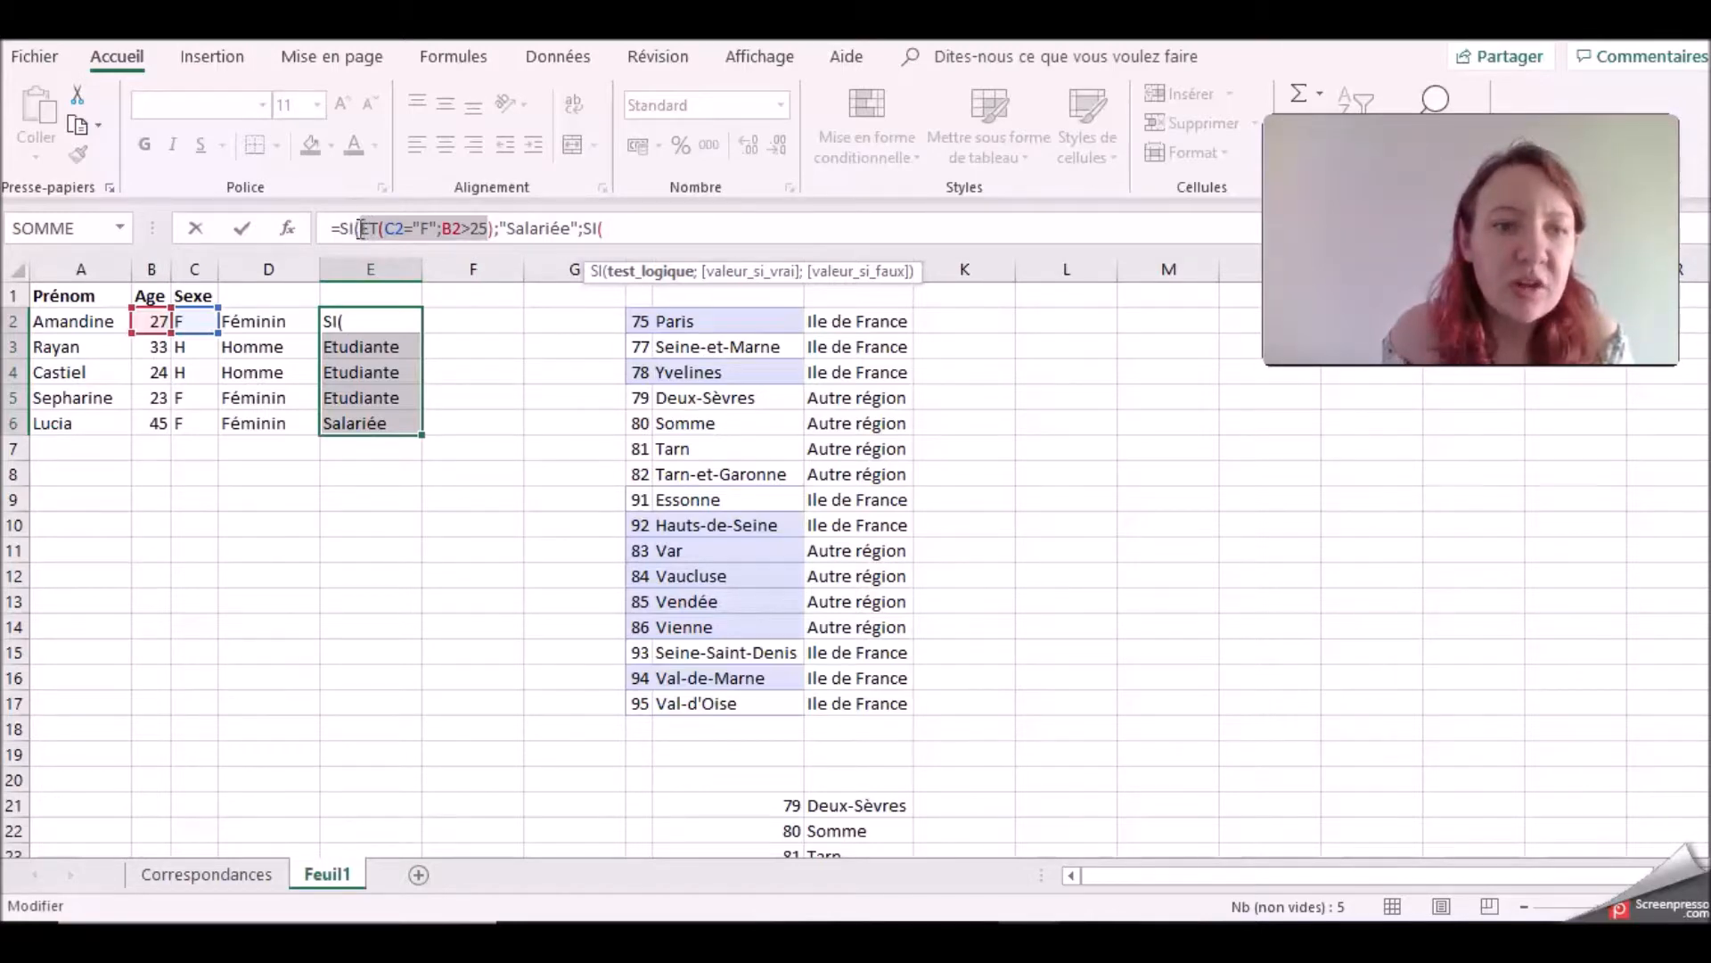
{"action": "right_click", "coordinate": [359, 229]}
{"action": "left_click", "coordinate": [401, 275]}
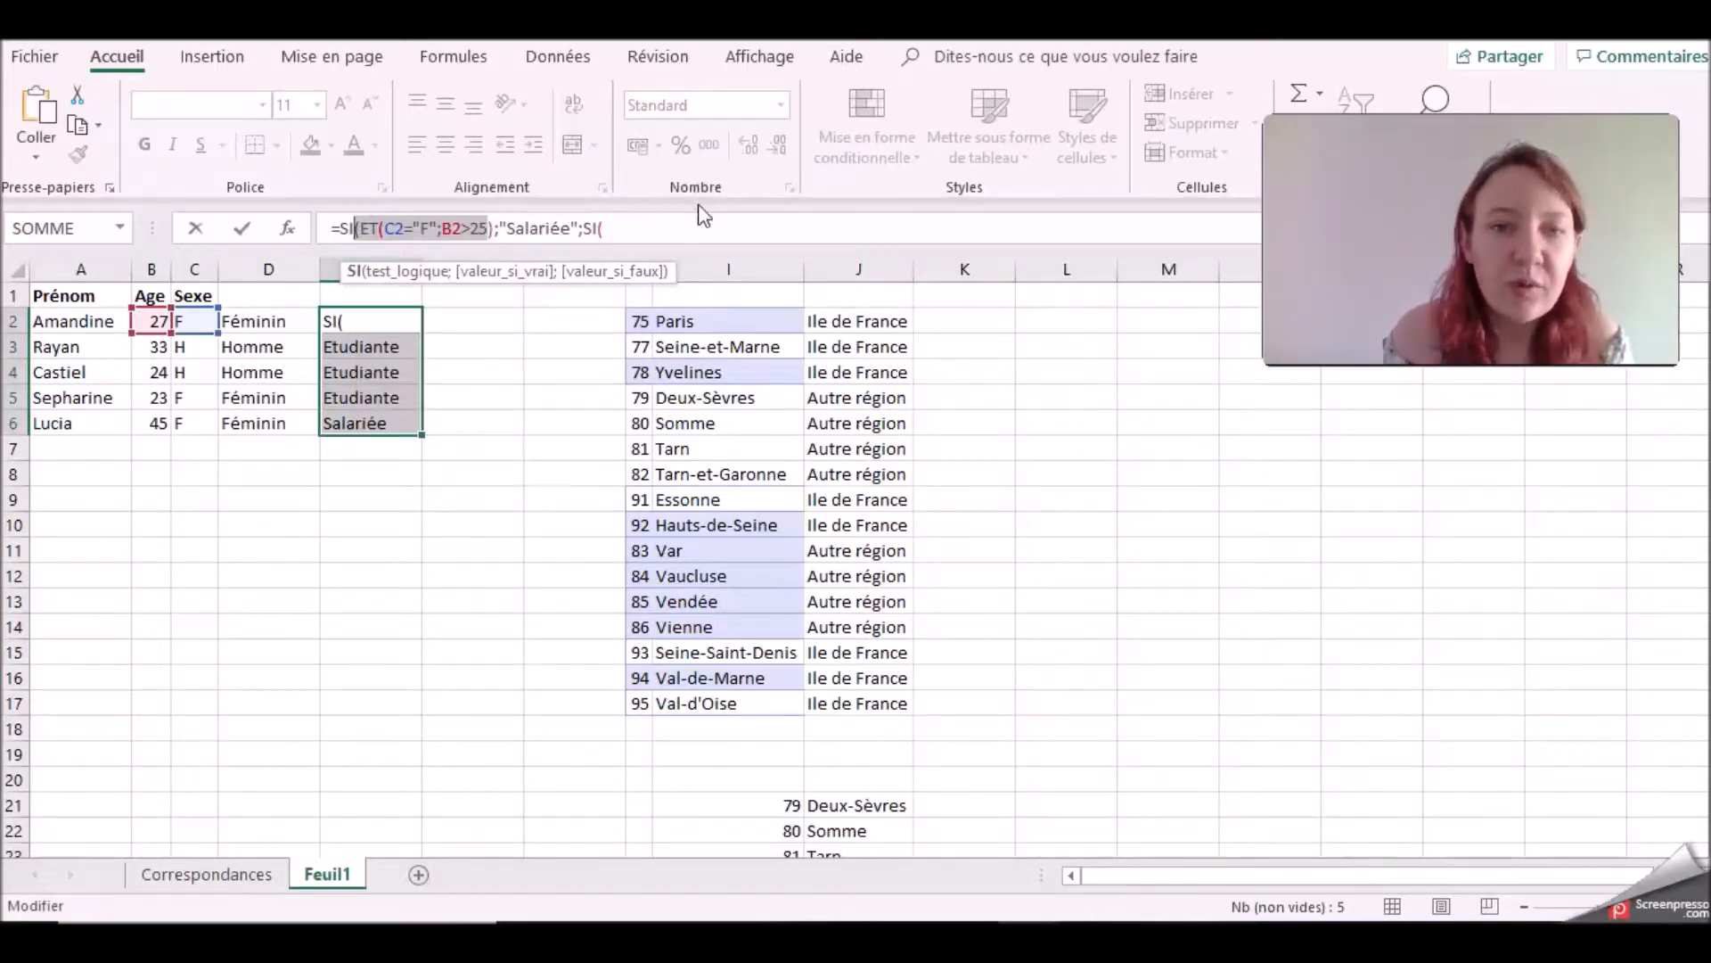
{"action": "left_click", "coordinate": [688, 230]}
{"action": "key", "text": "ctrl+v"}
{"action": "left_click", "coordinate": [606, 232]}
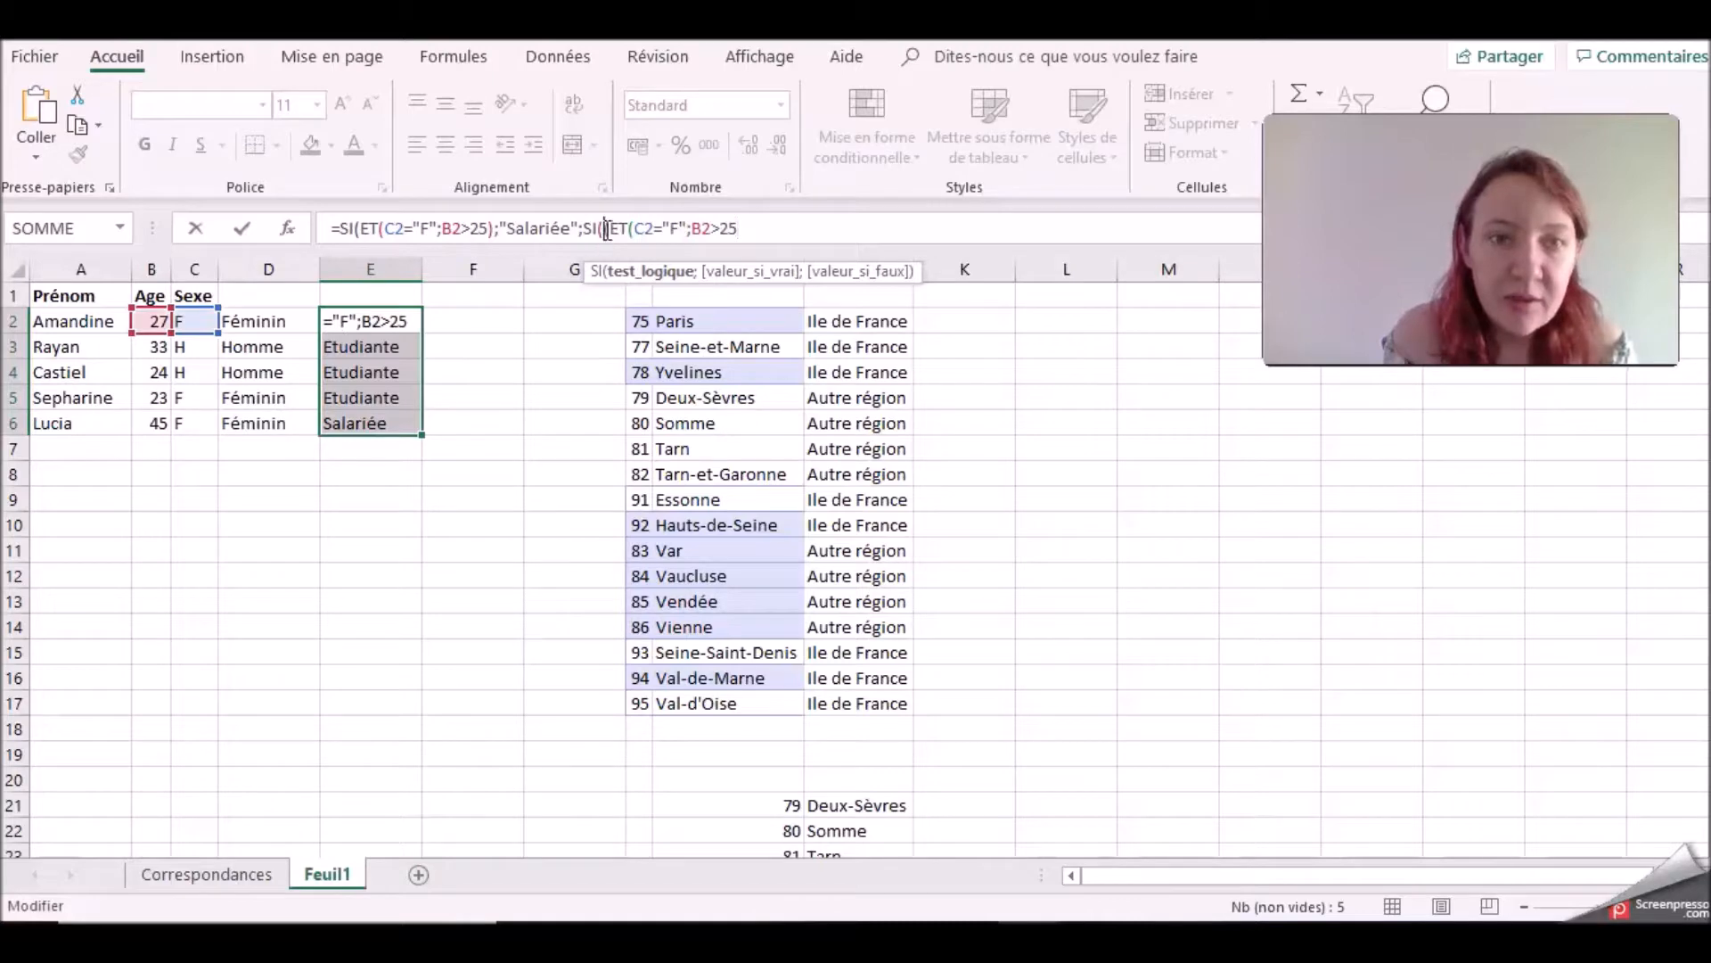
{"action": "key", "text": "BackSpace"}
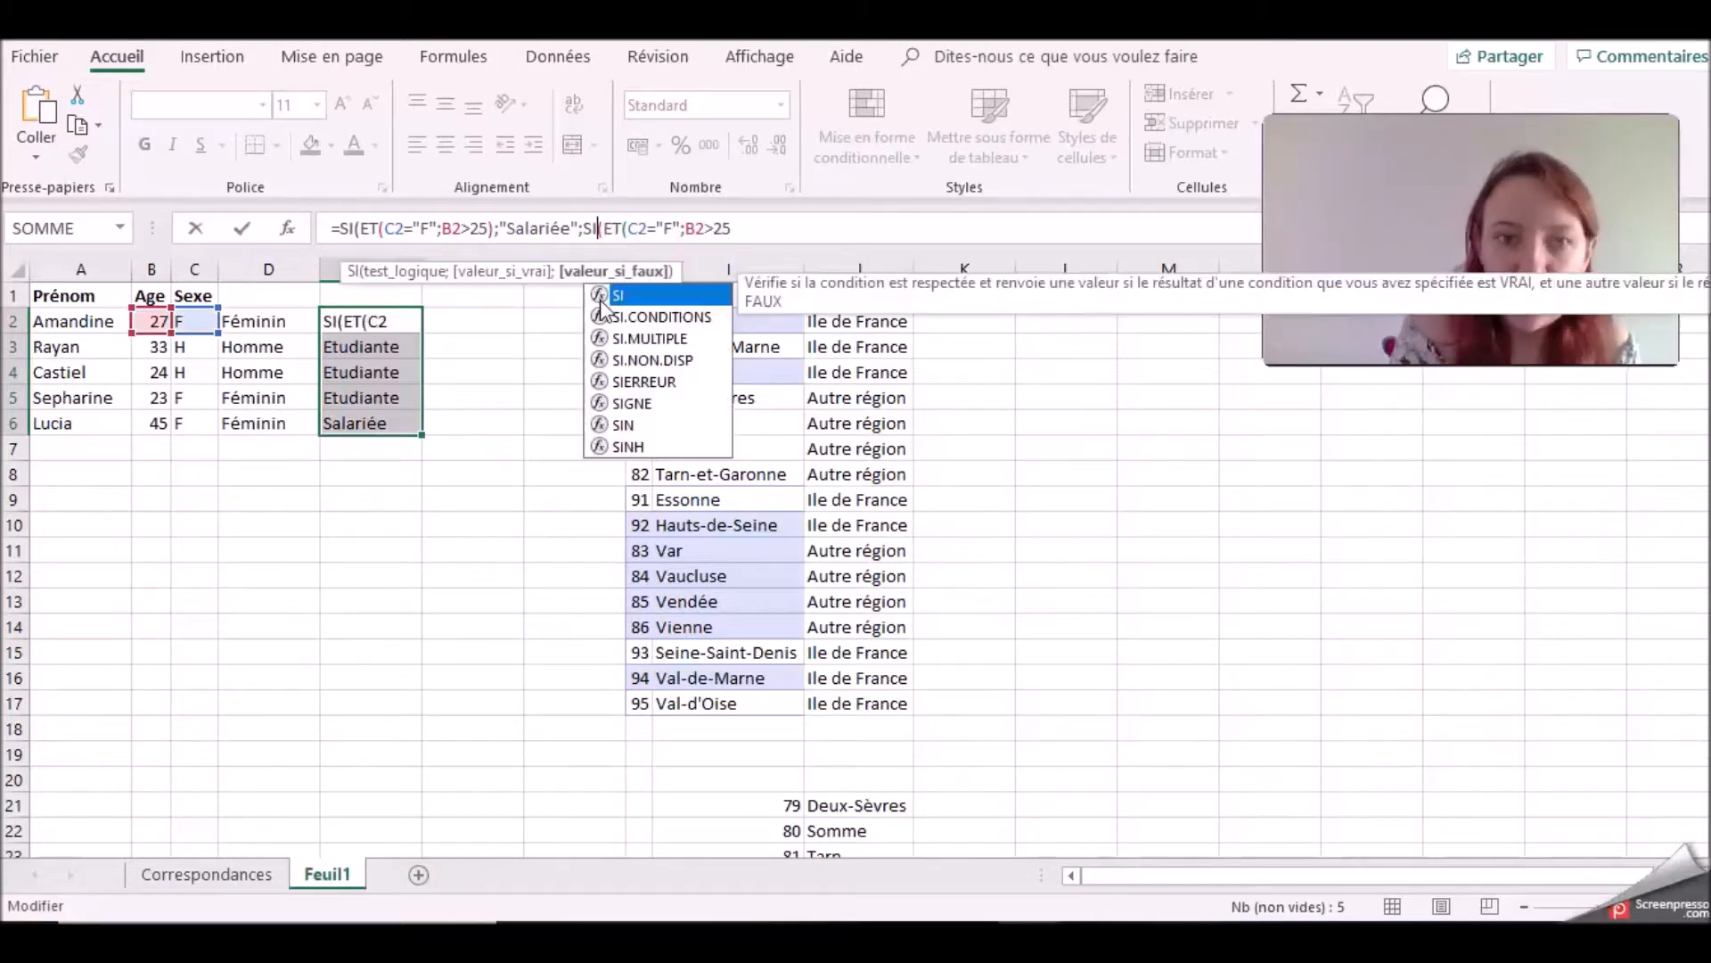
Step: Change the nested ET test's sex condition to C2="H" and close the test with a parenthesis and semicolon
{"action": "left_click", "coordinate": [674, 230]}
{"action": "key", "text": "BackSpace"}
{"action": "type", "text": "H"}
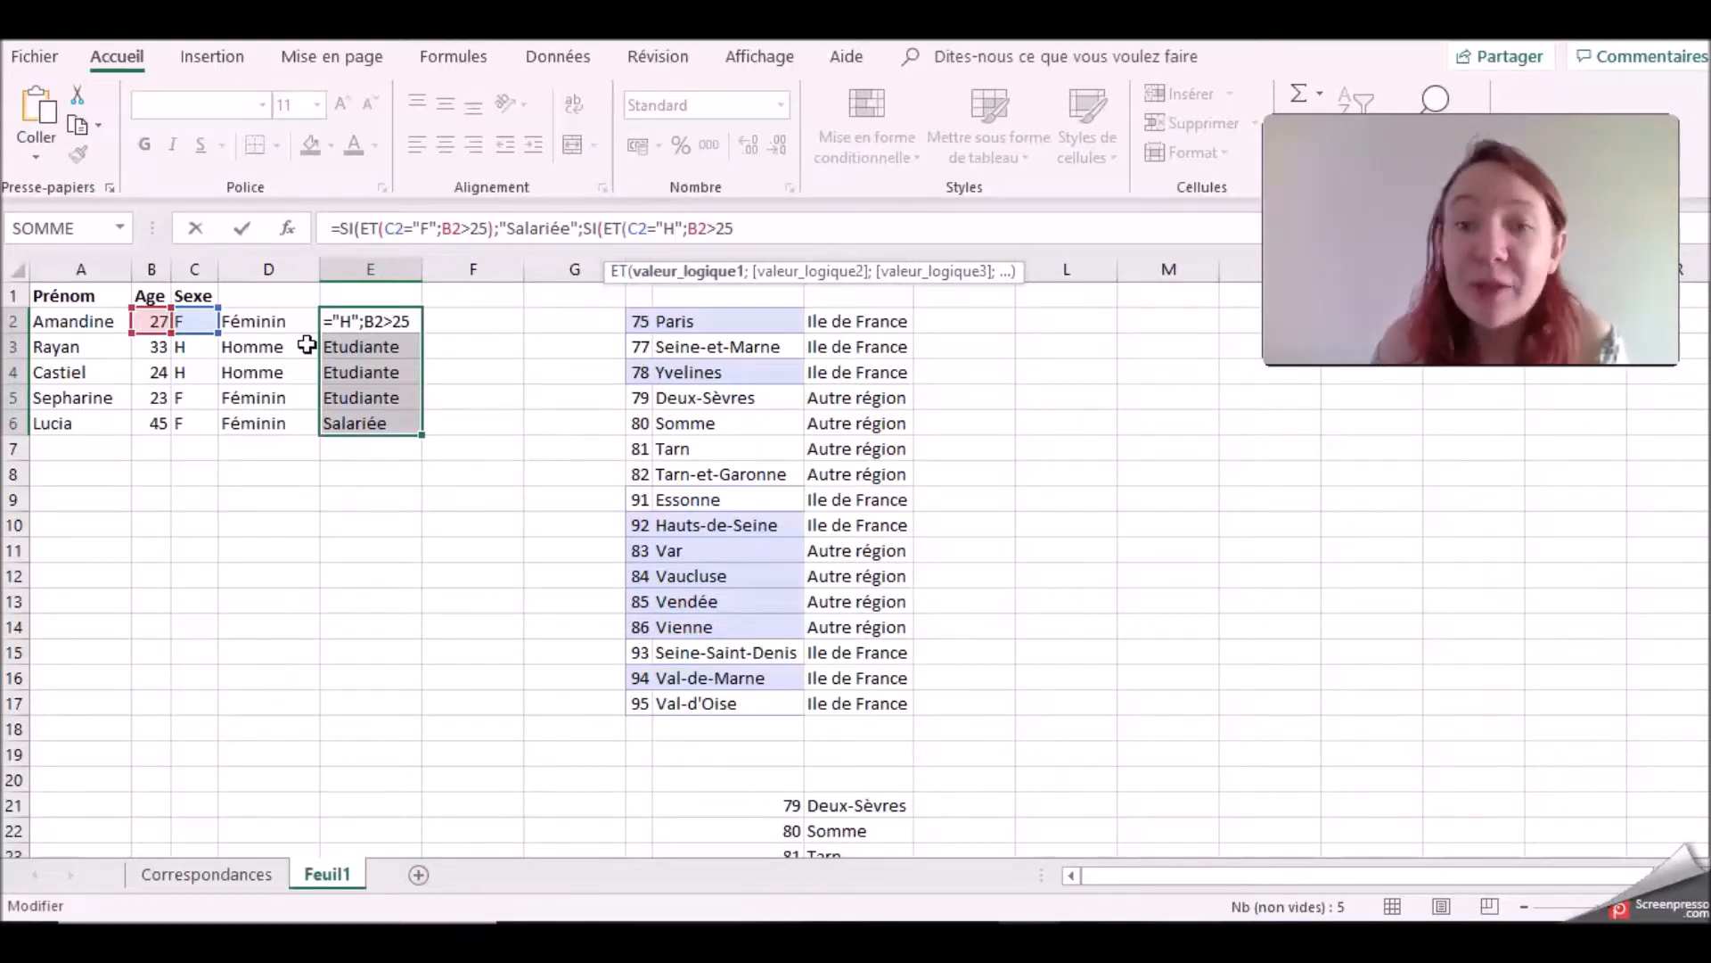
{"action": "left_click", "coordinate": [744, 228]}
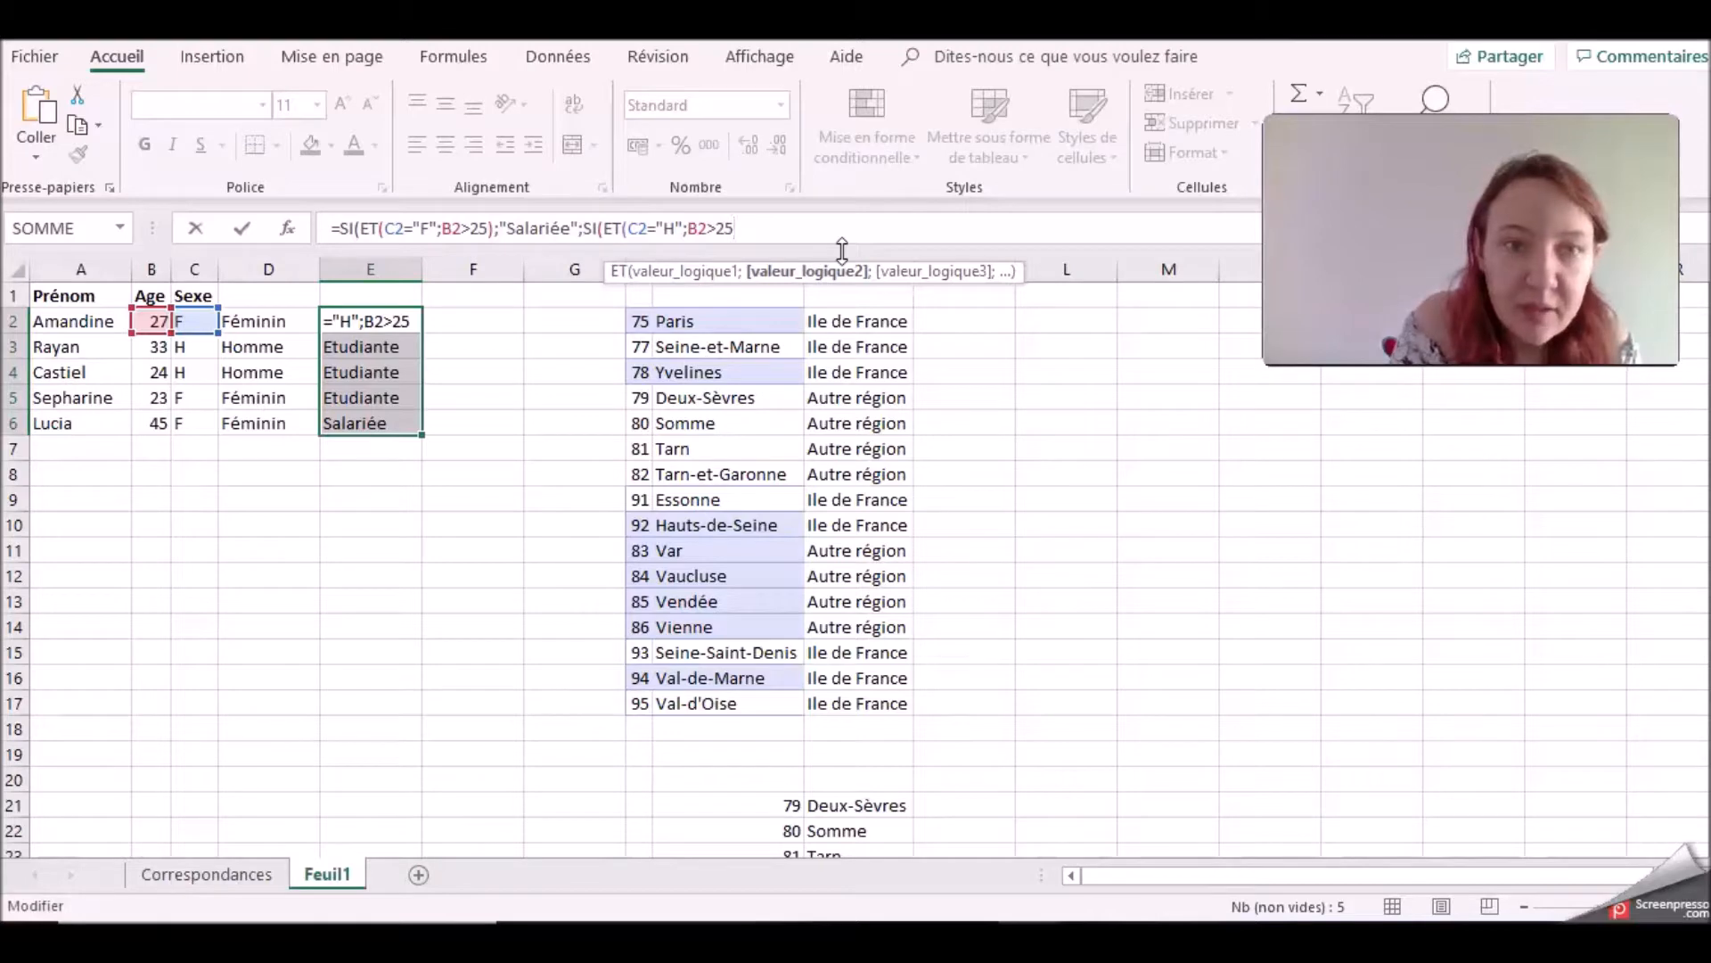
{"action": "type", "text": ");"}
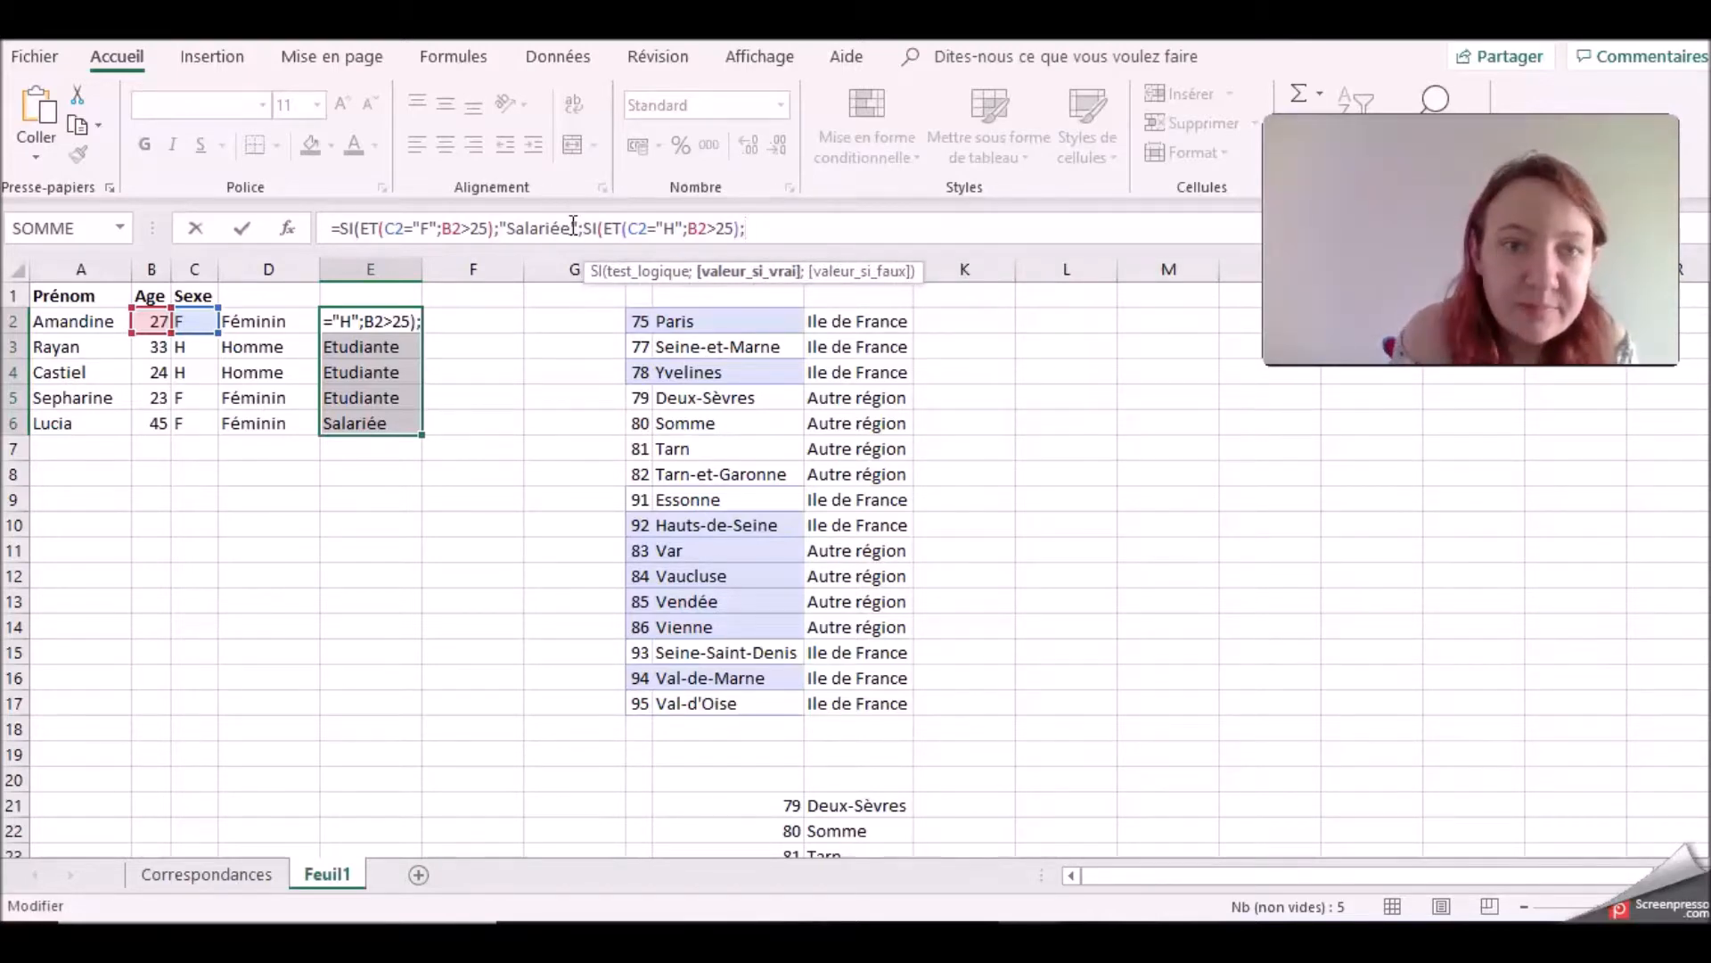
Step: Copy "Salariée" into the nested SI as its value if true and shorten it to "Salarié"
{"action": "left_click_drag", "start_coordinate": [581, 229], "coordinate": [499, 229]}
{"action": "right_click", "coordinate": [499, 228]}
{"action": "left_click", "coordinate": [555, 271]}
{"action": "left_click", "coordinate": [764, 229]}
{"action": "key", "text": "ctrl+v"}
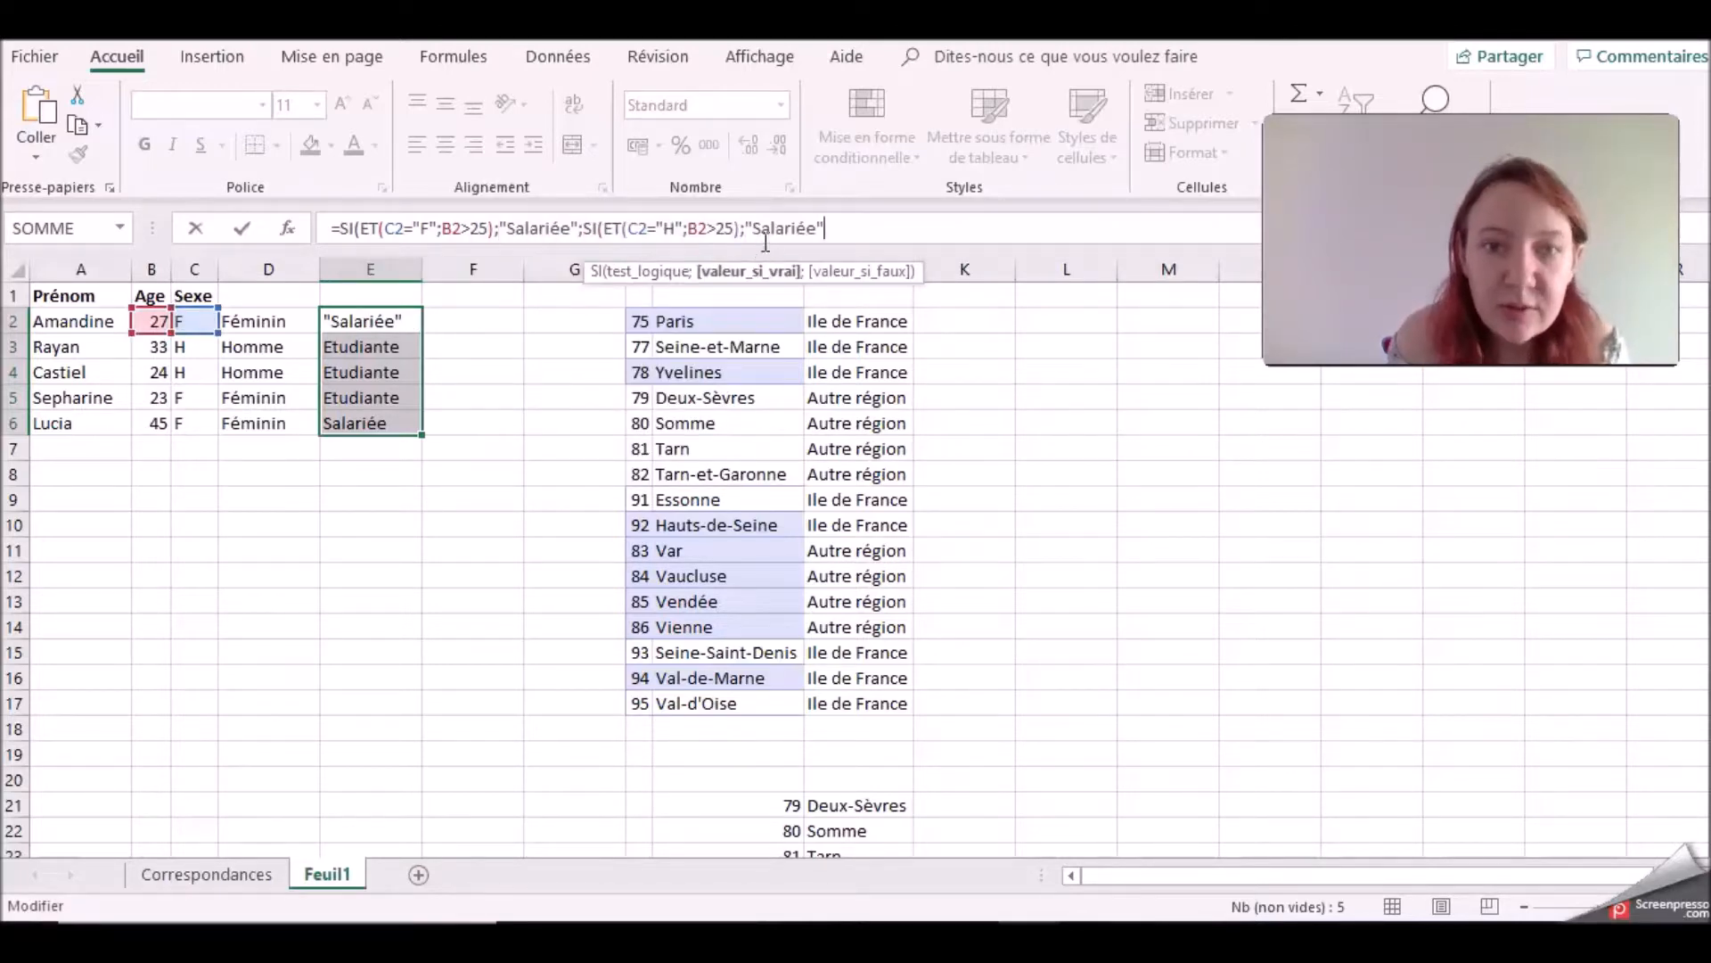
{"action": "left_click", "coordinate": [820, 229]}
{"action": "key", "text": "BackSpace"}
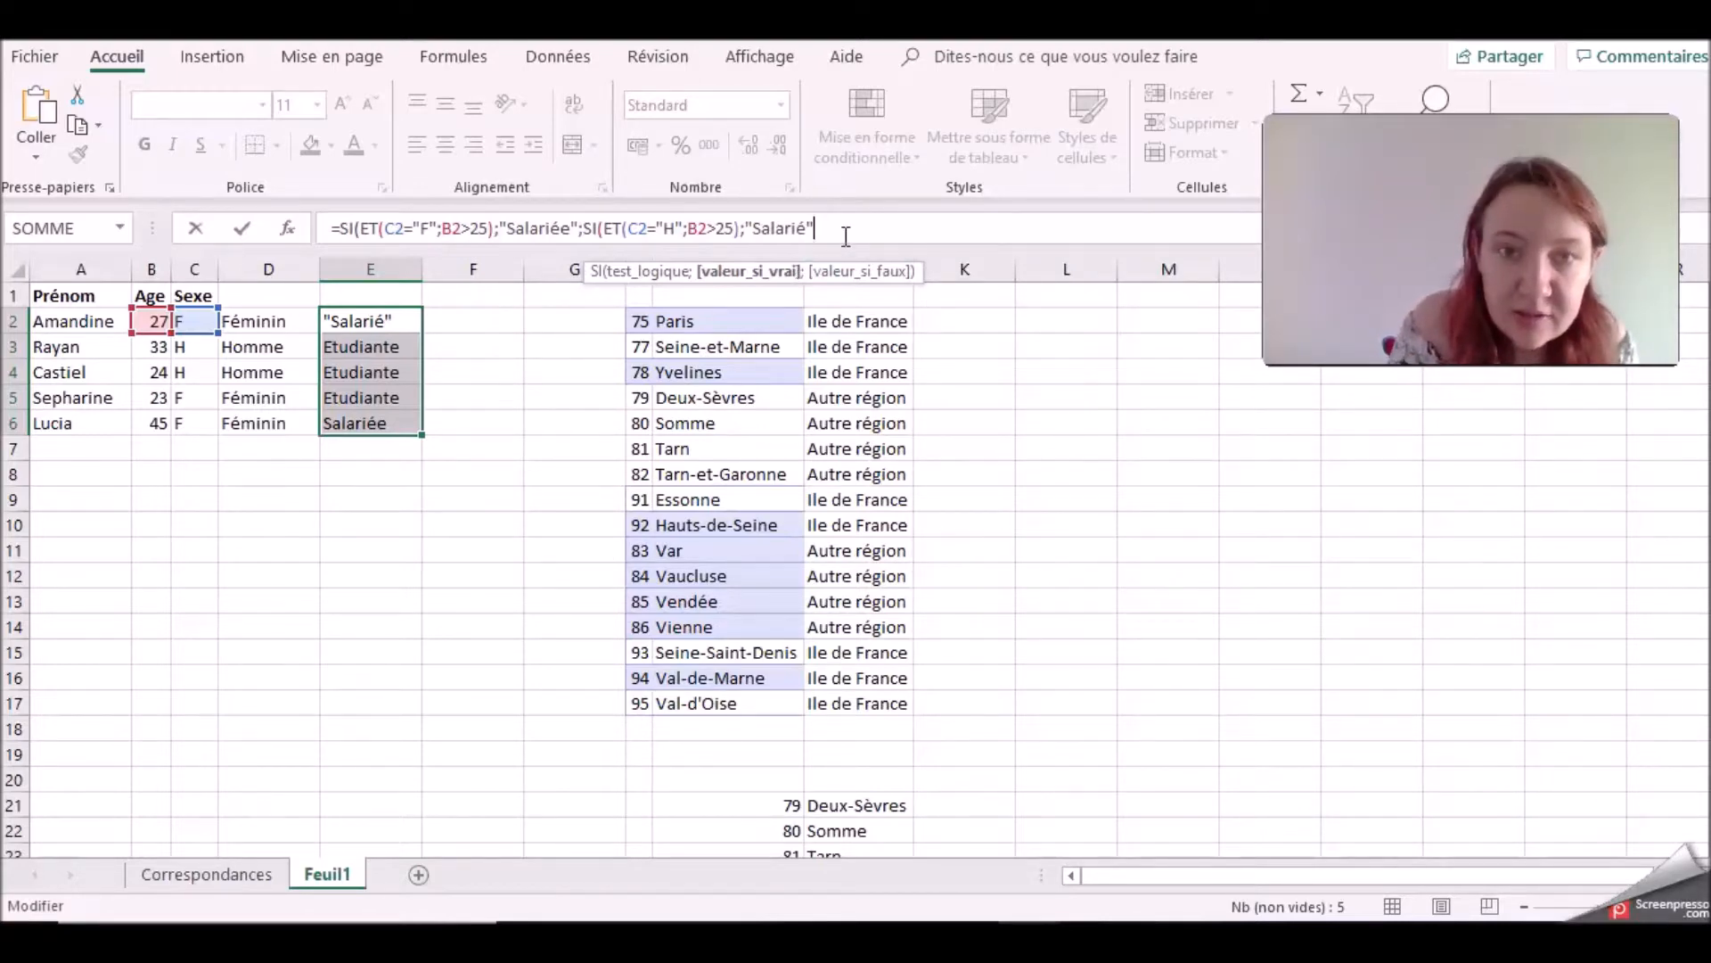
Step: Enter "Etudiant" as the nested SI's value if false, validate the E2 formula and accept the proposed parenthesis correction
{"action": "type", "text": ";"}
{"action": "type", "text": "\"Etudian"}
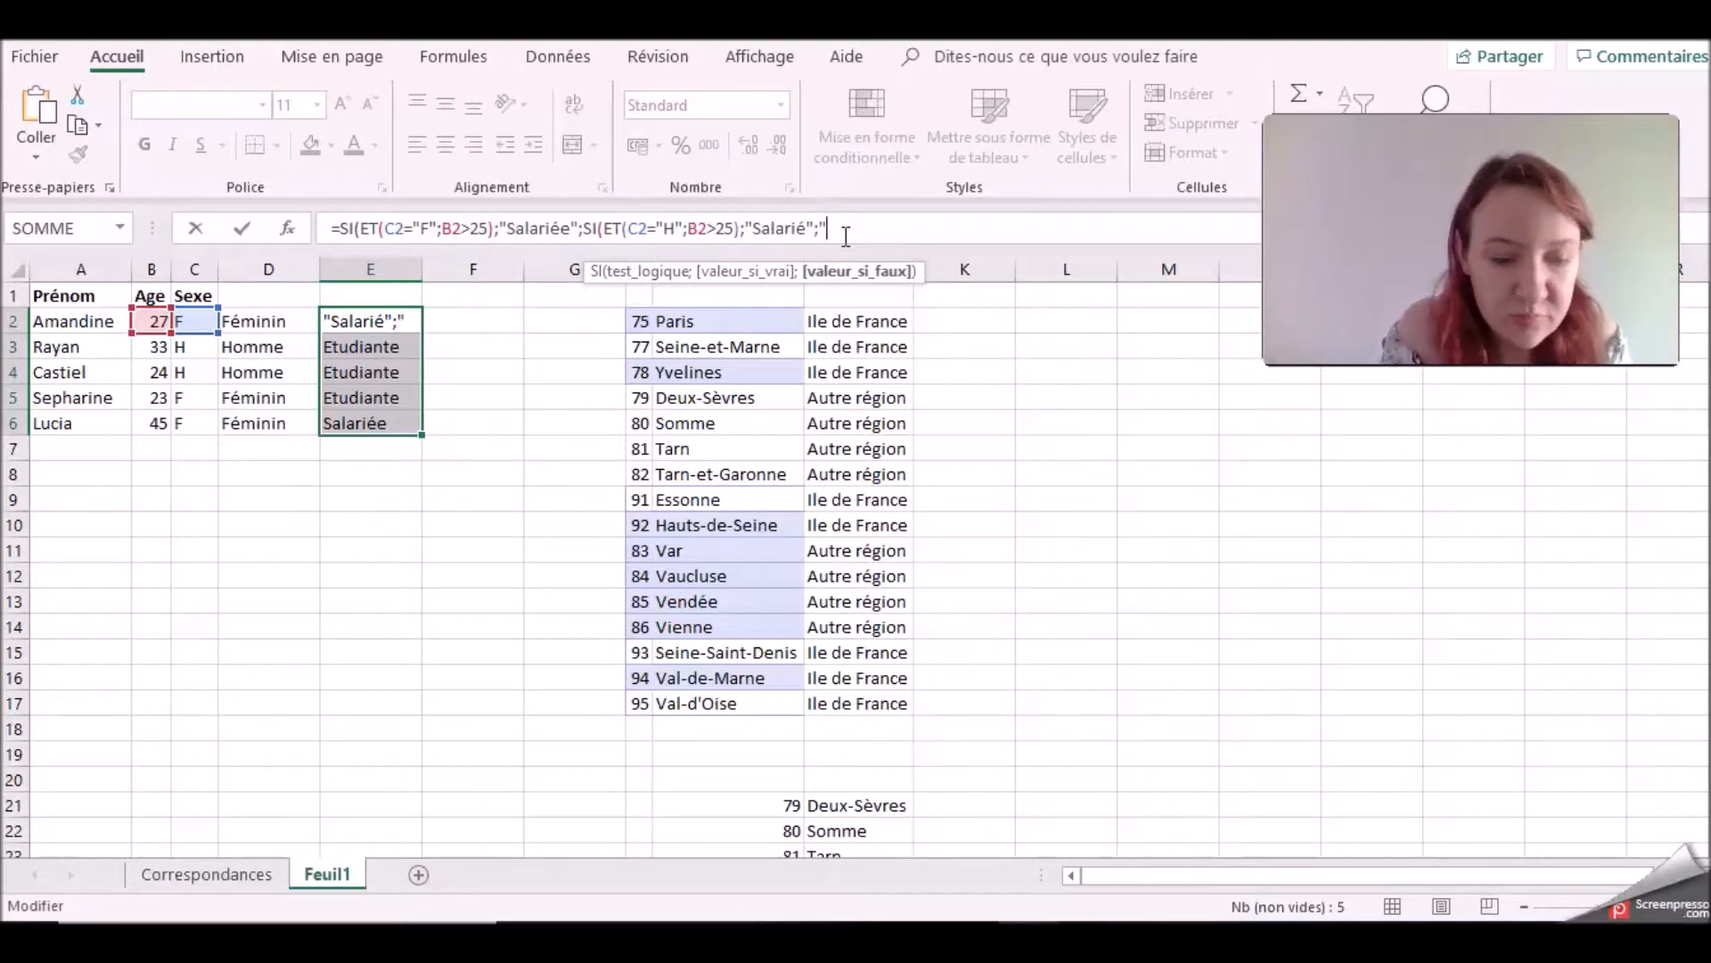
{"action": "type", "text": "t"}
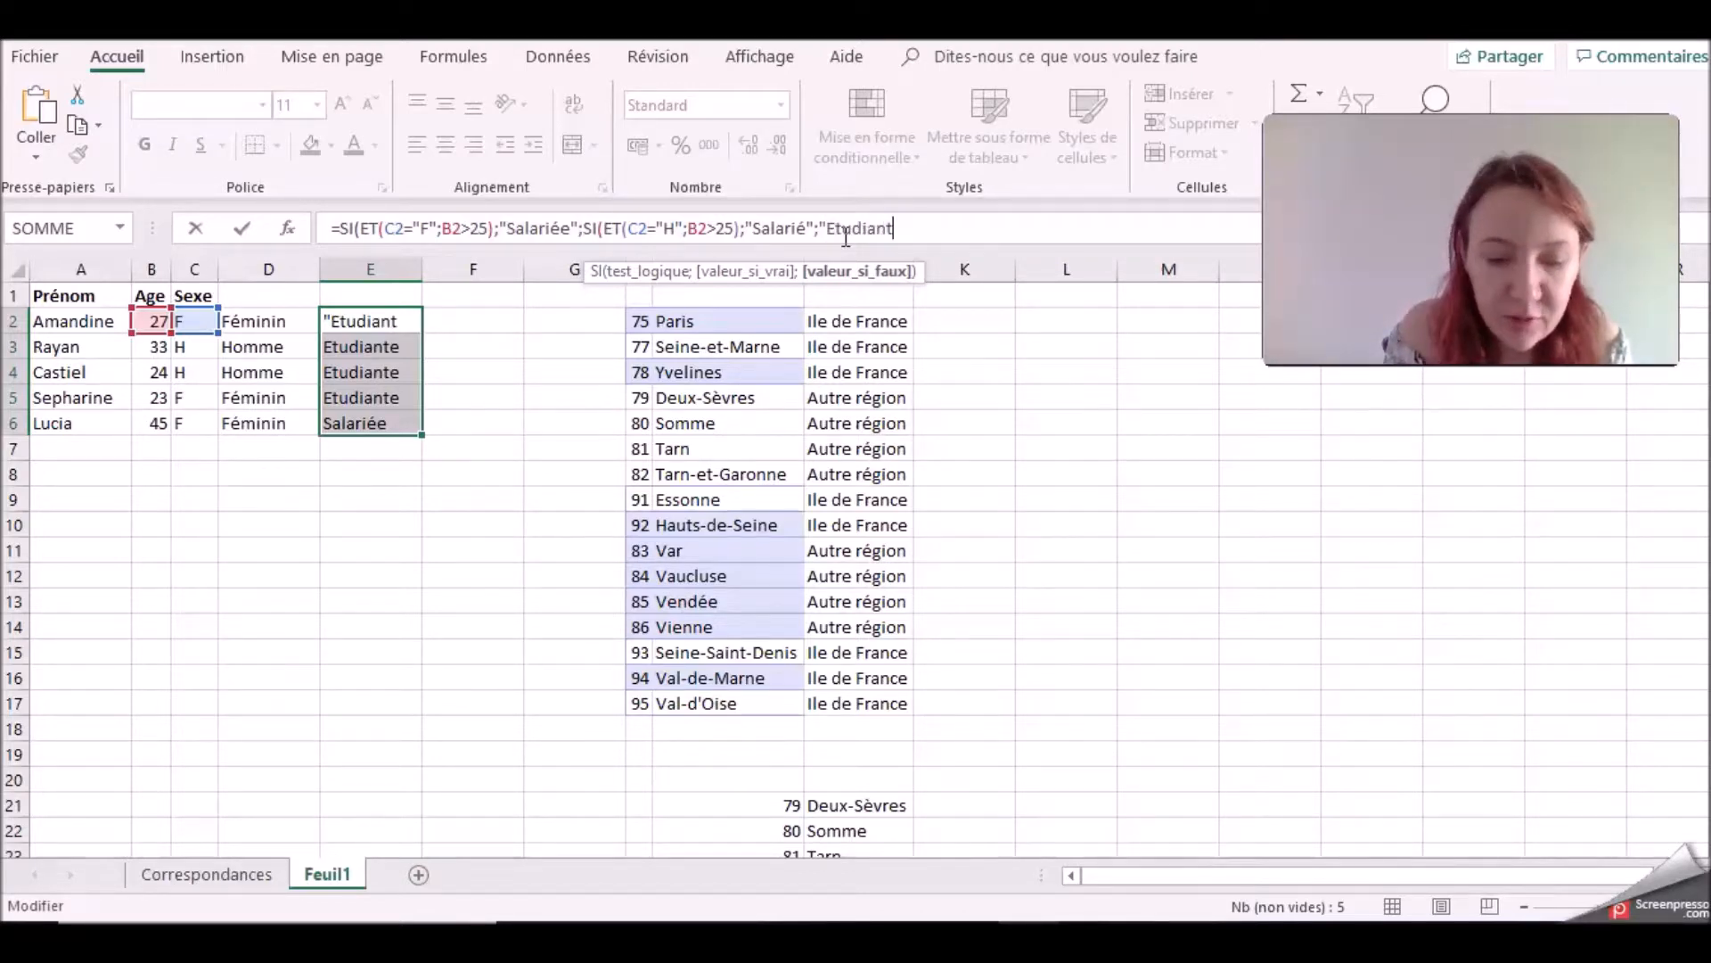
{"action": "type", "text": "\")"}
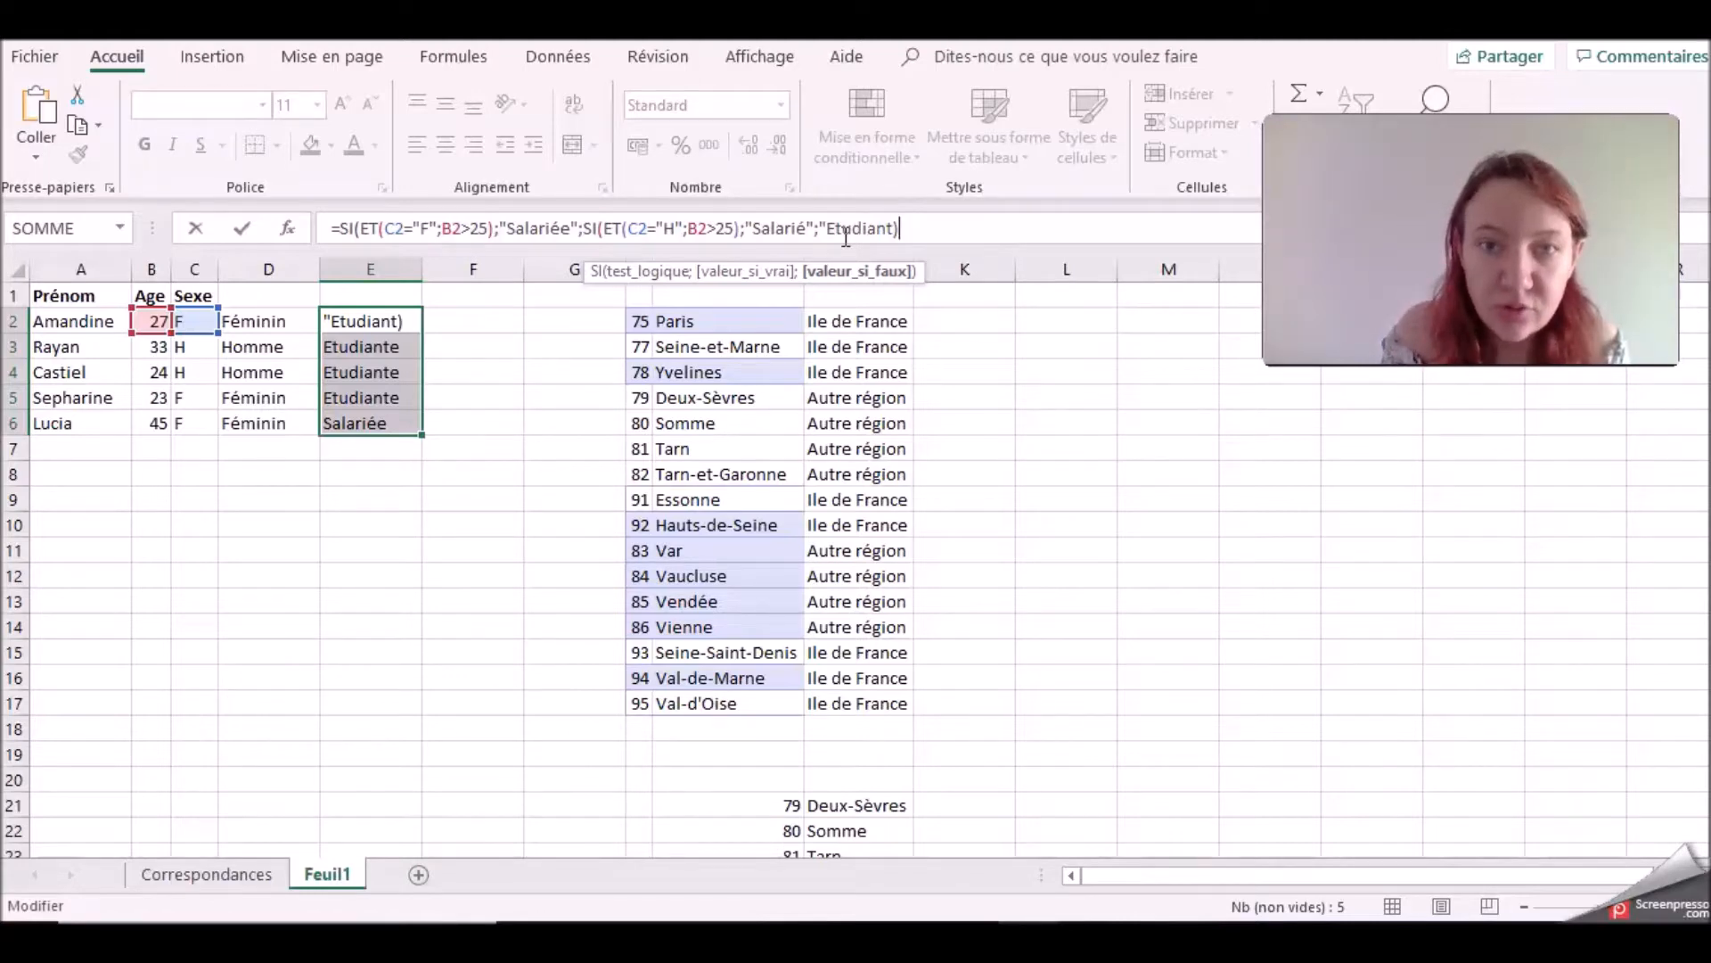
{"action": "key", "text": "Left"}
{"action": "type", "text": "\""}
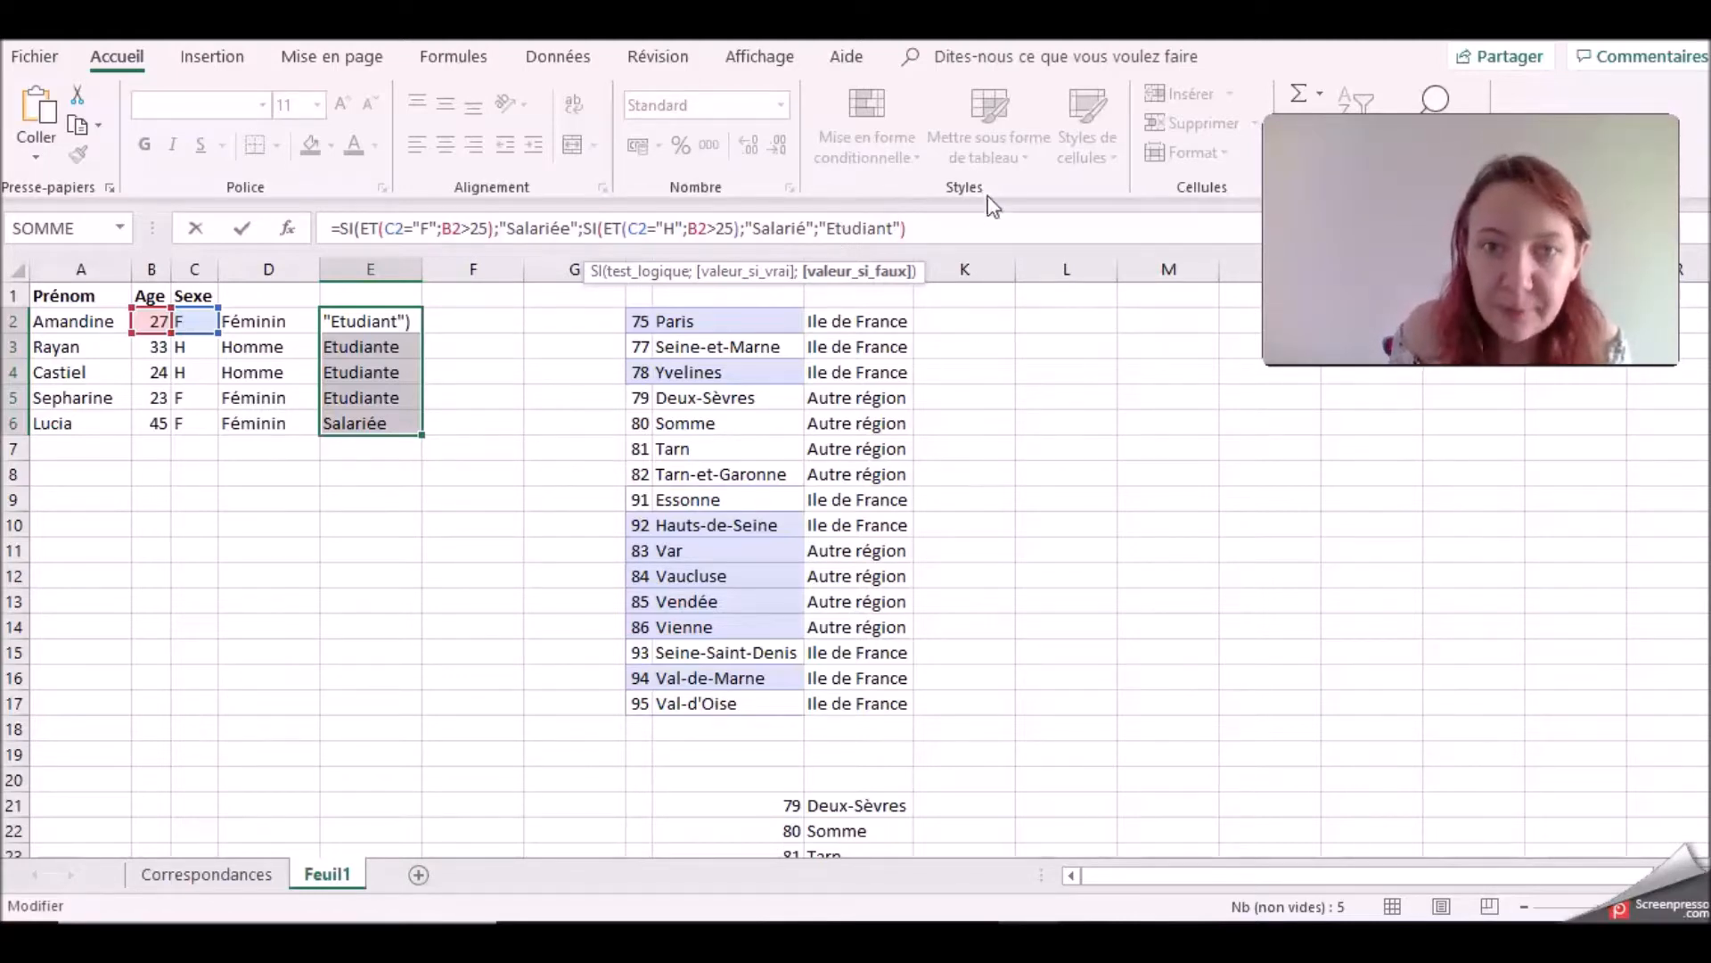
{"action": "left_click", "coordinate": [973, 226]}
{"action": "key", "text": "Return"}
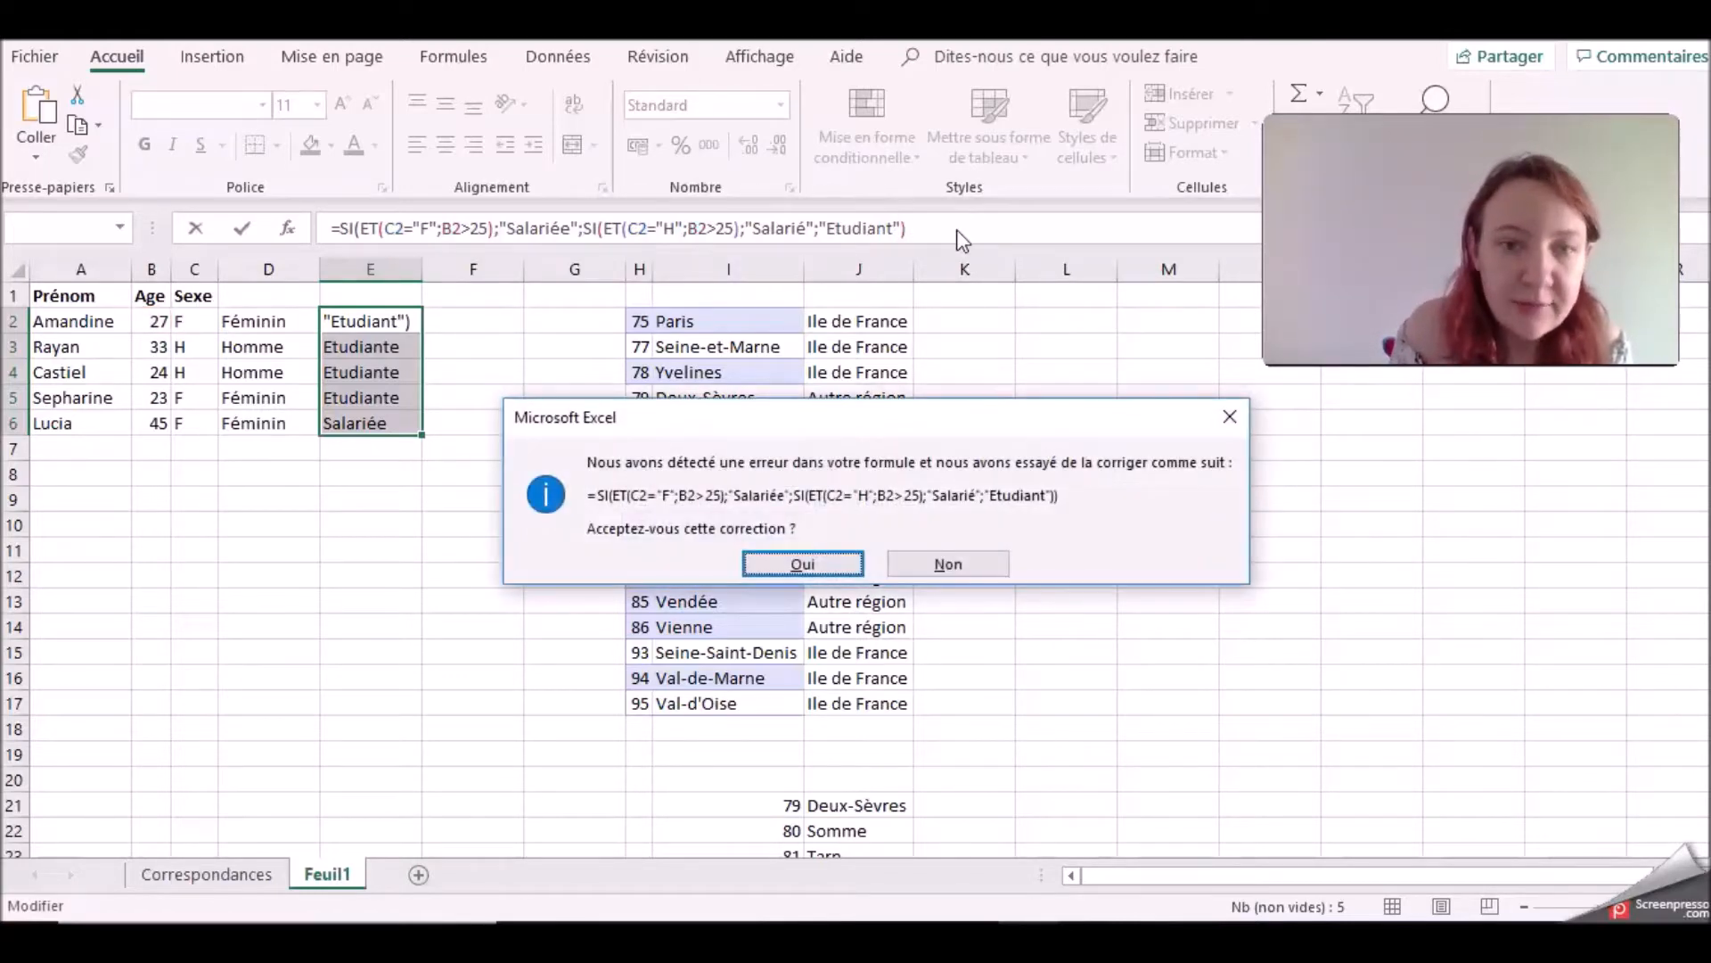
{"action": "key", "text": "Return"}
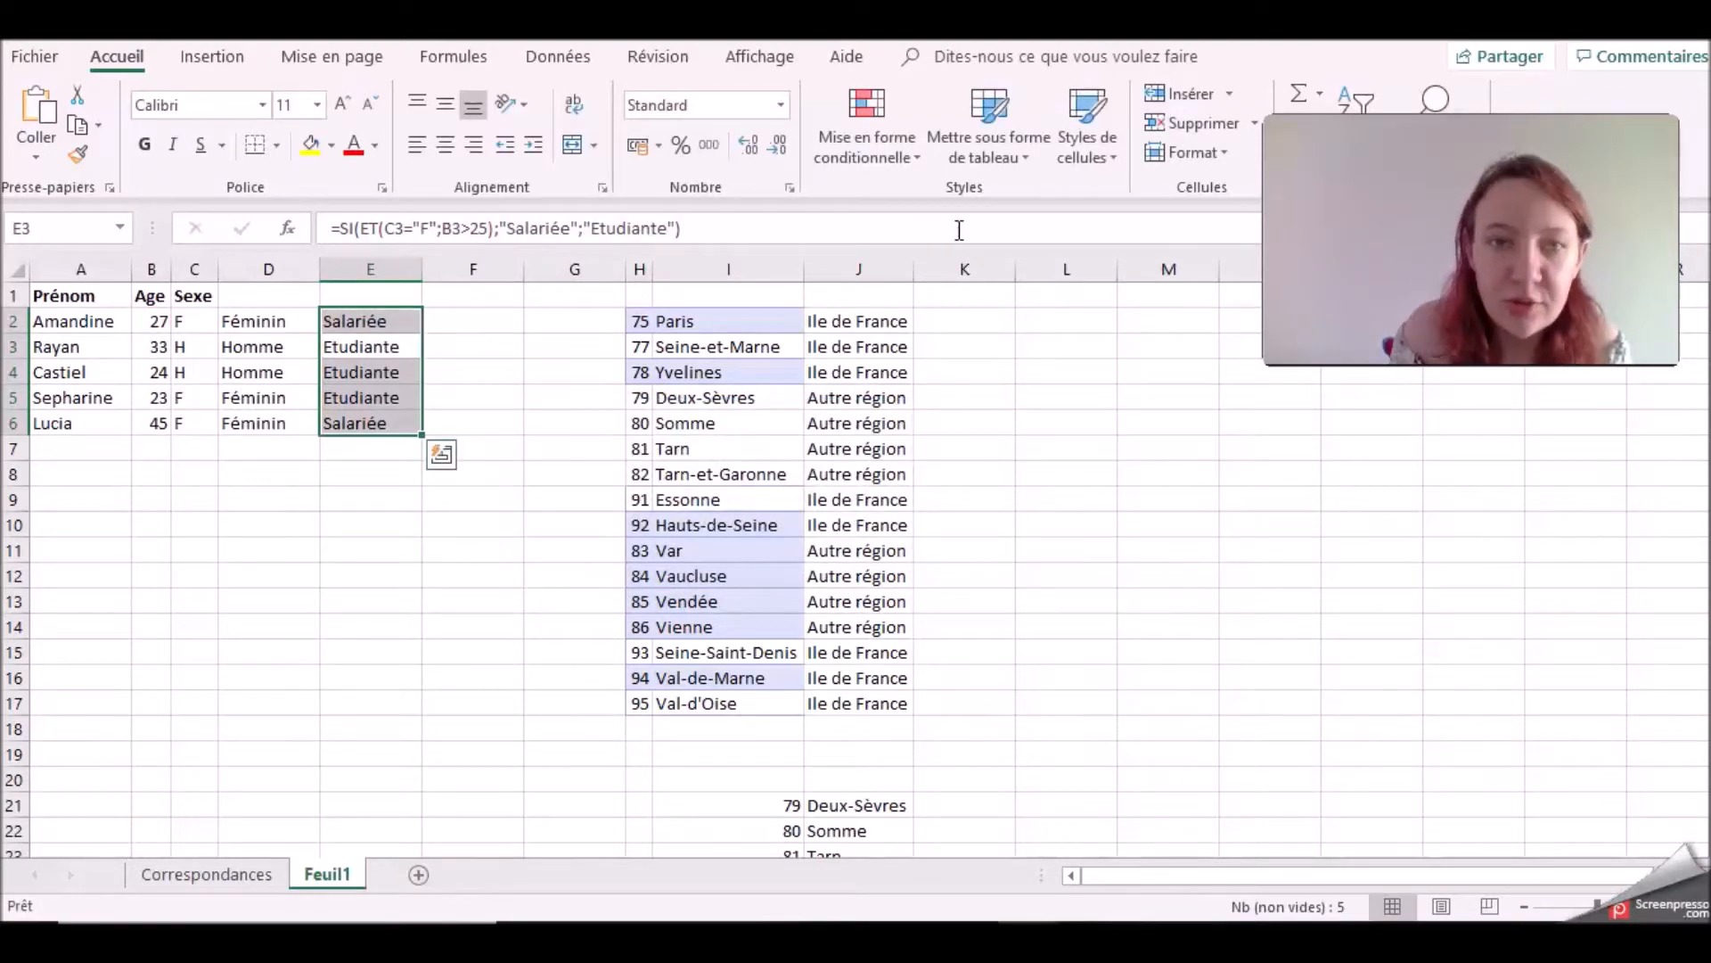
Step: Review the corrected nested SI formula in E2 and fill it down to E6
{"action": "left_click", "coordinate": [360, 314]}
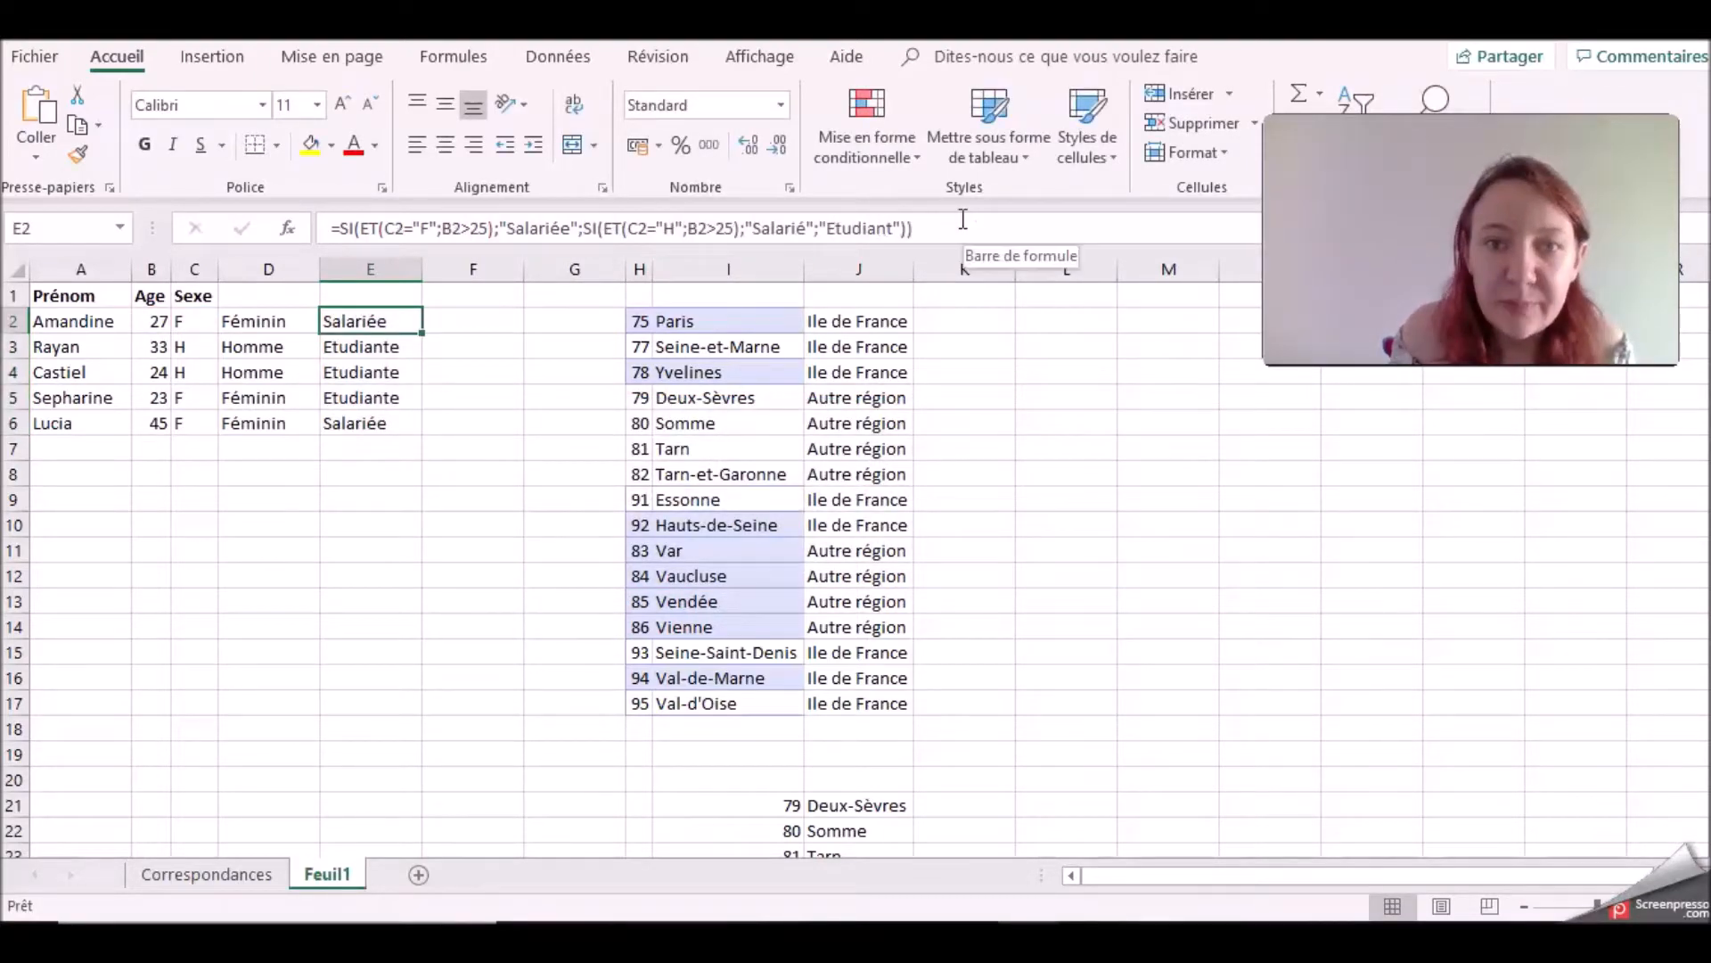
{"action": "left_click", "coordinate": [959, 241]}
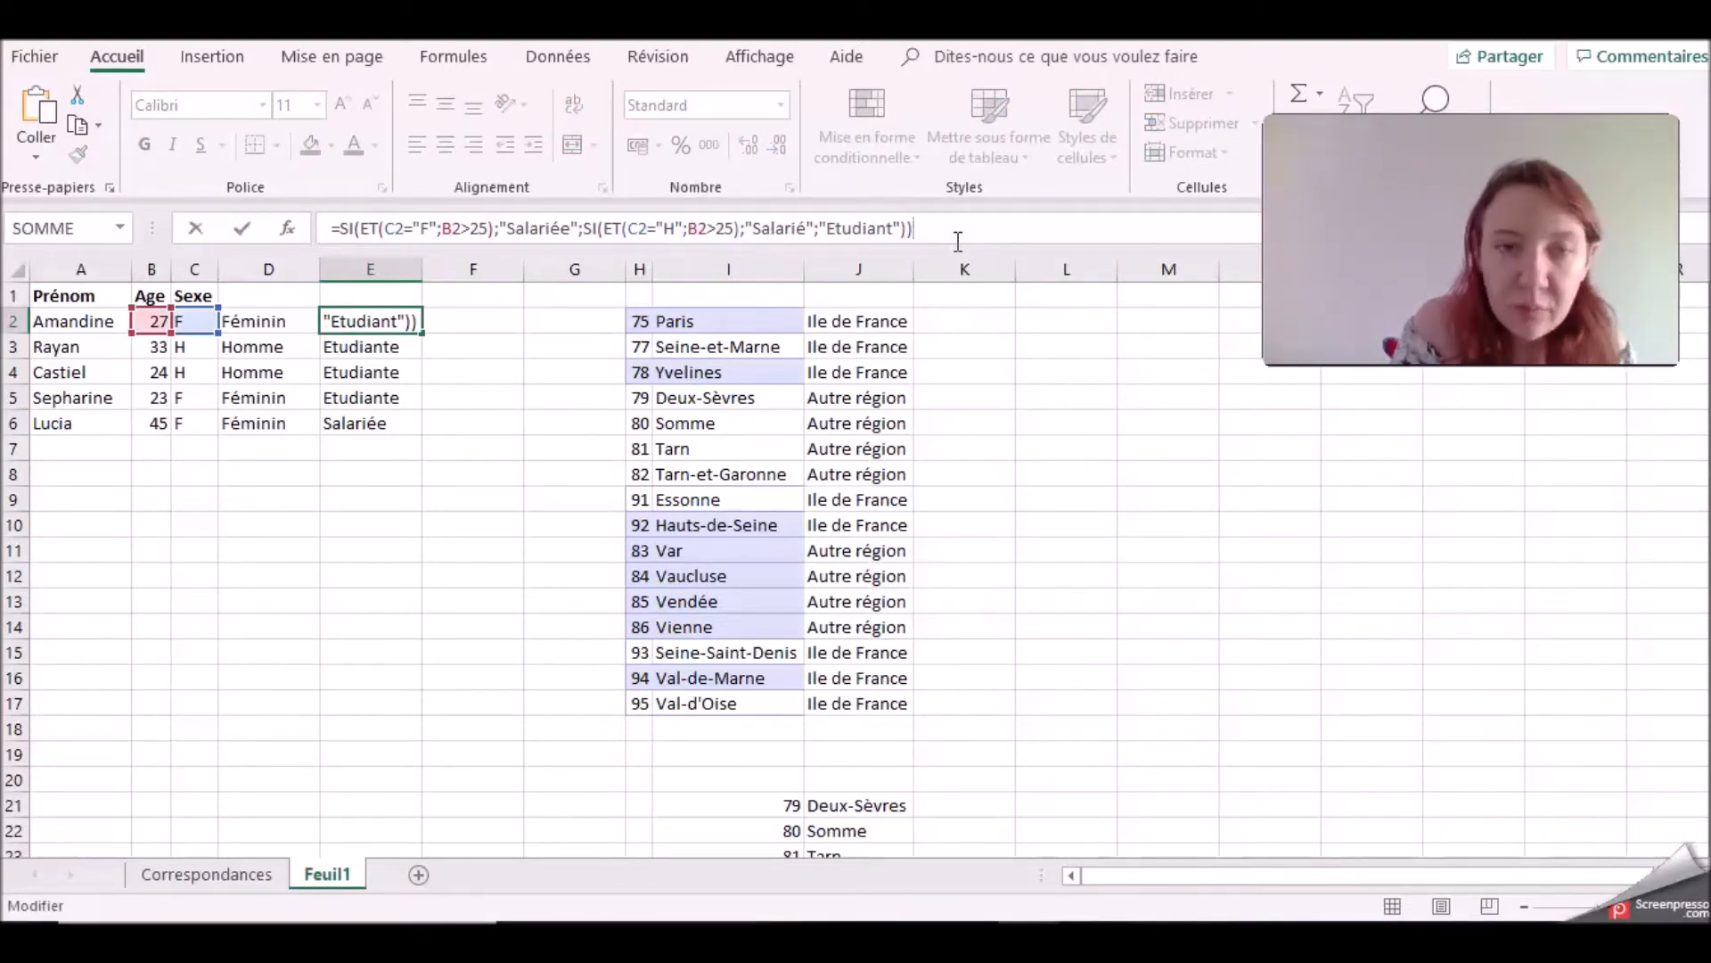
{"action": "key", "text": "Return"}
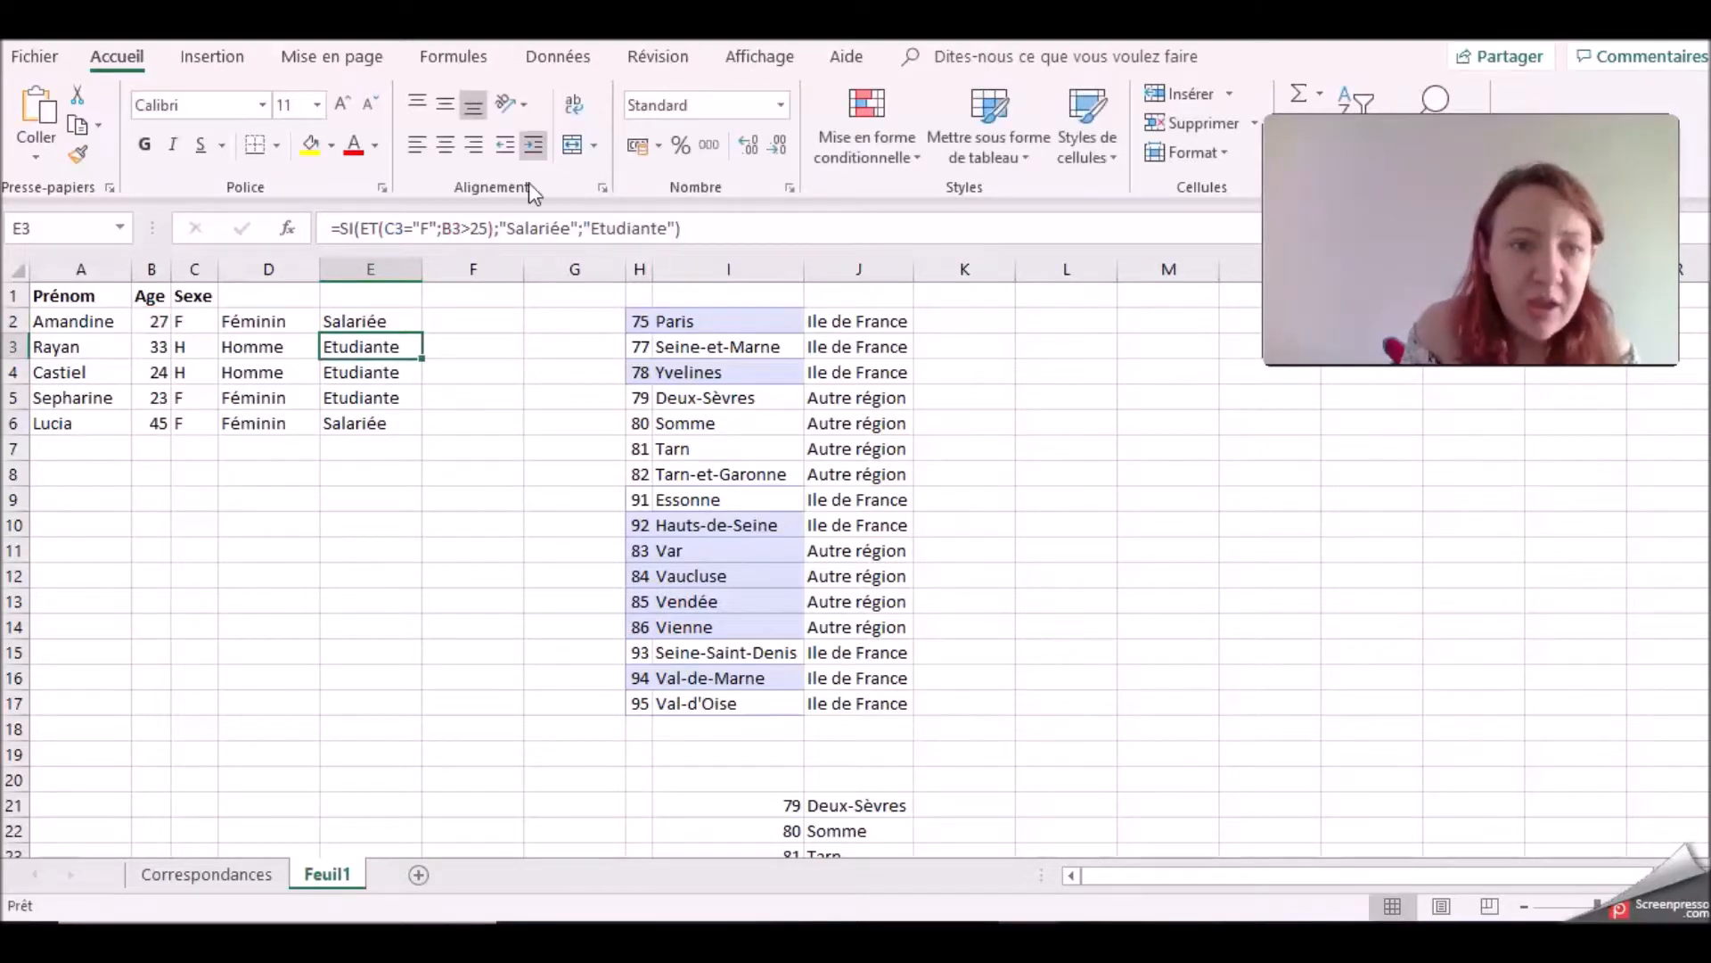
{"action": "left_click", "coordinate": [416, 323]}
{"action": "left_click_drag", "start_coordinate": [423, 333], "coordinate": [423, 435]}
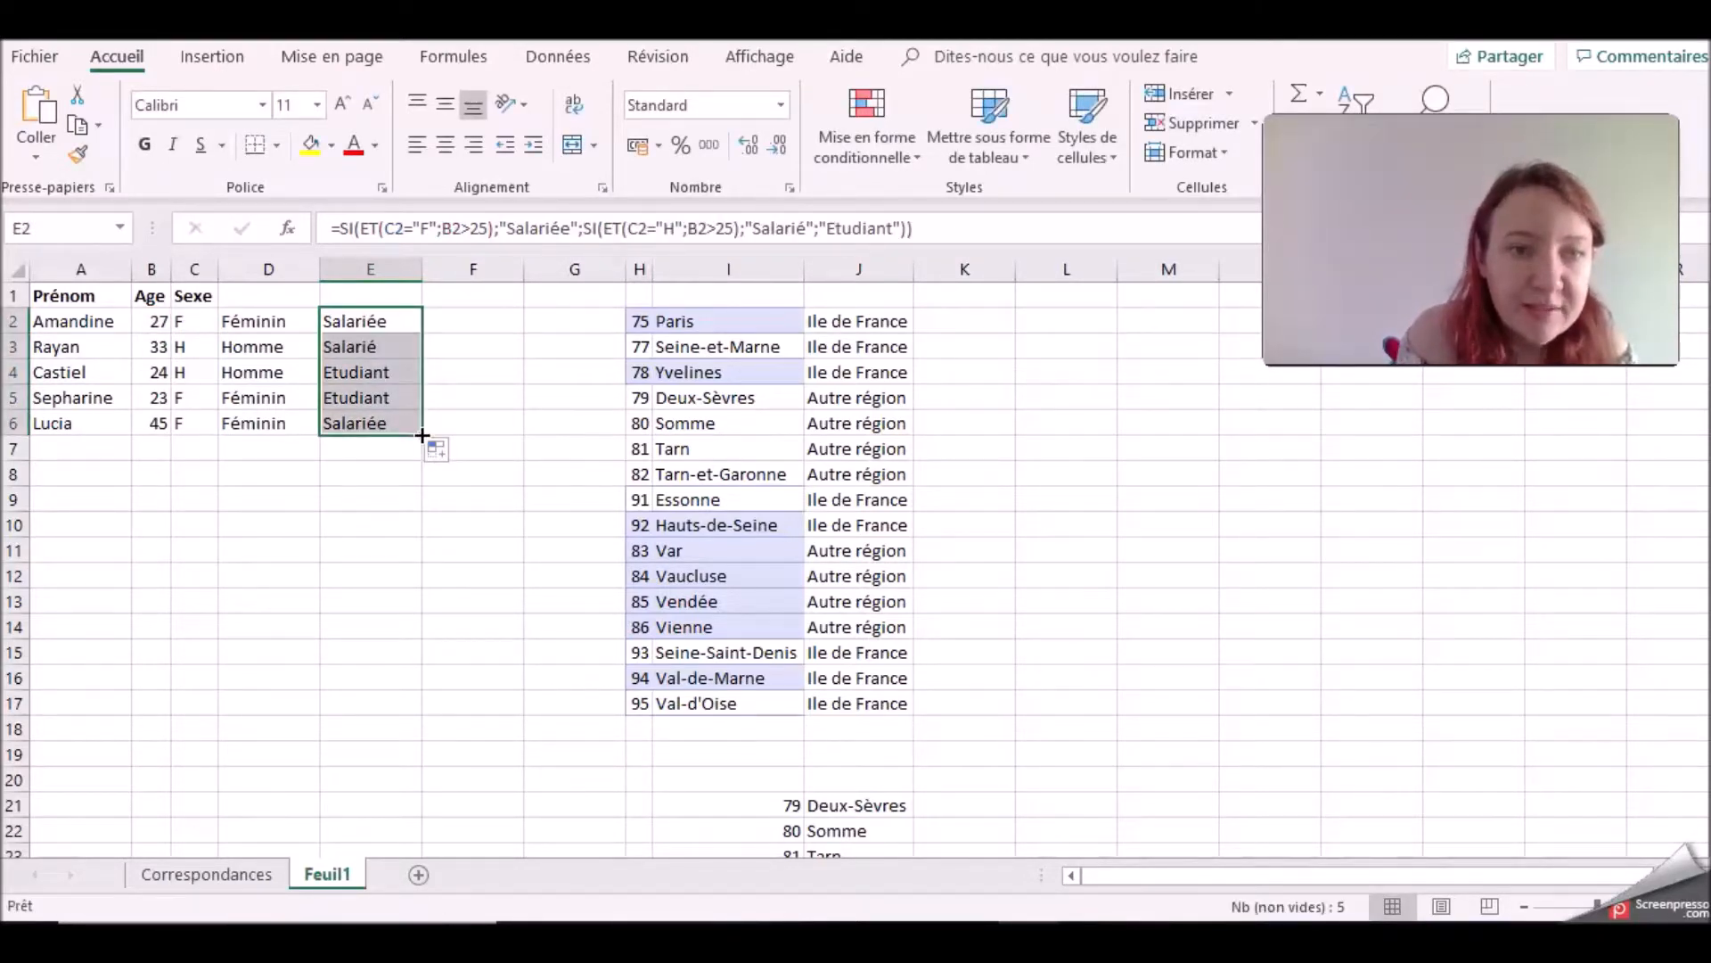
Step: Check the labels and nested formulas in E2 and E3 against the first names, ages and sexes in rows 2 and 3
{"action": "left_click", "coordinate": [401, 349]}
{"action": "left_click", "coordinate": [396, 321]}
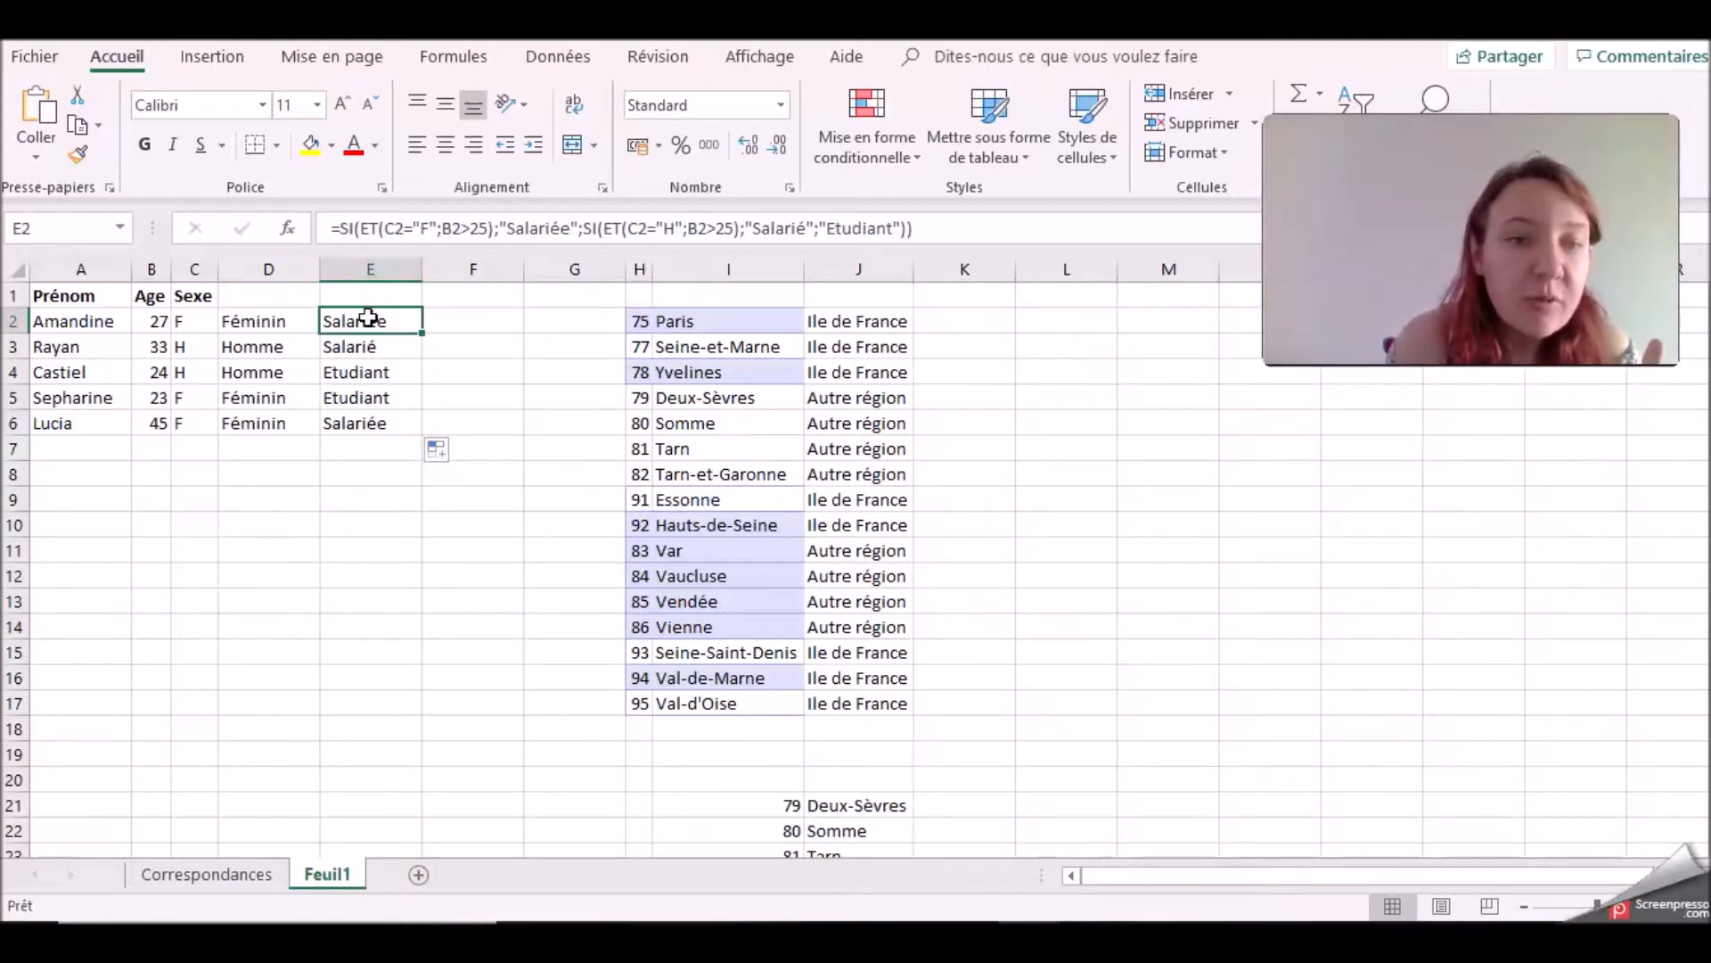
{"action": "left_click", "coordinate": [44, 321]}
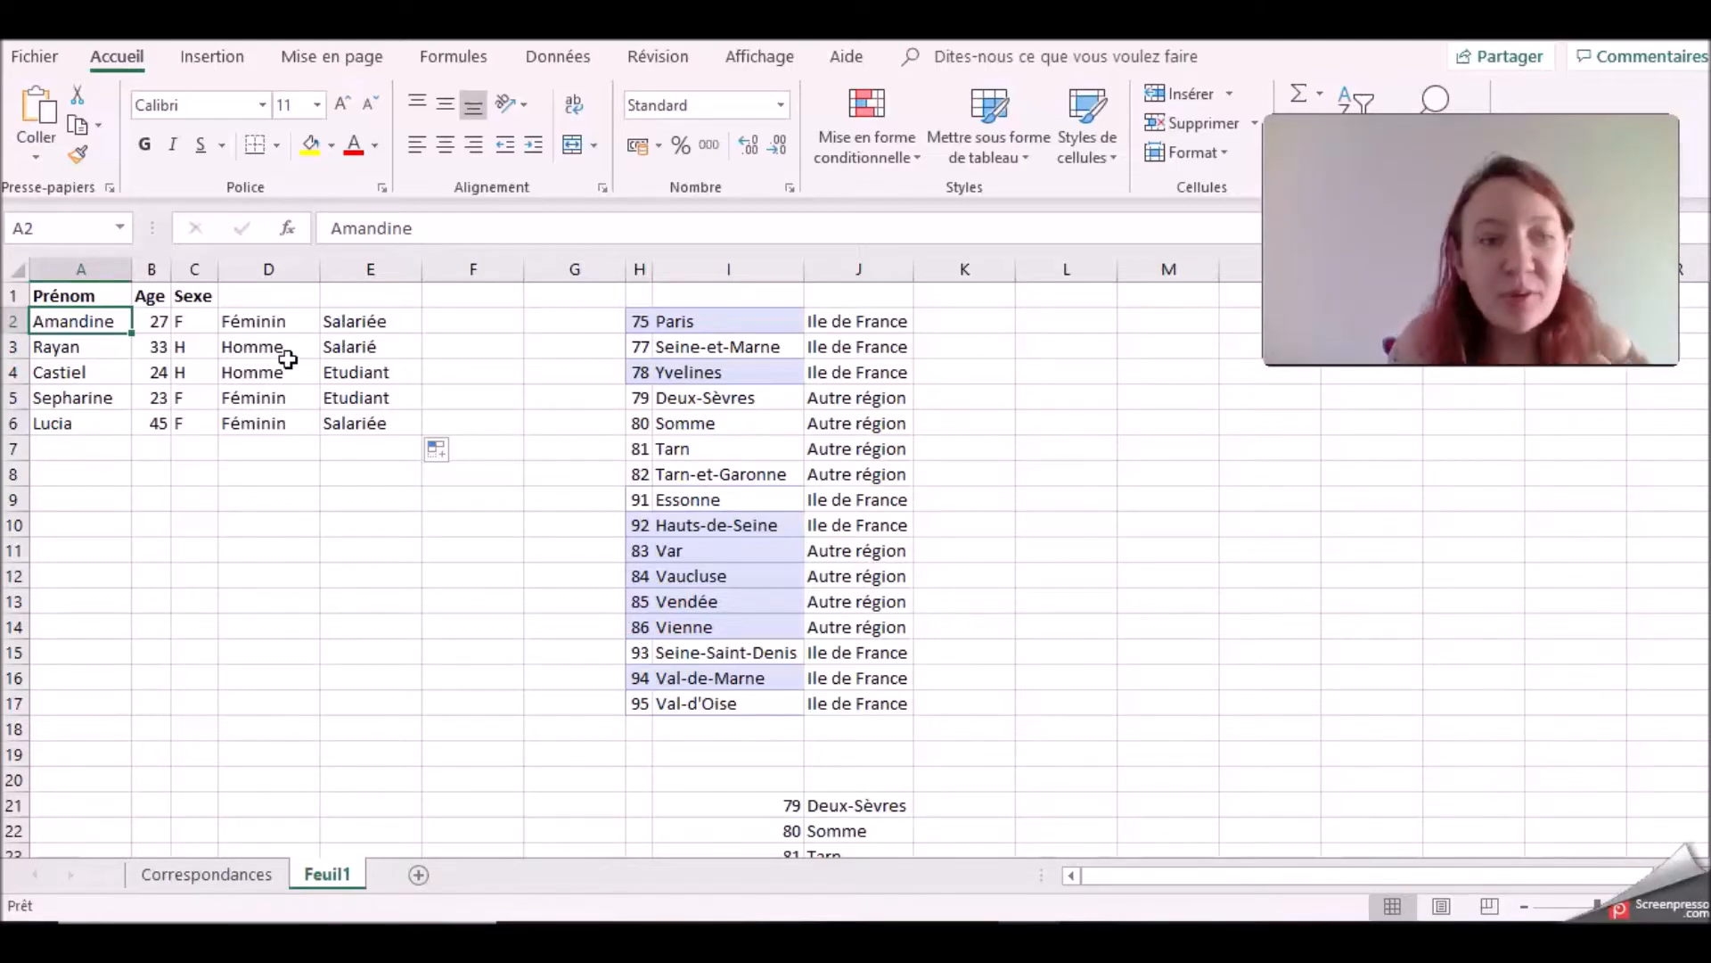
{"action": "left_click", "coordinate": [159, 323]}
{"action": "left_click", "coordinate": [331, 322]}
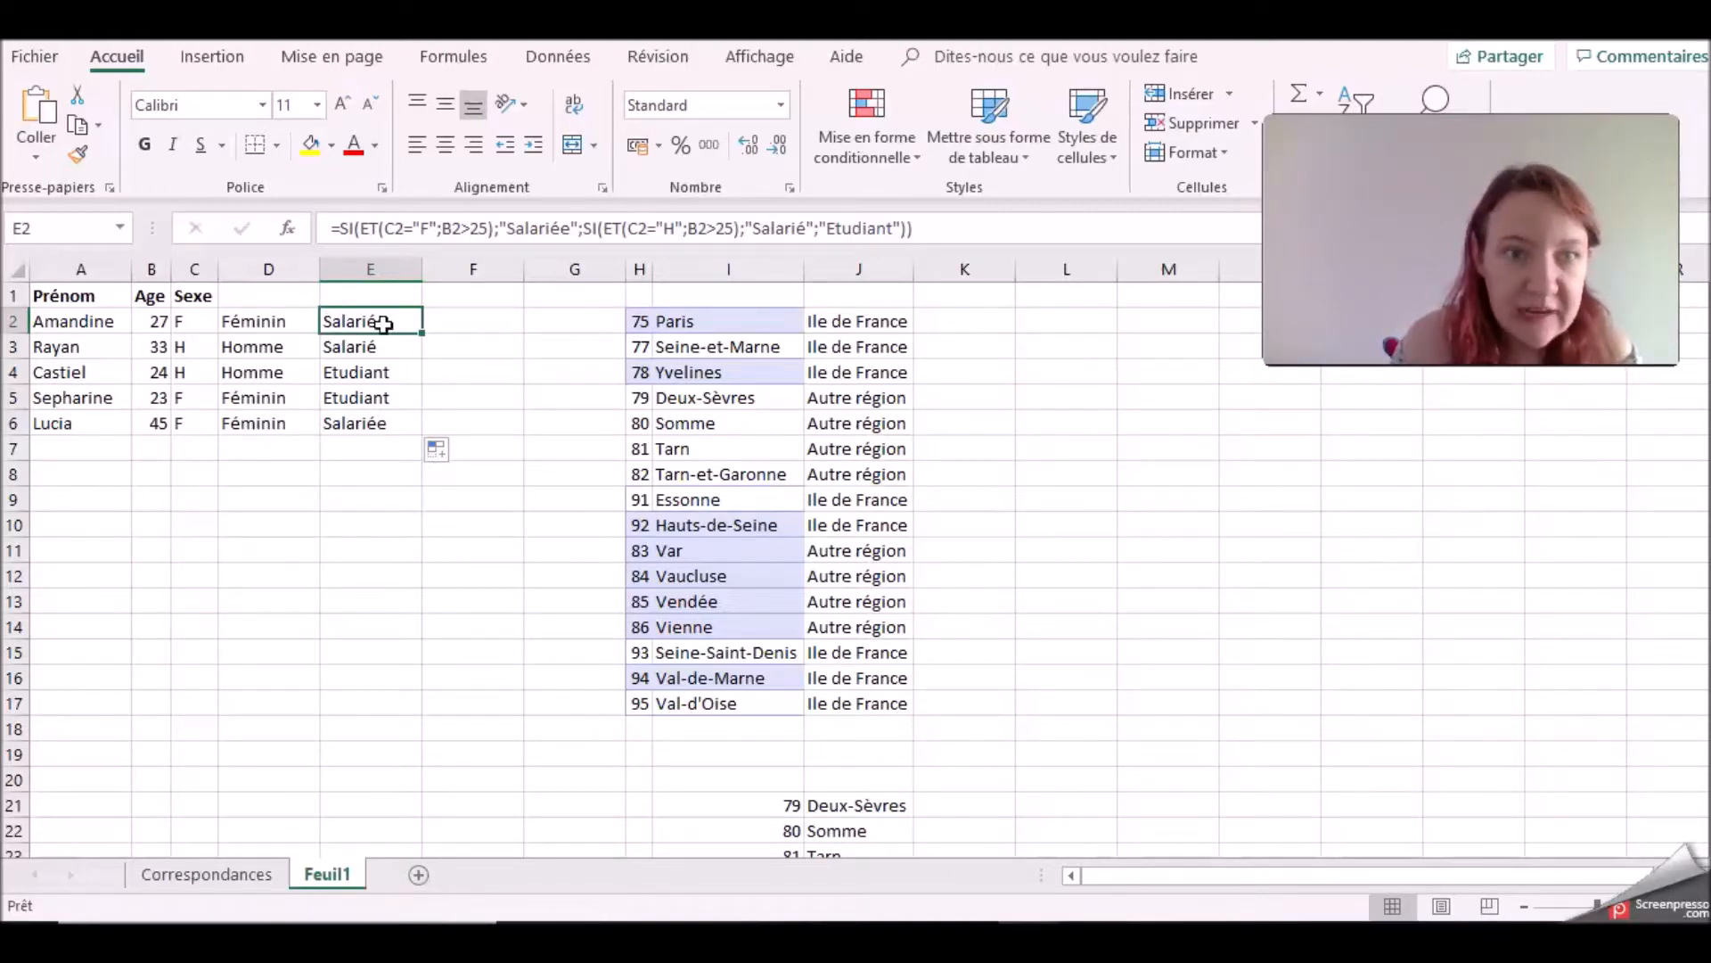
{"action": "left_click", "coordinate": [121, 354]}
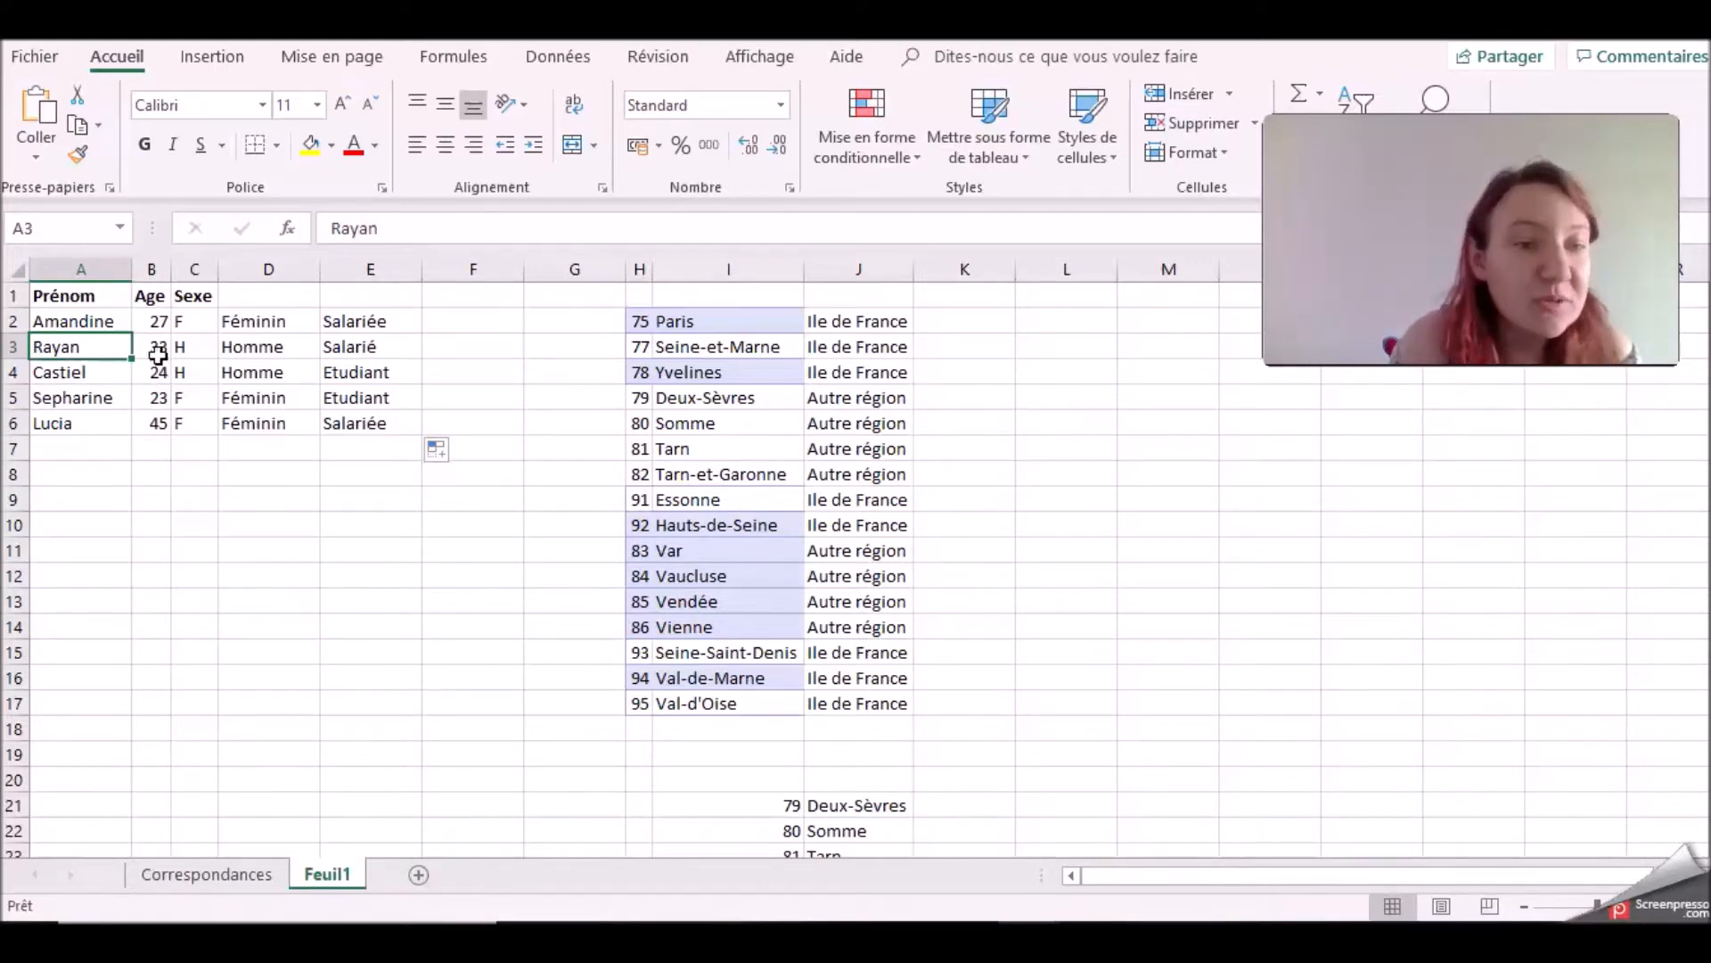
{"action": "left_click", "coordinate": [386, 350]}
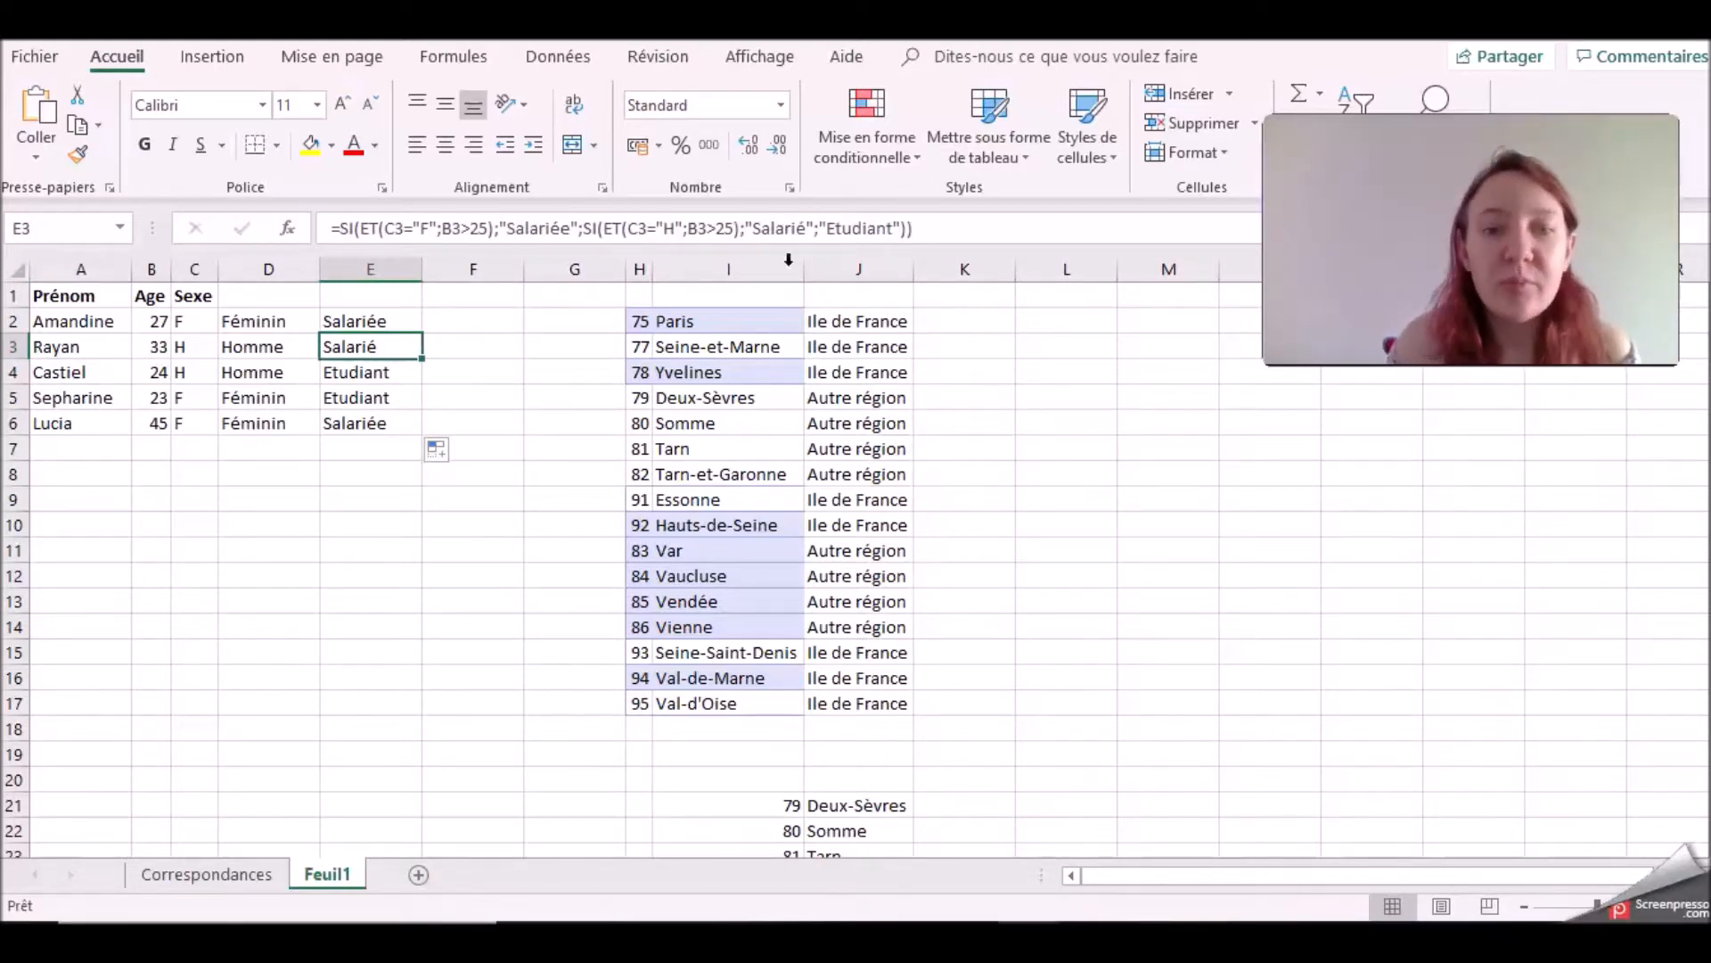
{"action": "left_click", "coordinate": [807, 227]}
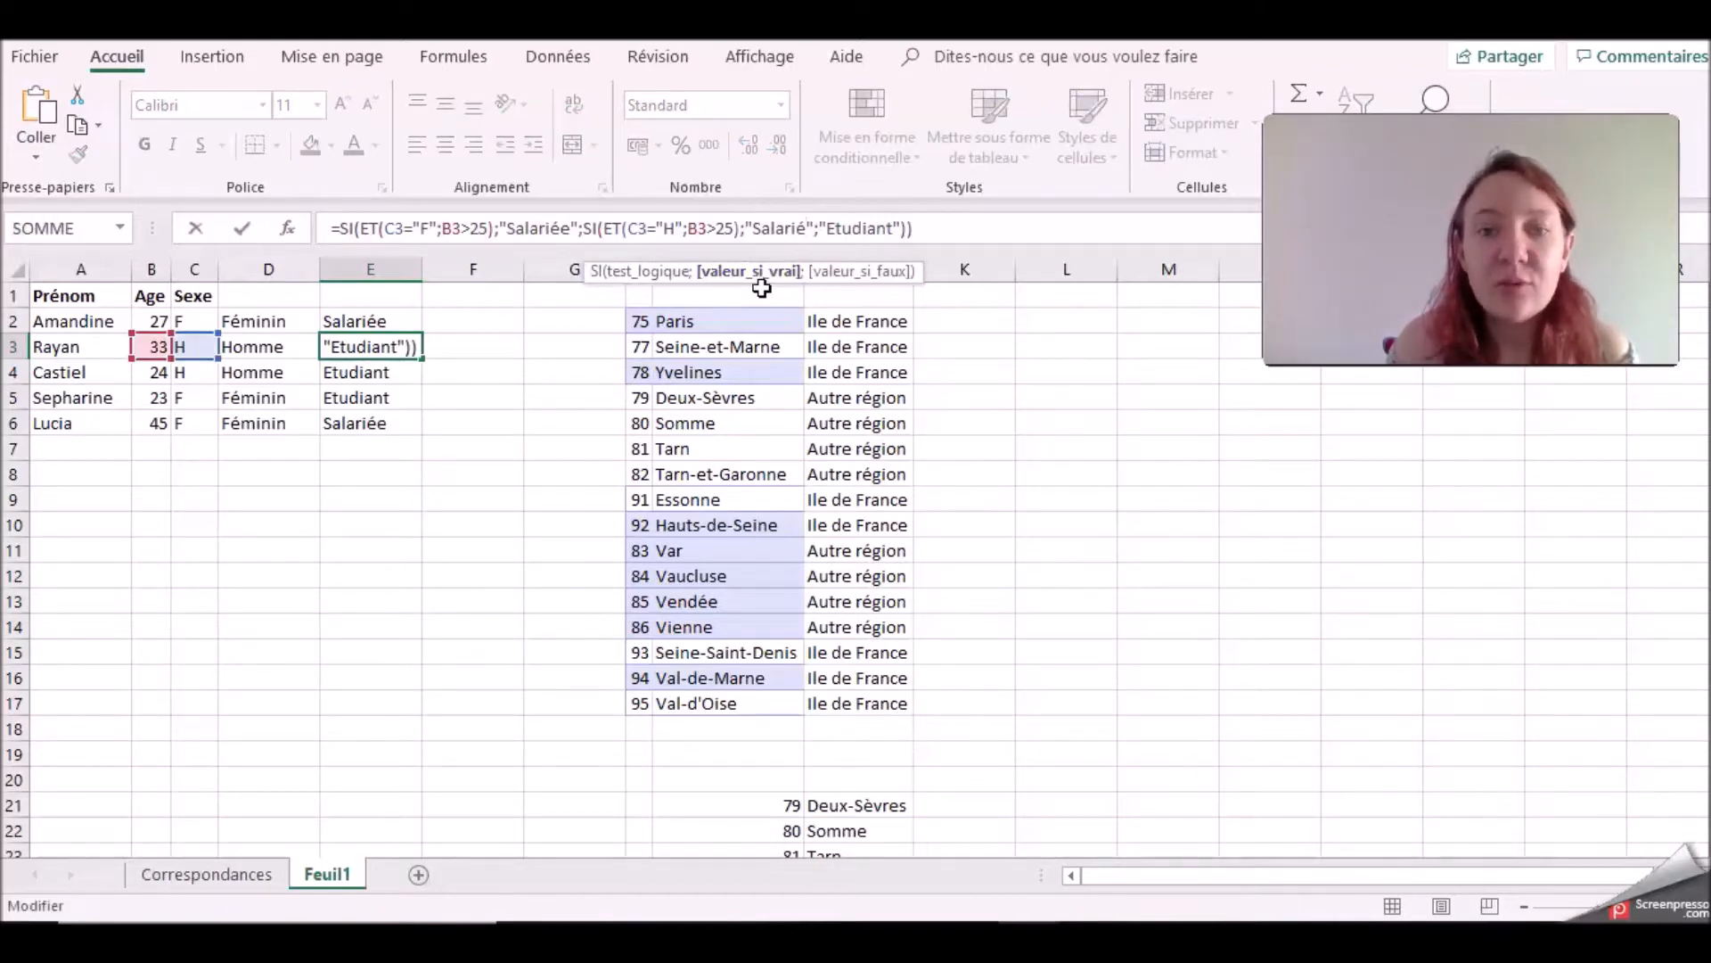
{"action": "key", "text": "Return"}
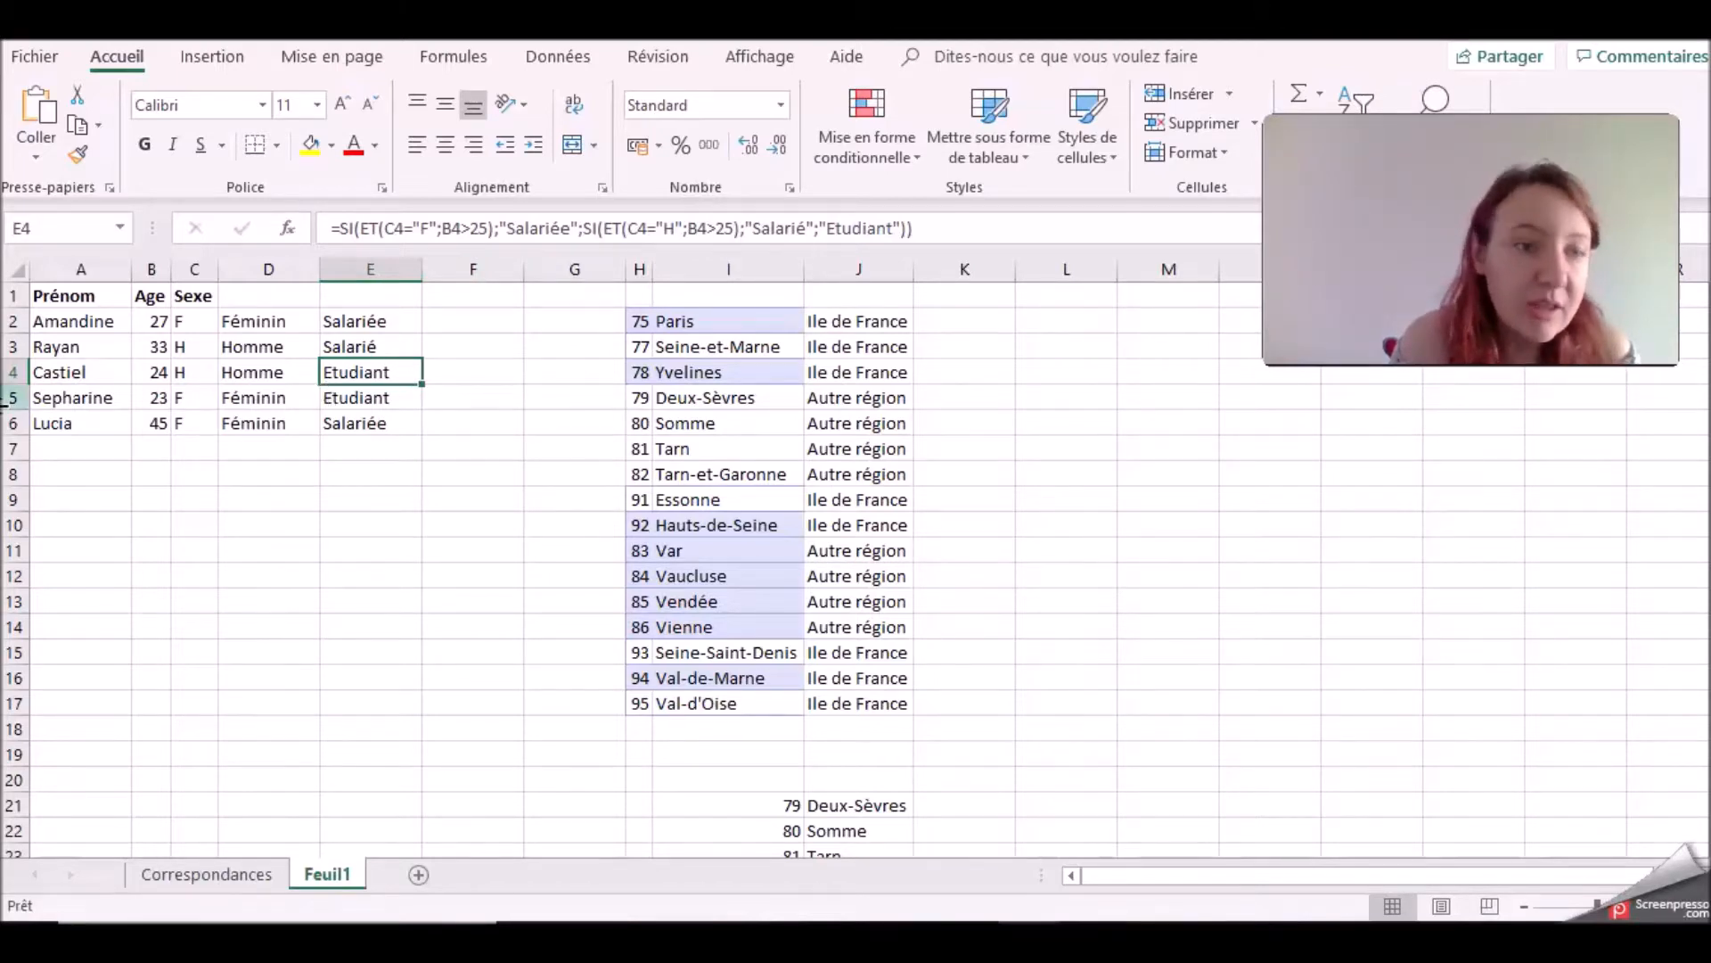
Step: Check the labels in E4 to E6 against the data in their rows and inspect the nested formula in E6
{"action": "left_click_drag", "start_coordinate": [395, 372], "coordinate": [391, 400]}
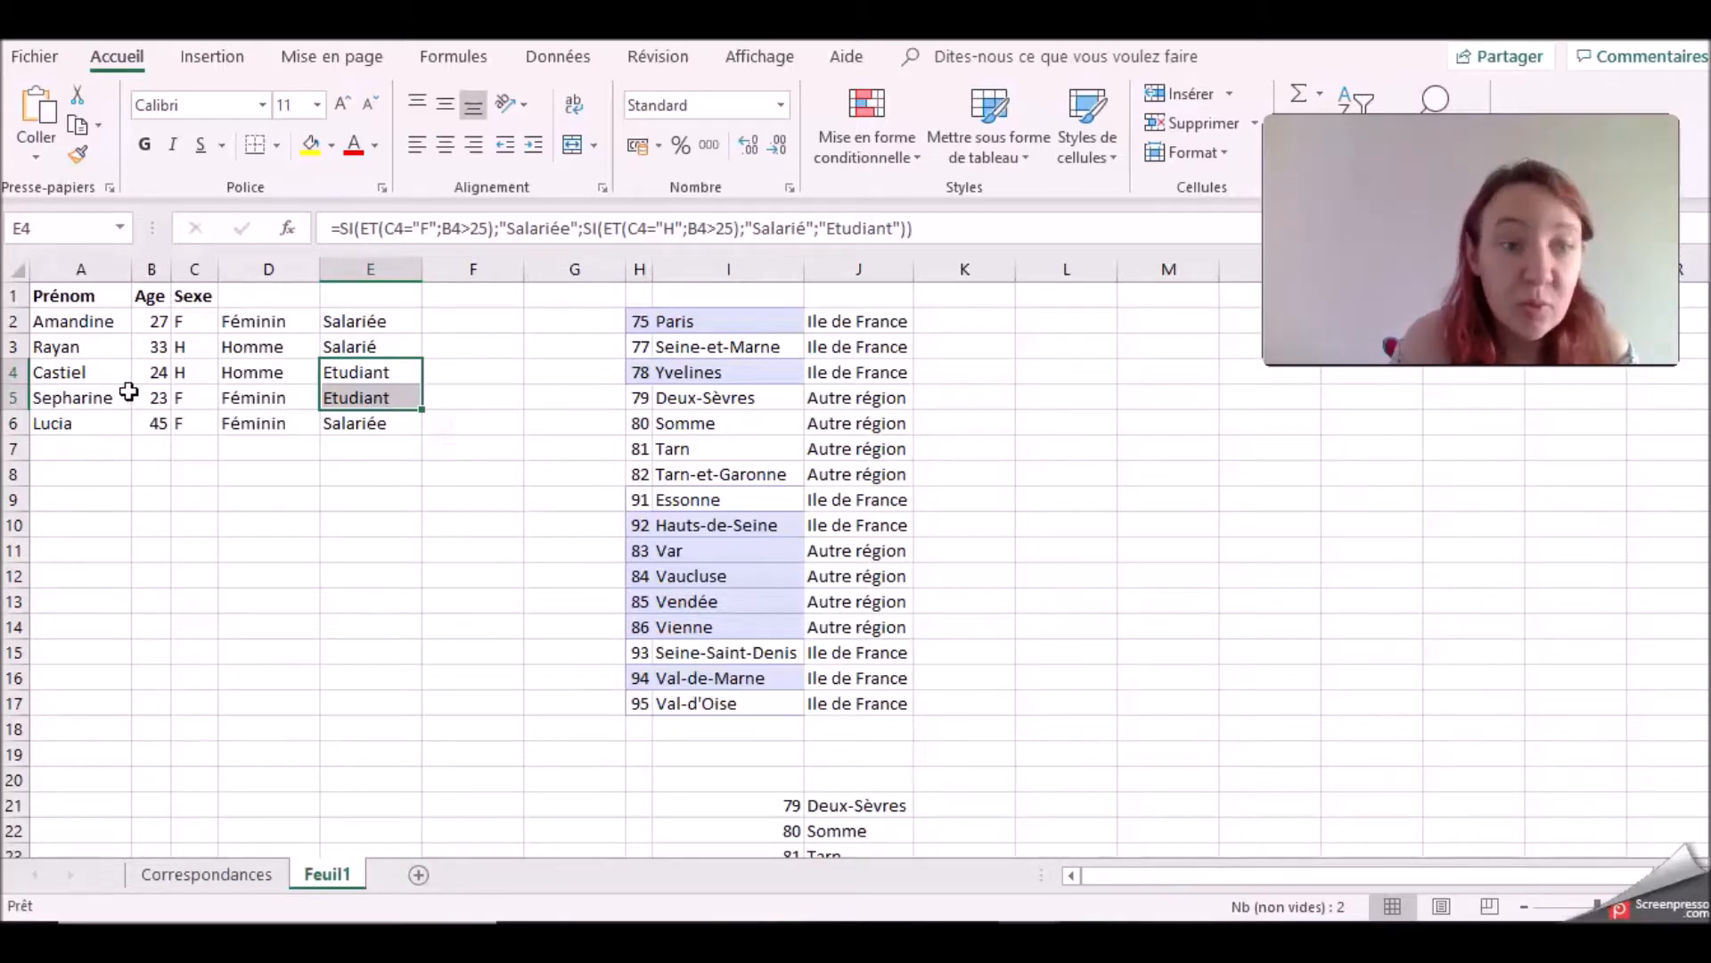
{"action": "left_click", "coordinate": [357, 428]}
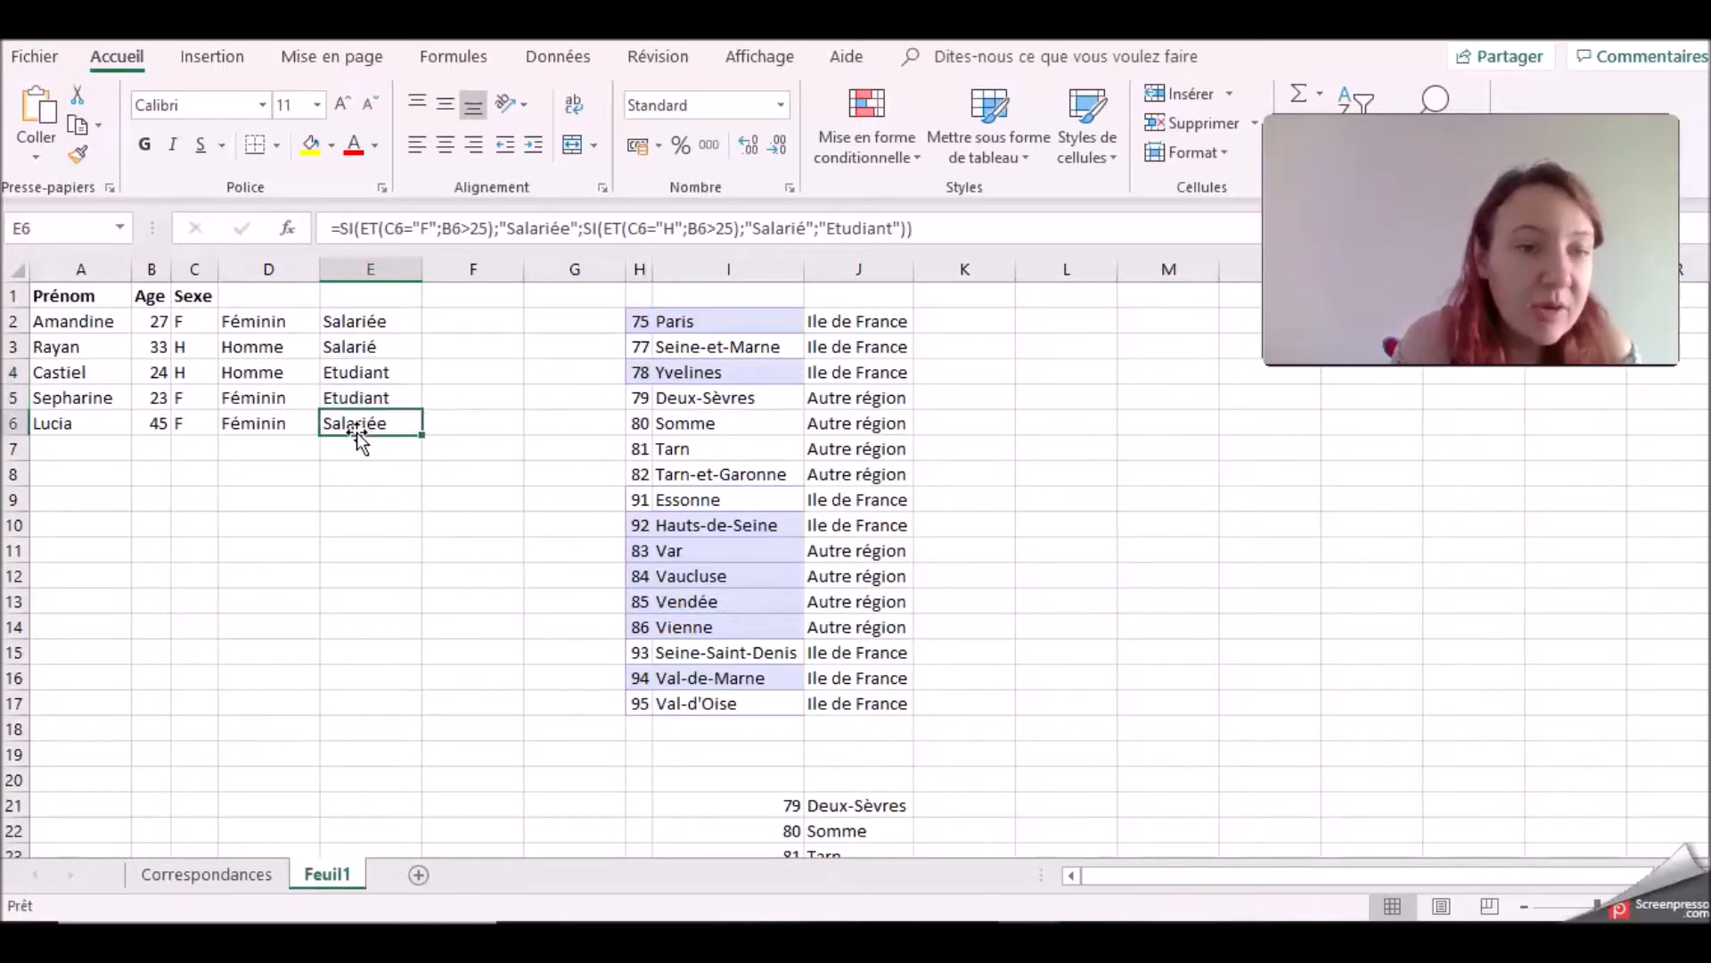
{"action": "left_click", "coordinate": [90, 426]}
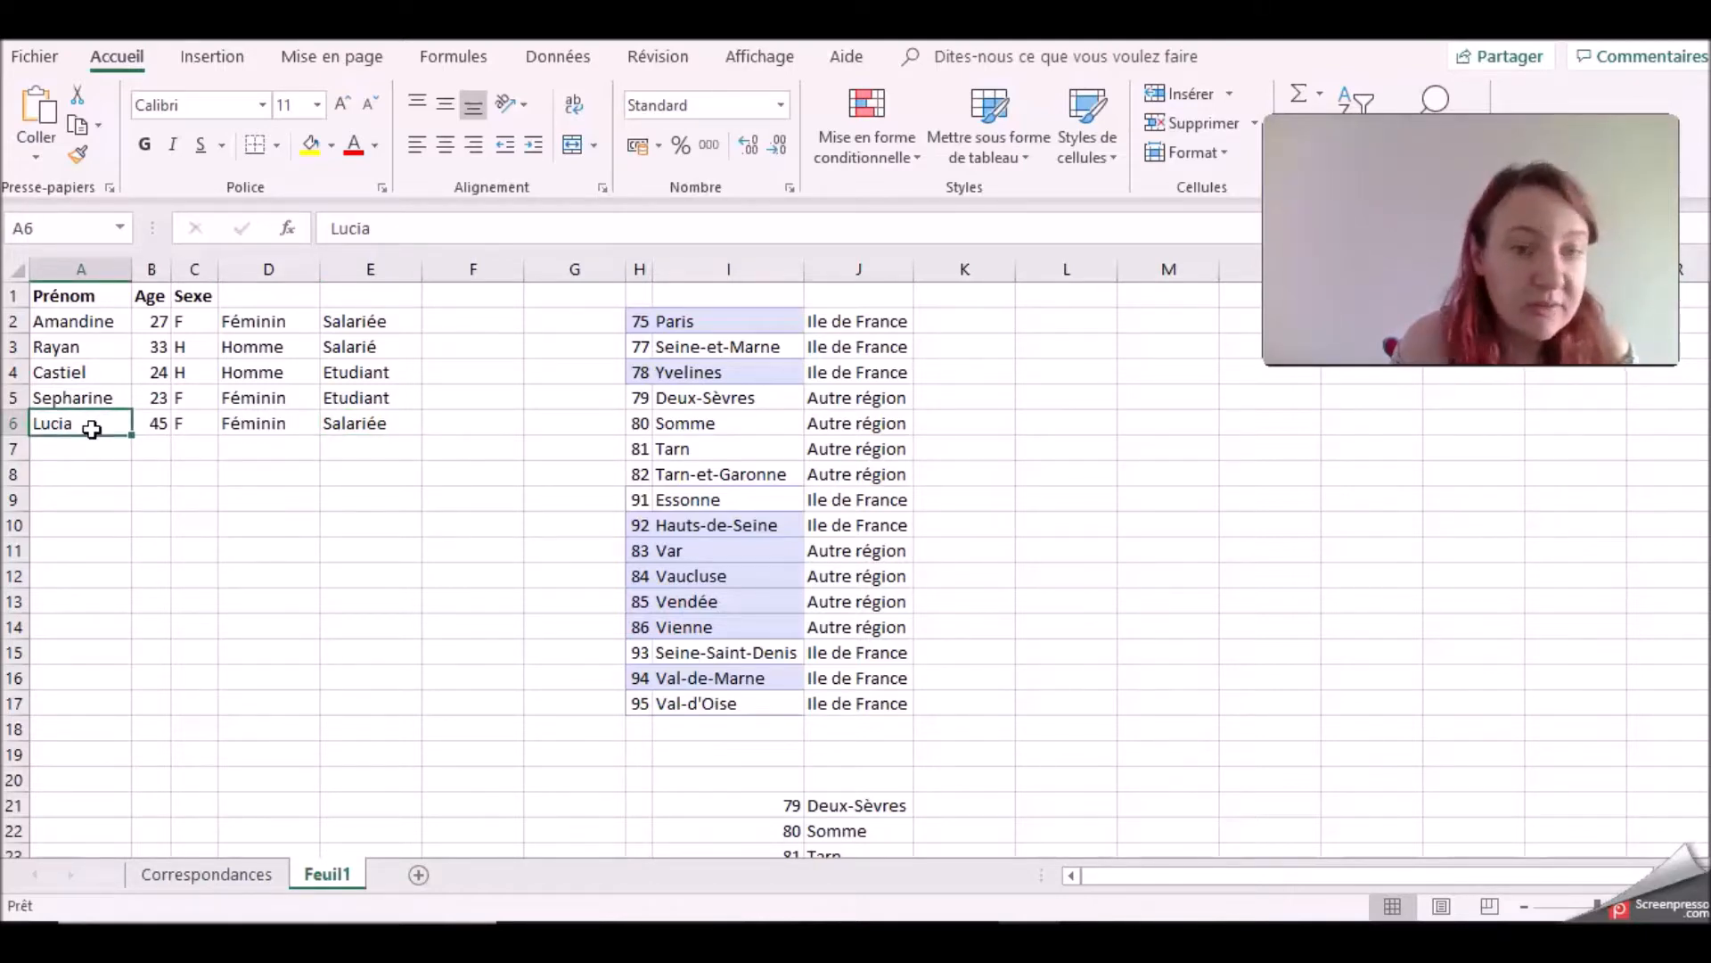
{"action": "left_click", "coordinate": [326, 429]}
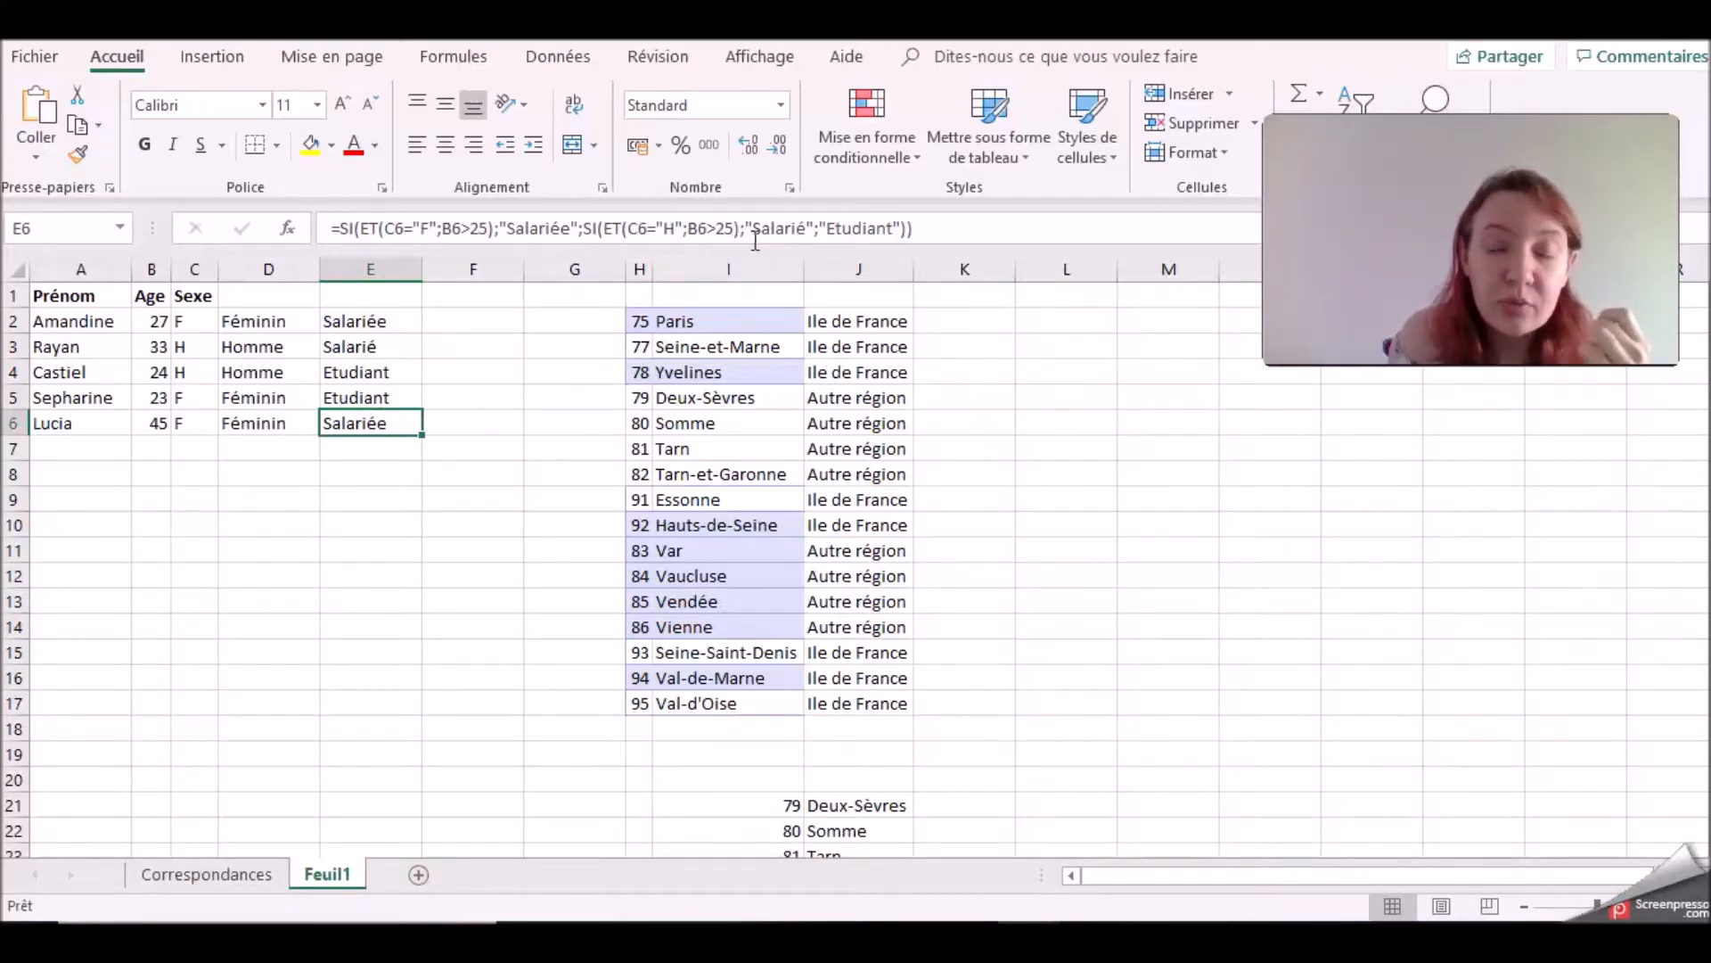
{"action": "left_click", "coordinate": [806, 229]}
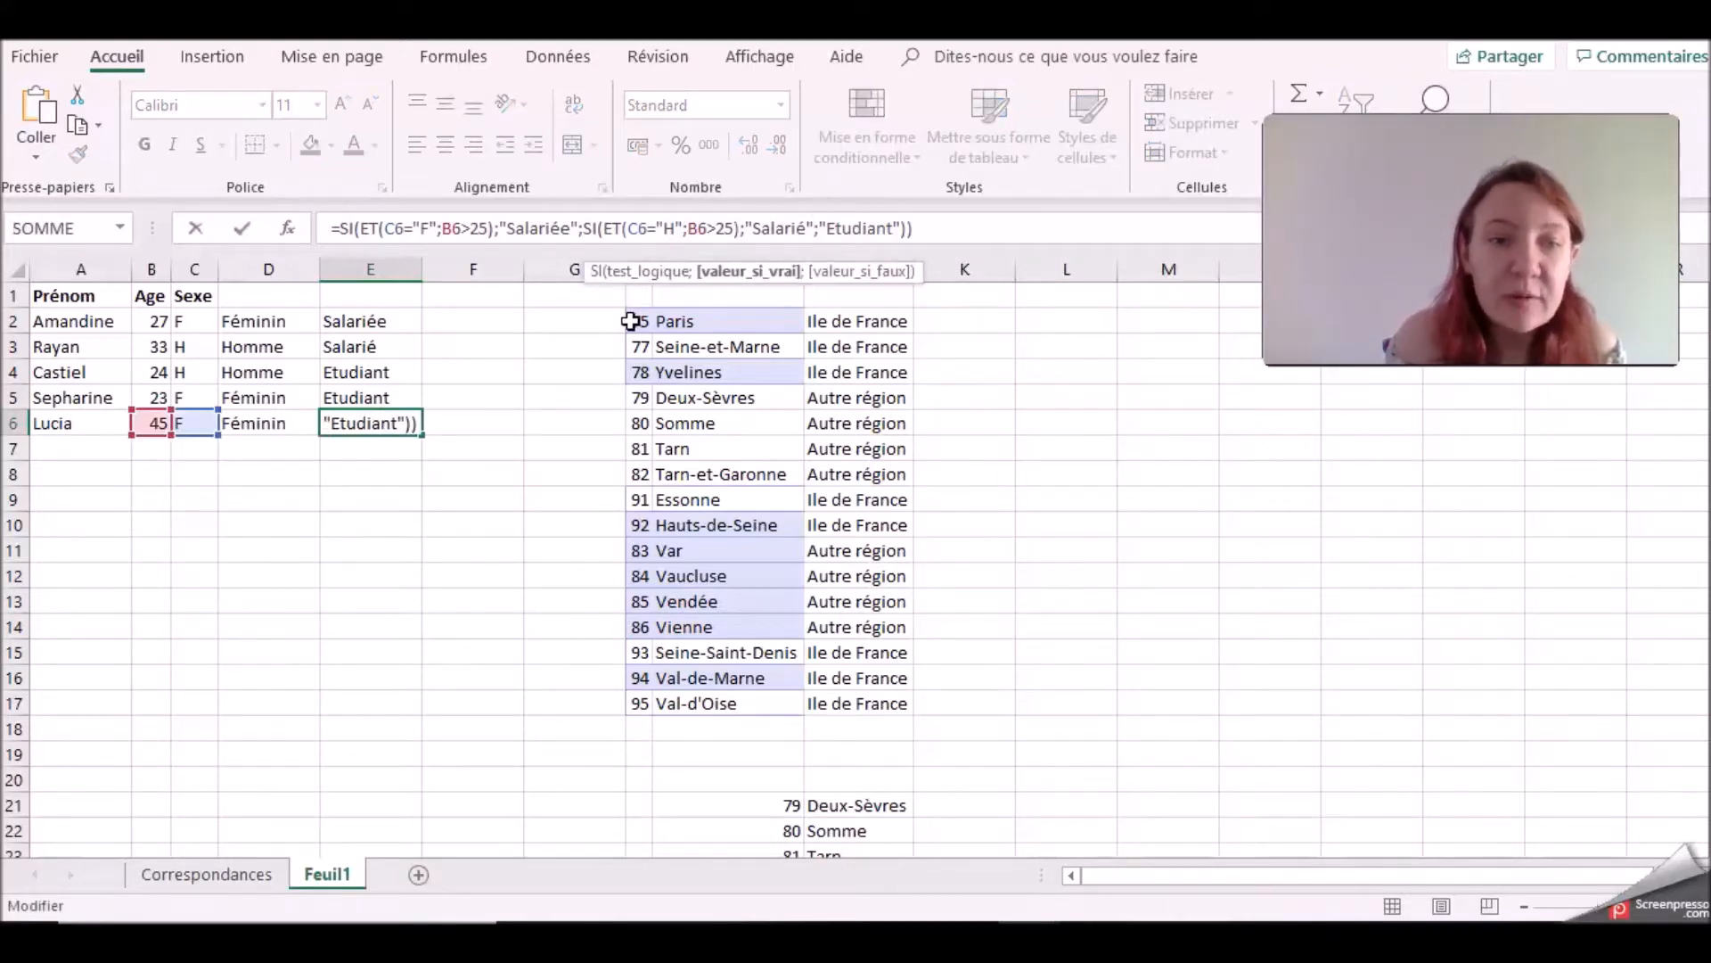
{"action": "key", "text": "Return"}
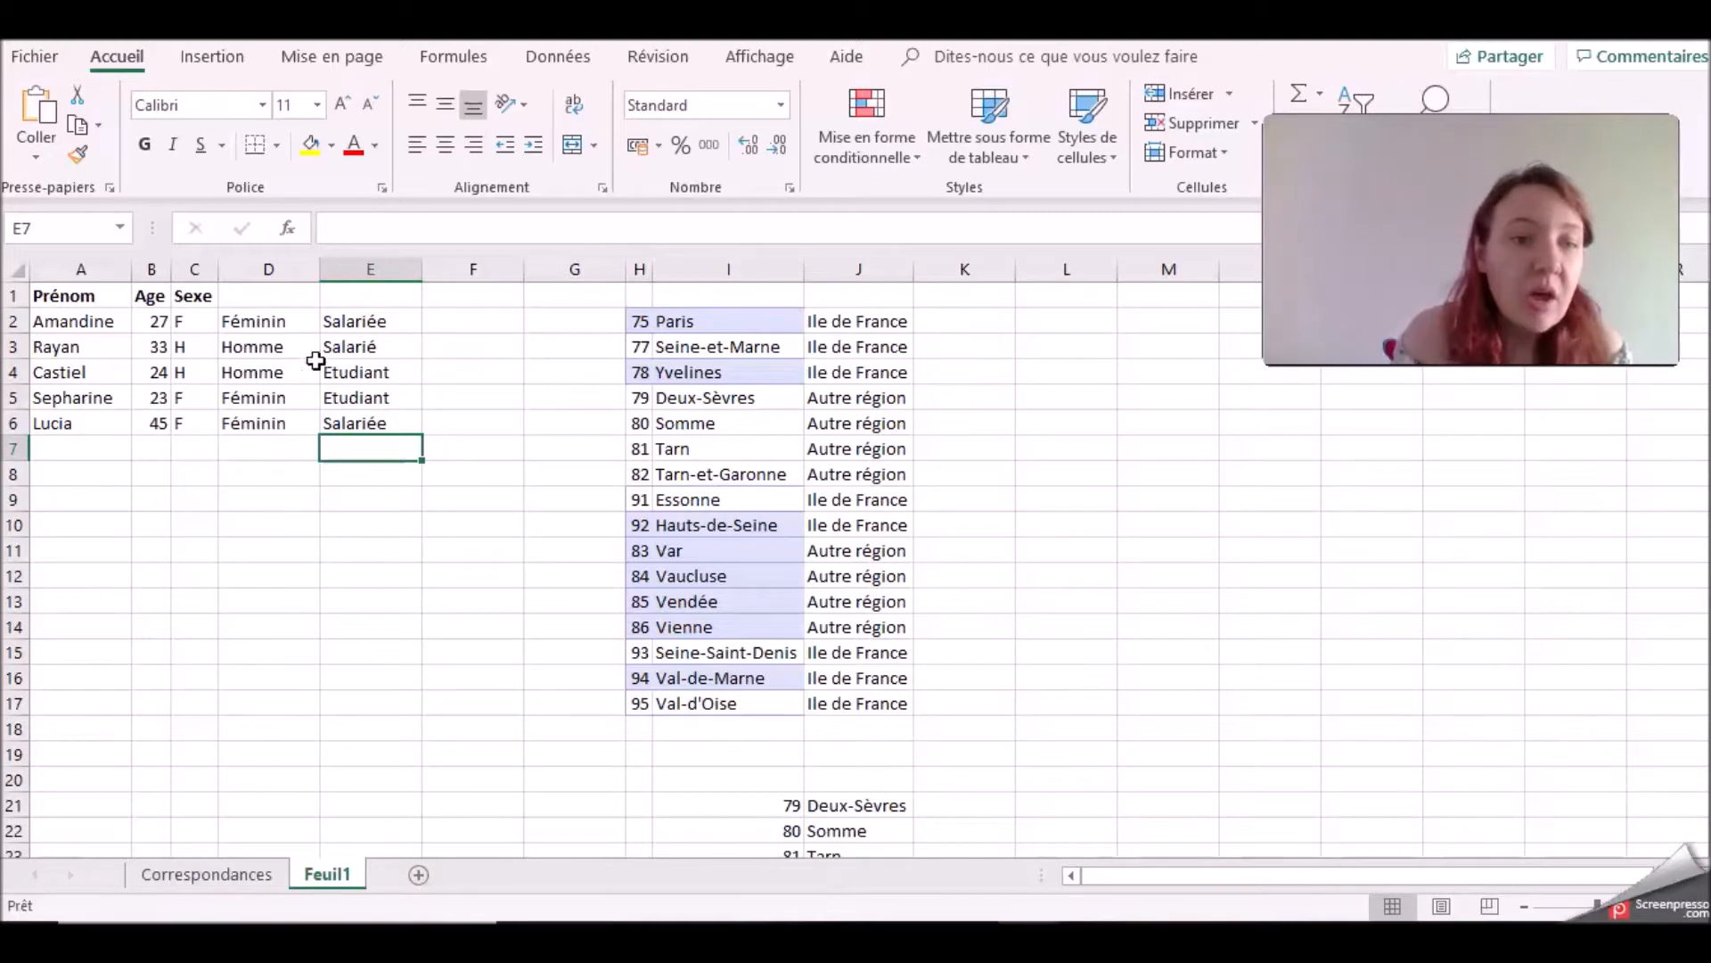
Step: Check the first name and sex entries for the two people labelled Etudiant in rows 4 and 5
{"action": "left_click", "coordinate": [99, 378]}
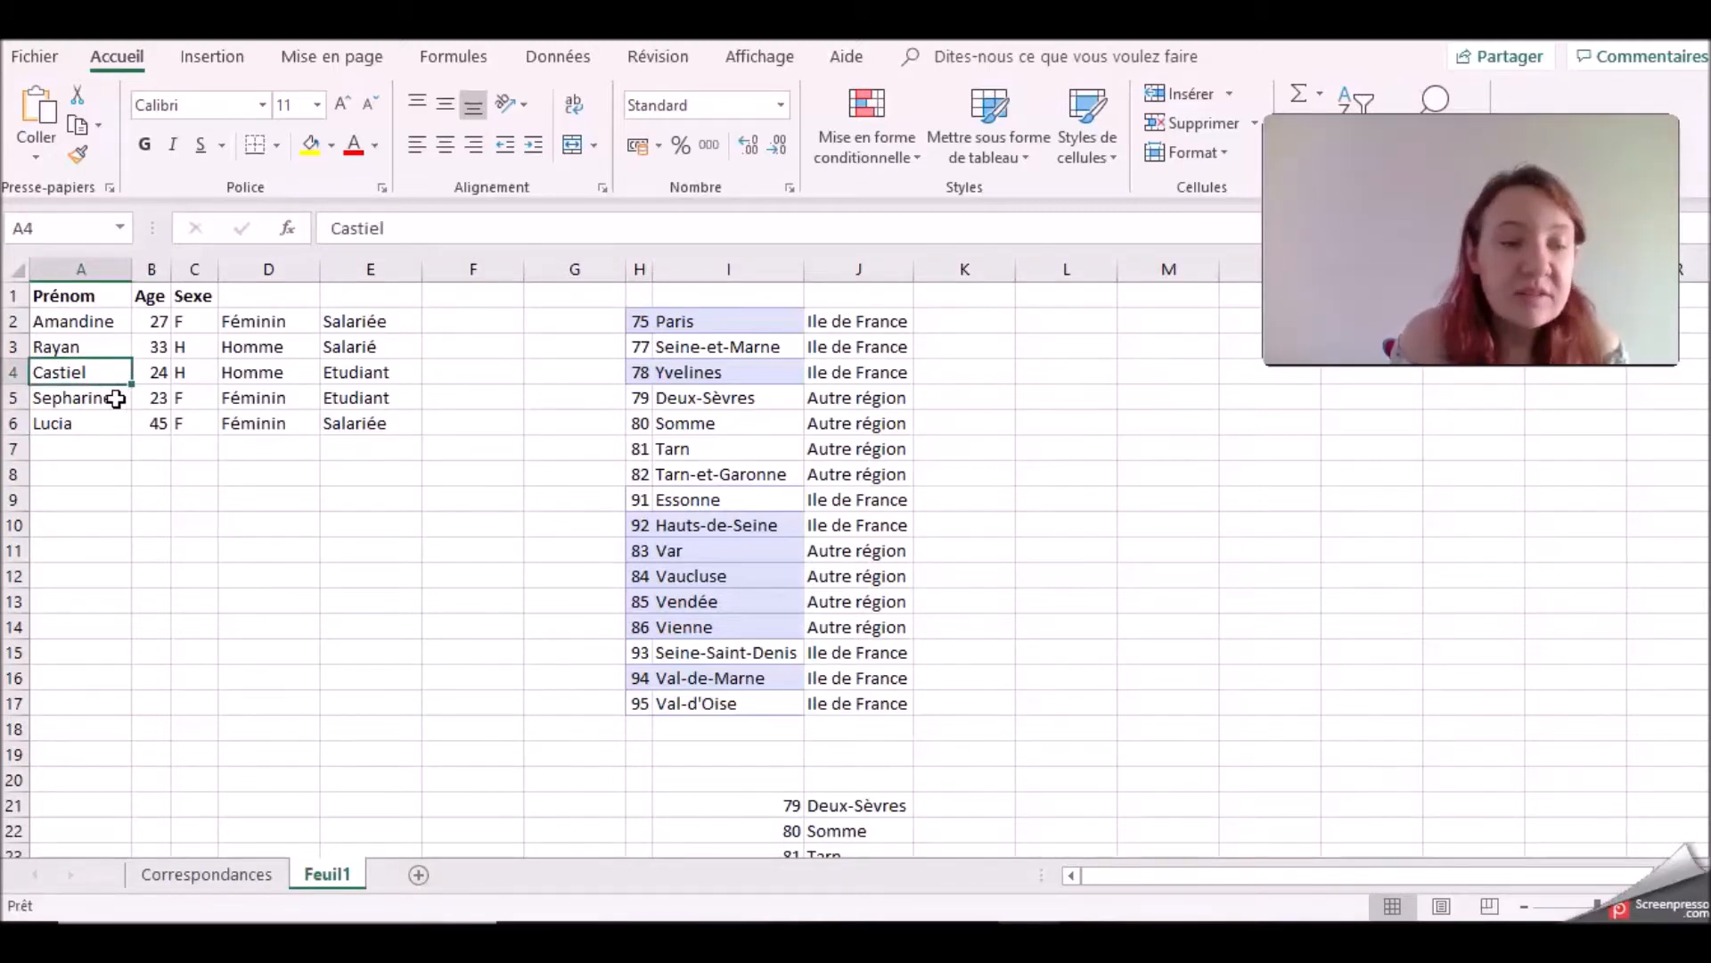
{"action": "left_click", "coordinate": [191, 371]}
{"action": "left_click", "coordinate": [186, 397]}
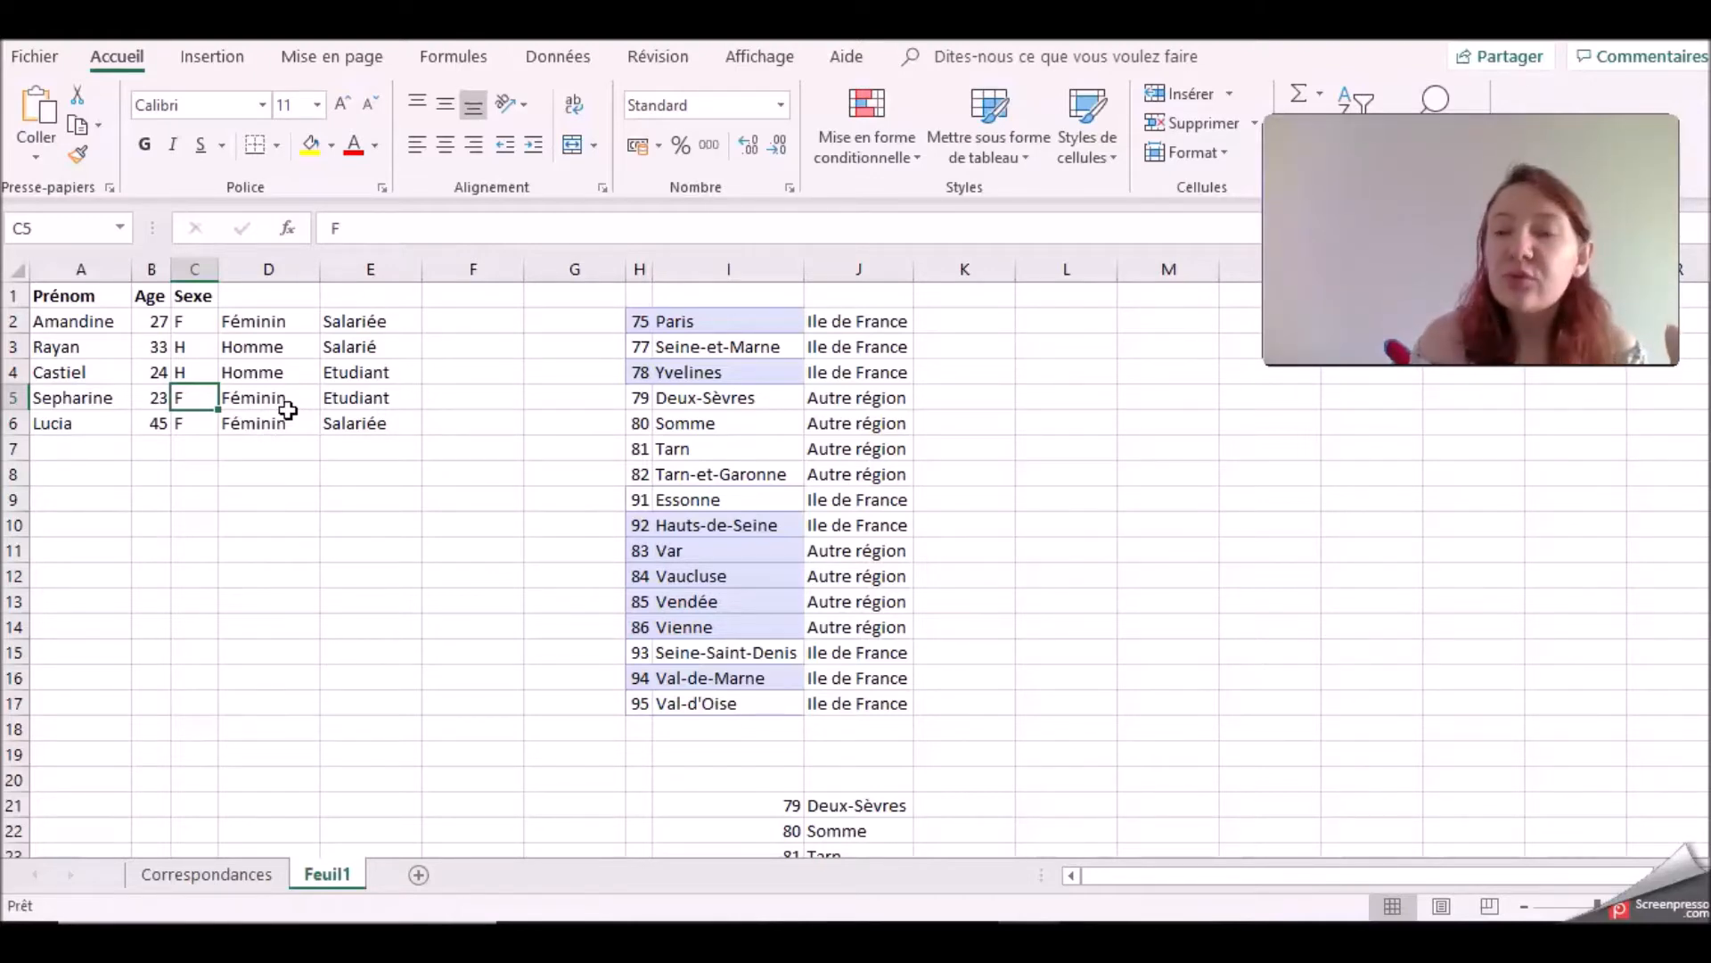
{"action": "left_click", "coordinate": [268, 496]}
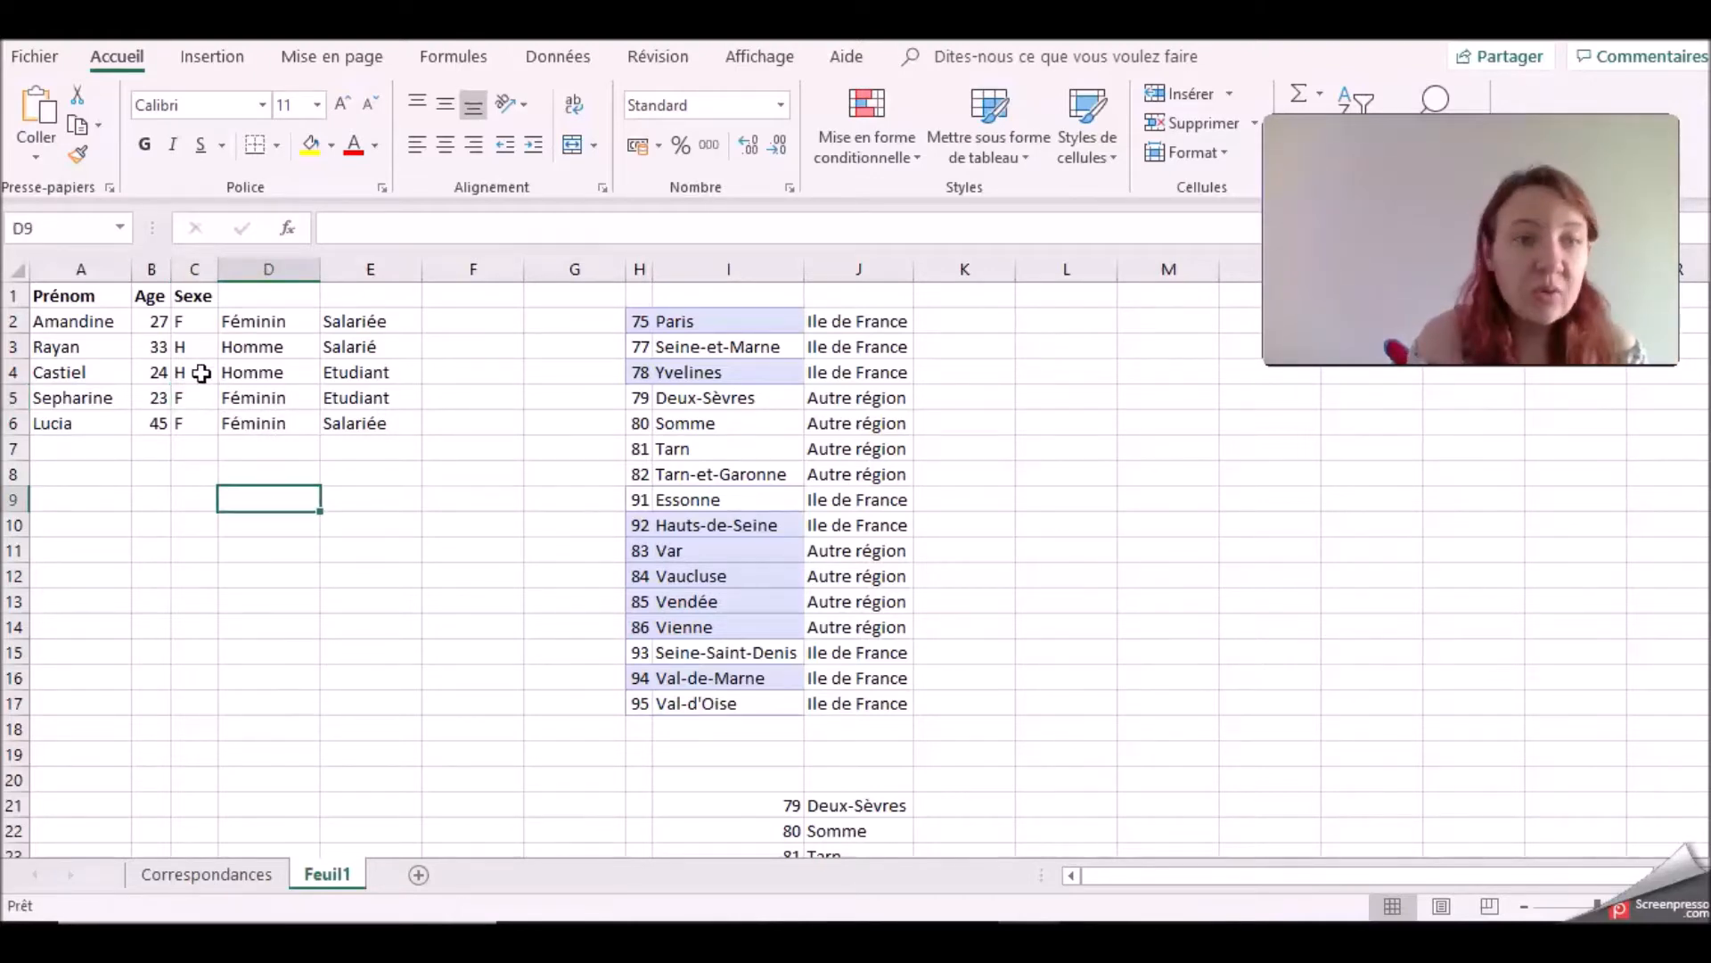
Step: Compare the simple SI formulas in D2 and D3, the nested SI and ET formulas in E2 and E3, and the SI with OU formula in column J
{"action": "left_click", "coordinate": [267, 347]}
{"action": "left_click", "coordinate": [273, 325]}
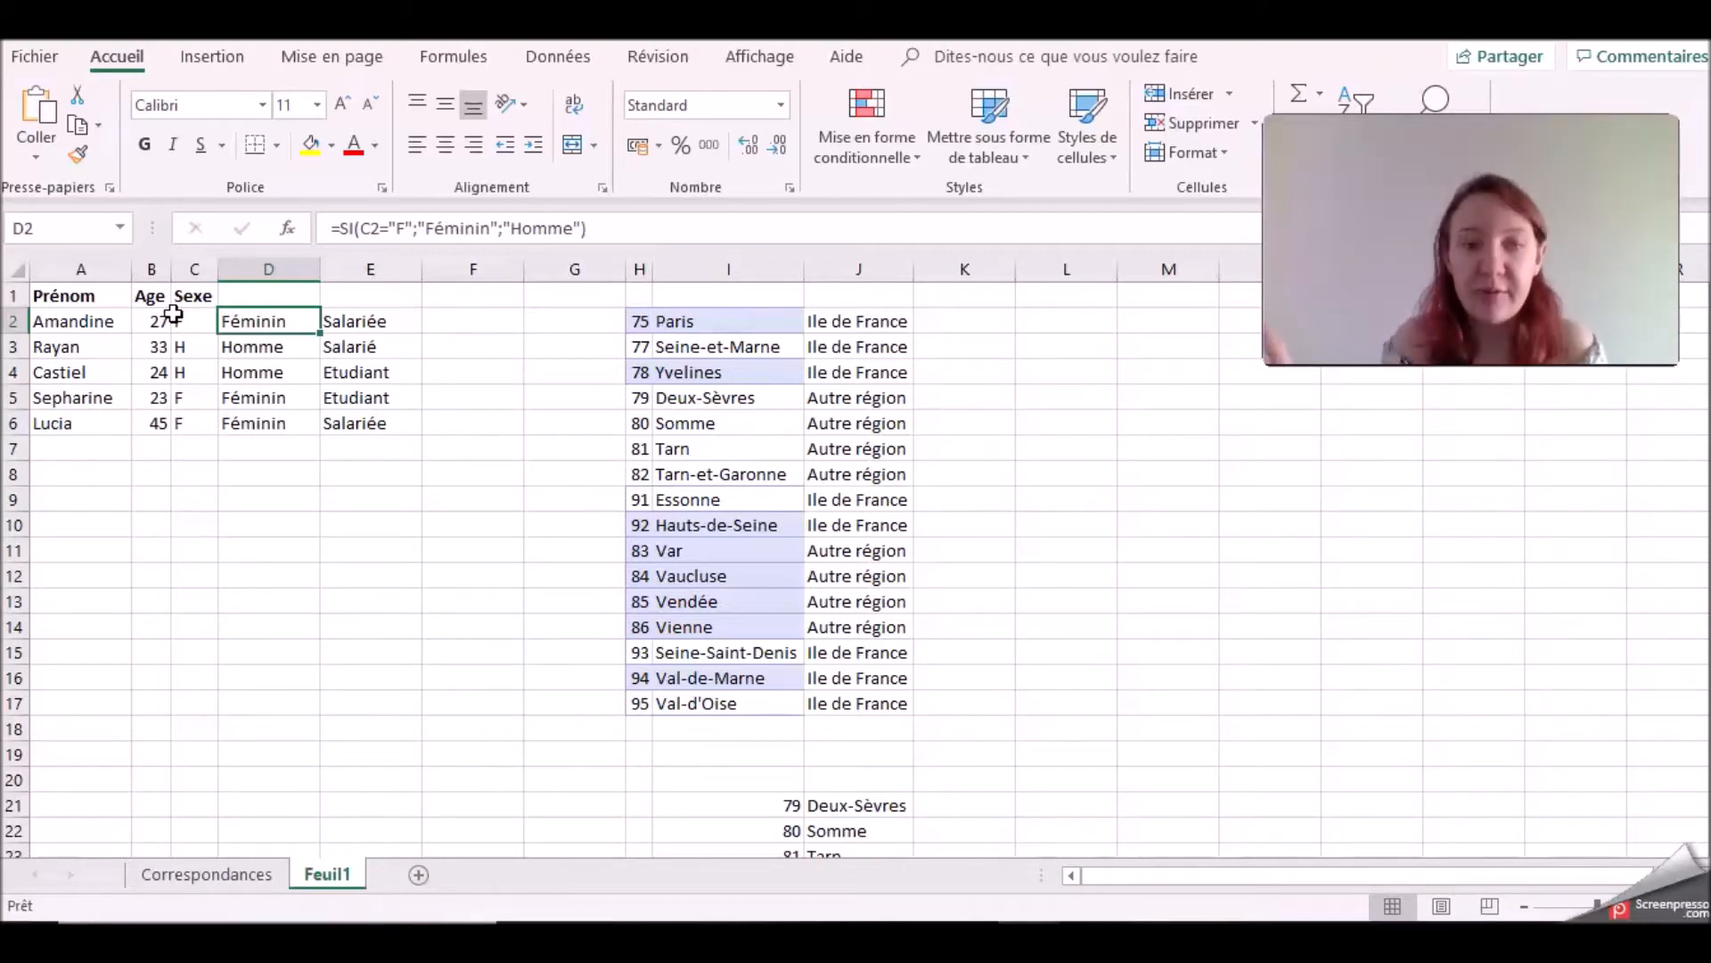
{"action": "key", "text": "Down"}
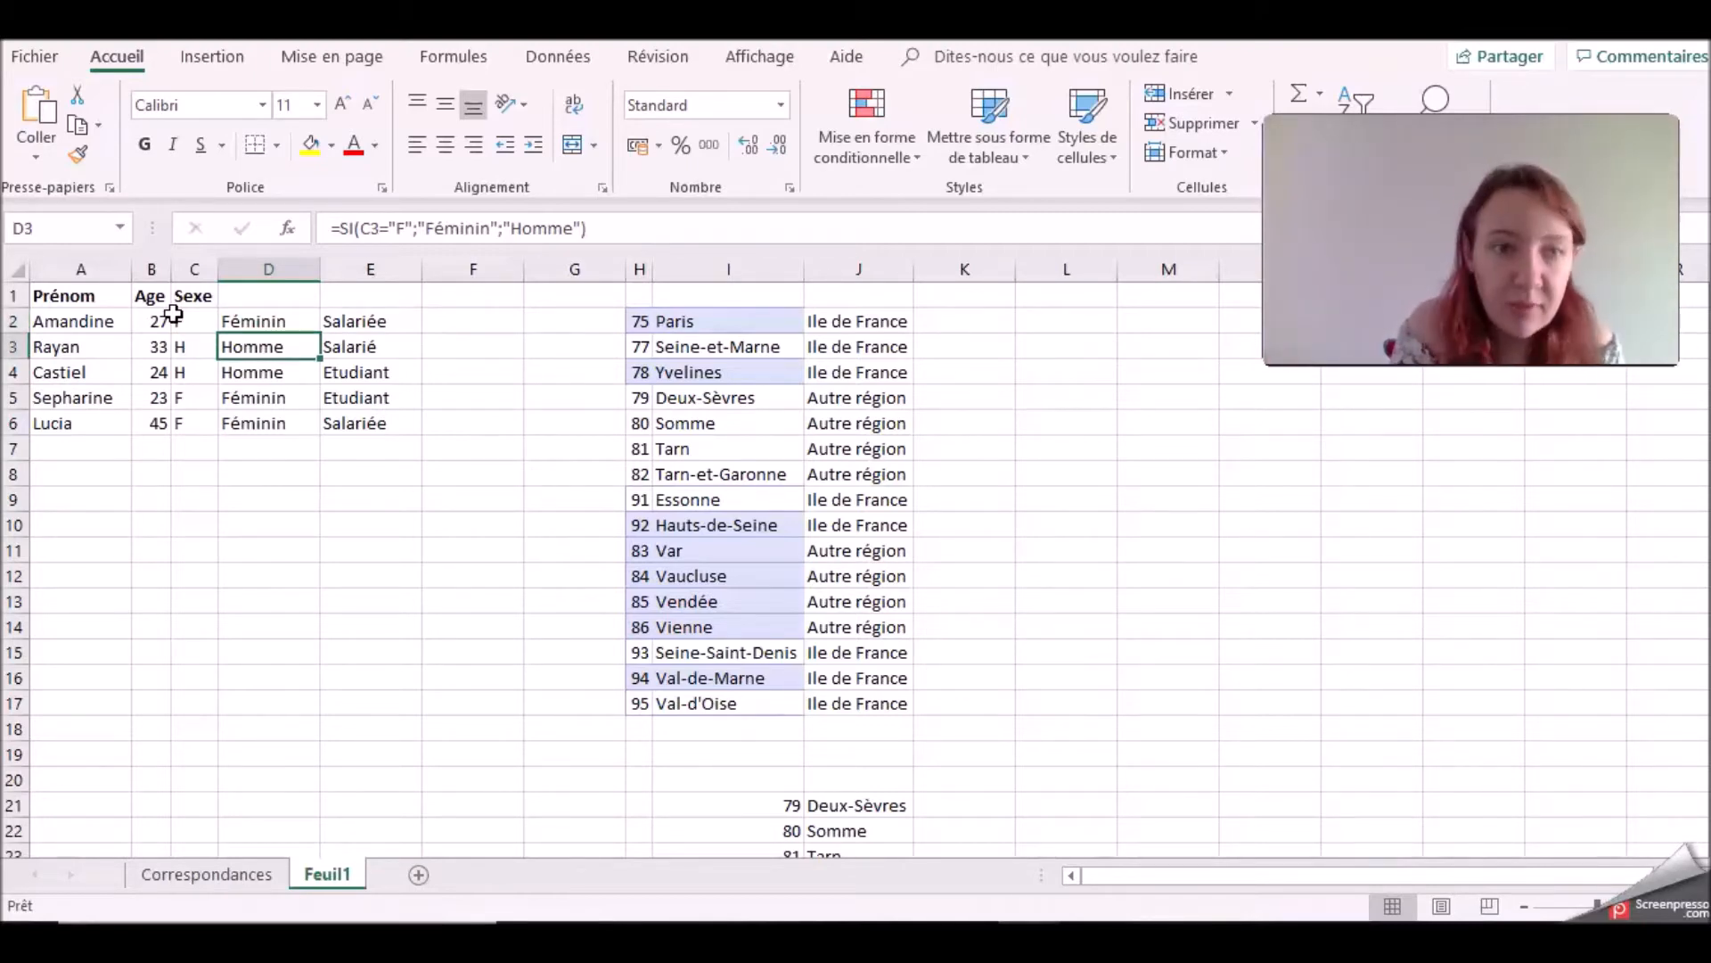
{"action": "left_click", "coordinate": [356, 319]}
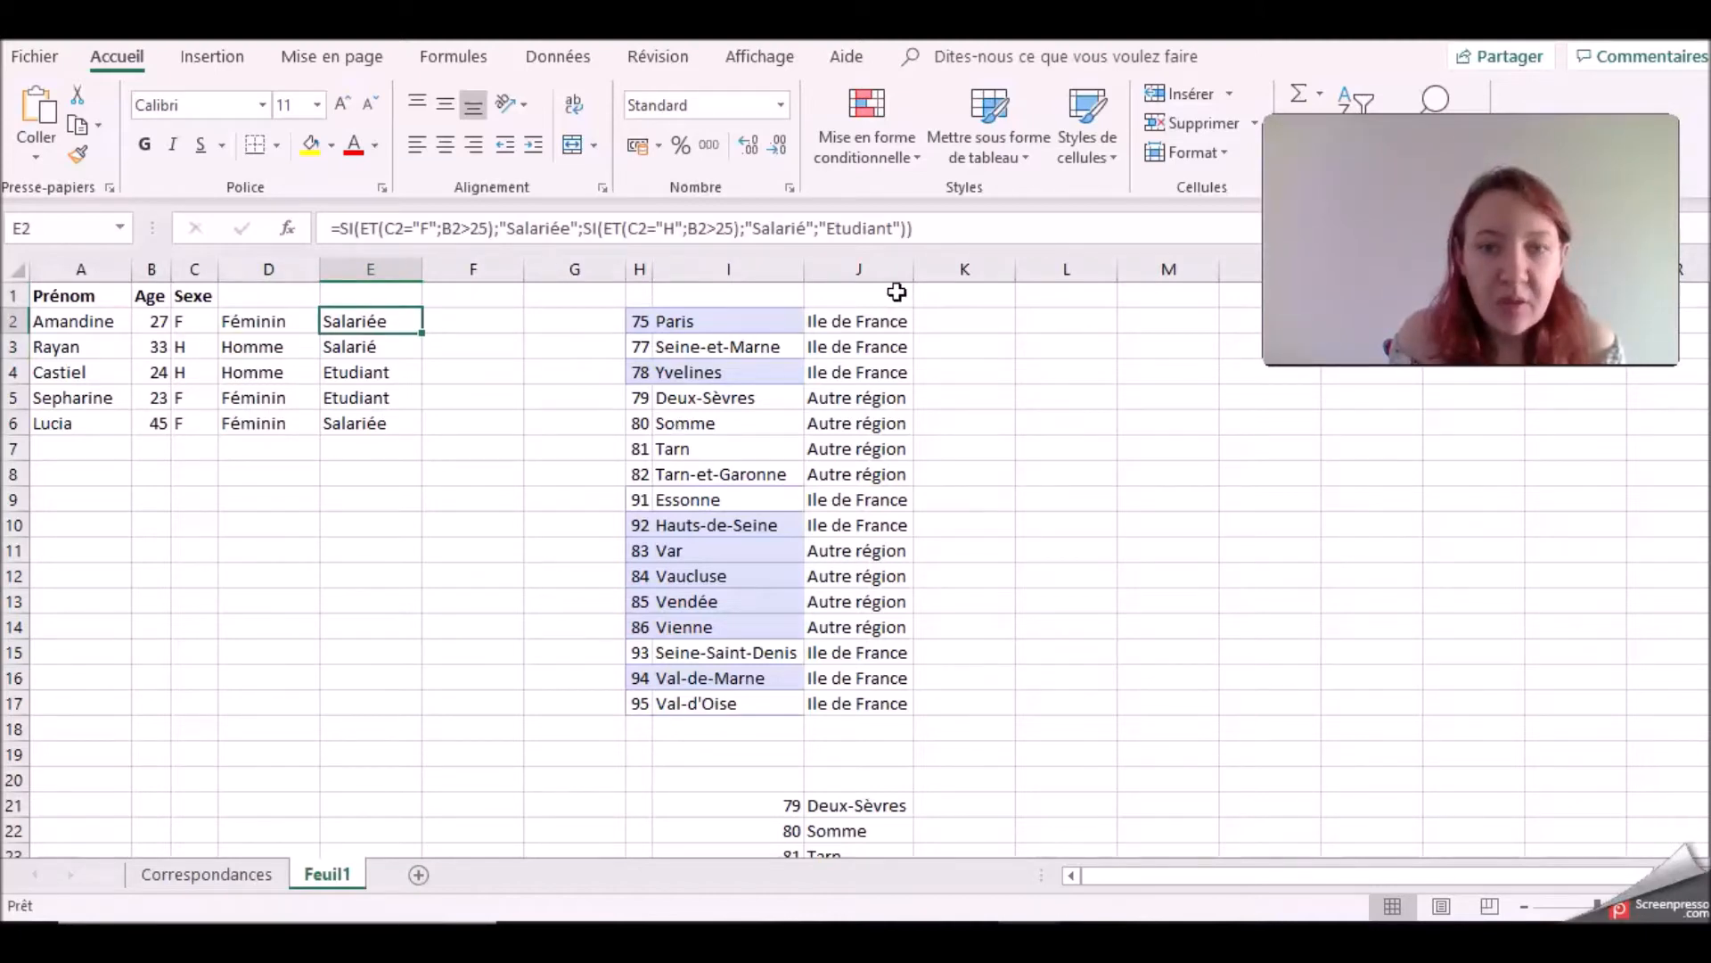
{"action": "left_click", "coordinate": [872, 321]}
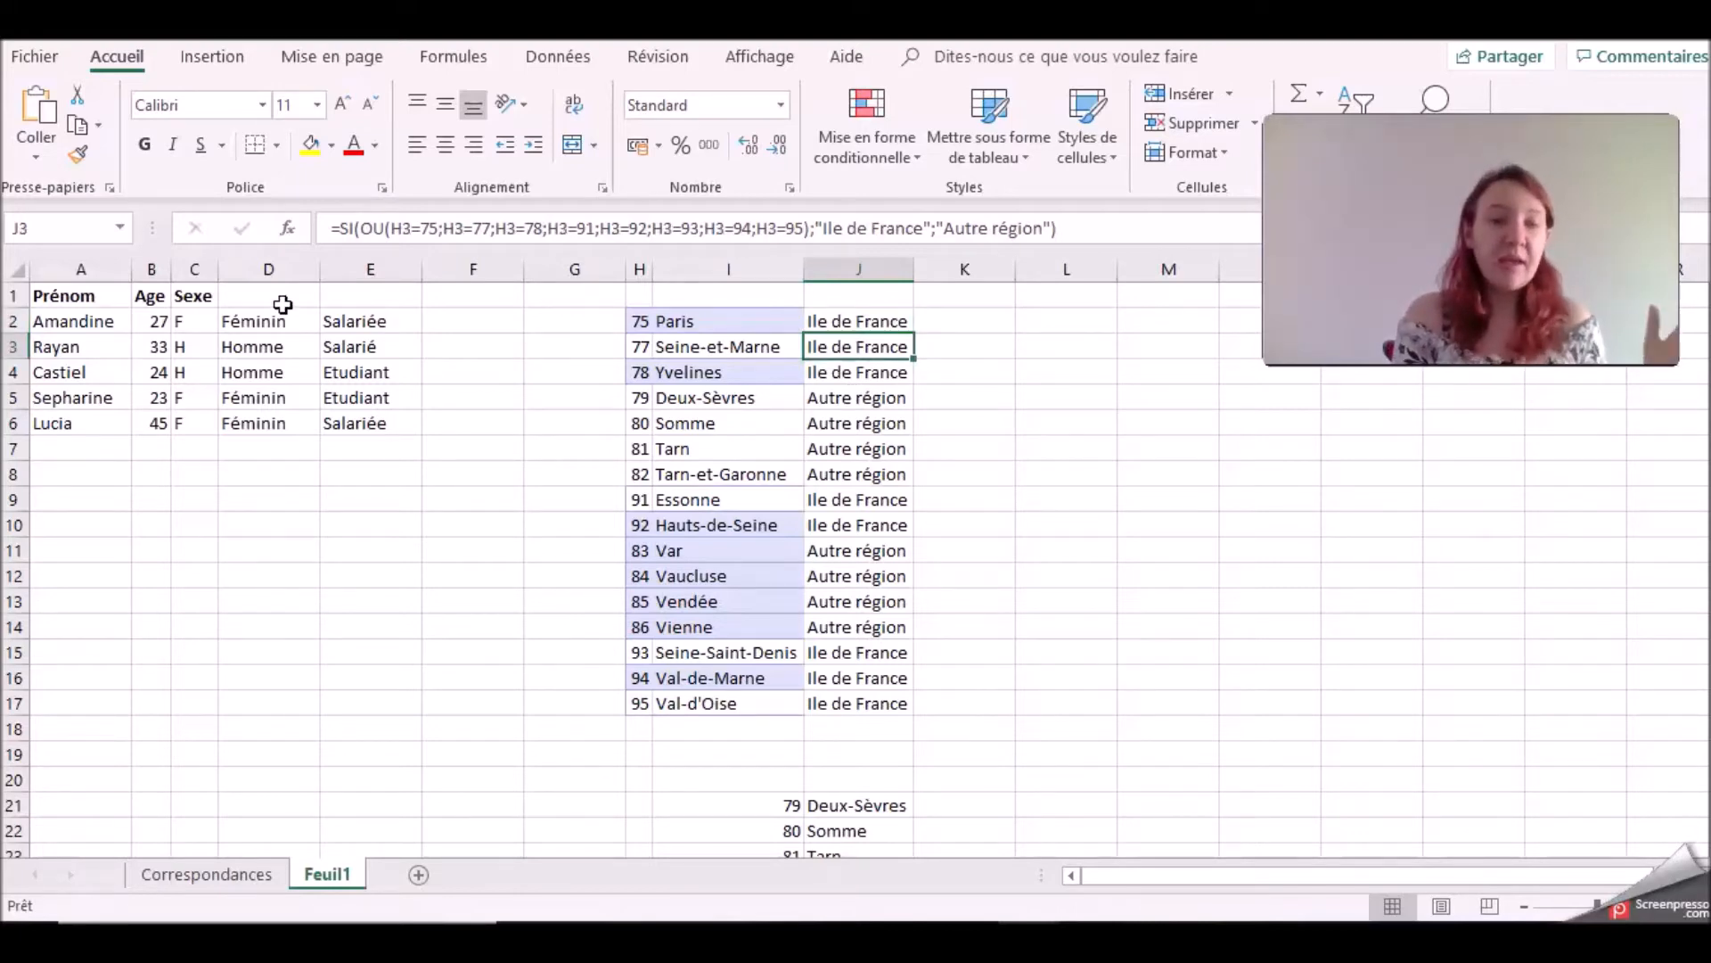
{"action": "left_click", "coordinate": [332, 322]}
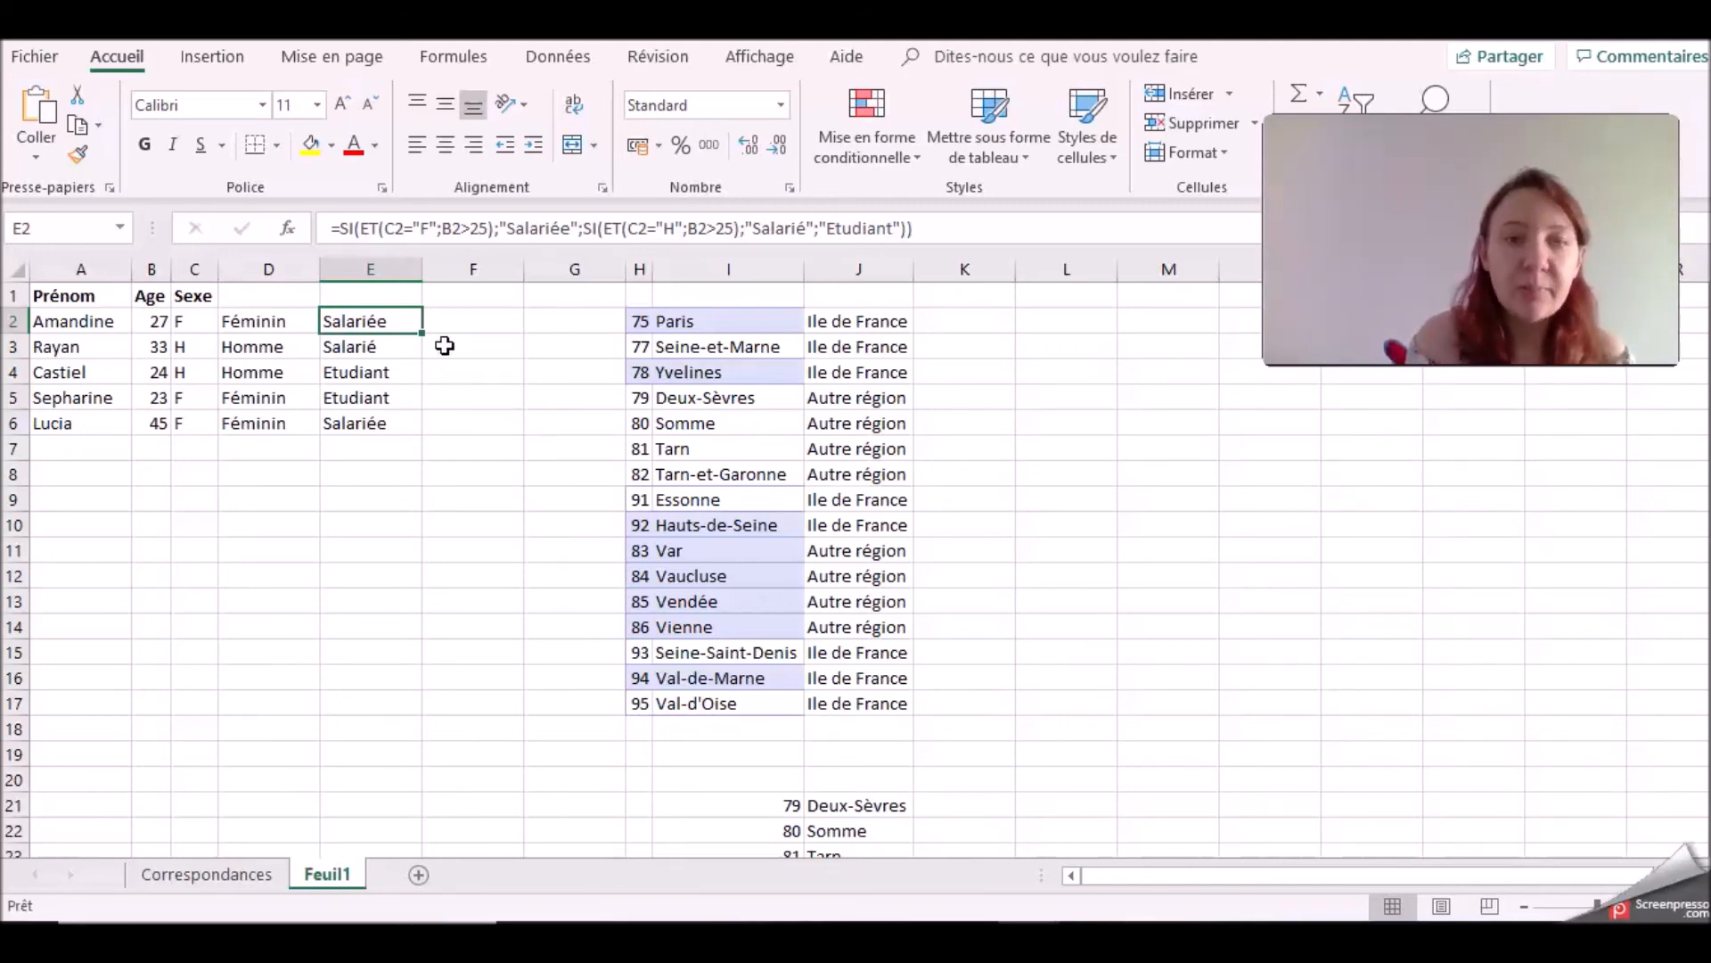
{"action": "key", "text": "Down"}
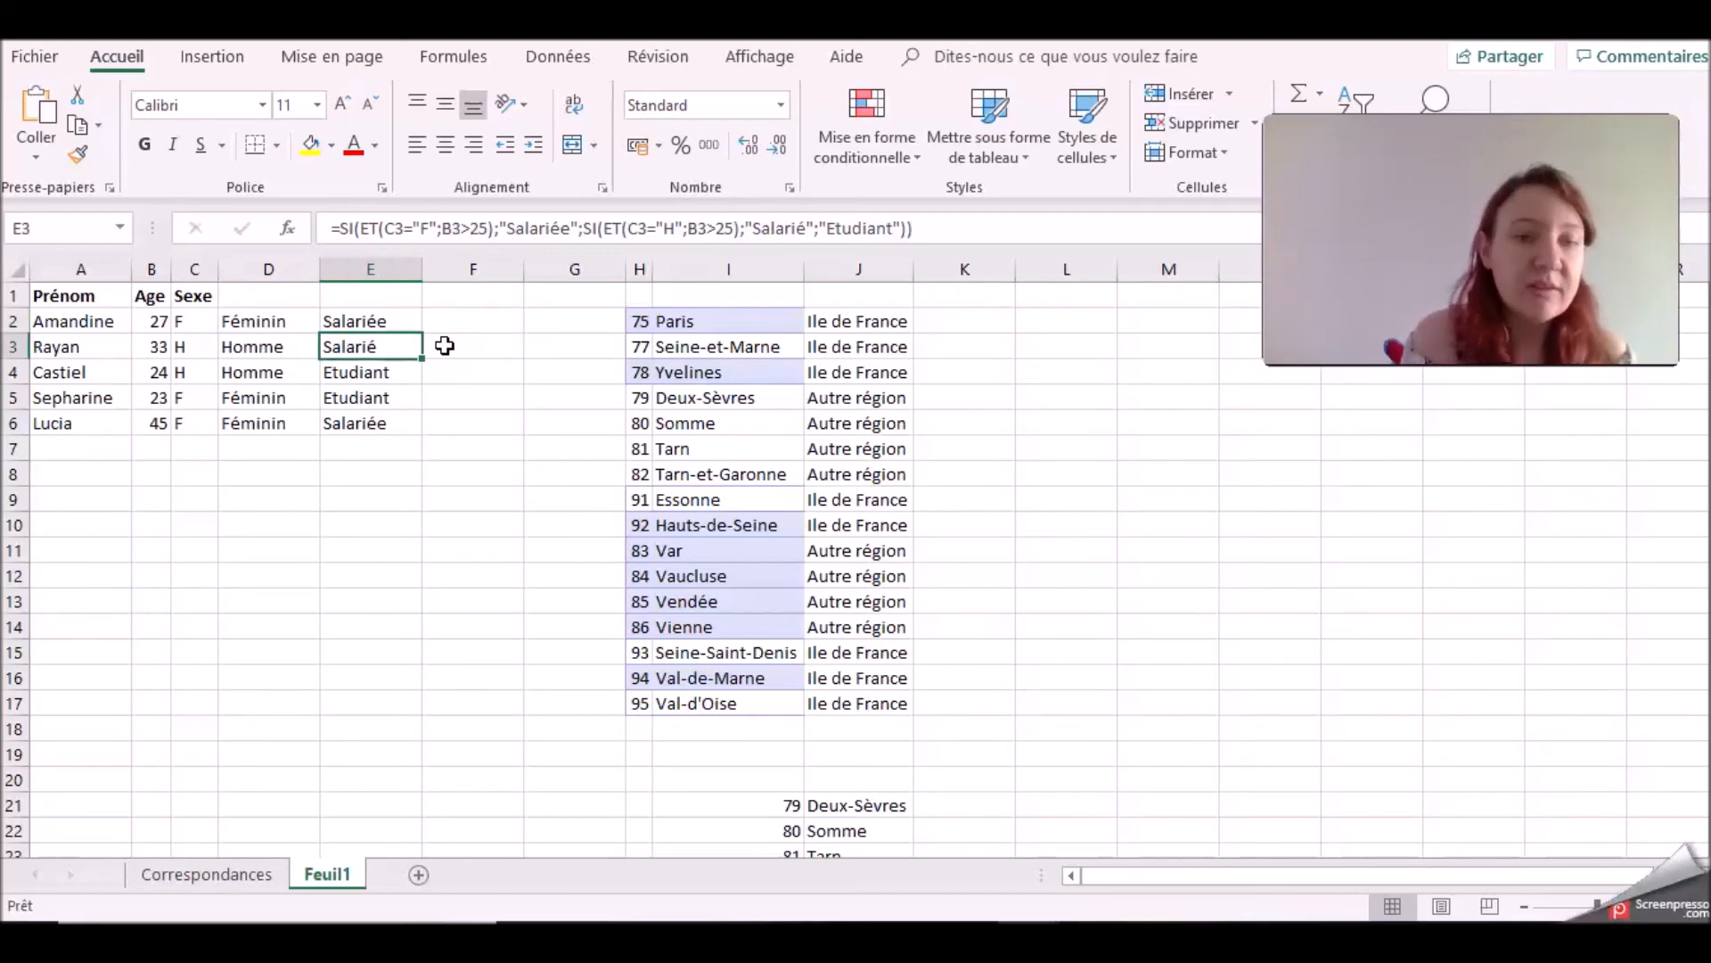
{"action": "left_click", "coordinate": [275, 323]}
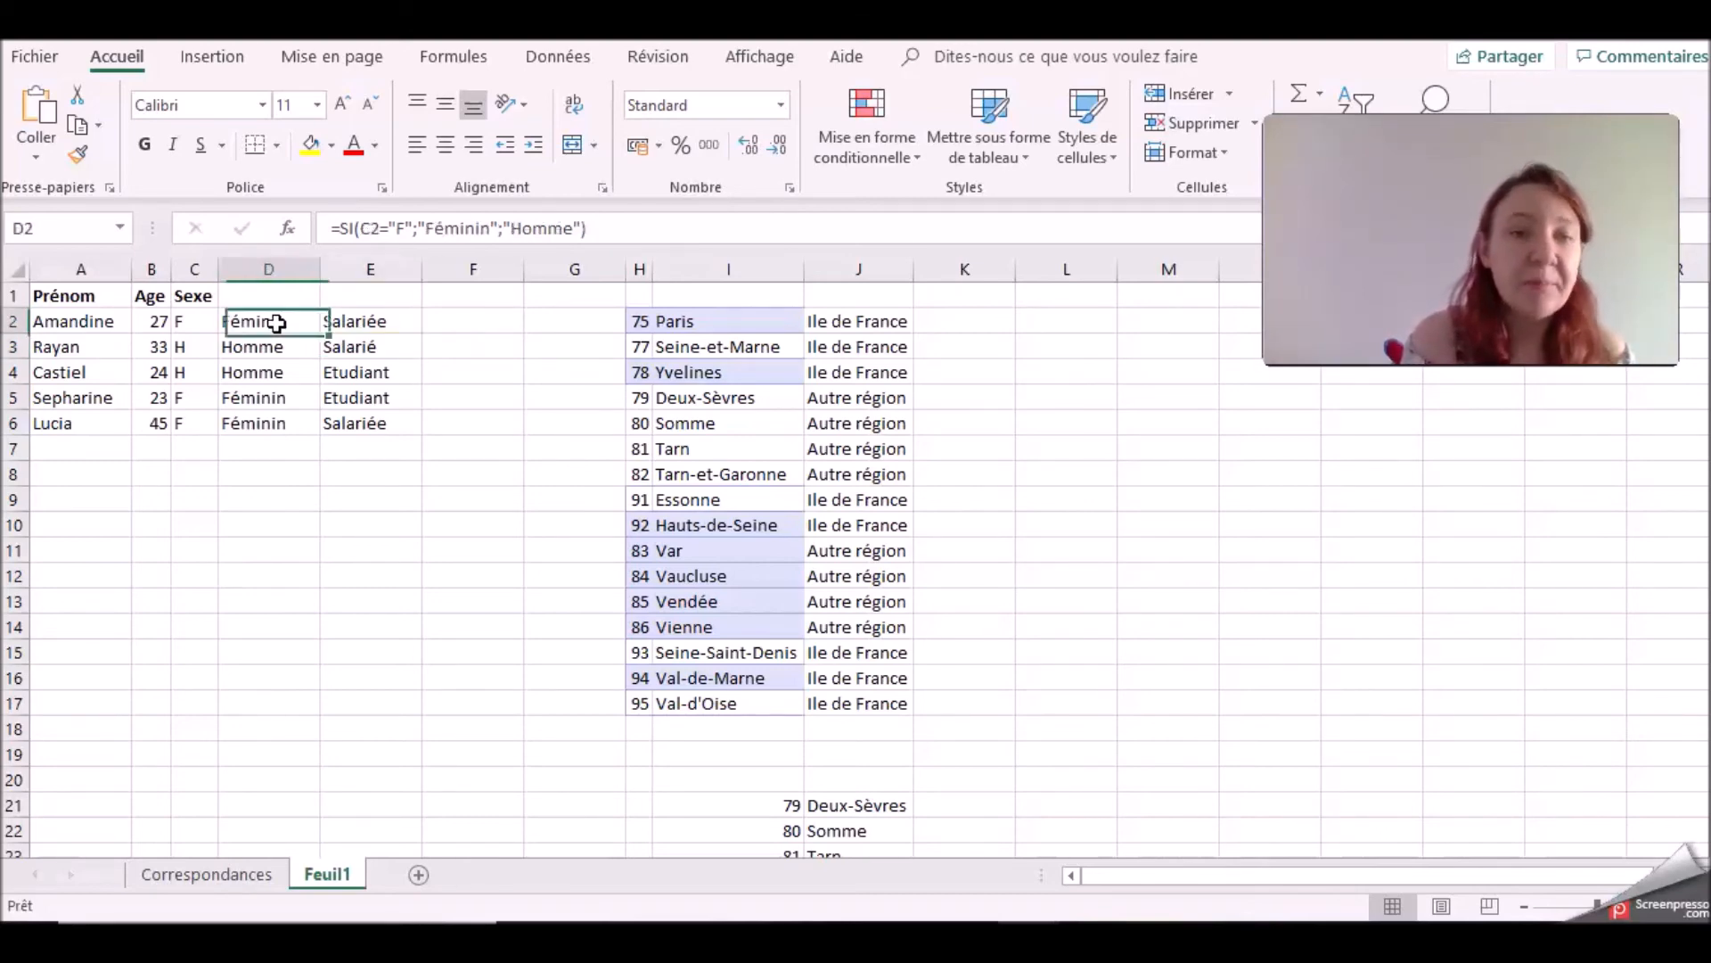